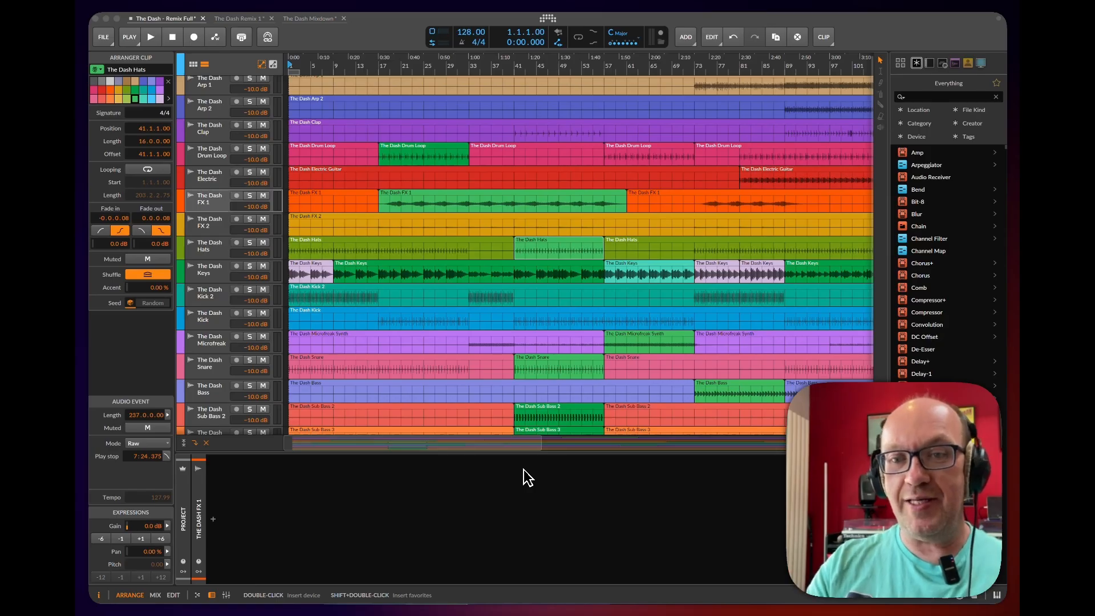
View the stem WAV files in the The Dash Original STEMS folder in Finder and return to the Bitwig arrangement
key(super+Tab)
key(super+Tab)
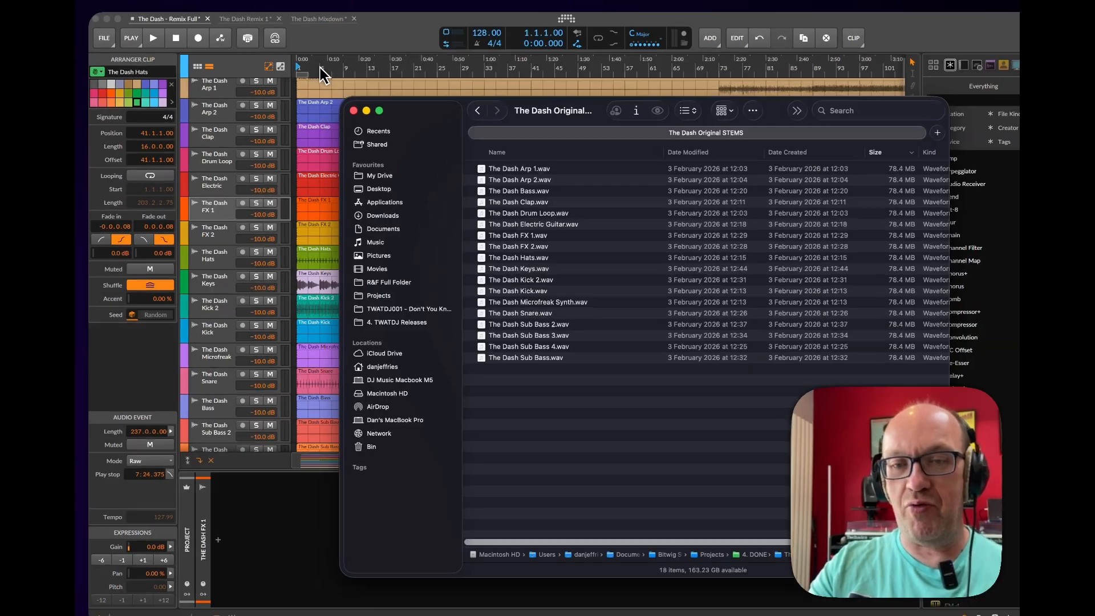
click(313, 66)
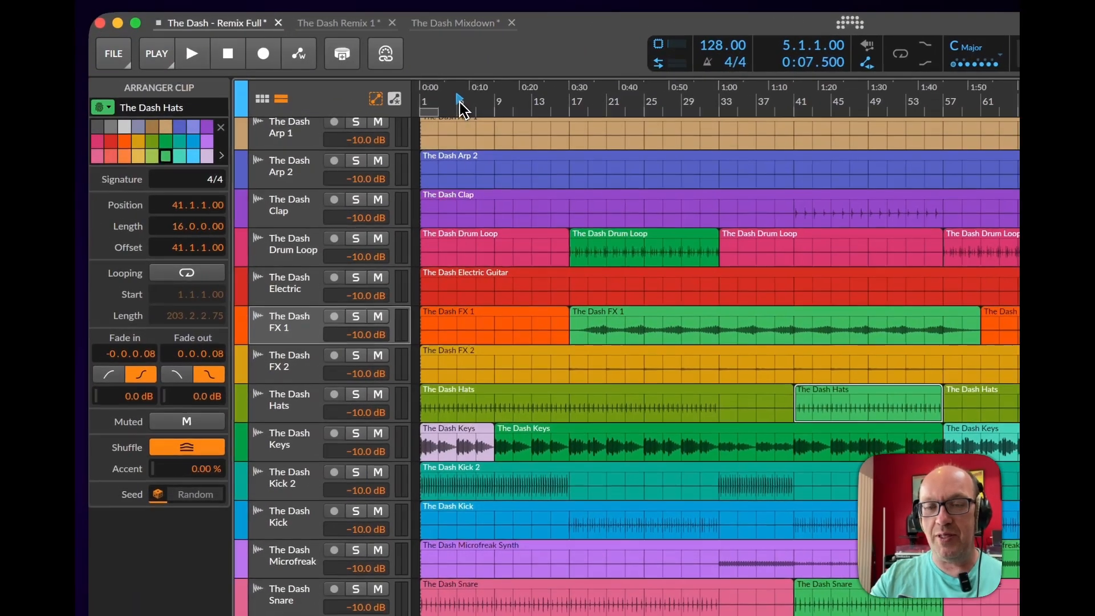
Zoom in on the opening bars of the Remix Full arrangement and play it from bar 1
drag(314, 66, 312, 67)
drag(463, 107, 528, 107)
click(426, 101)
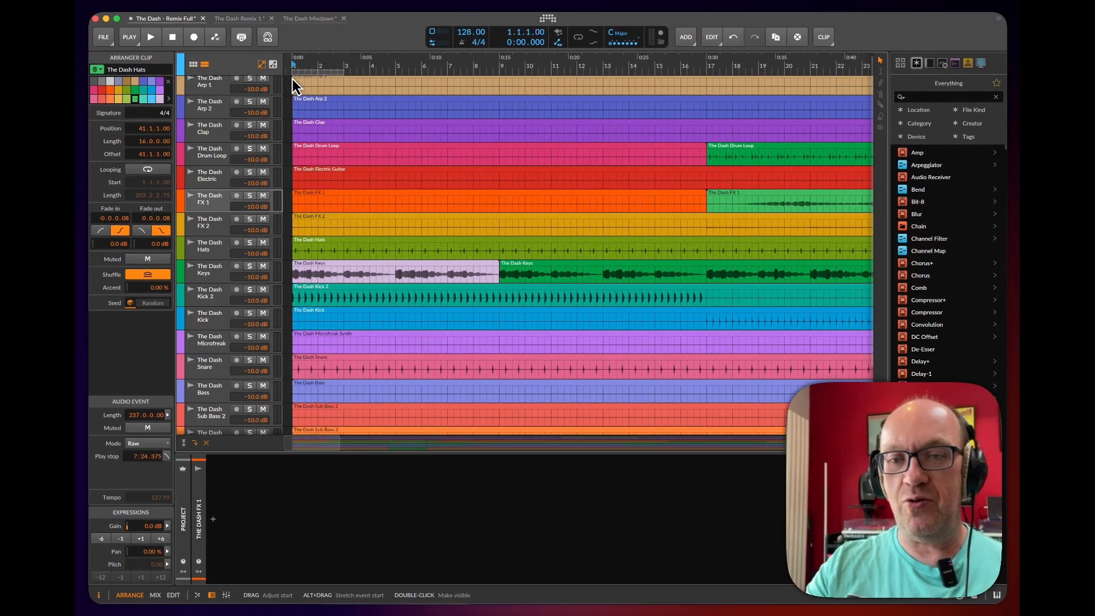
key(space)
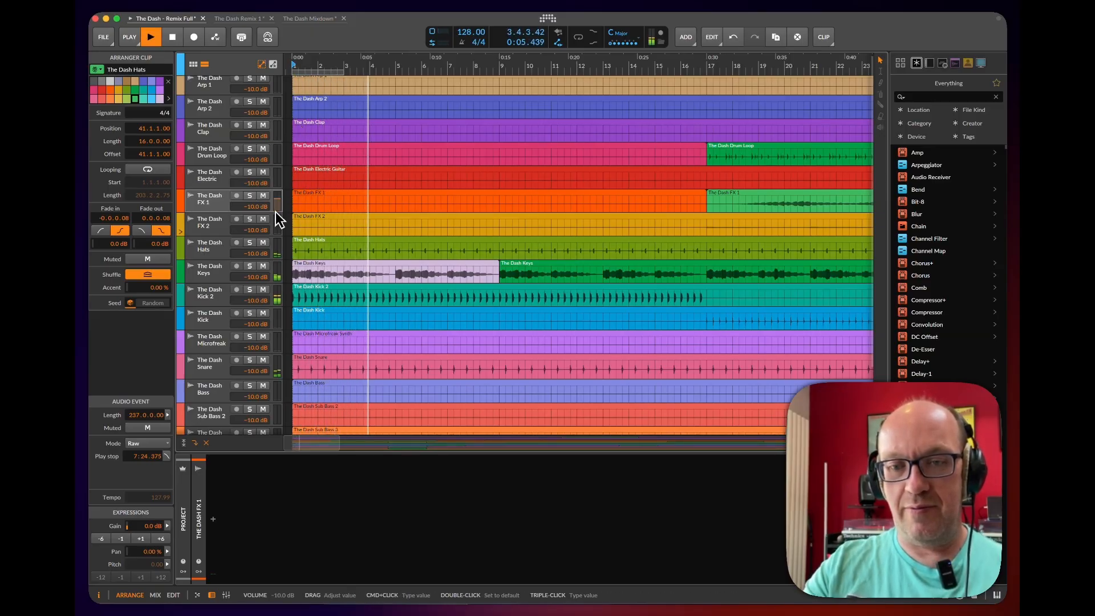
Enable the Mixed In Key SE plug-in on the Master channel in the mixer and open its window, placed clear of the tracks
key(alt+2)
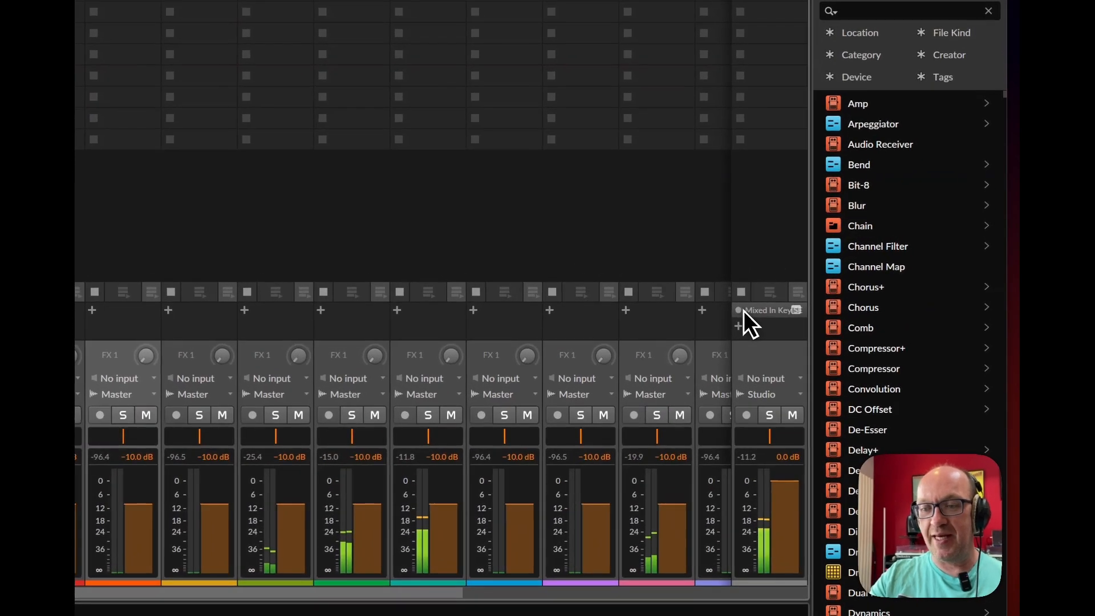
click(739, 310)
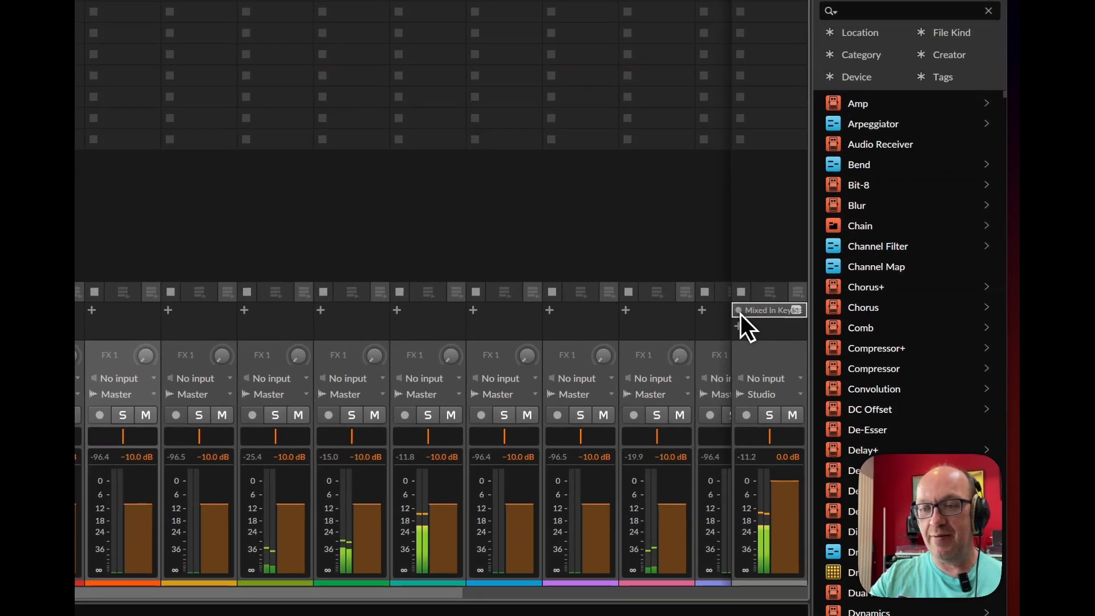
click(797, 311)
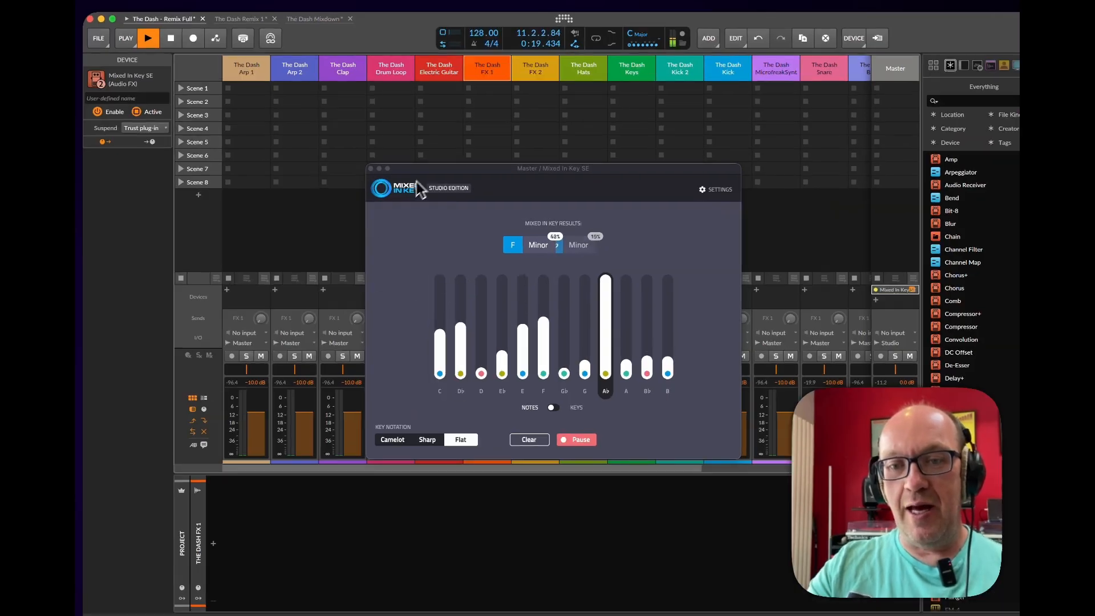
drag(407, 165, 421, 162)
drag(562, 259, 697, 253)
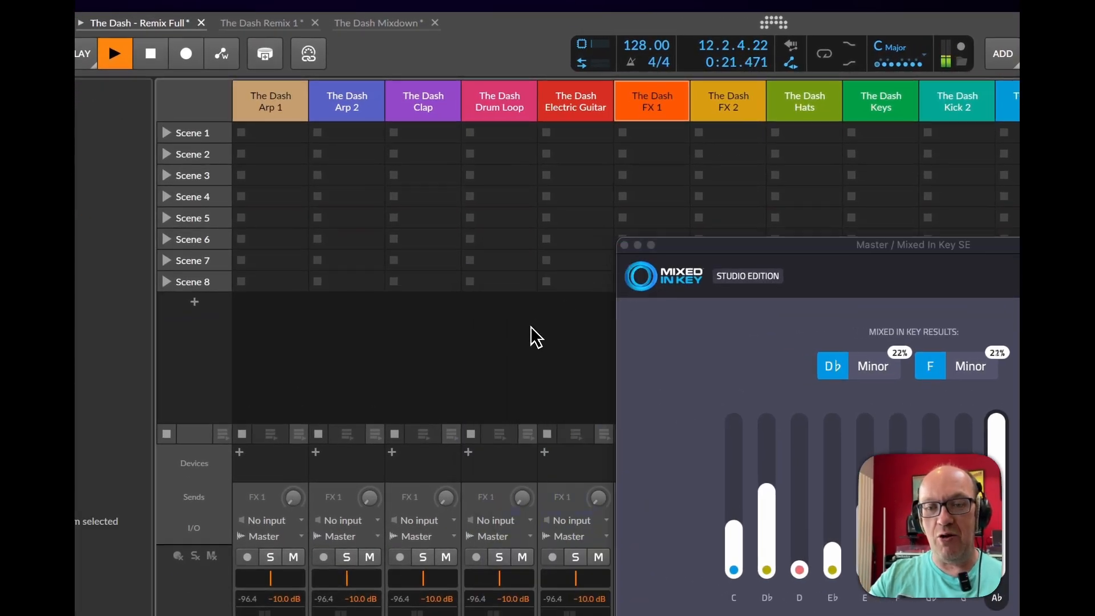
Analyse the key of the soloed The Dash Keys track in the arrangement, then close the Mixed In Key window and unsolo the track
key(alt+1)
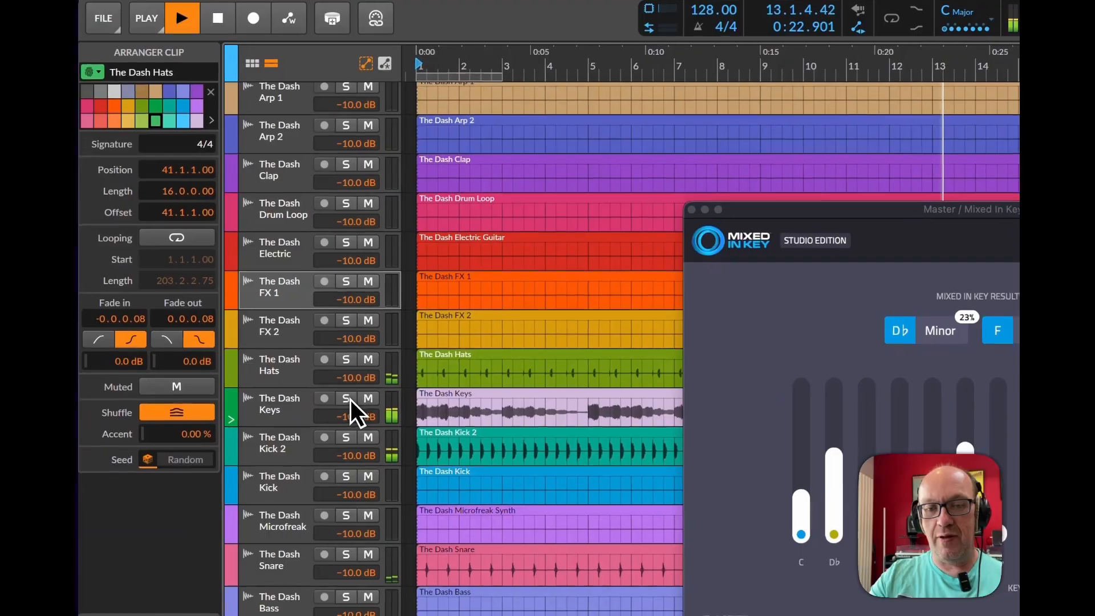
click(279, 433)
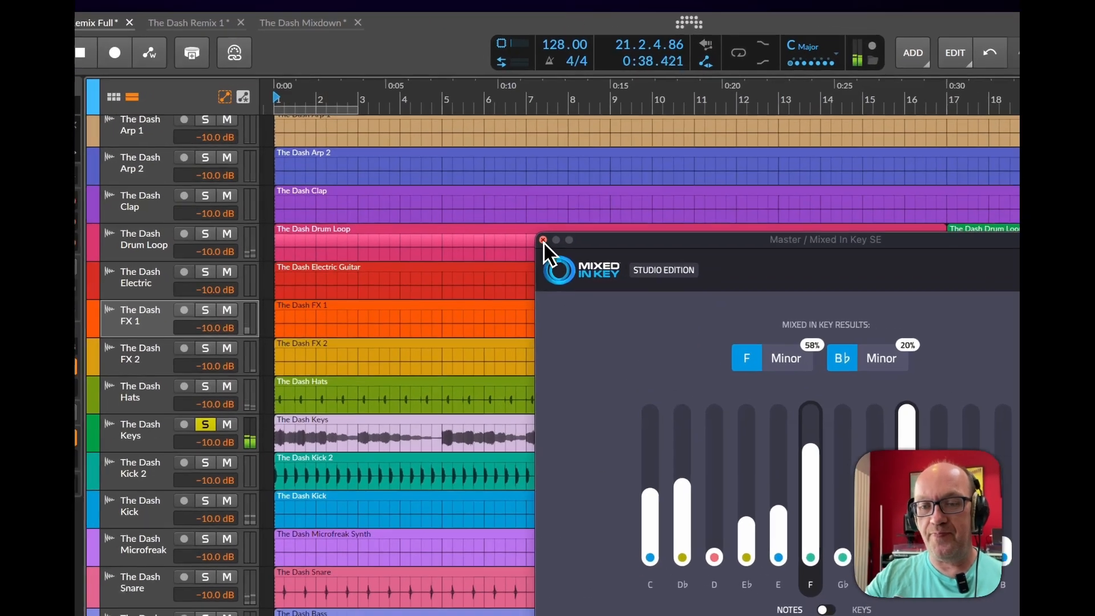
click(458, 152)
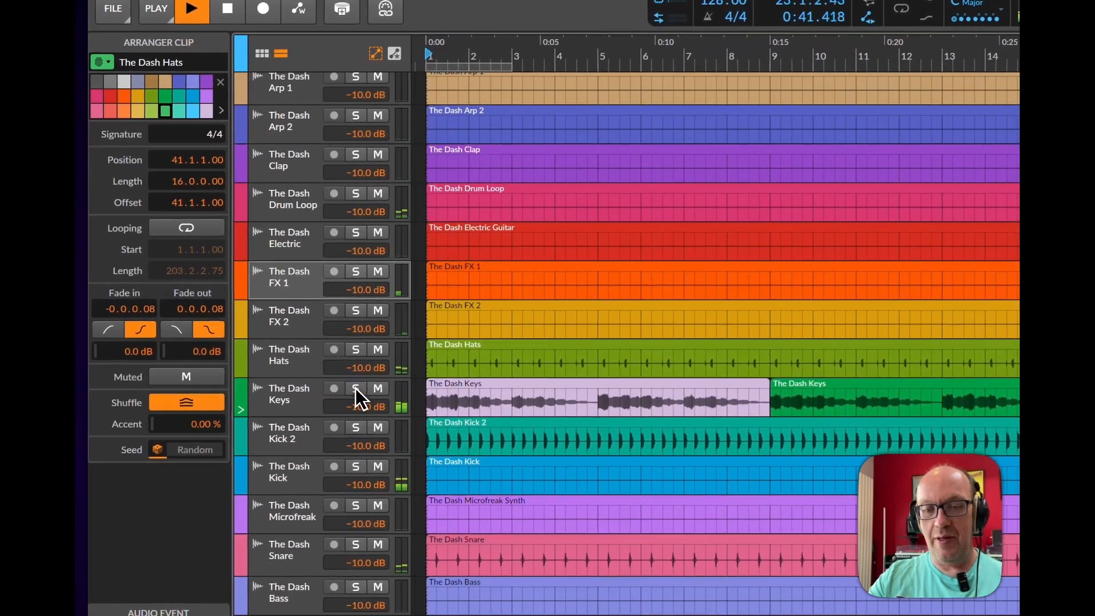
click(272, 414)
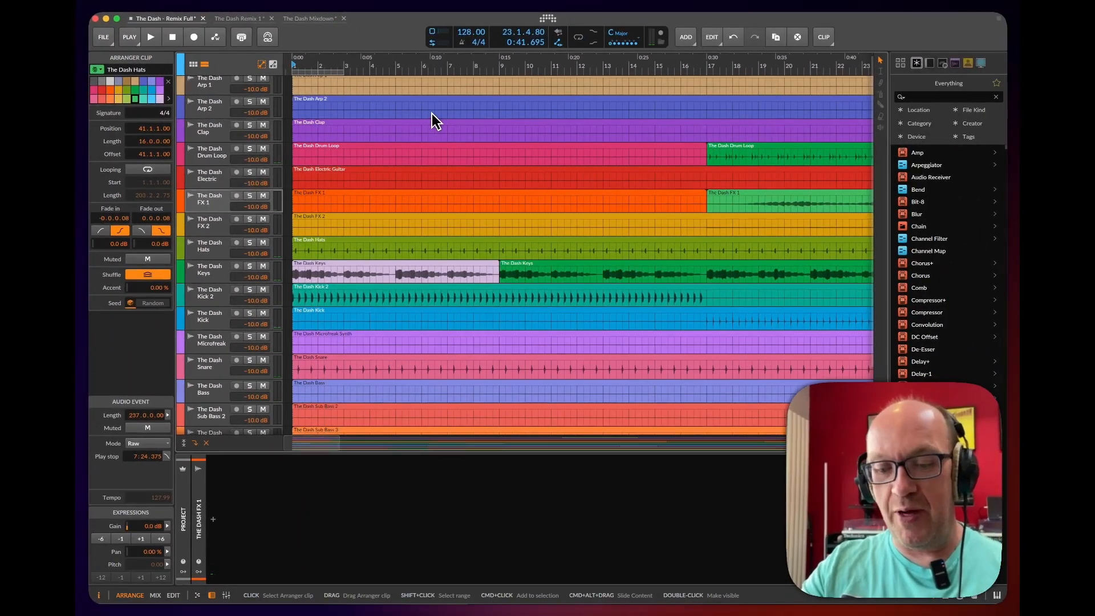
Audition the arrangement from around bar 7 and at the bar 17 section change
click(432, 114)
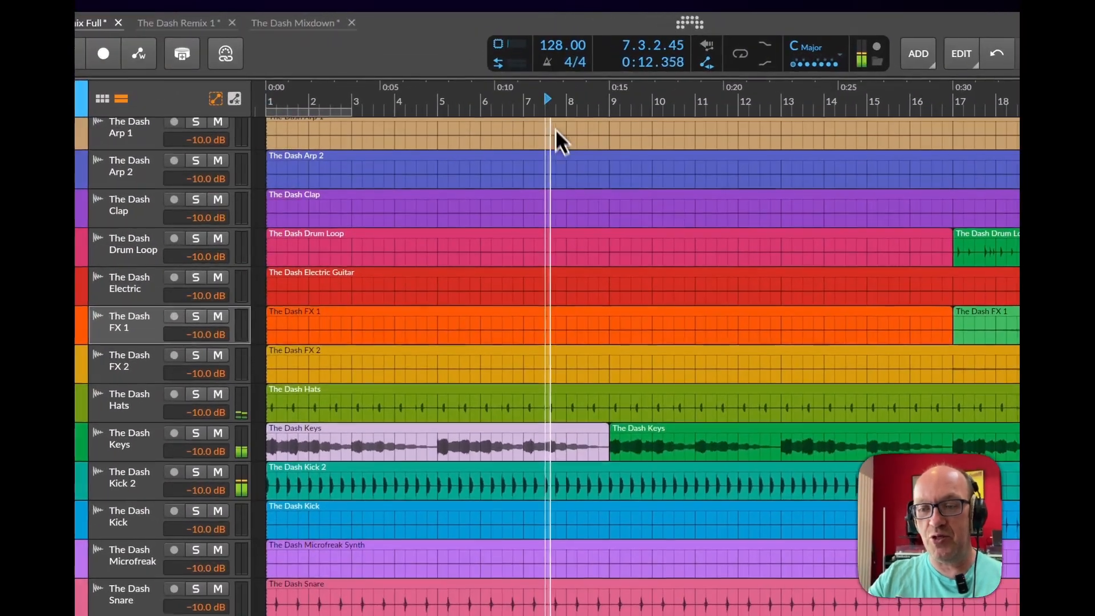
key(space)
click(576, 111)
click(587, 99)
key(space)
key(space)
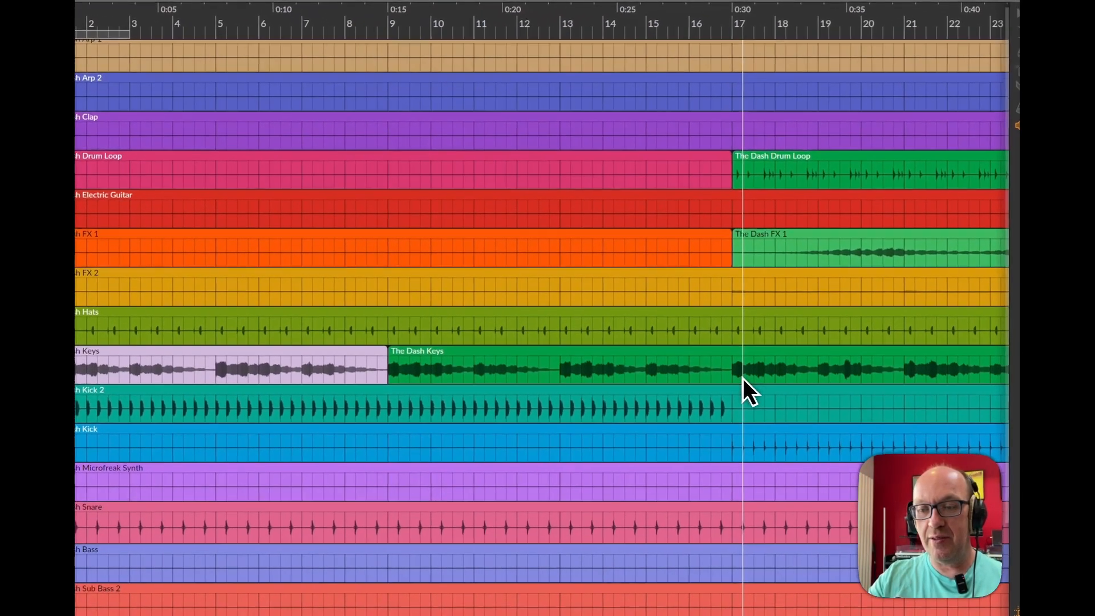
click(763, 370)
click(764, 372)
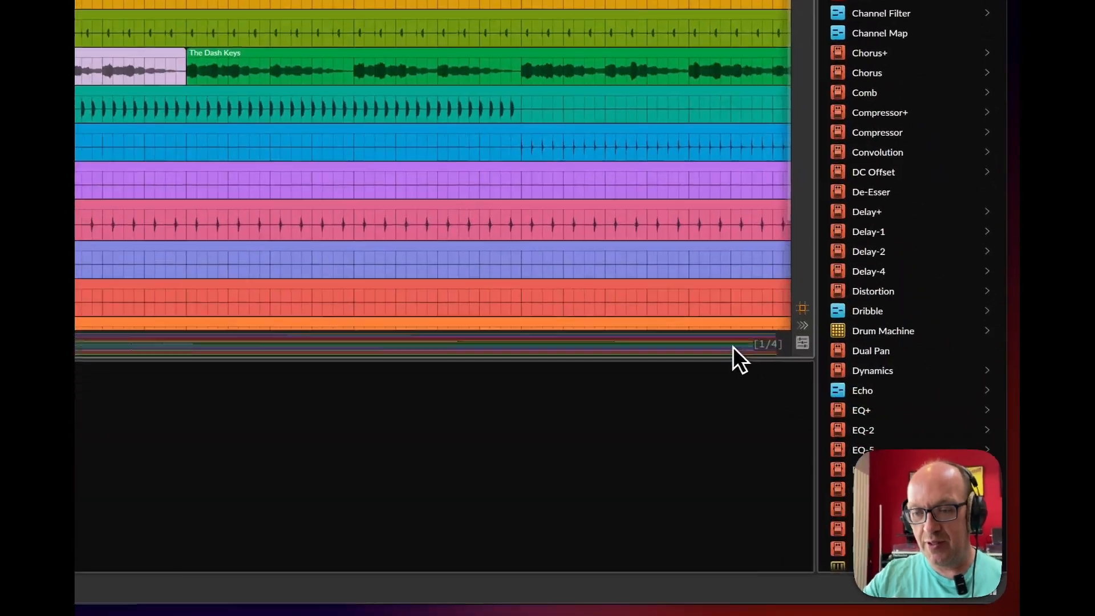
Zoom out to the later part of the arrangement and audition the green Arp 2 clip at bar 113 on its own
click(836, 445)
scroll(721, 338, down, 8)
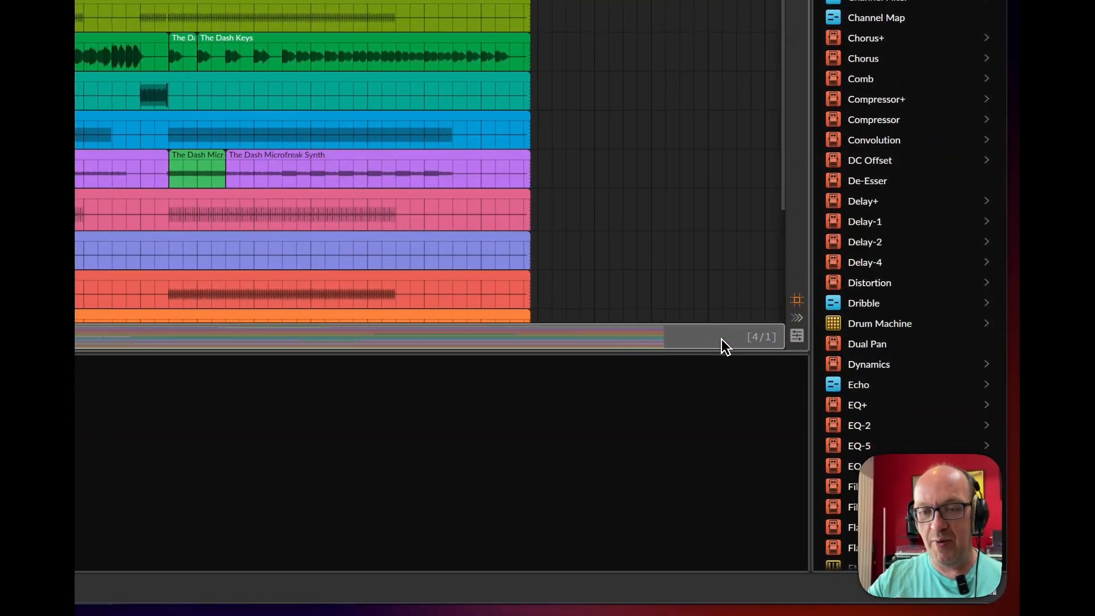
scroll(721, 338, up, 4)
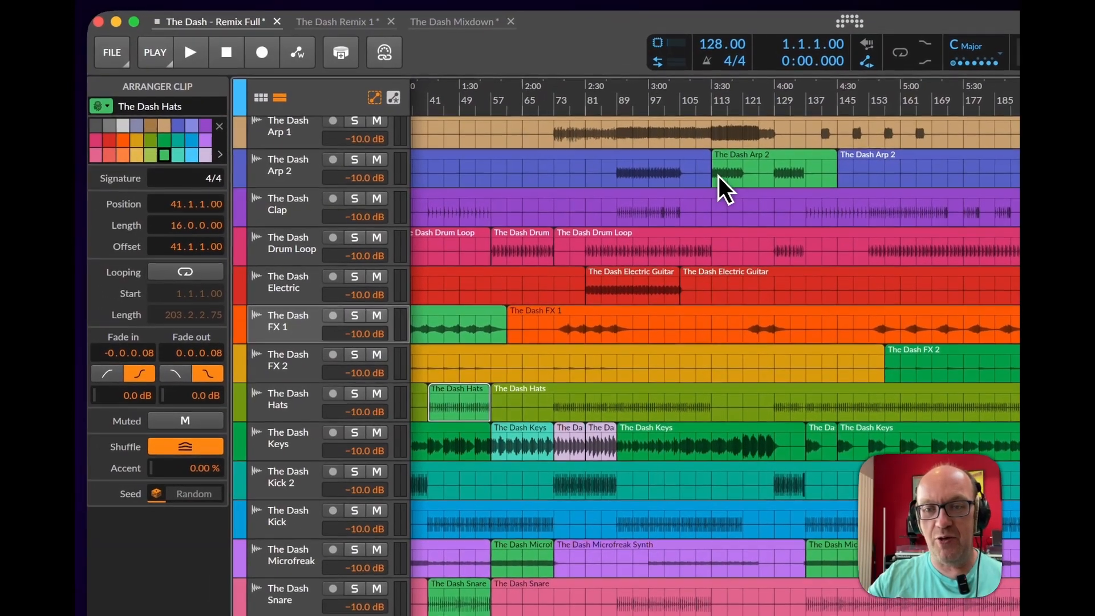
click(716, 162)
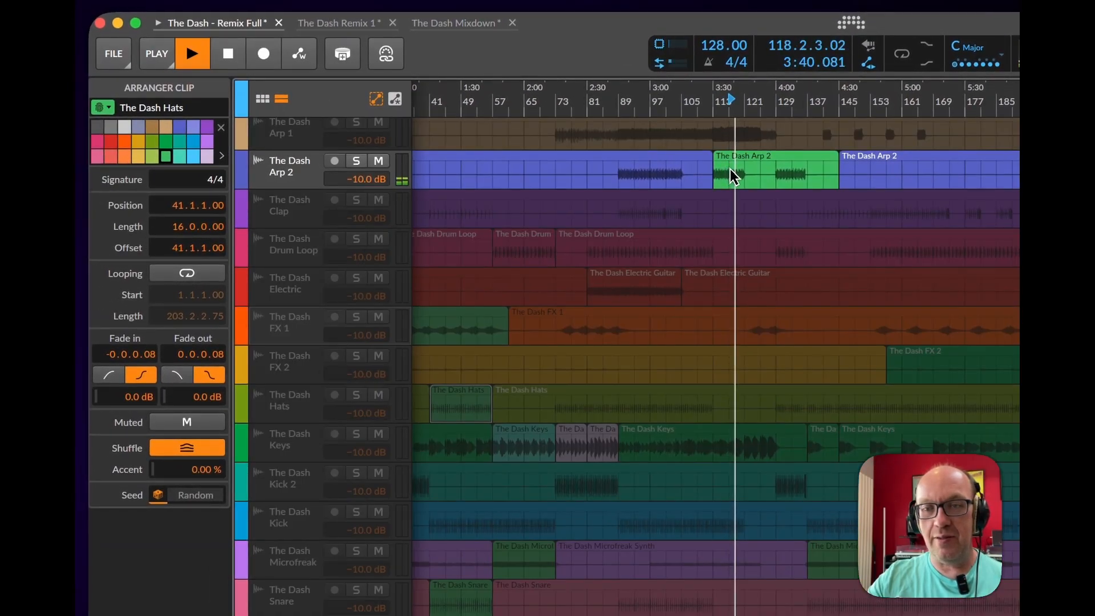
drag(731, 170, 730, 177)
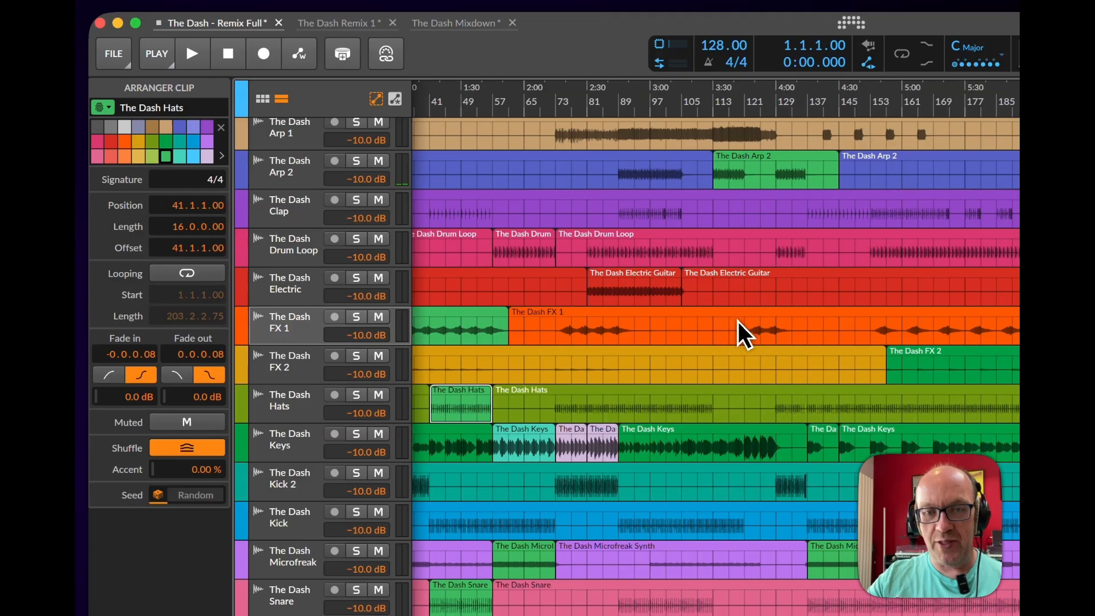
drag(759, 341, 761, 341)
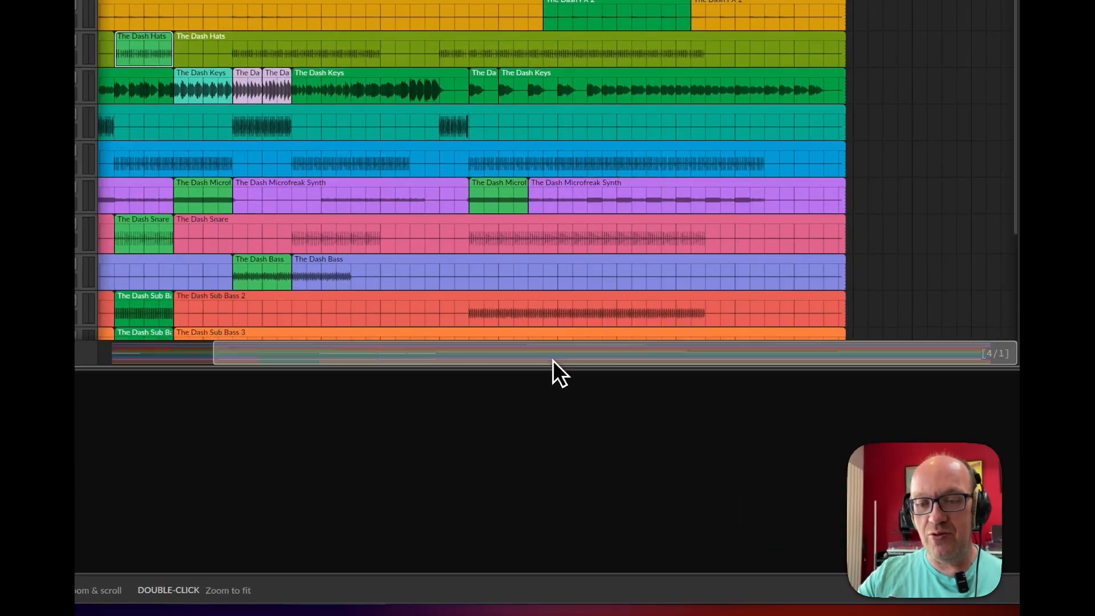
Select in turn the Drum Loop clip at bar 57, the green FX 1 clip at bar 17, and the Hats and Snare clips at bar 41
drag(575, 448, 574, 446)
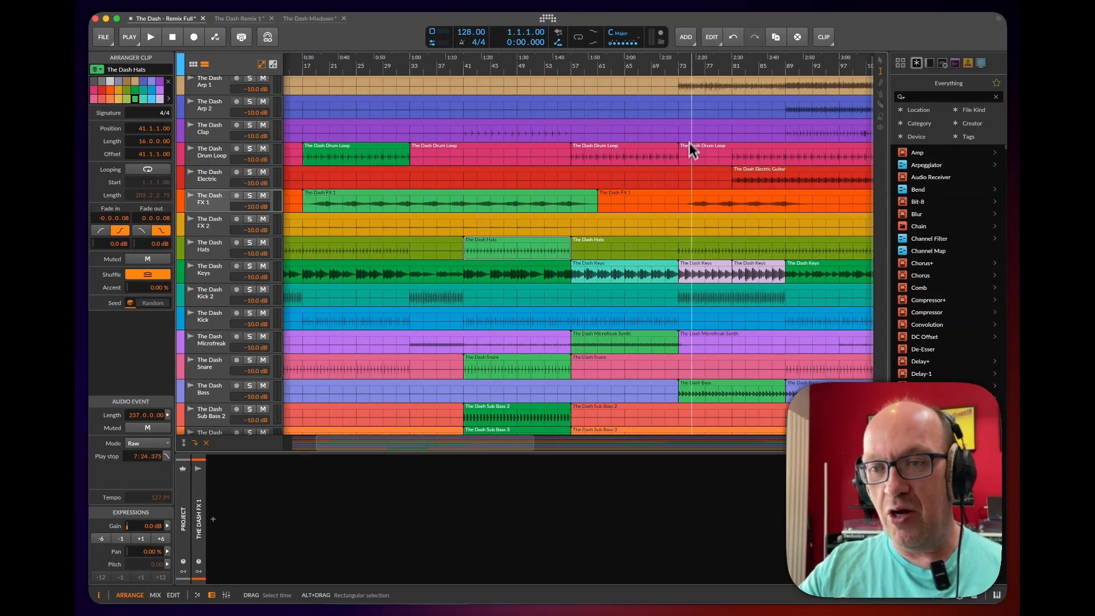
click(607, 149)
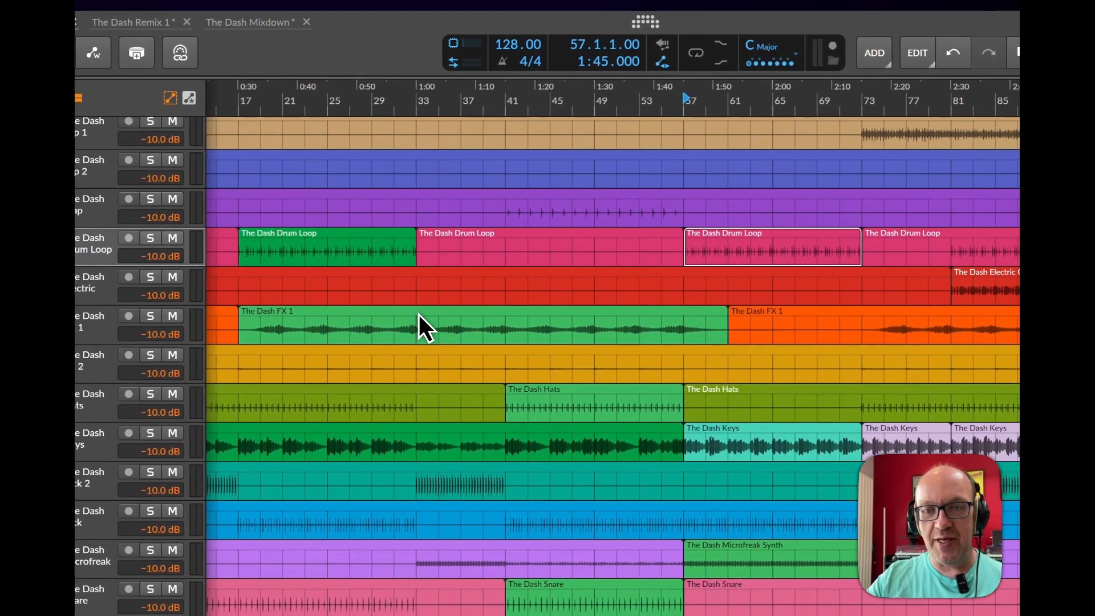
click(315, 329)
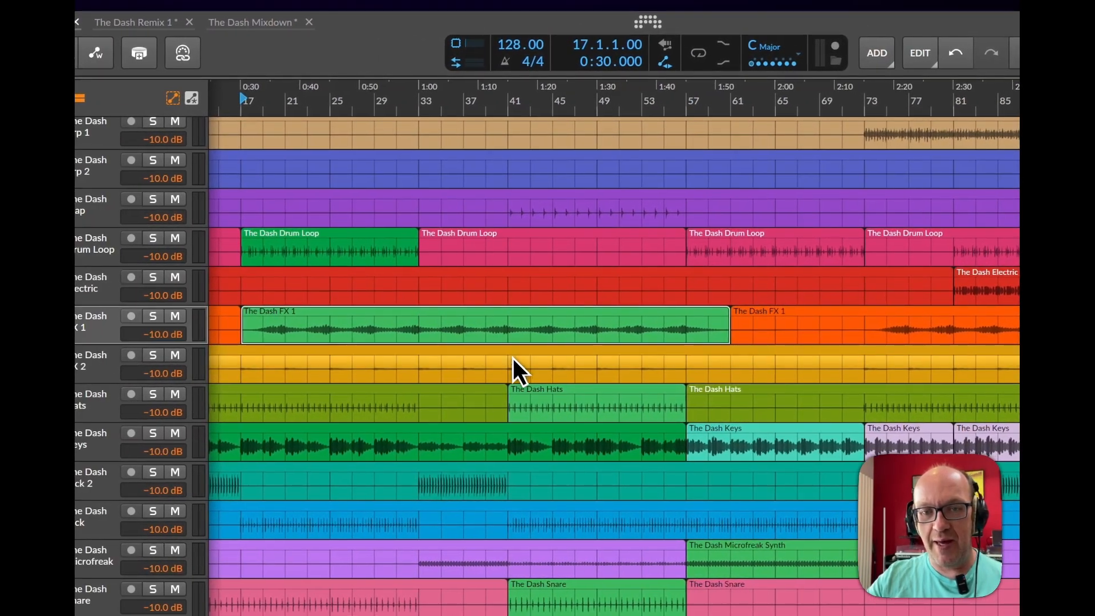
click(596, 393)
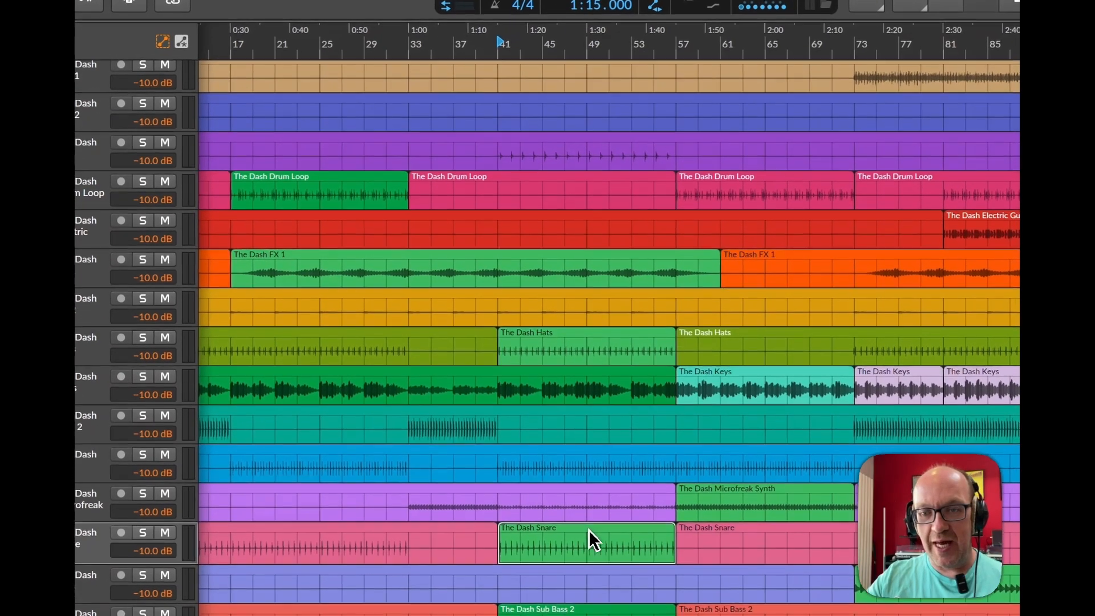
click(596, 591)
Audition the green Sub Bass 2 and Sub Bass 3 clips at bar 41, then show the whole arrangement
scroll(597, 593, down, 3)
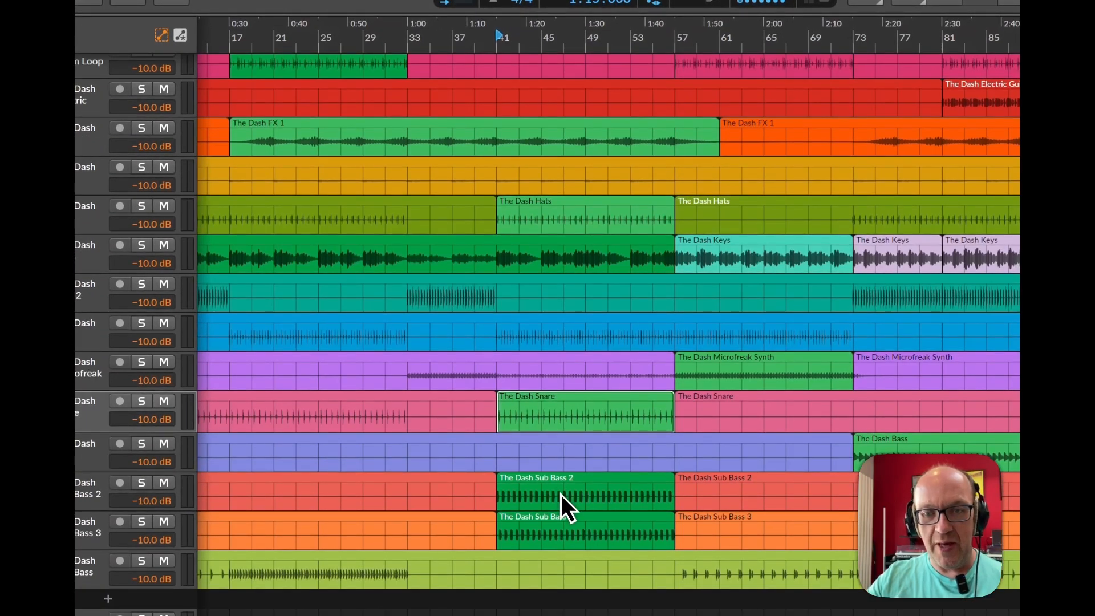
click(531, 483)
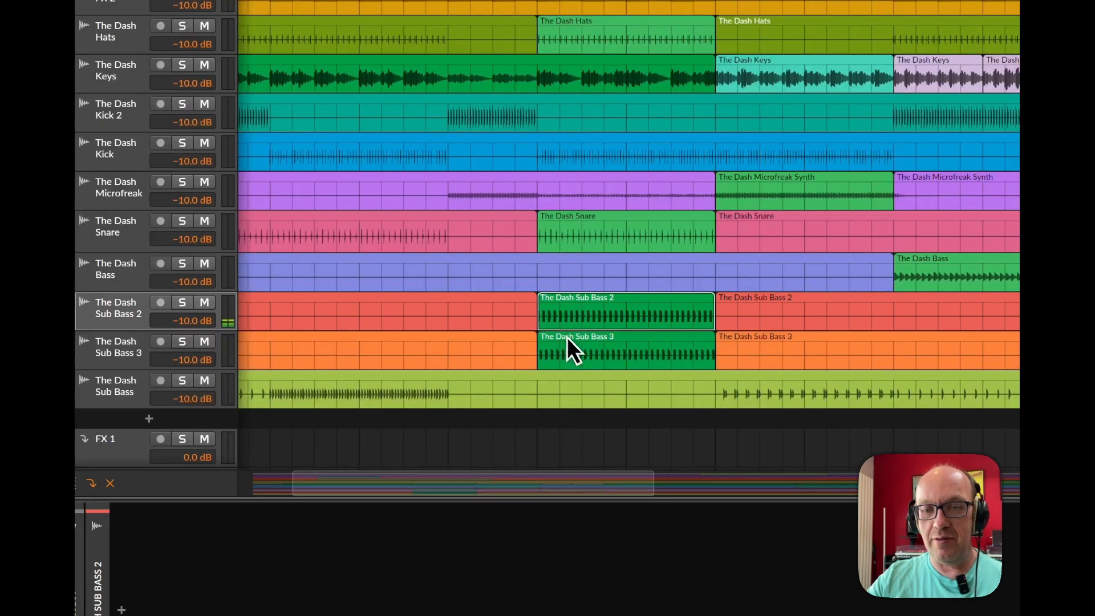
click(573, 342)
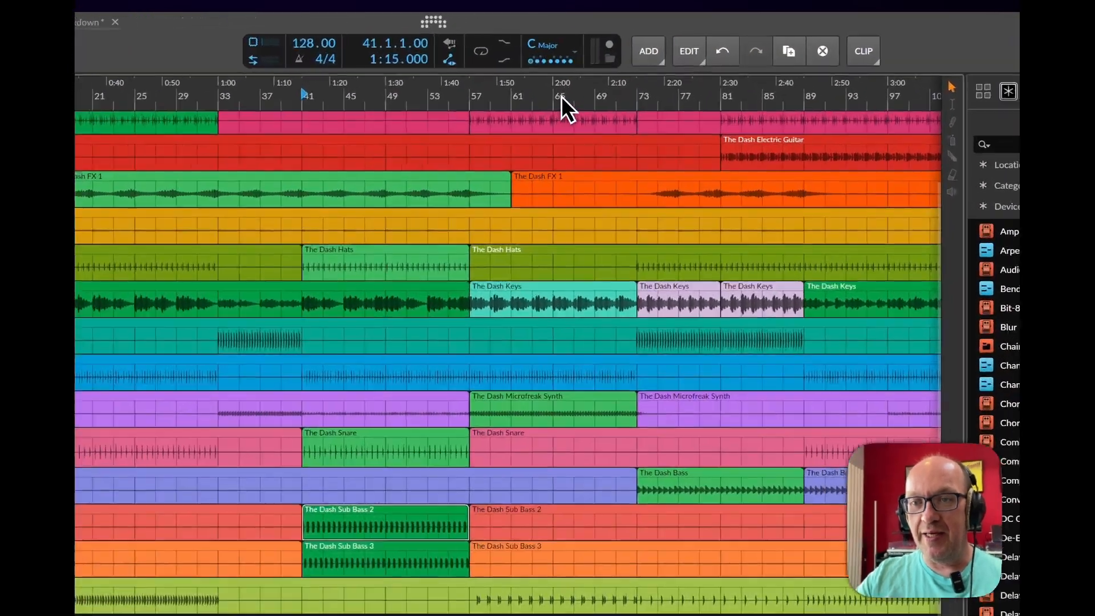
drag(561, 96, 549, 102)
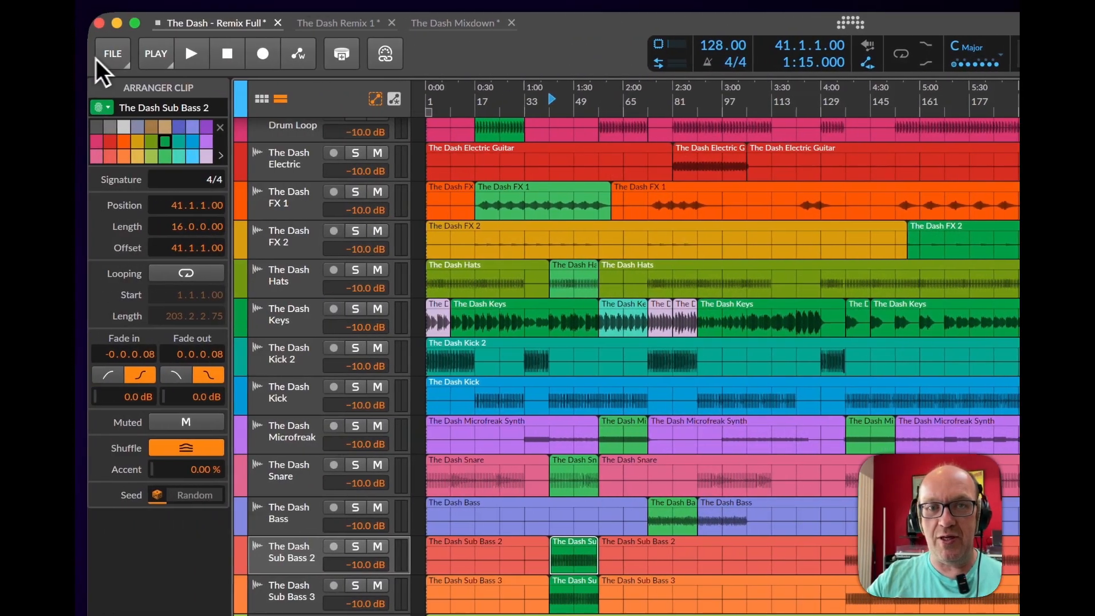
Create a new project, activate its audio engine, and hide the clip launcher so only the arranger timeline shows
click(98, 58)
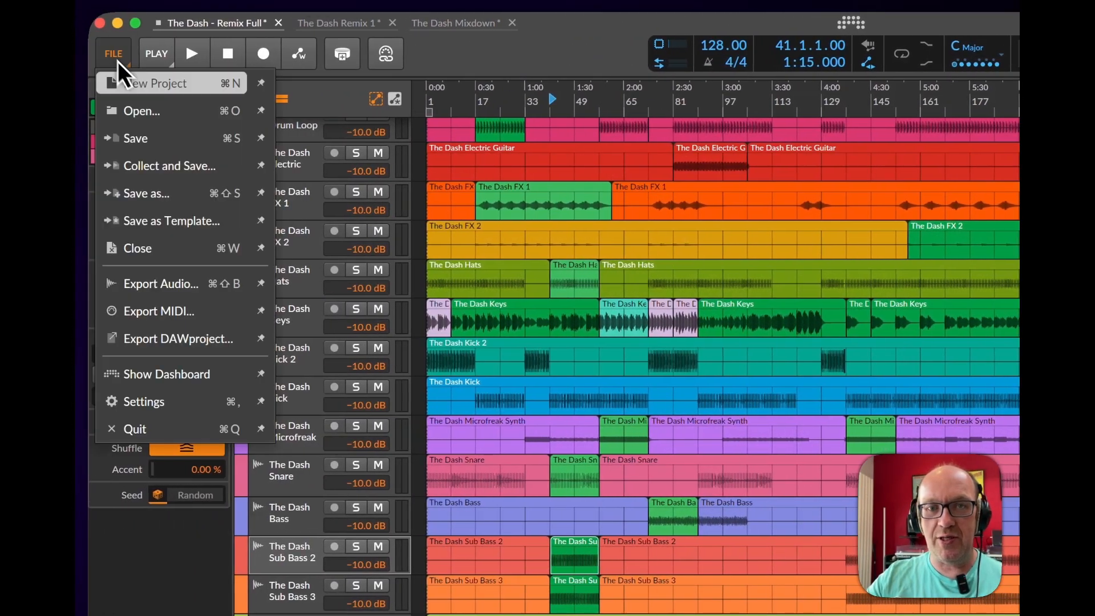
click(150, 81)
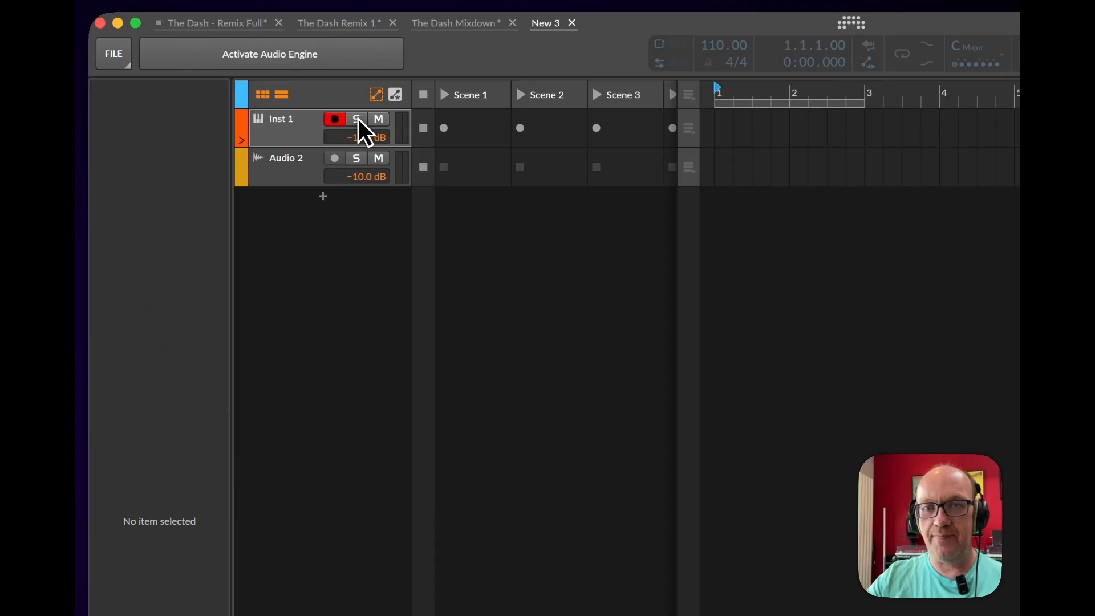
click(302, 60)
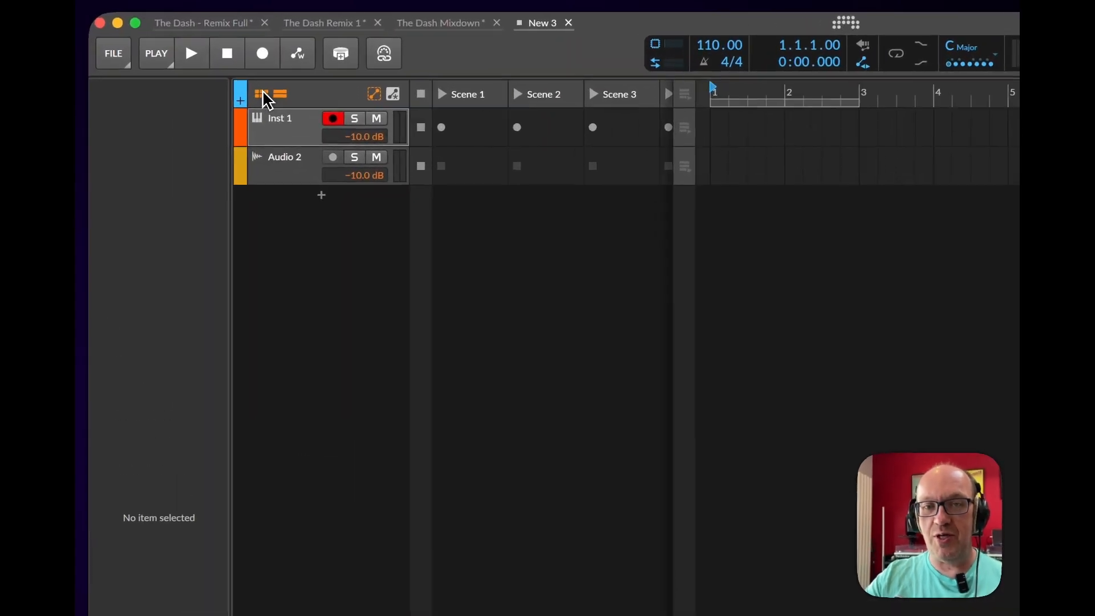
click(193, 61)
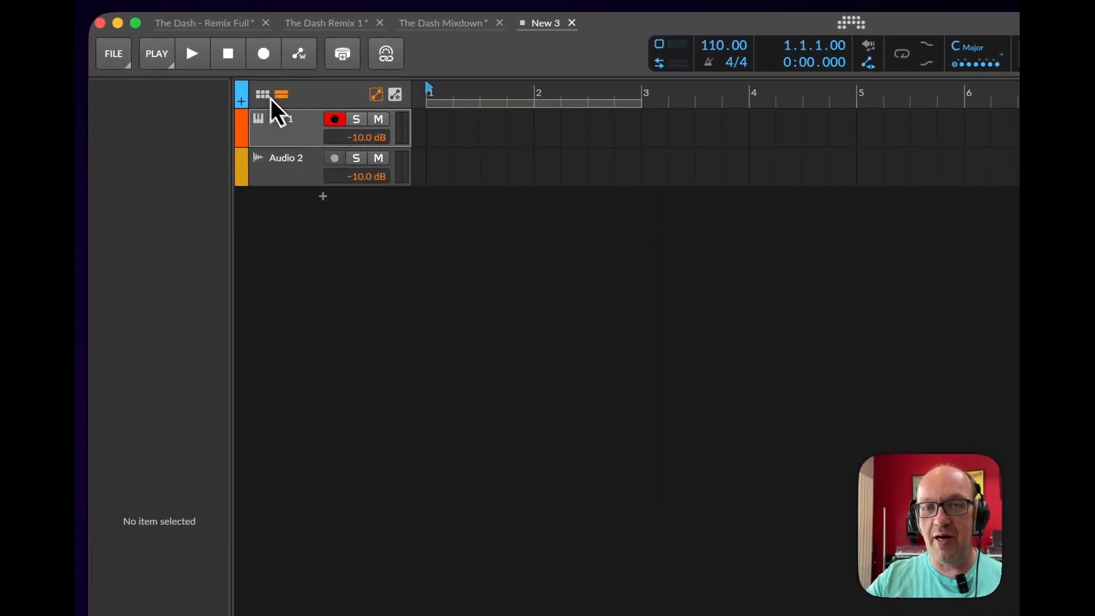
Select the green FX 1 clip at bar 17 in the Remix Full project, then switch to the The Dash Remix 1 project
click(204, 23)
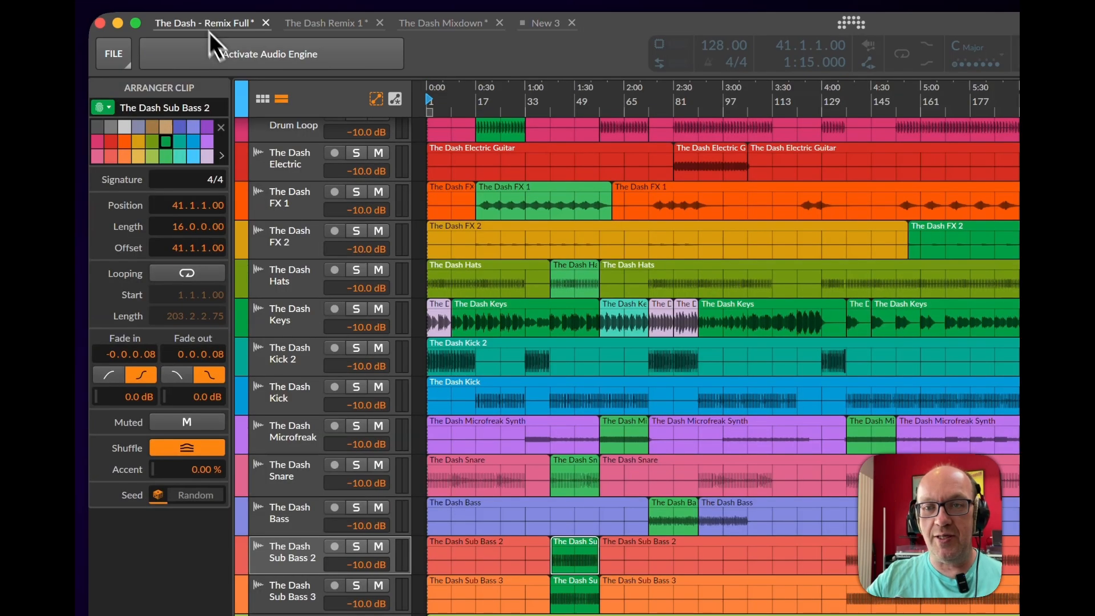
click(515, 190)
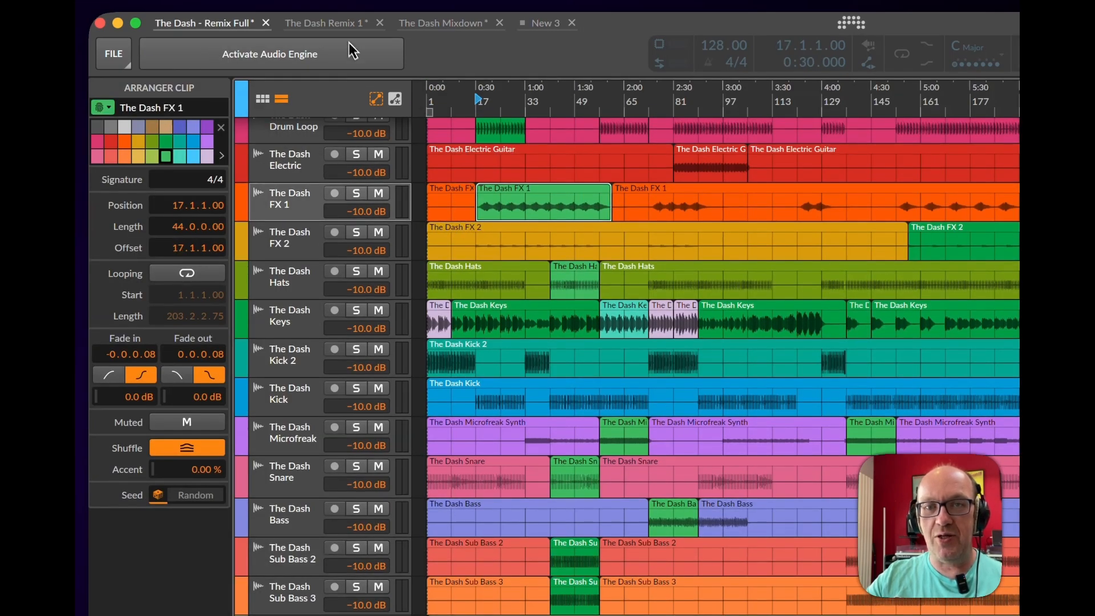
click(325, 23)
scroll(402, 165, up, 3)
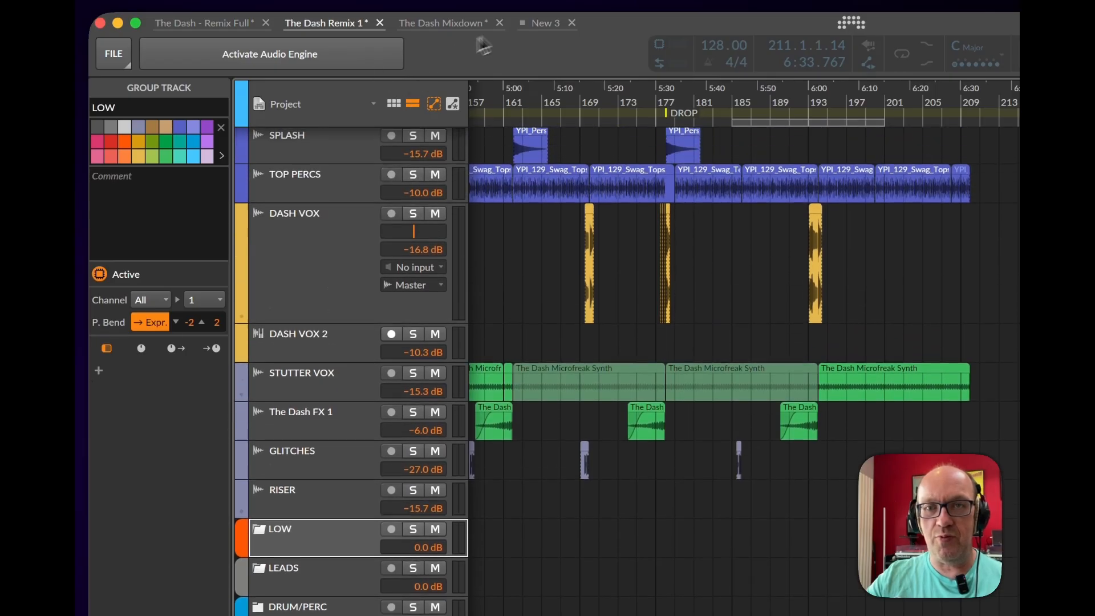
Paste the FX 1 clip at bar 1 of the New 3 project and place that project directly after Remix Full
click(556, 28)
drag(559, 33, 475, 166)
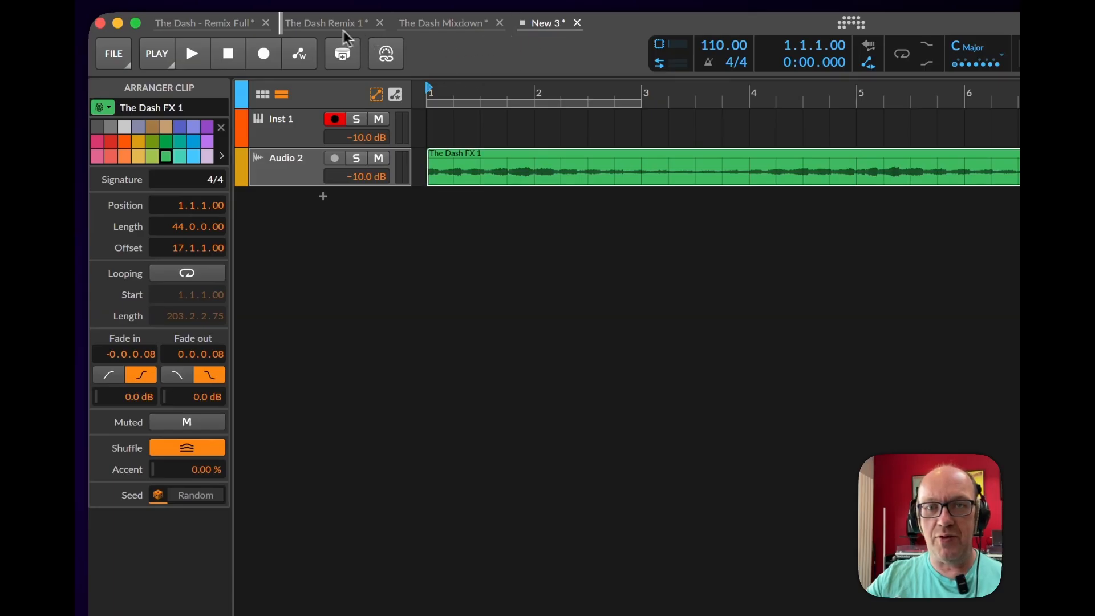
drag(302, 29, 301, 29)
Copy the green Snare clip at bar 41 of Remix Full to bar 1 on its own track in New 3
click(219, 25)
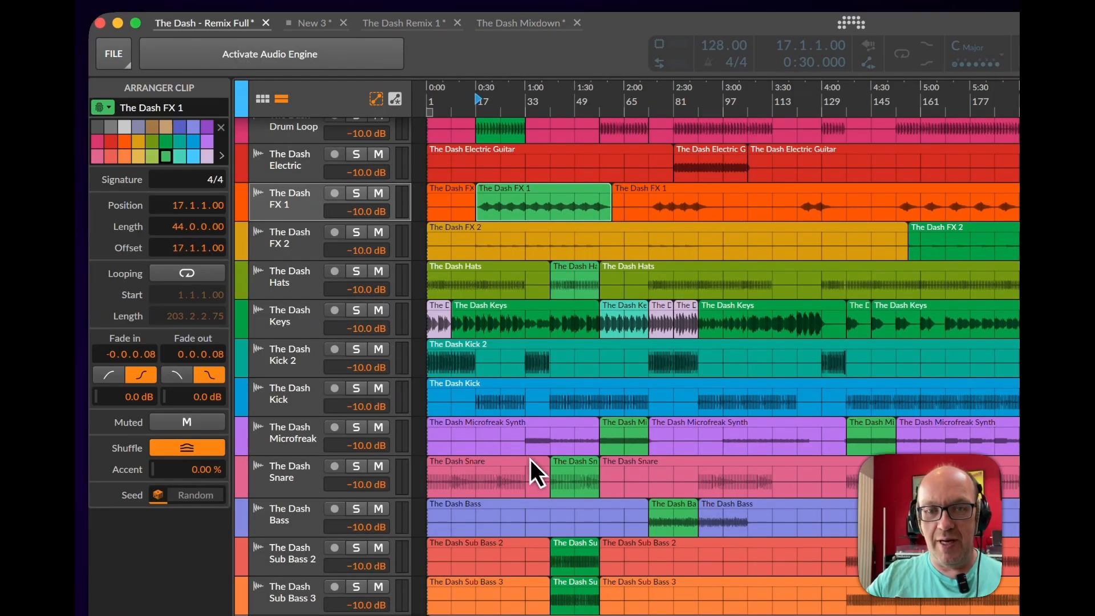
click(561, 468)
scroll(399, 257, up, 3)
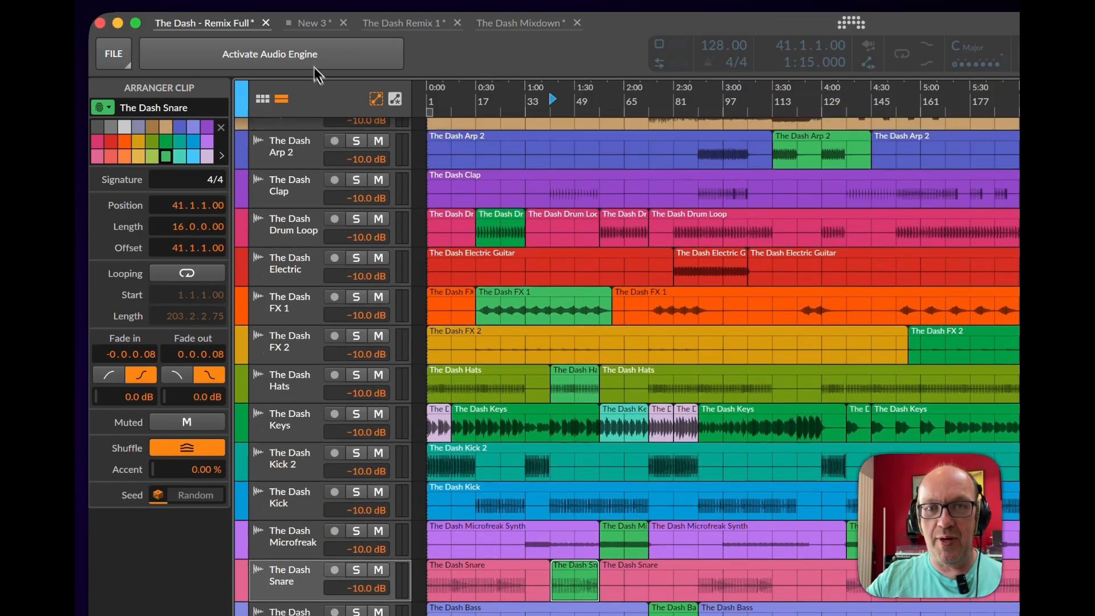
drag(303, 31, 447, 206)
Copy the green Bass clip at bar 73 of Remix Full to bar 1 on a new track below the Snare in New 3
click(234, 25)
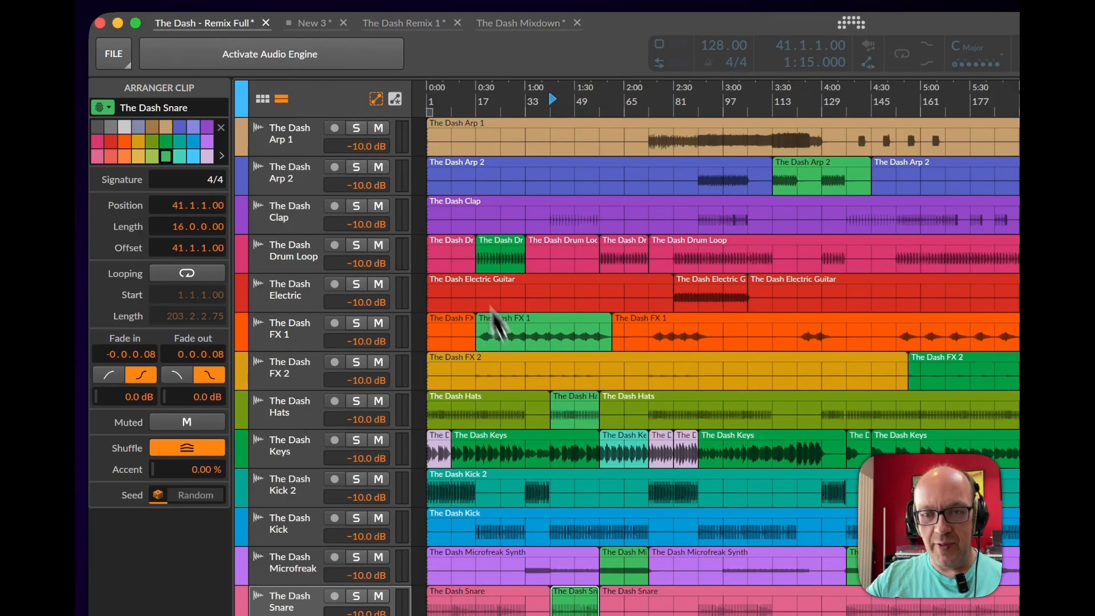
scroll(307, 279, down, 3)
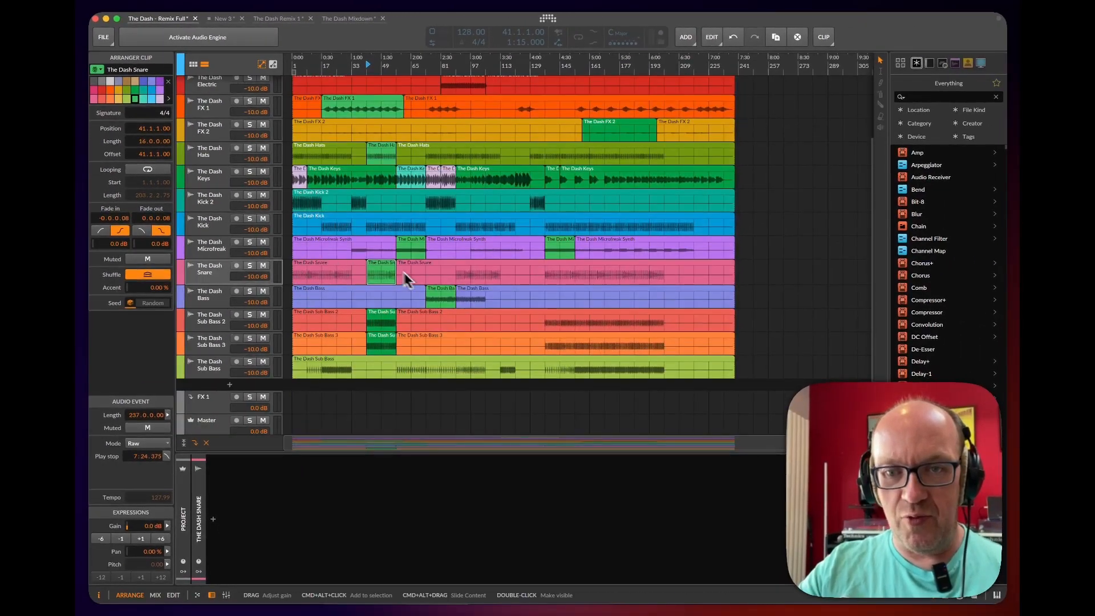
drag(439, 290, 422, 273)
drag(516, 286, 453, 253)
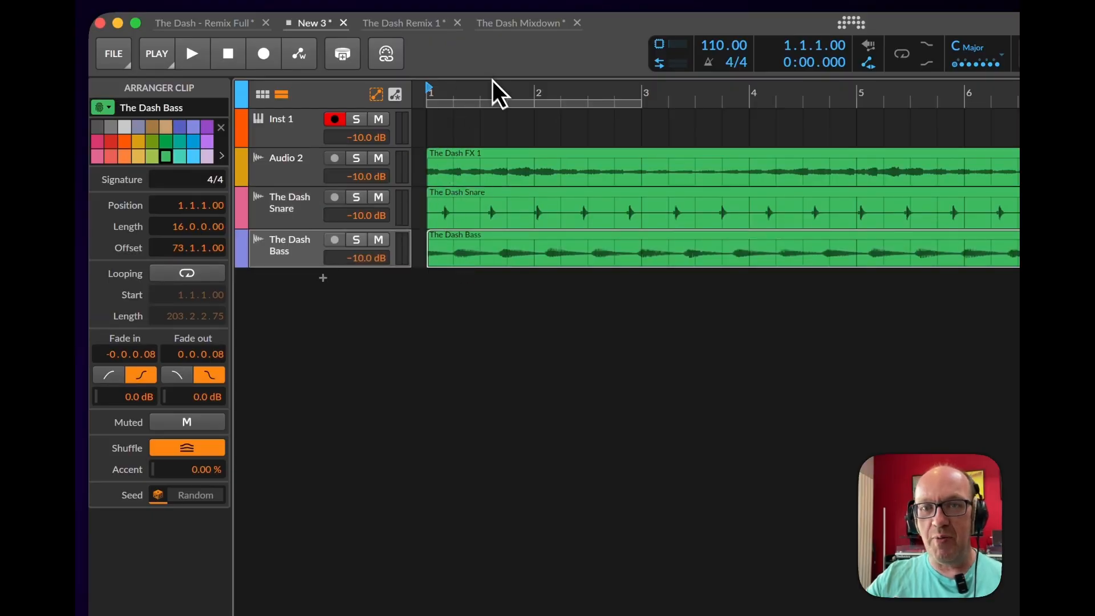
scroll(501, 100, down, 6)
scroll(504, 101, down, 4)
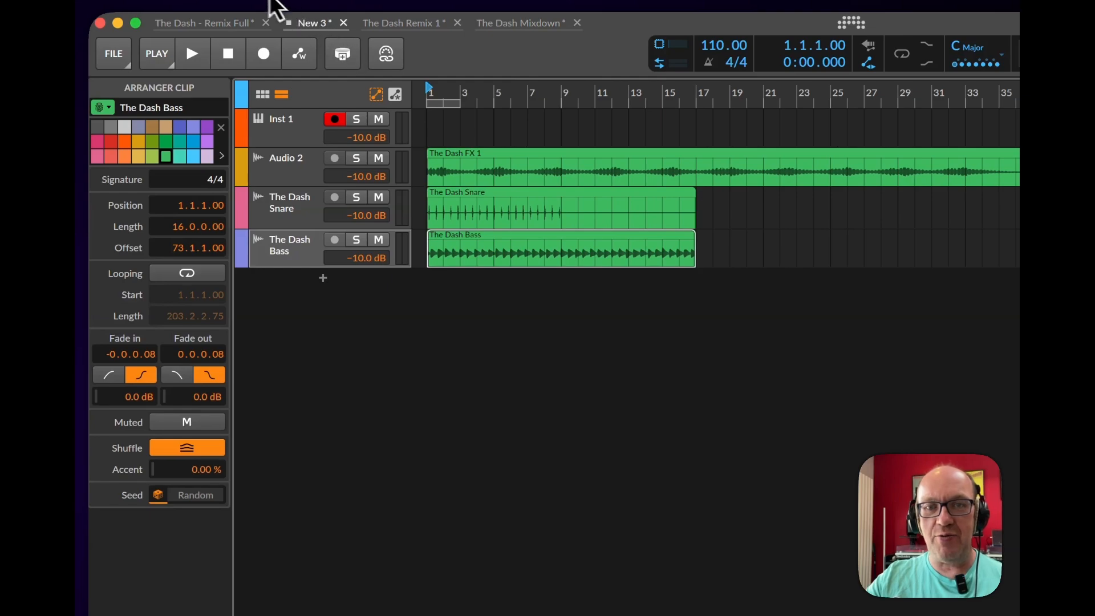
Copy the green Sub Bass 3 clip at bar 41 of Remix Full to bar 1 below the Bass track in New 3
click(235, 21)
scroll(419, 234, down, 4)
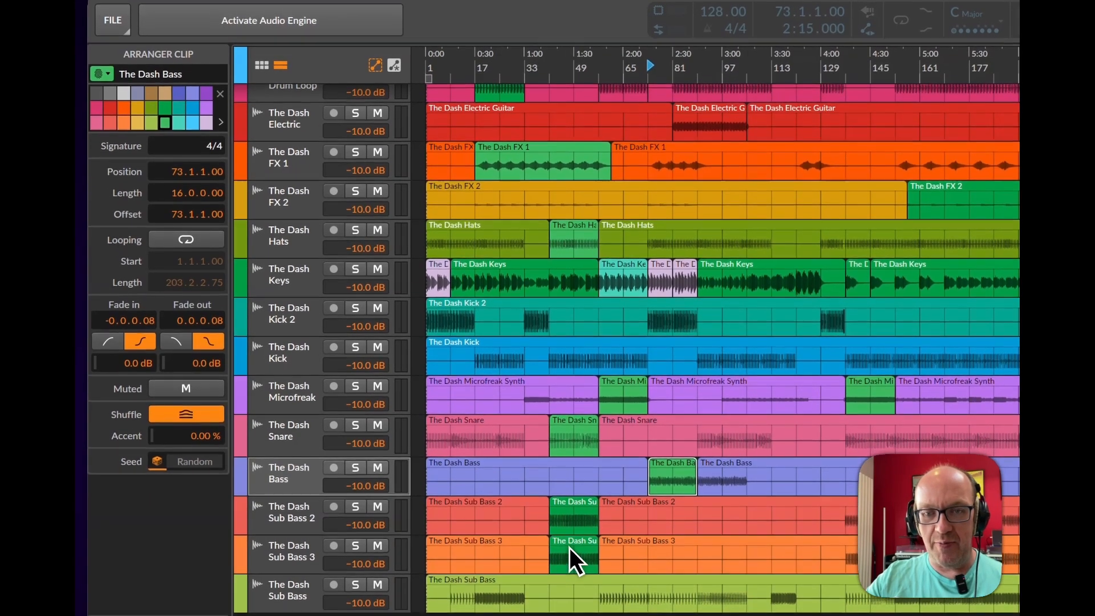
click(570, 570)
scroll(399, 257, up, 4)
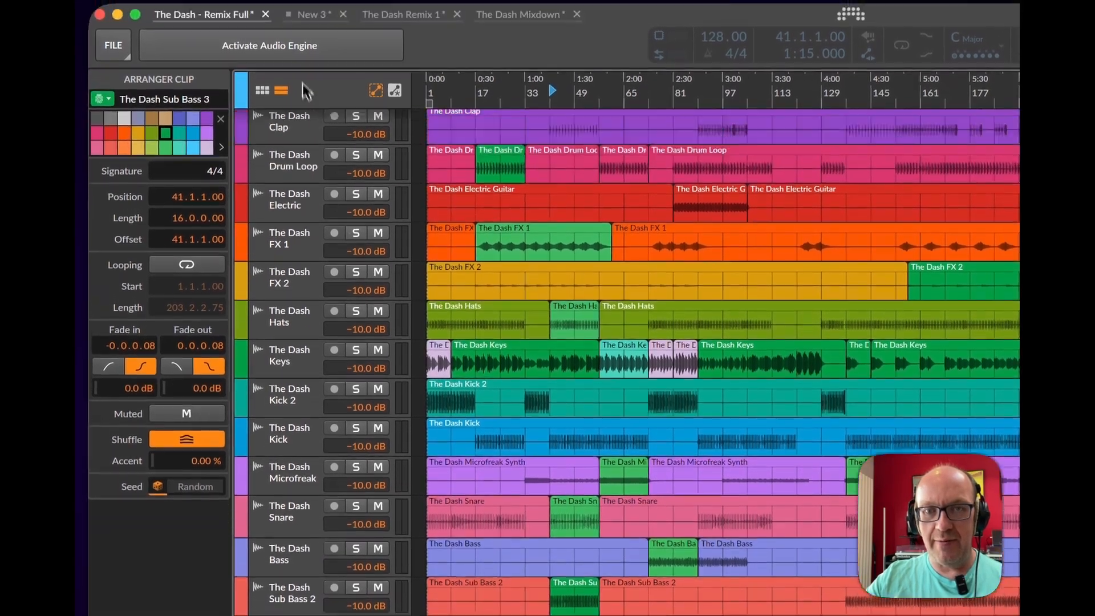
drag(313, 36, 448, 293)
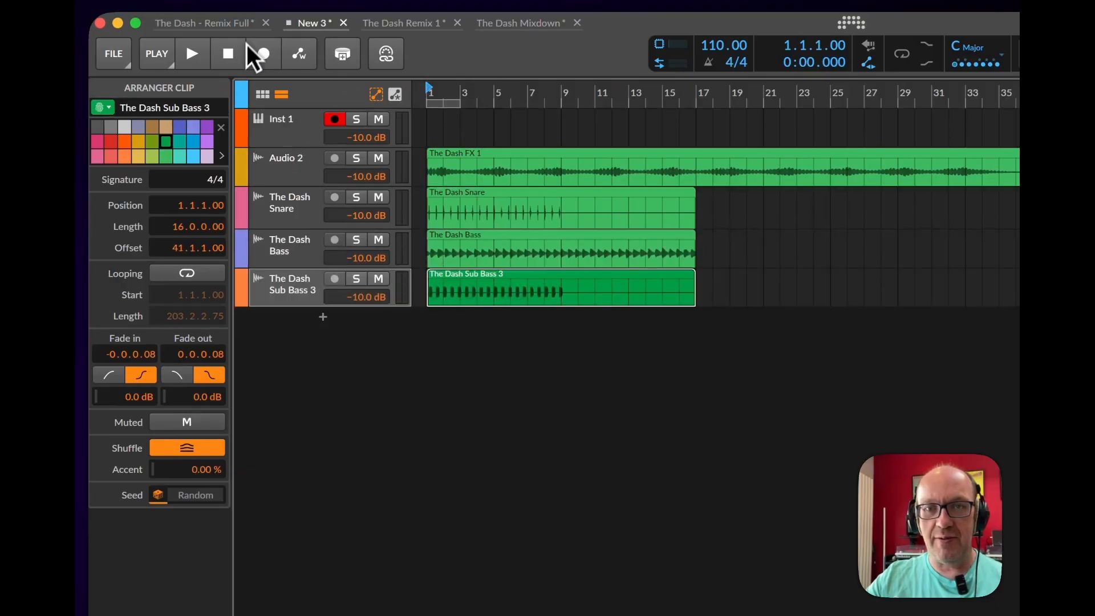
Copy the green Arp 2 clip at bar 113 of Remix Full to bar 1 below the Sub Bass 3 track in New 3
click(252, 25)
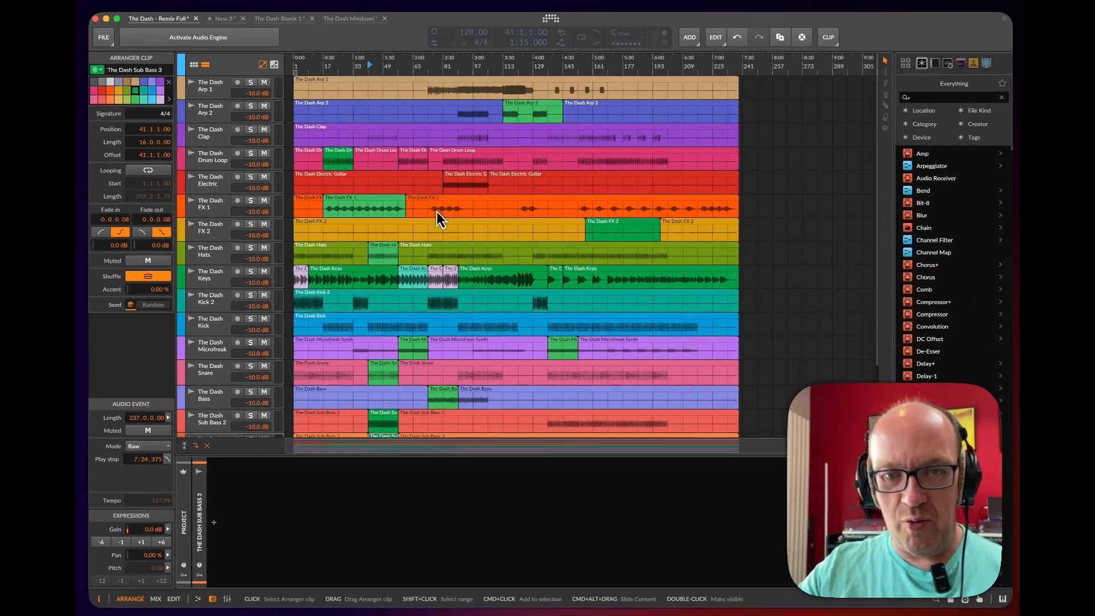
click(515, 108)
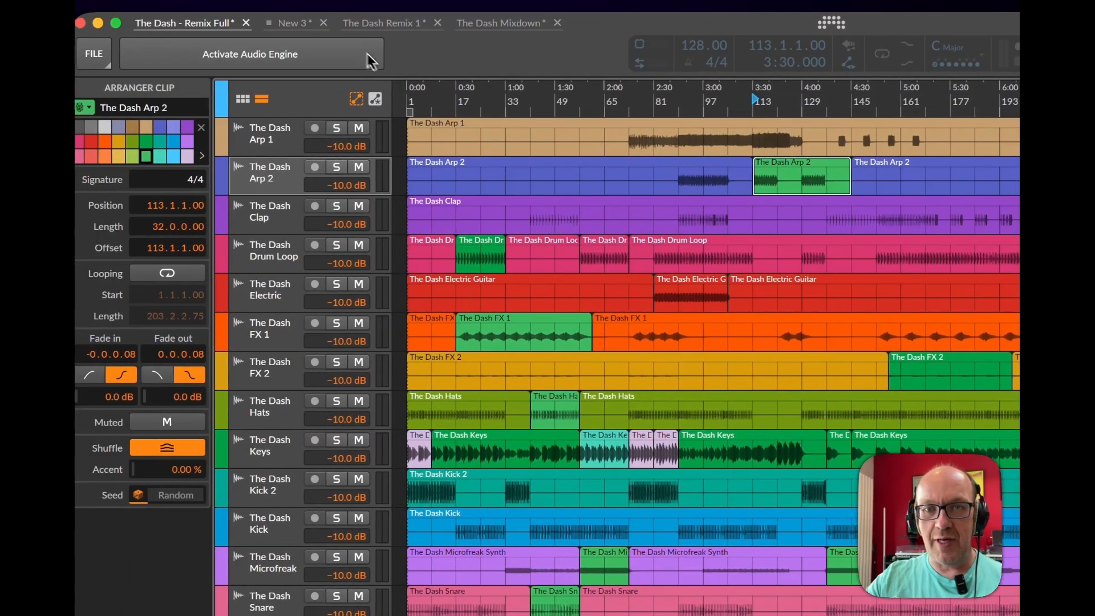
click(157, 23)
drag(323, 57, 450, 328)
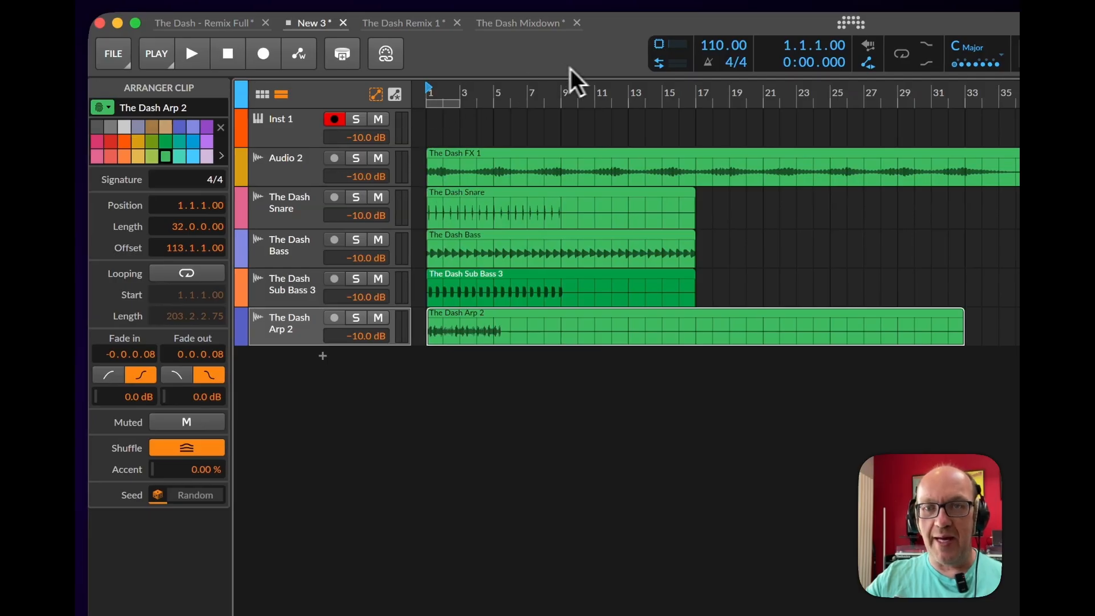
Set the New 3 project's tempo to 128 BPM and compare it with the Remix Full tempo
drag(706, 53, 706, 47)
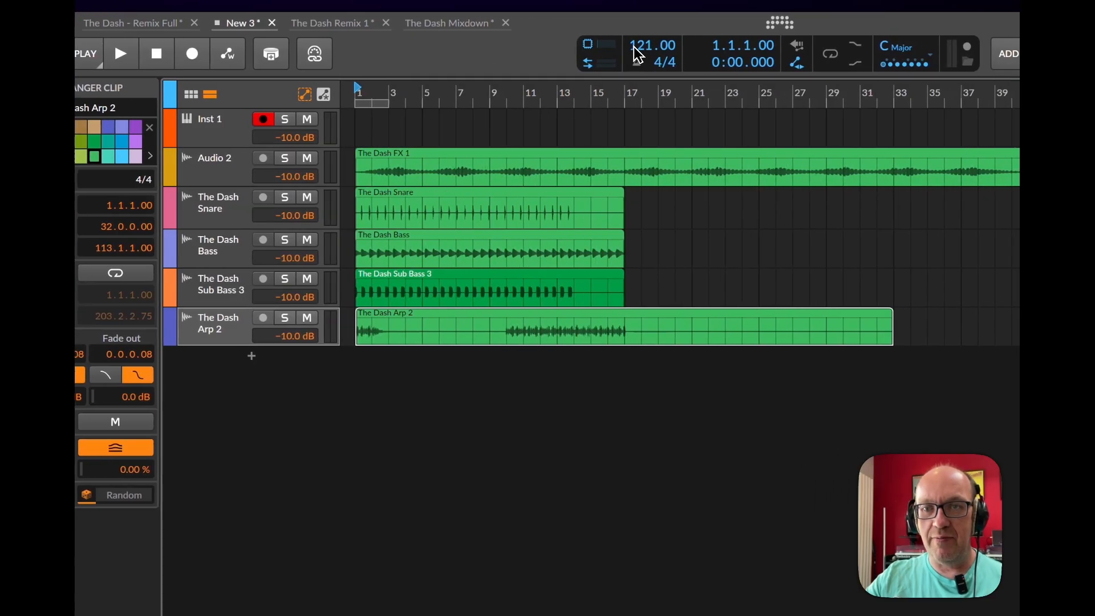
drag(638, 54, 640, 45)
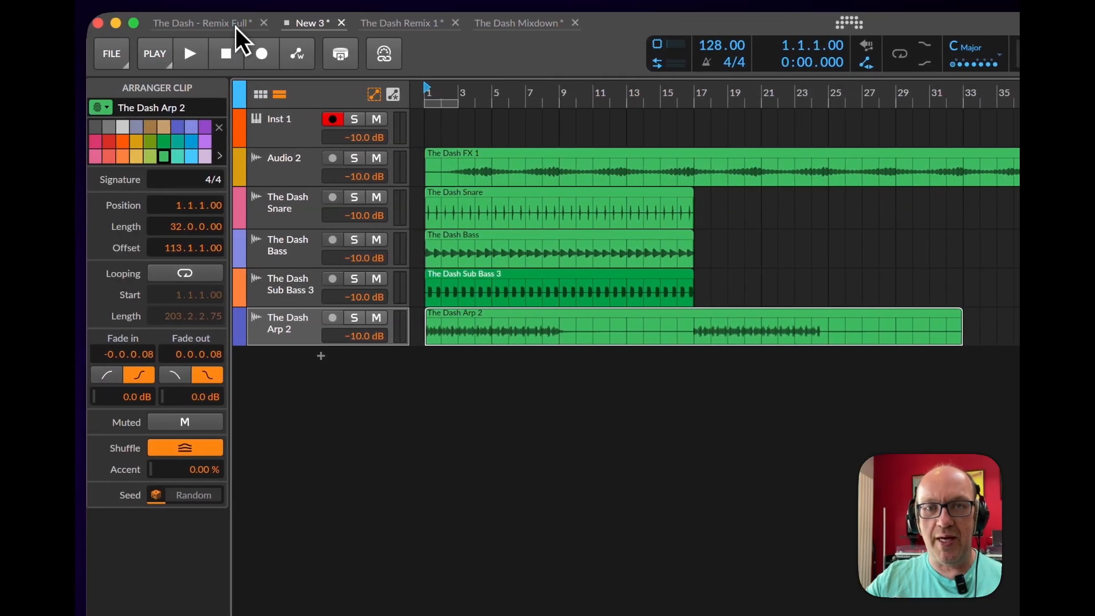
click(238, 23)
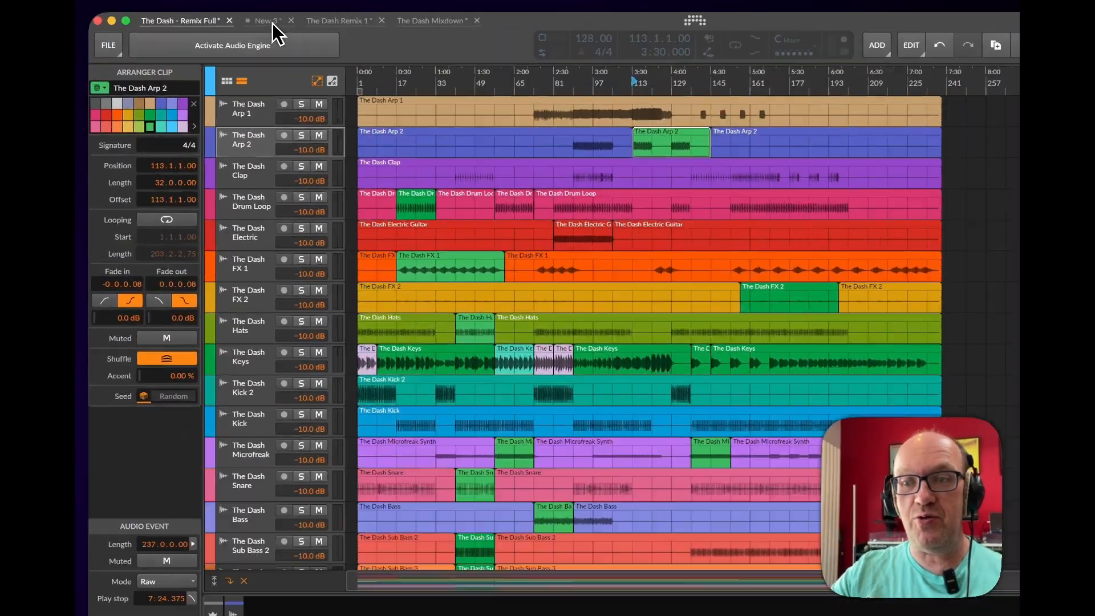
click(223, 19)
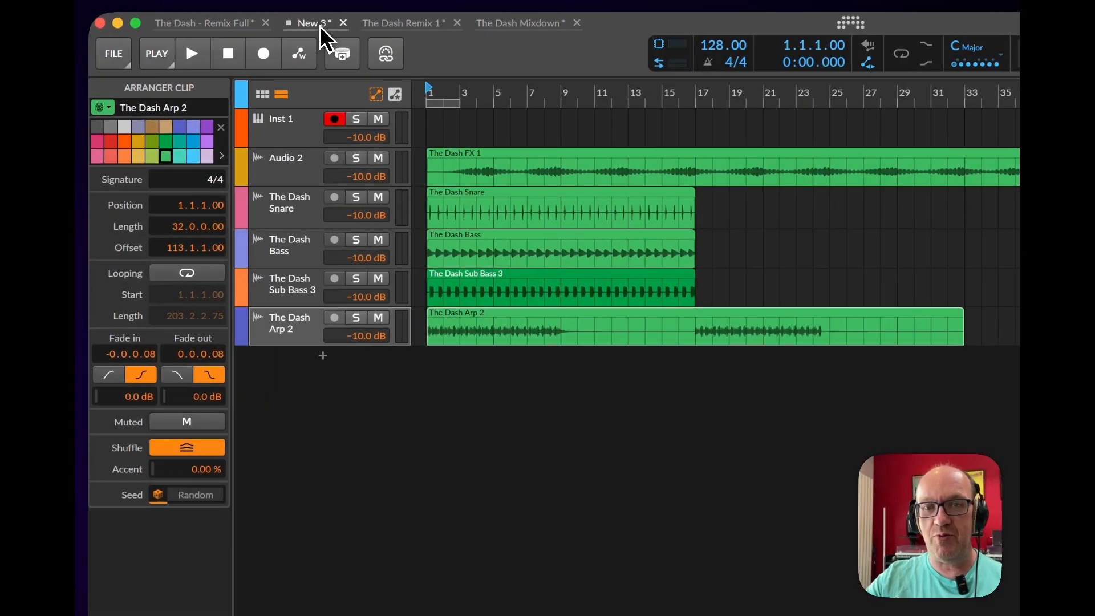
Play the combined stems in New 3 and mute the Arp 2, Bass and Sub Bass 3 tracks while listening
key(space)
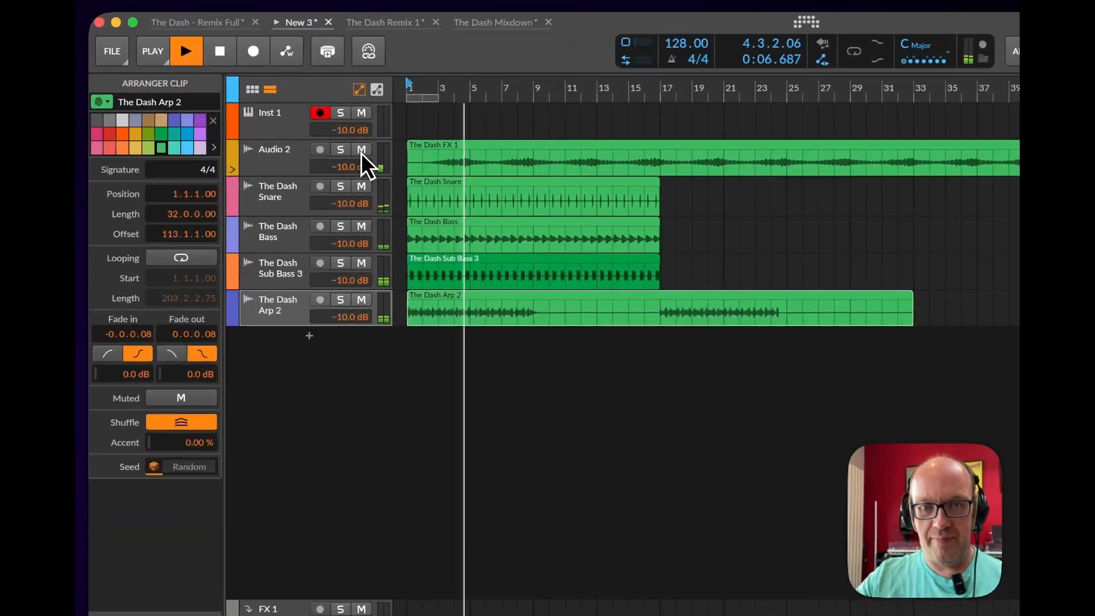
click(263, 99)
click(382, 159)
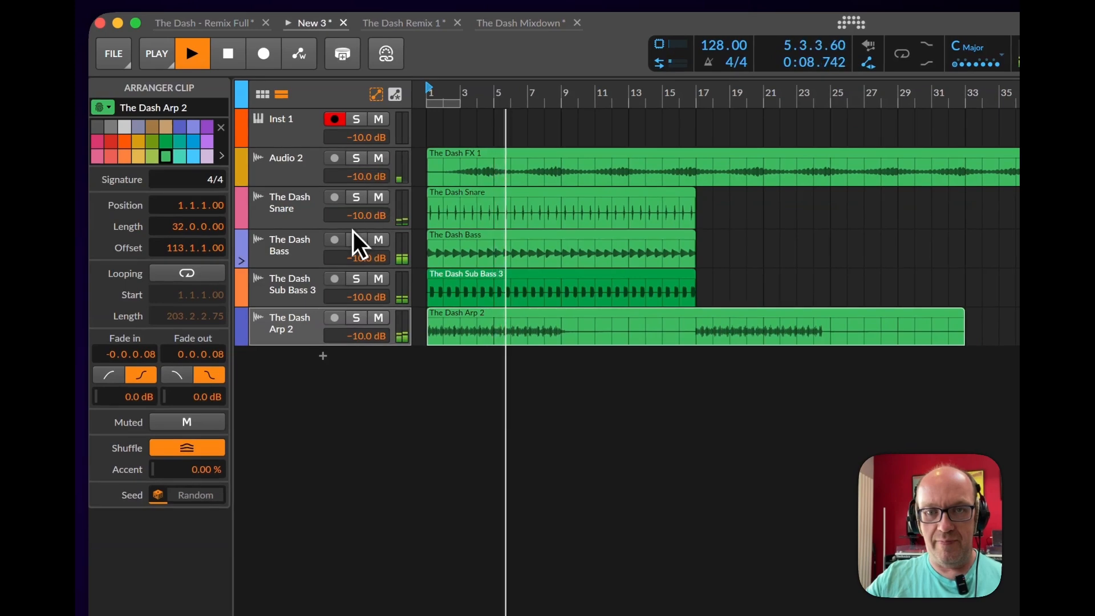
click(380, 320)
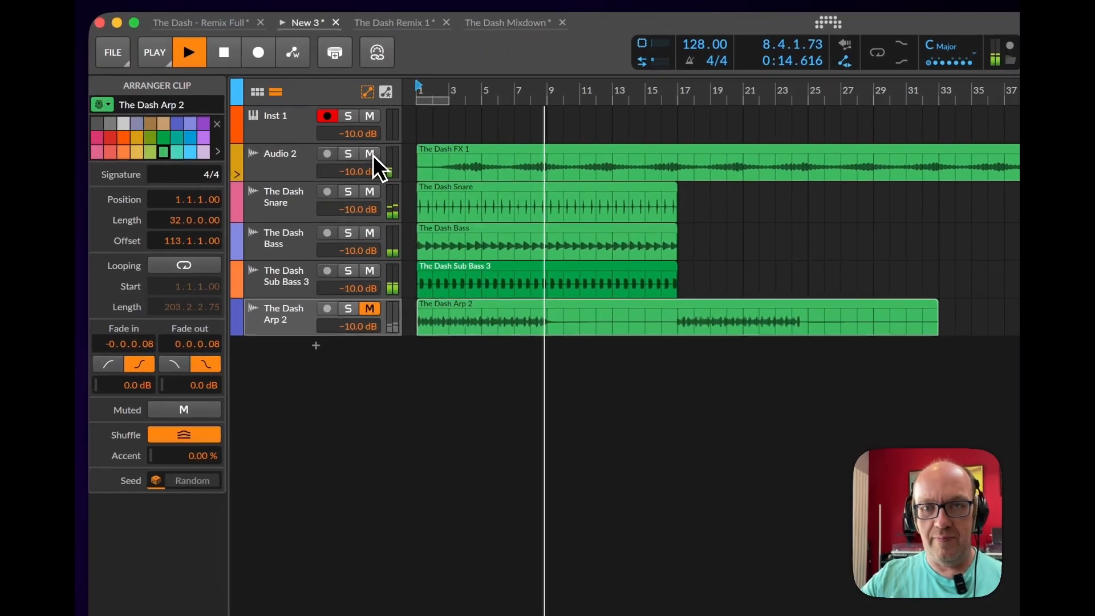
click(264, 101)
click(382, 160)
click(378, 240)
click(378, 280)
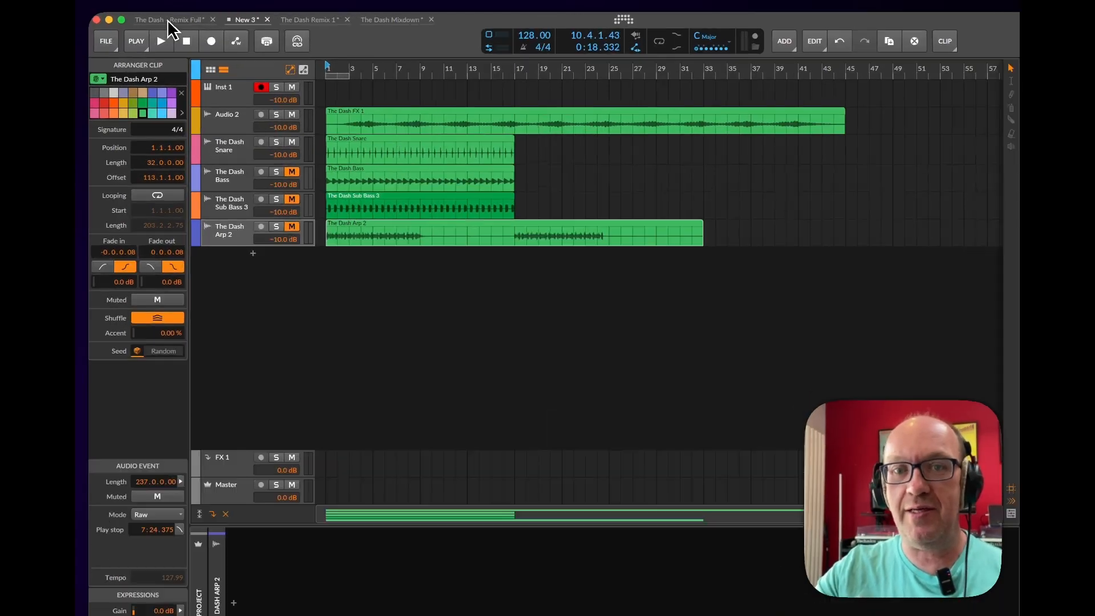
Copy the teal Keys clip at bar 57 of Remix Full to bar 1 below Arp 2 in New 3 and audition it soloed
click(166, 20)
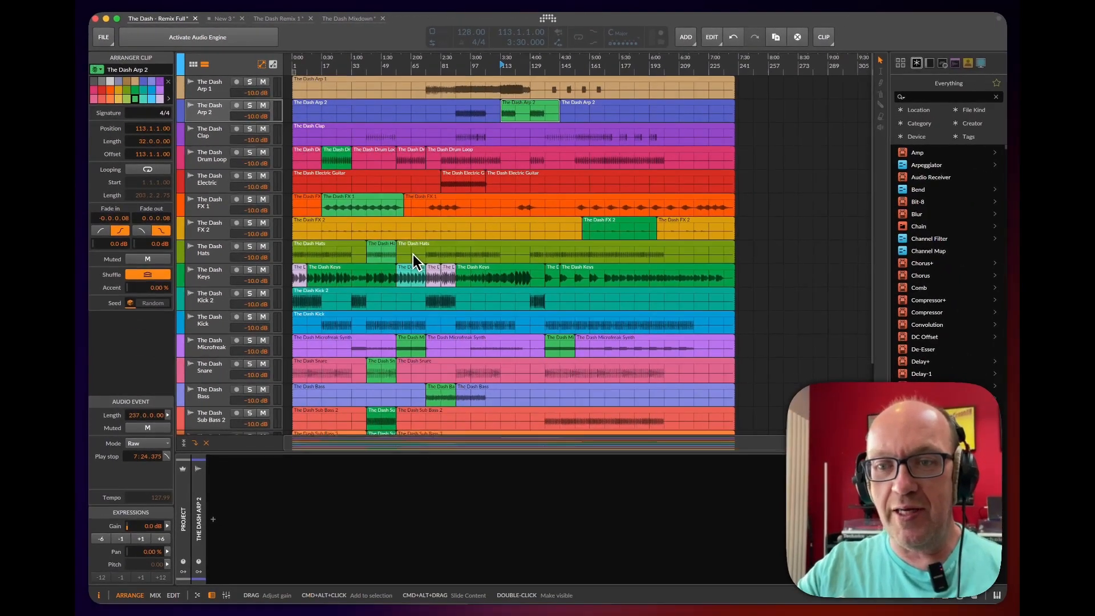
scroll(413, 252, down, 4)
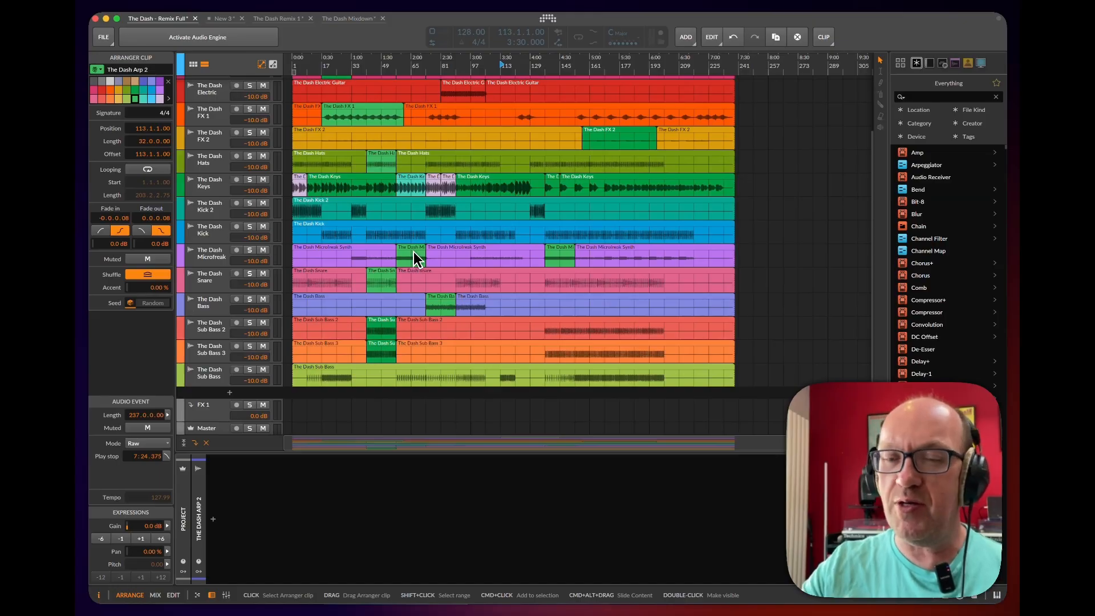
scroll(398, 240, up, 2)
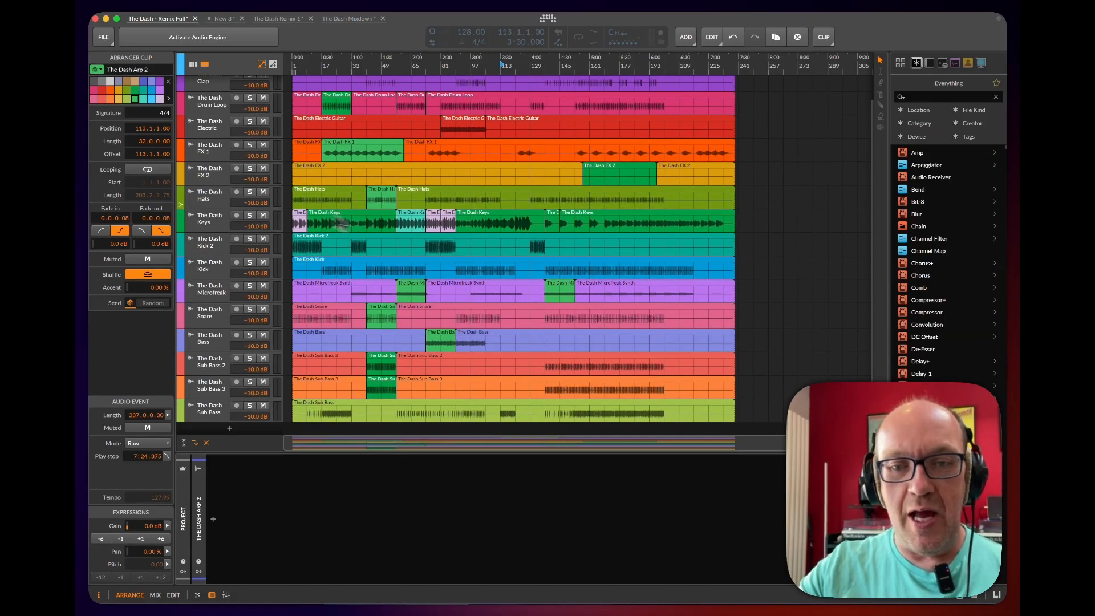
click(406, 218)
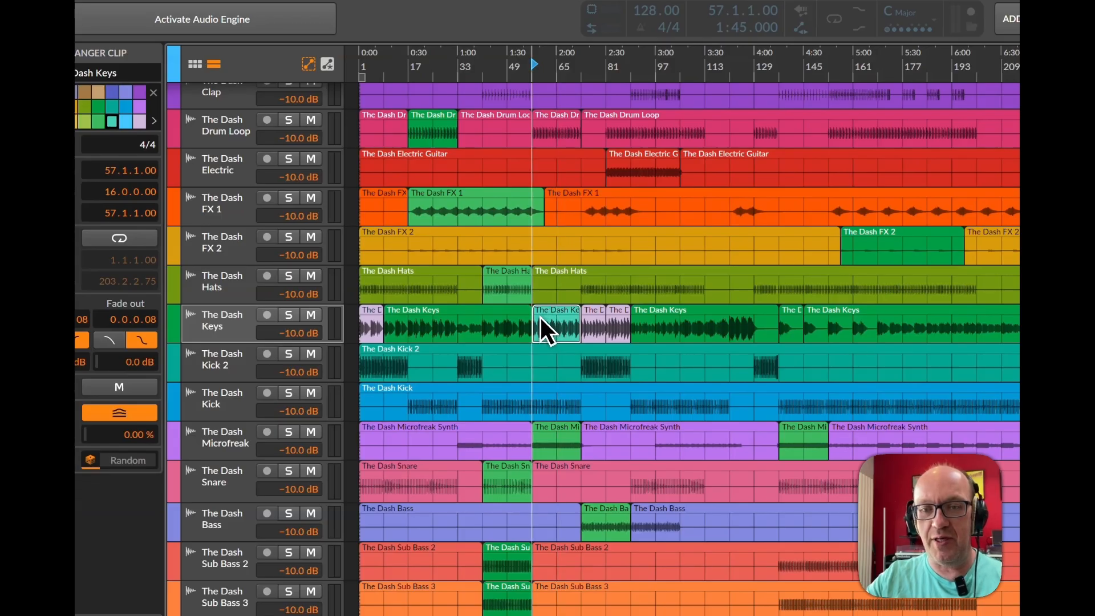
right_click(542, 319)
drag(543, 319, 543, 321)
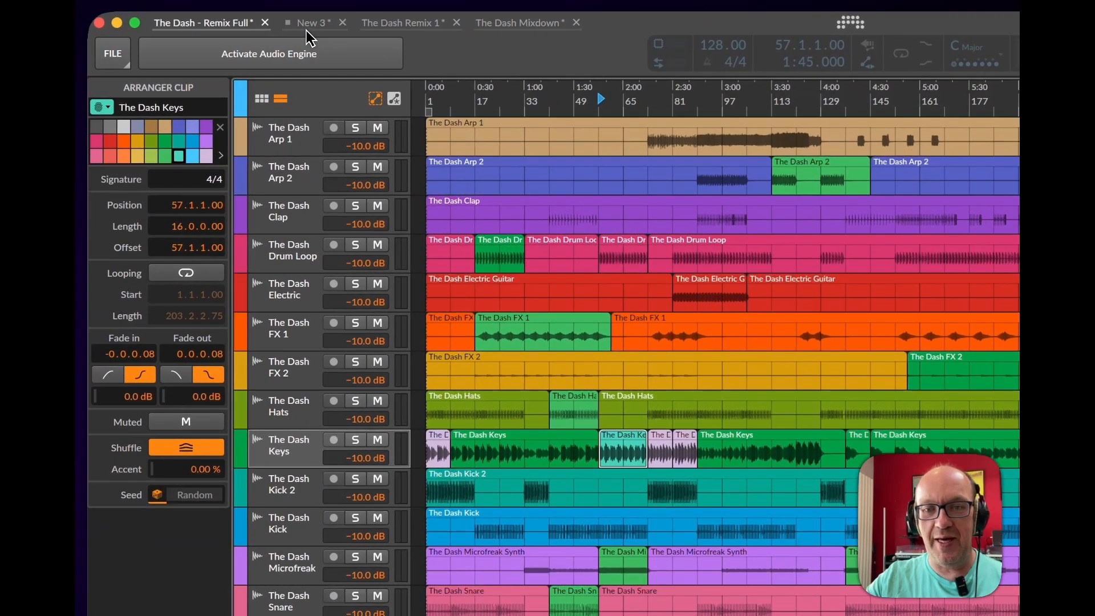
click(307, 23)
click(441, 336)
key(super+v)
drag(441, 336, 440, 364)
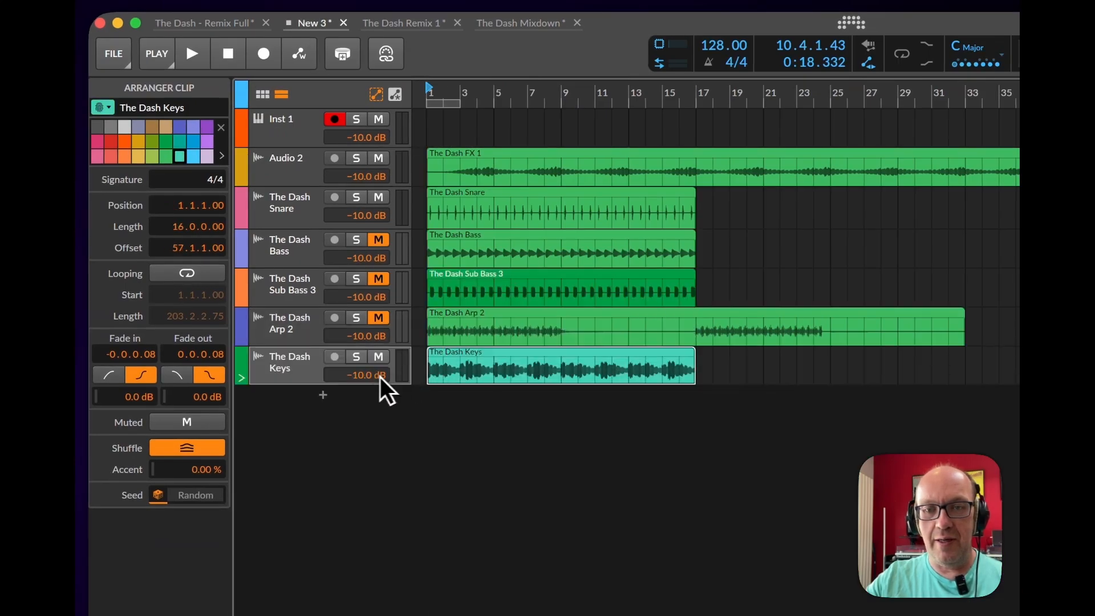
key(space)
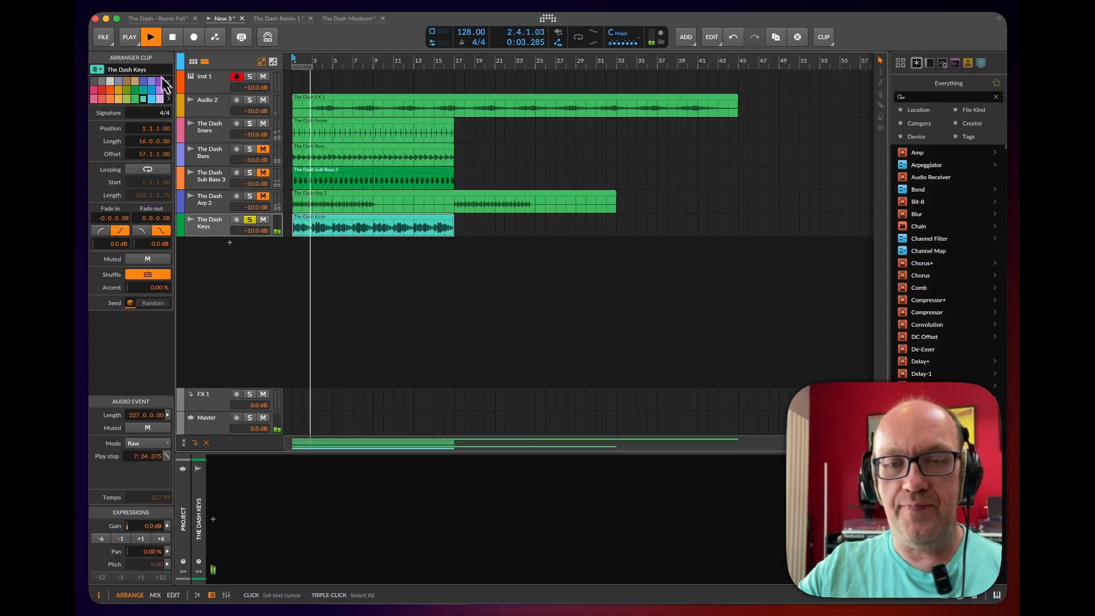
Copy the lilac Keys clip at bar 1 of Remix Full to bar 1 on a second Keys track in New 3
click(168, 19)
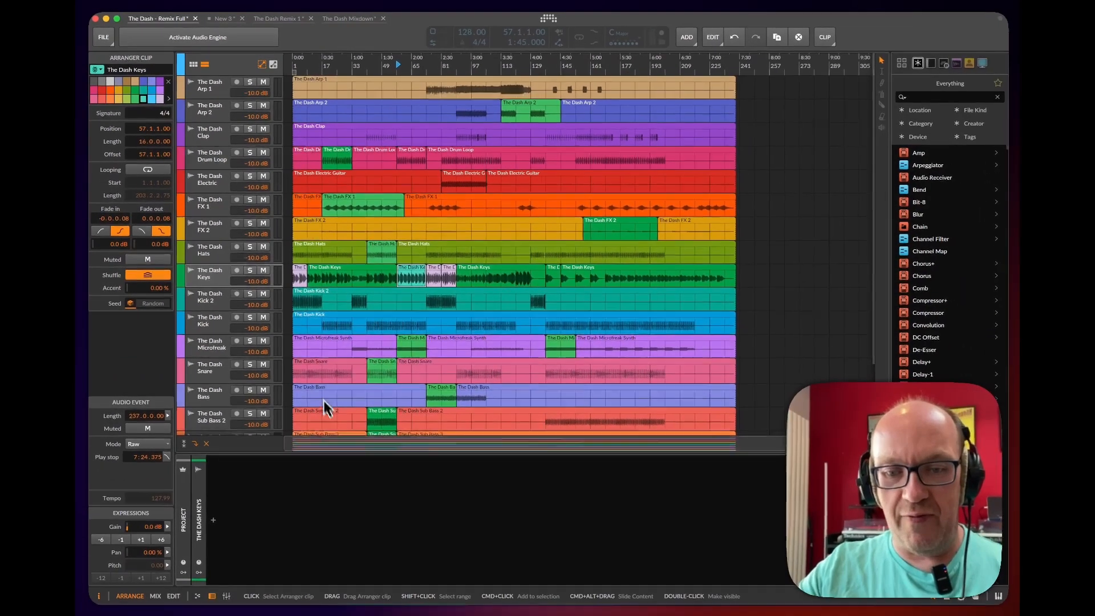
click(296, 273)
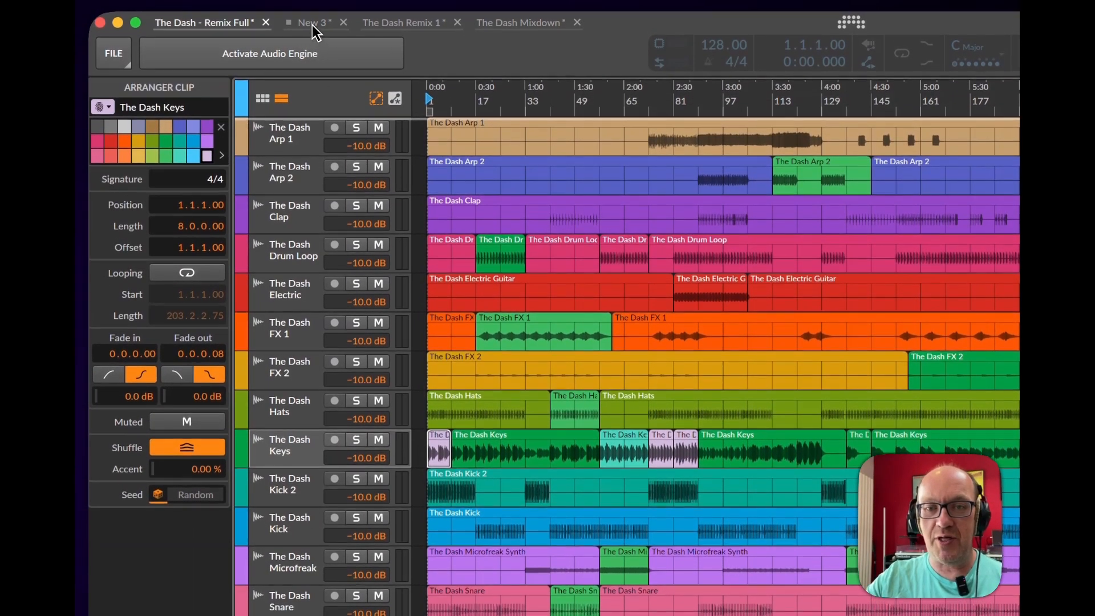
click(312, 4)
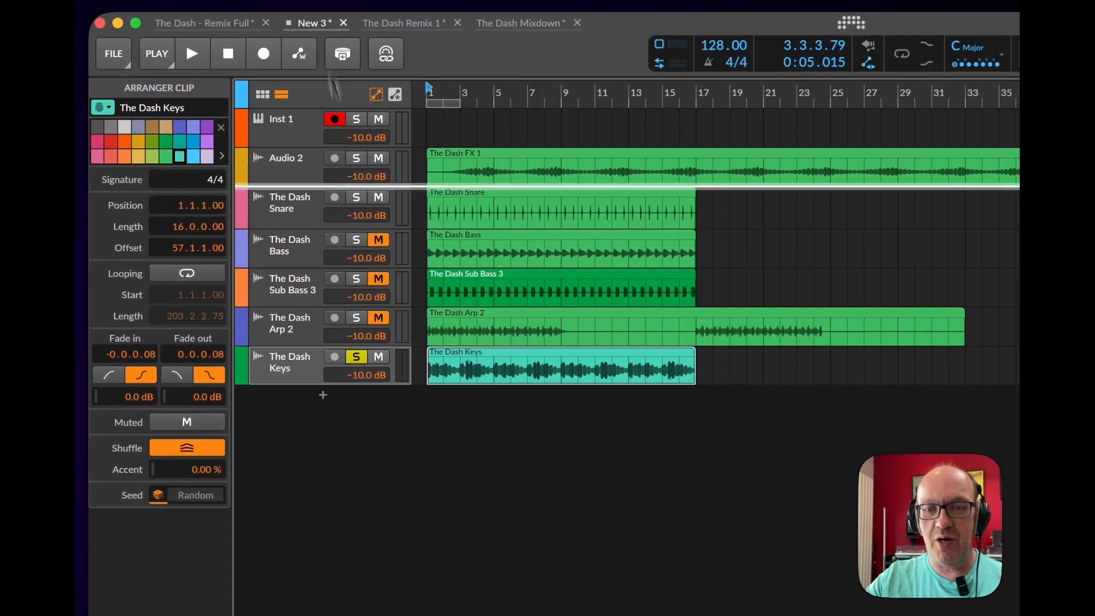
drag(433, 358, 428, 398)
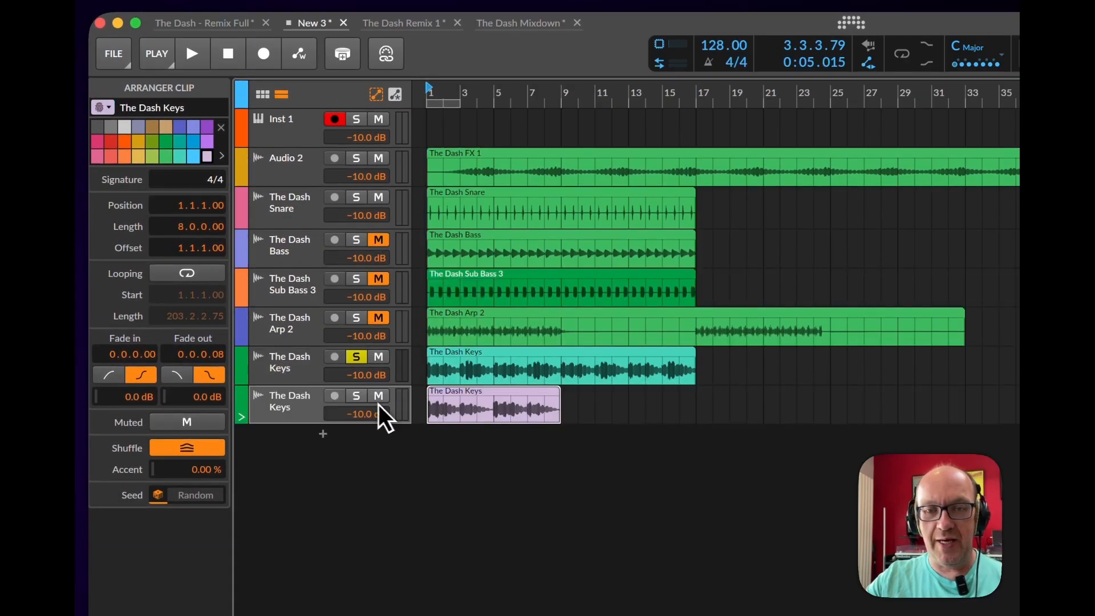
Solo the second Keys track and play its lilac clip from bar 1
click(357, 398)
key(space)
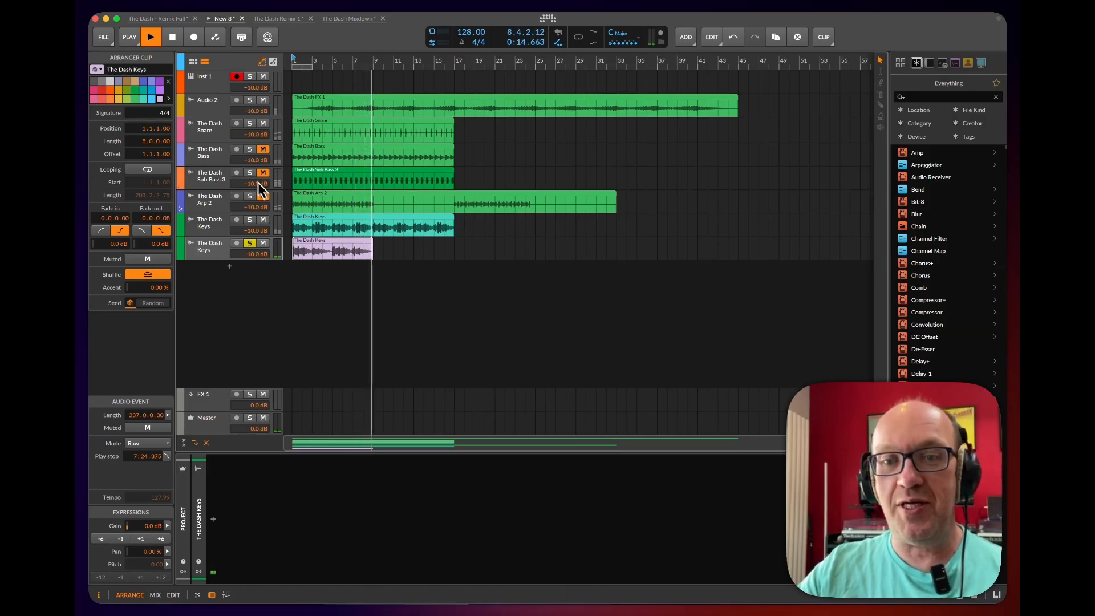
key(space)
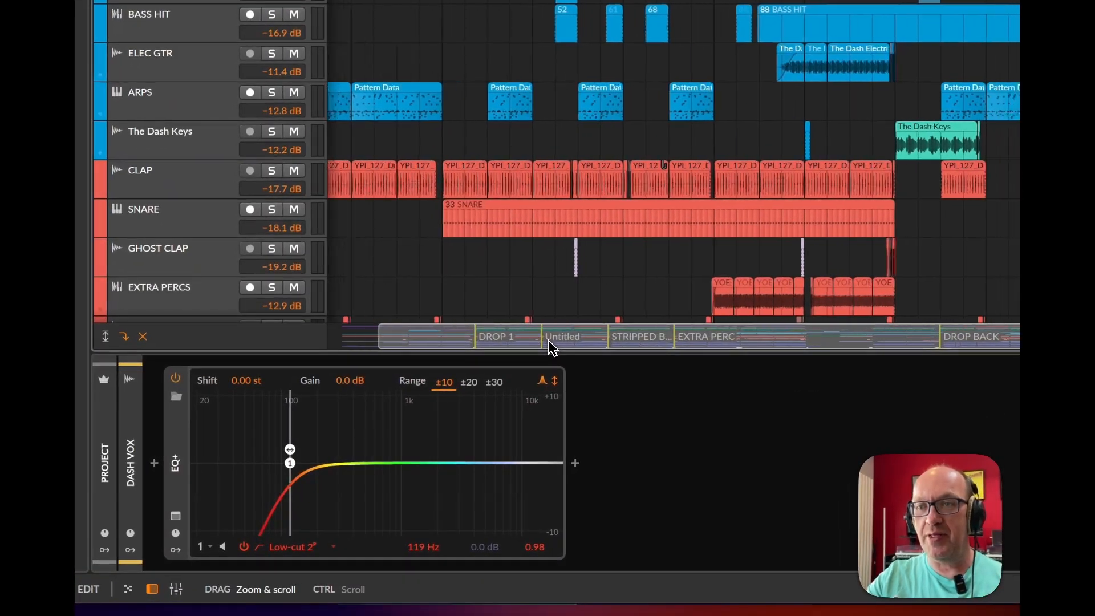
Examine the Dash Remix 1 arrangement, from its cue-marked sections back to the opening bars across all tracks
drag(549, 342, 772, 319)
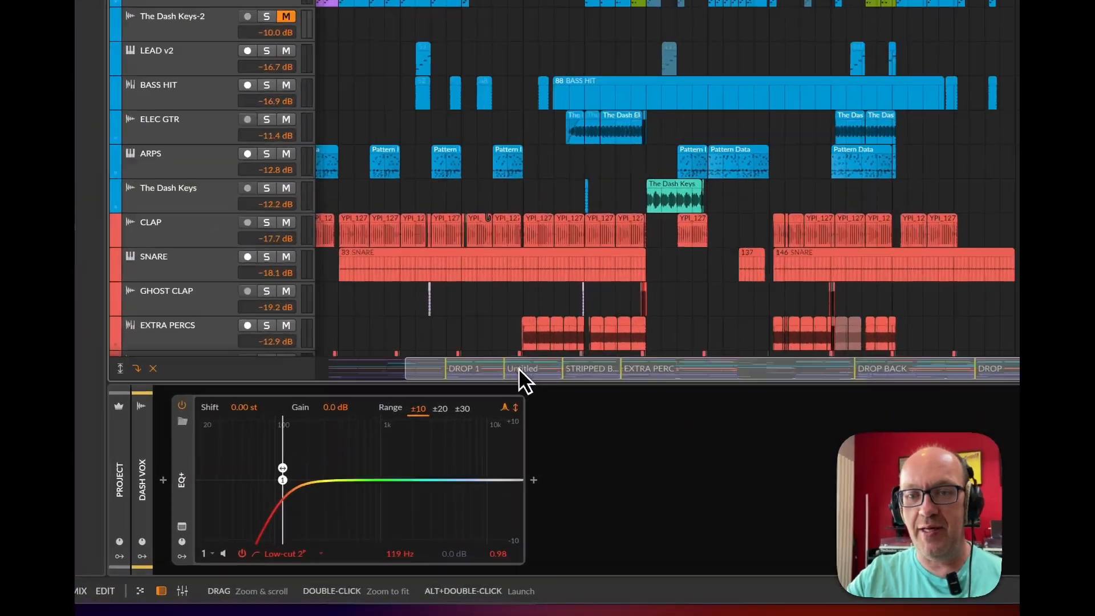
drag(457, 443, 458, 443)
drag(546, 337, 541, 339)
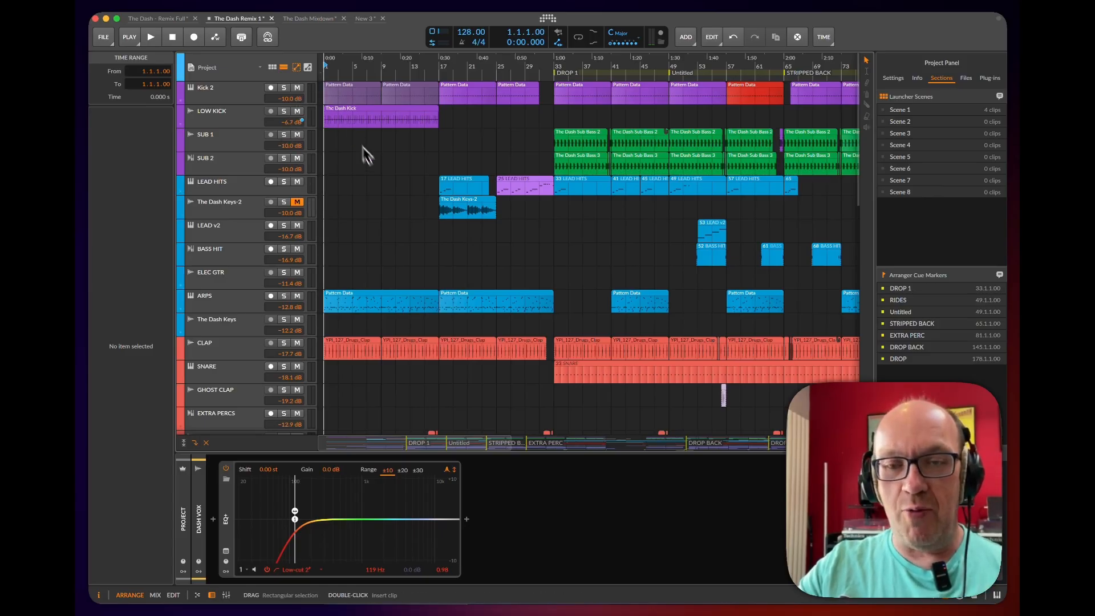
scroll(360, 147, down, 10)
scroll(373, 169, down, 5)
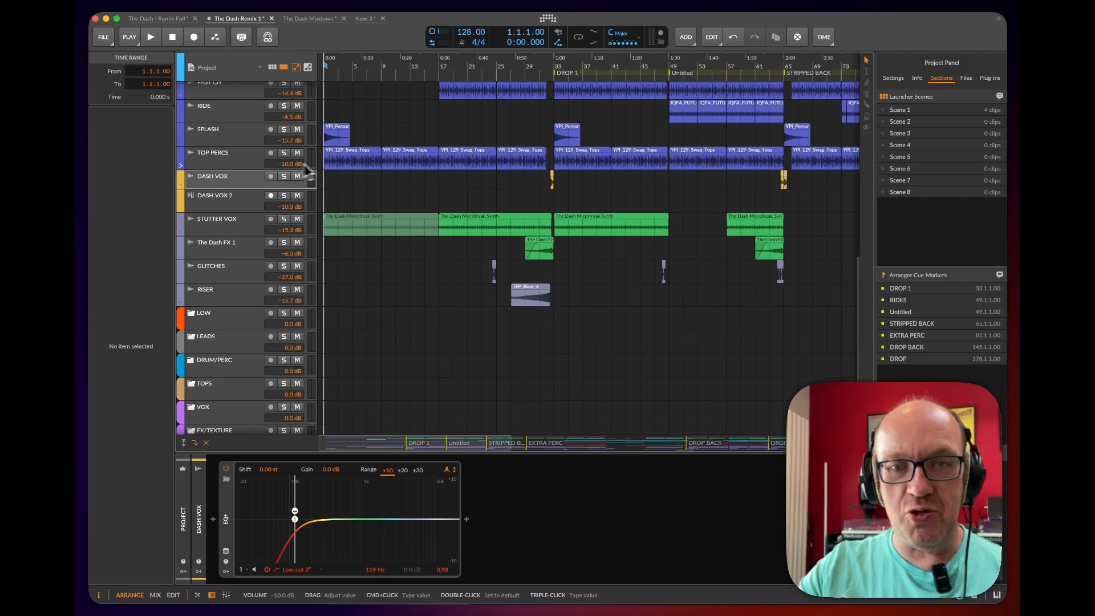
click(212, 167)
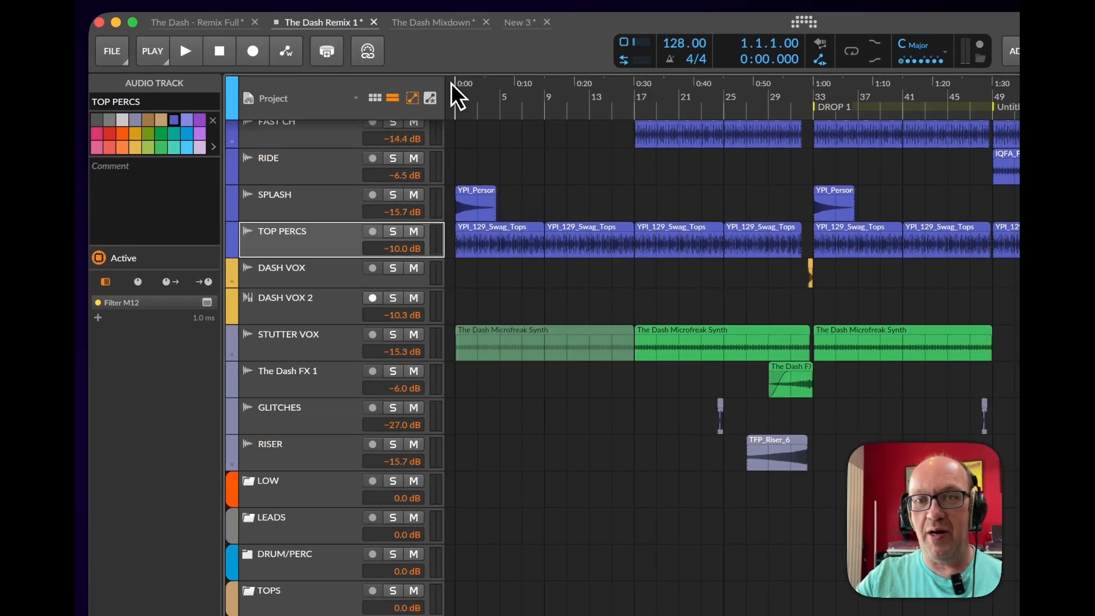
scroll(451, 84, up, 5)
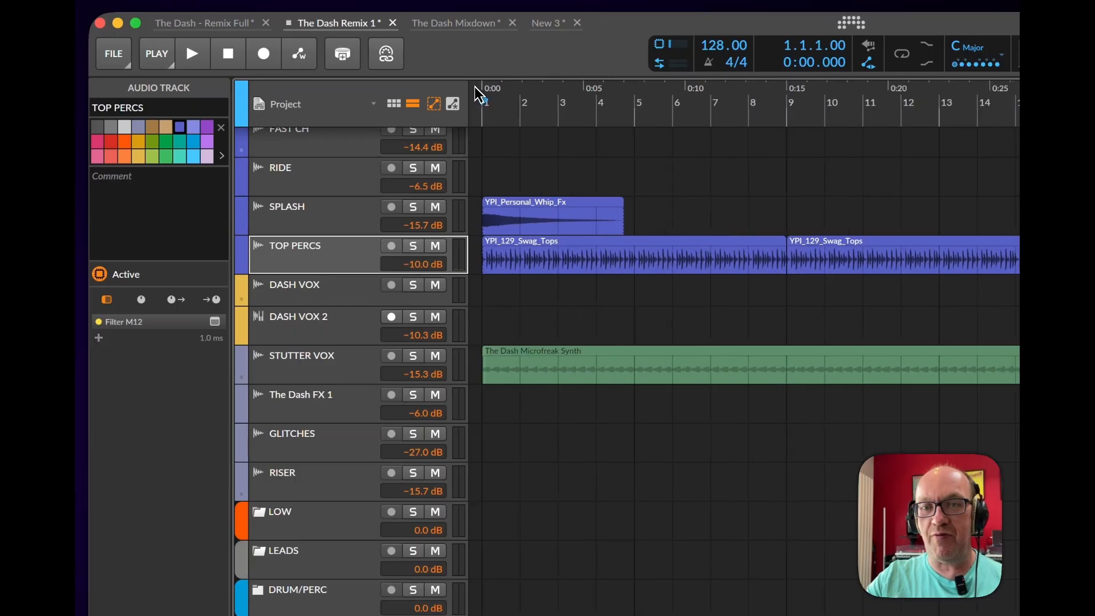
scroll(480, 93, up, 3)
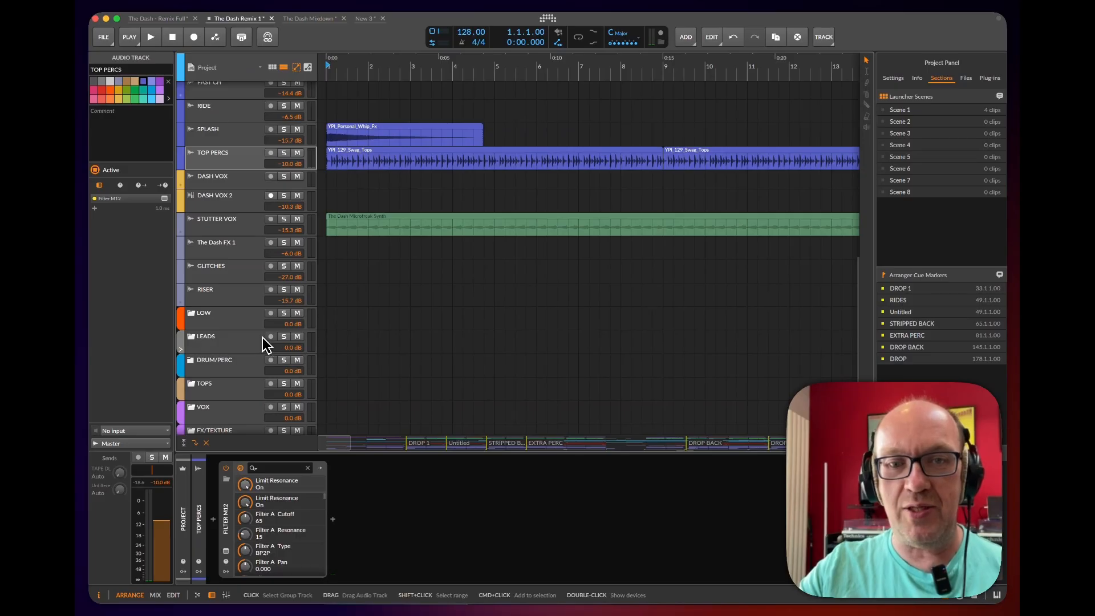
scroll(262, 338, down, 5)
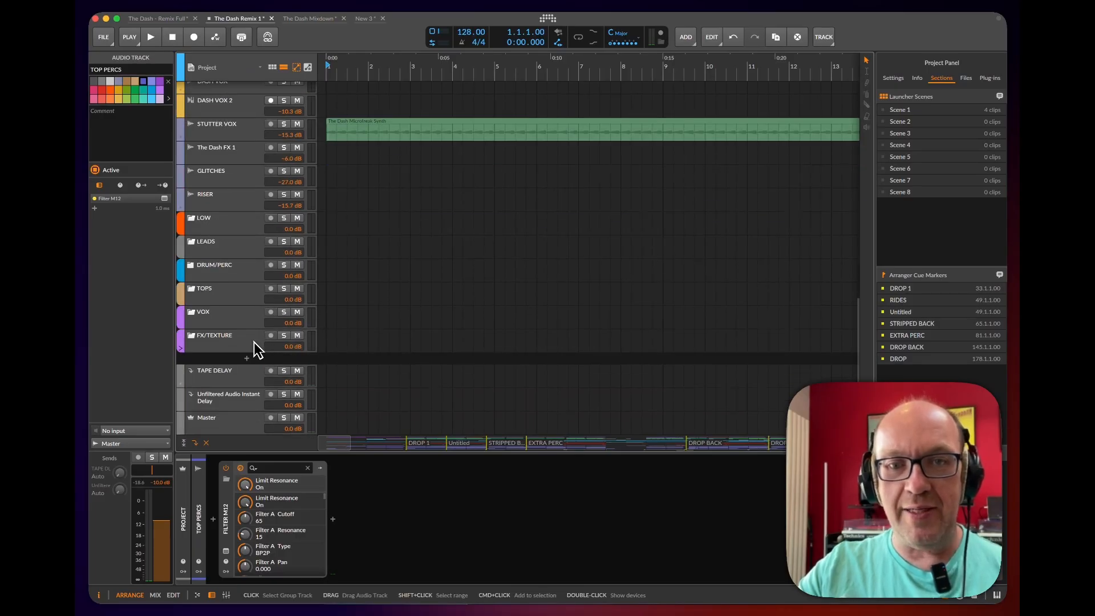
scroll(255, 343, up, 20)
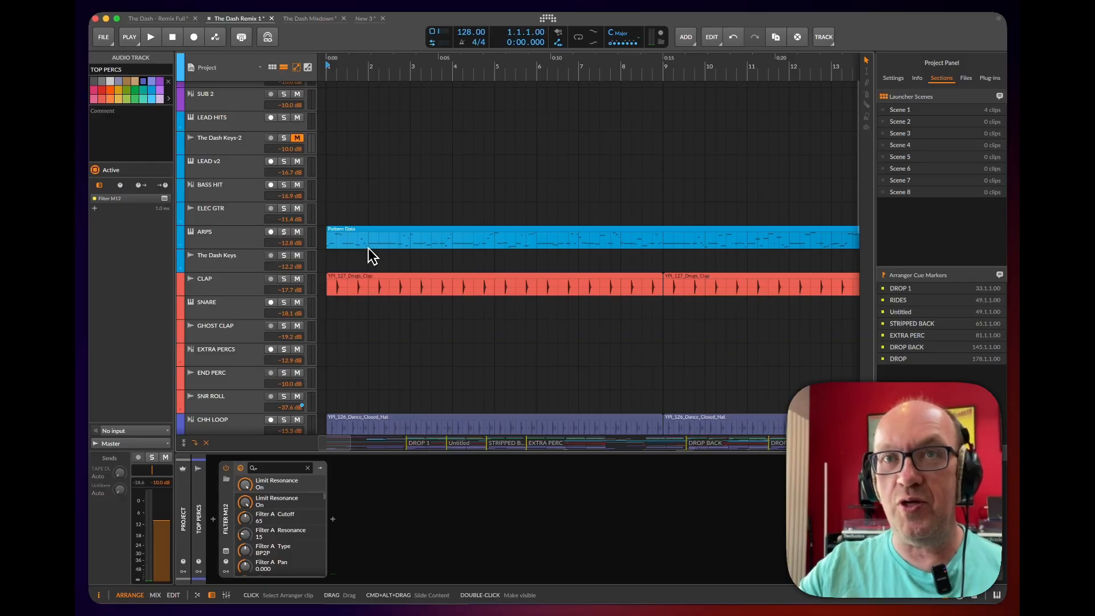
scroll(394, 245, up, 3)
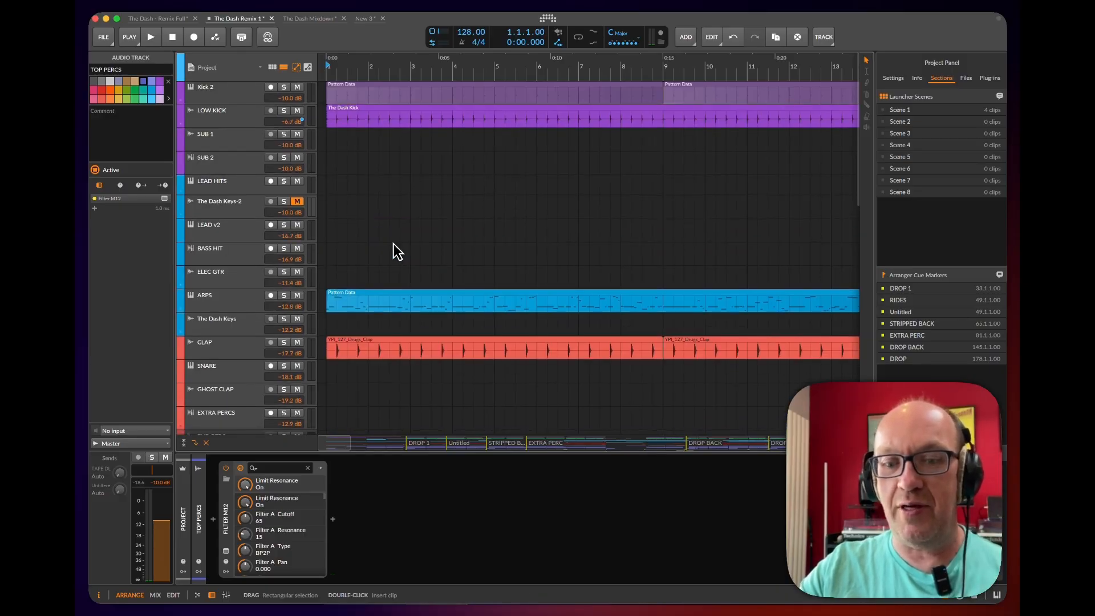
scroll(398, 251, down, 15)
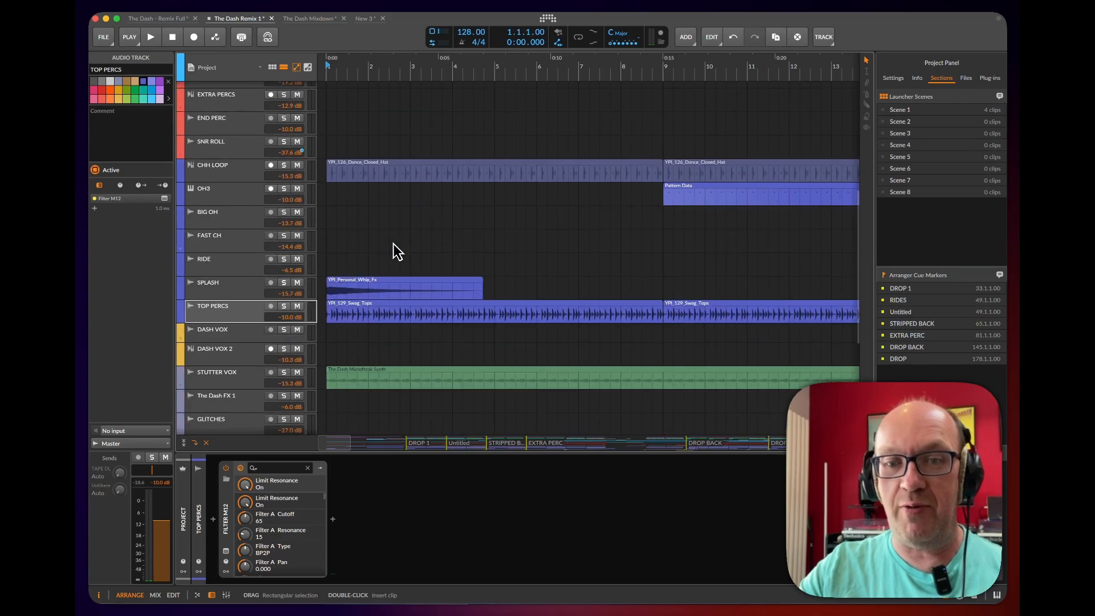
scroll(398, 251, down, 3)
Solo TOP PERCS and play it from bar 1, comparing the sound with Filter M12 bypassed and active
click(282, 244)
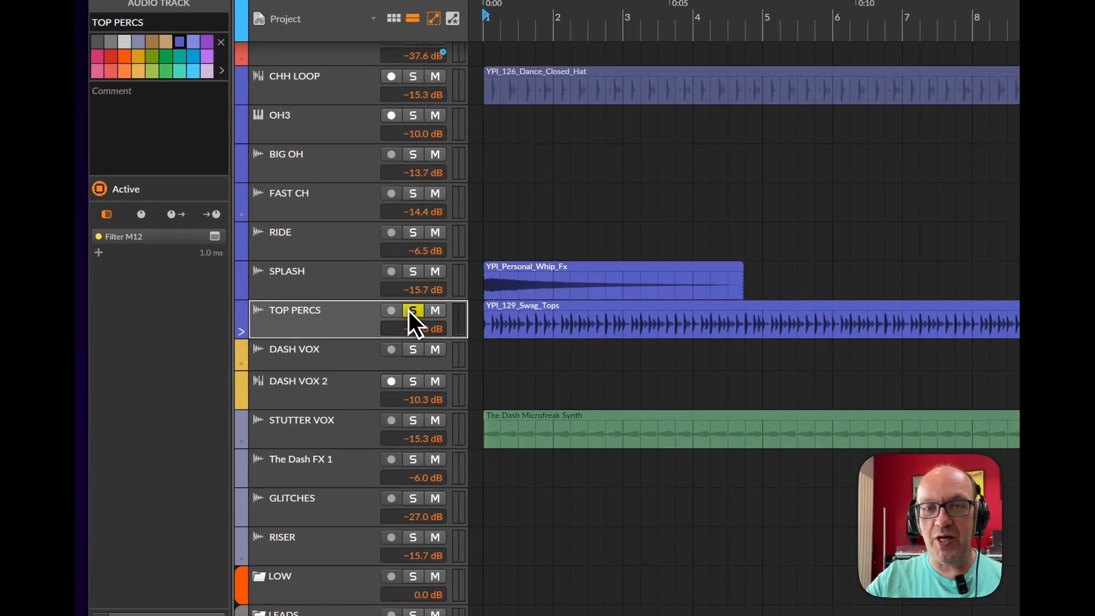
key(space)
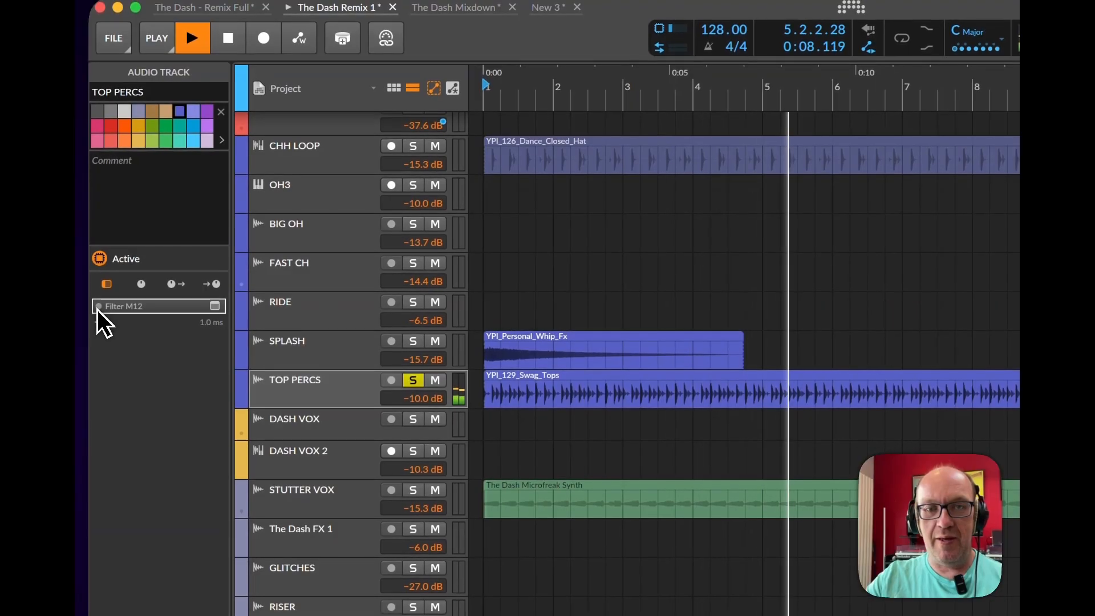
click(98, 307)
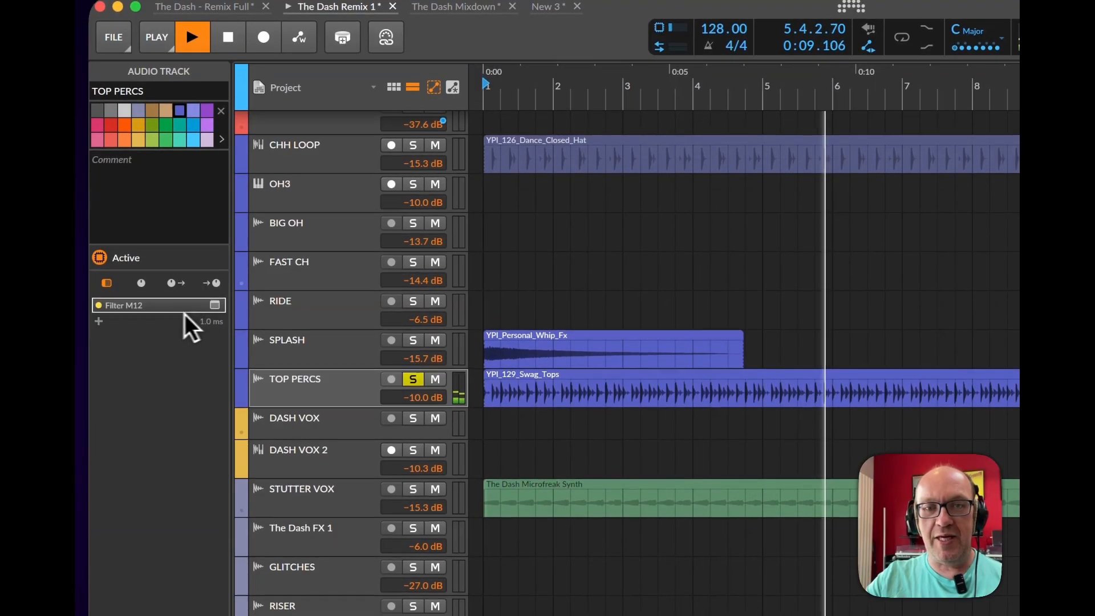
Examine the Filter M12 settings on TOP PERCS, and unsolo the track
click(215, 306)
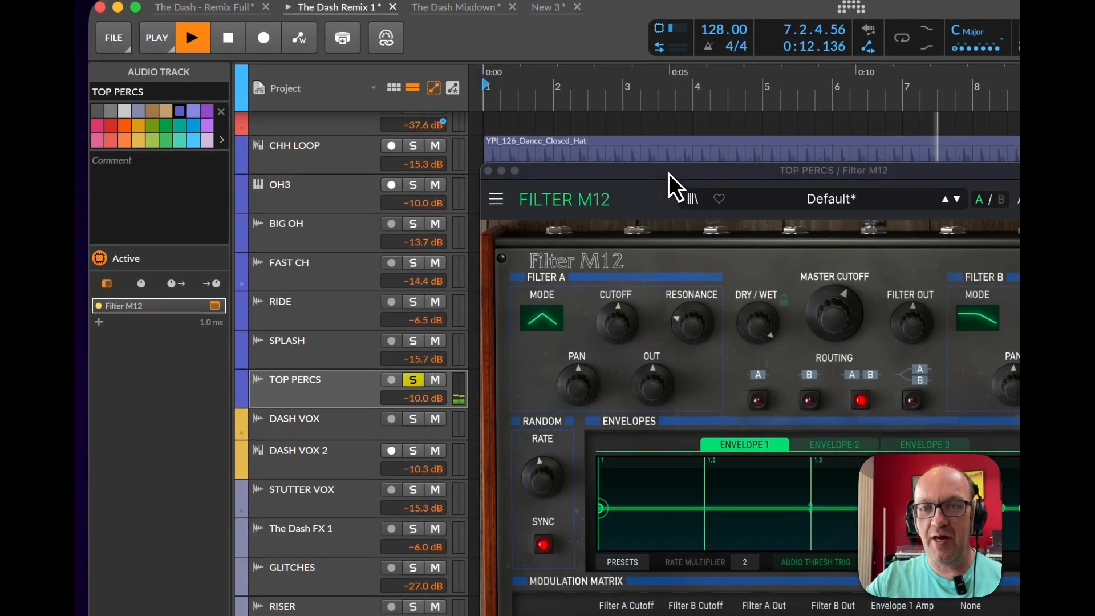
drag(664, 171, 565, 158)
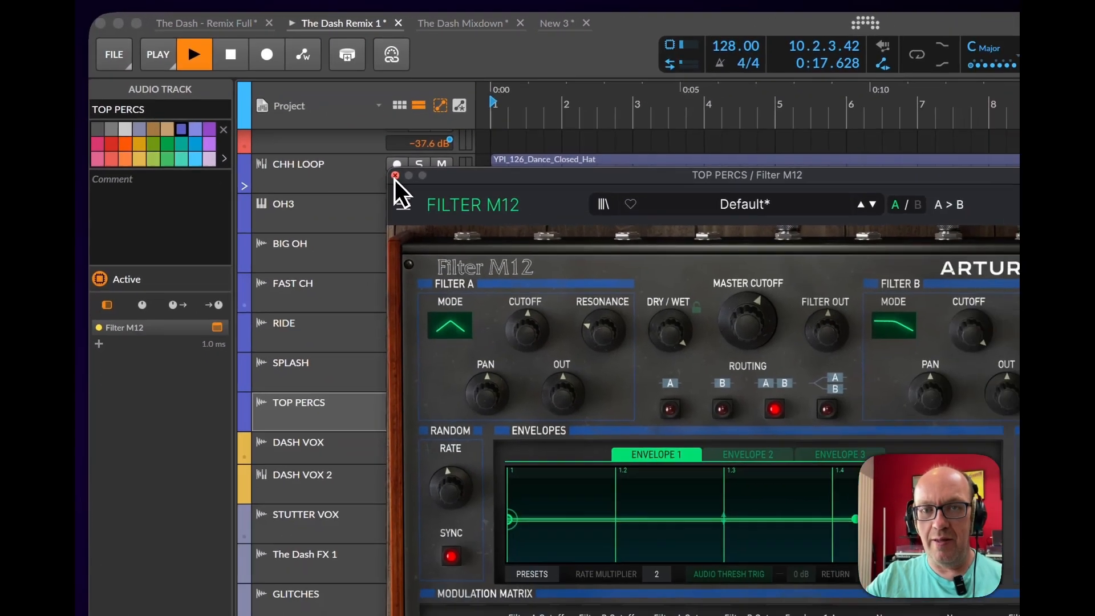
click(451, 204)
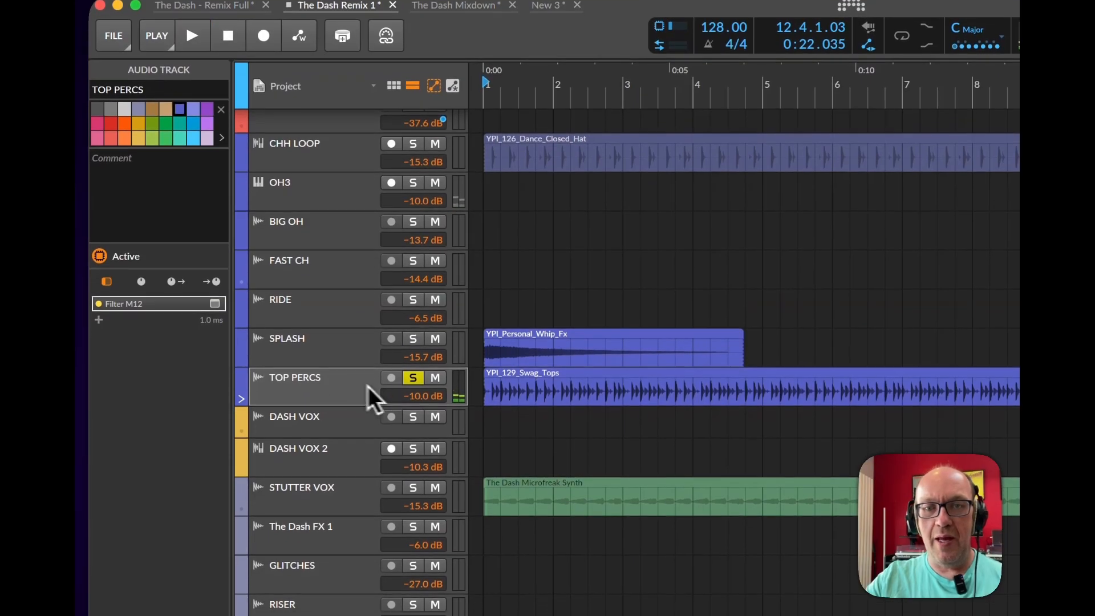
click(414, 378)
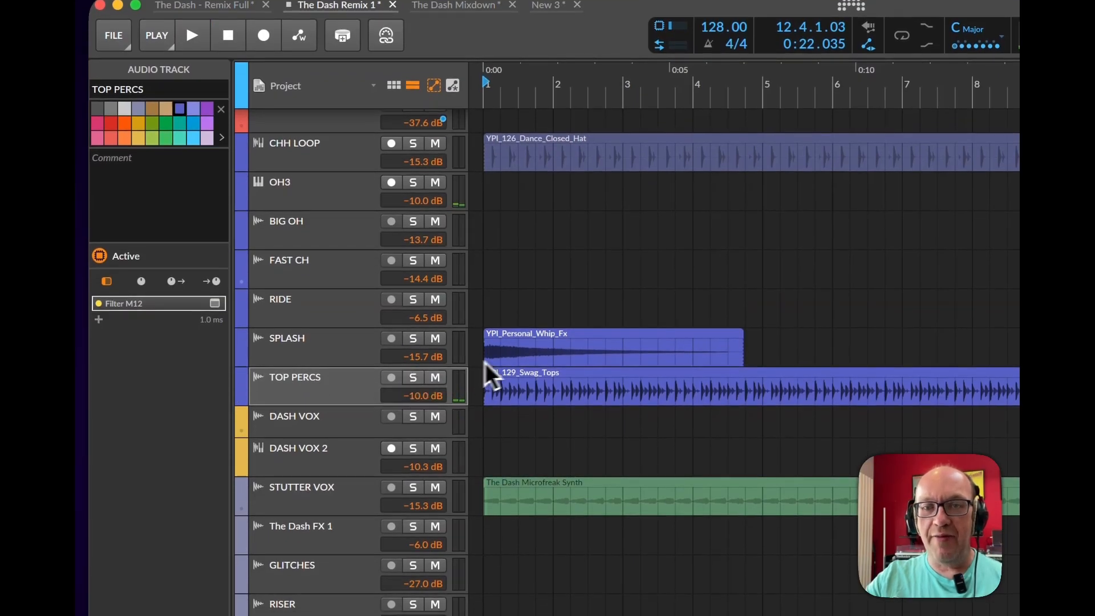
Audition the SPLASH track soloed from bar 1, and unsolo it during playback
click(350, 346)
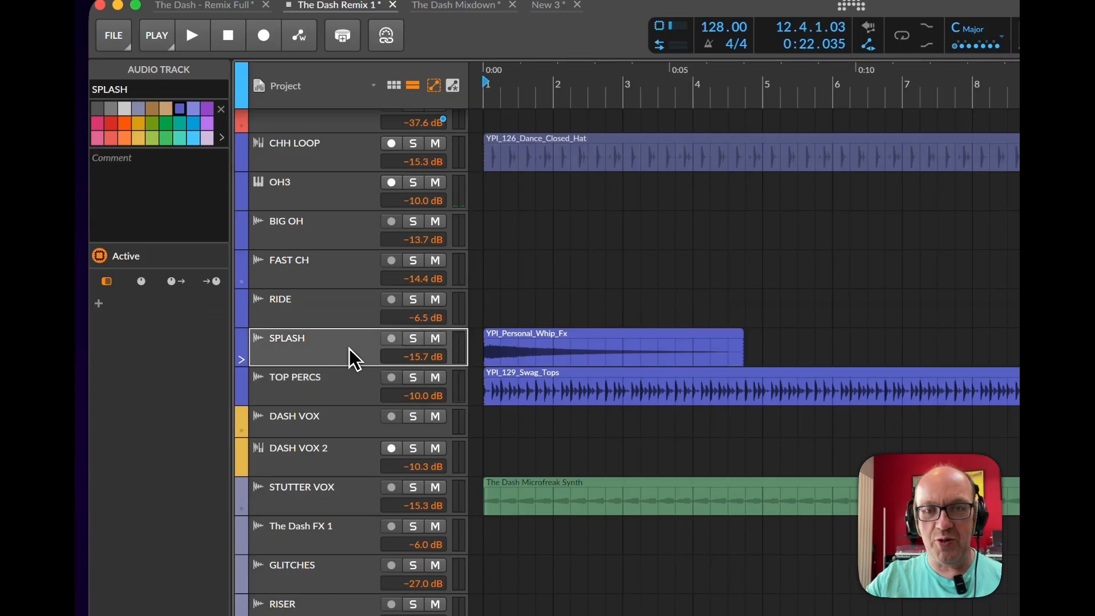
click(411, 338)
key(space)
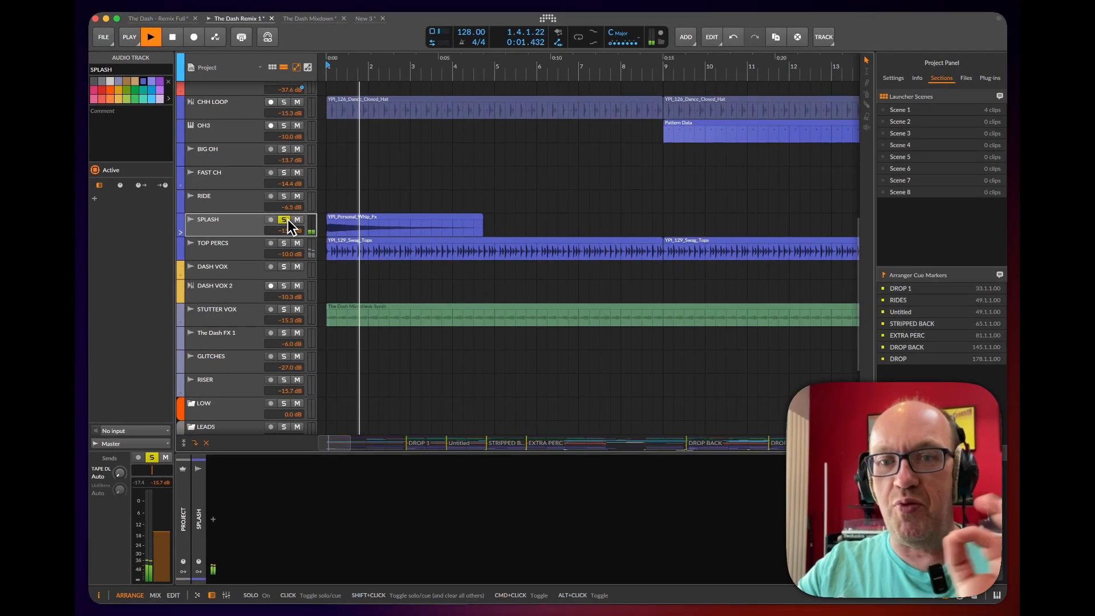
click(284, 220)
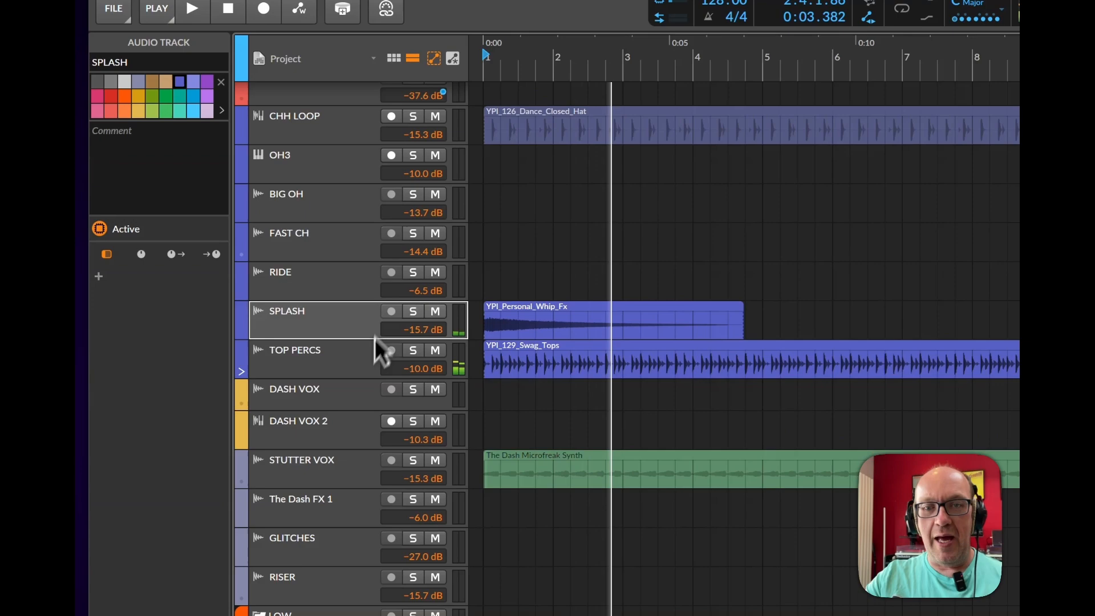
key(space)
Solo STUTTER VOX and play its Microfreak Synth clip from bar 17
click(353, 460)
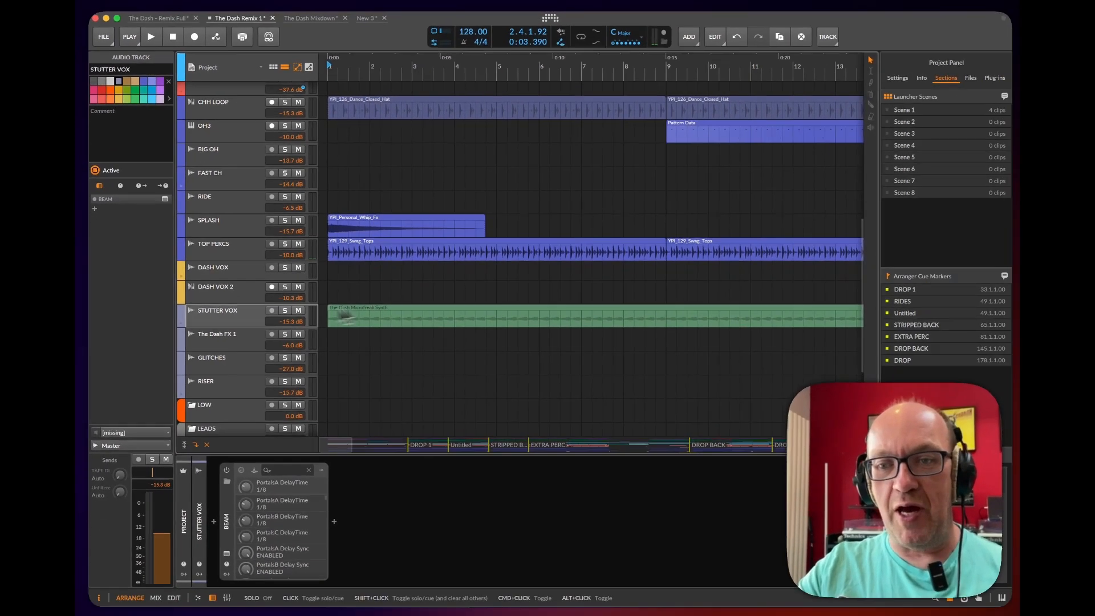
scroll(577, 440, down, 3)
scroll(532, 77, down, 5)
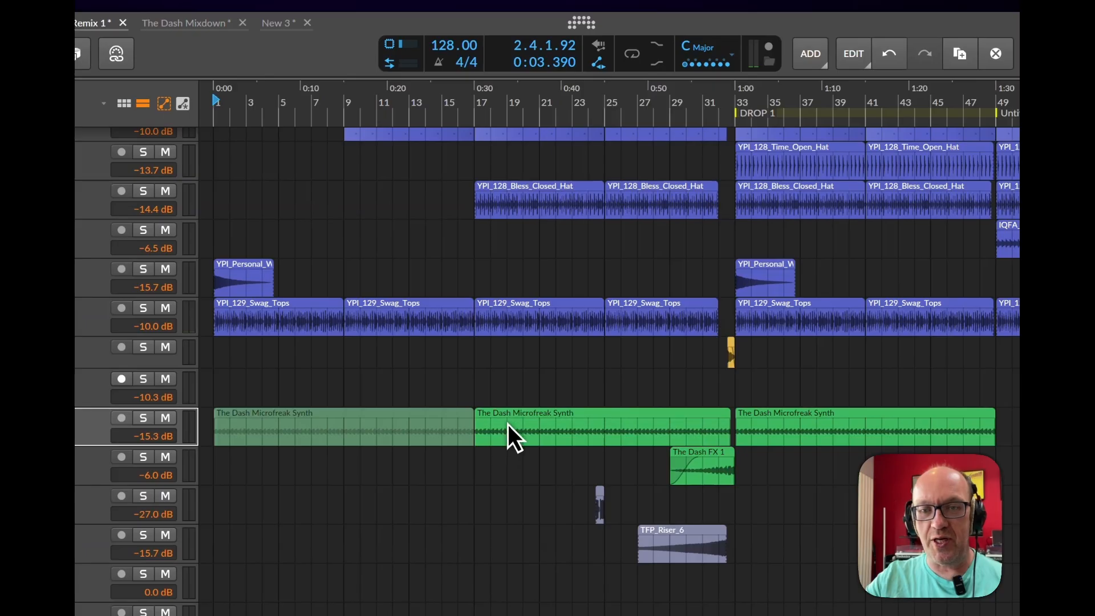
click(516, 429)
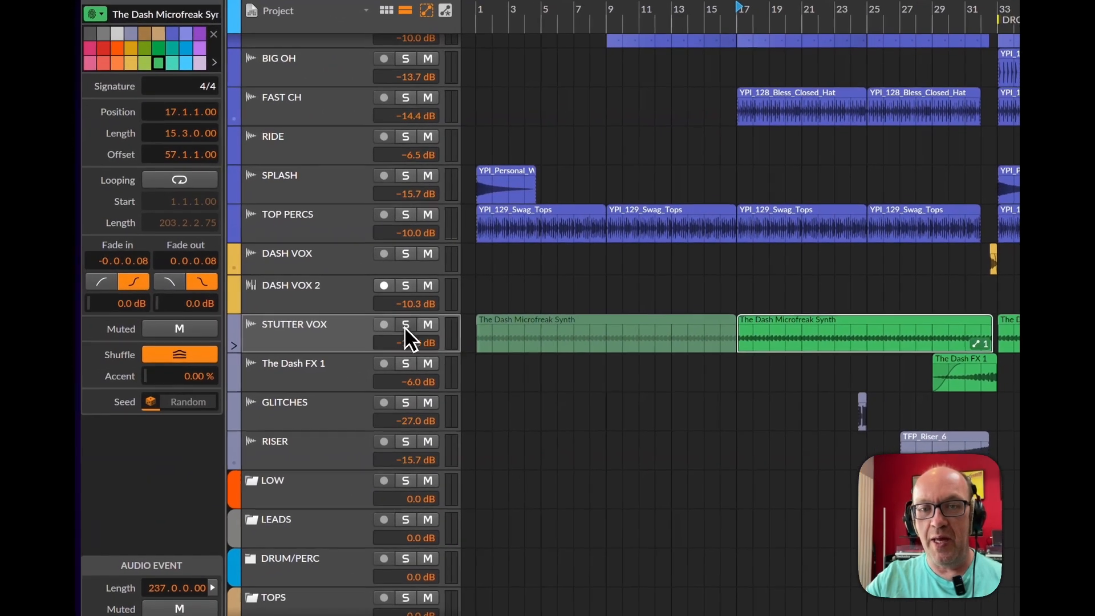
click(143, 418)
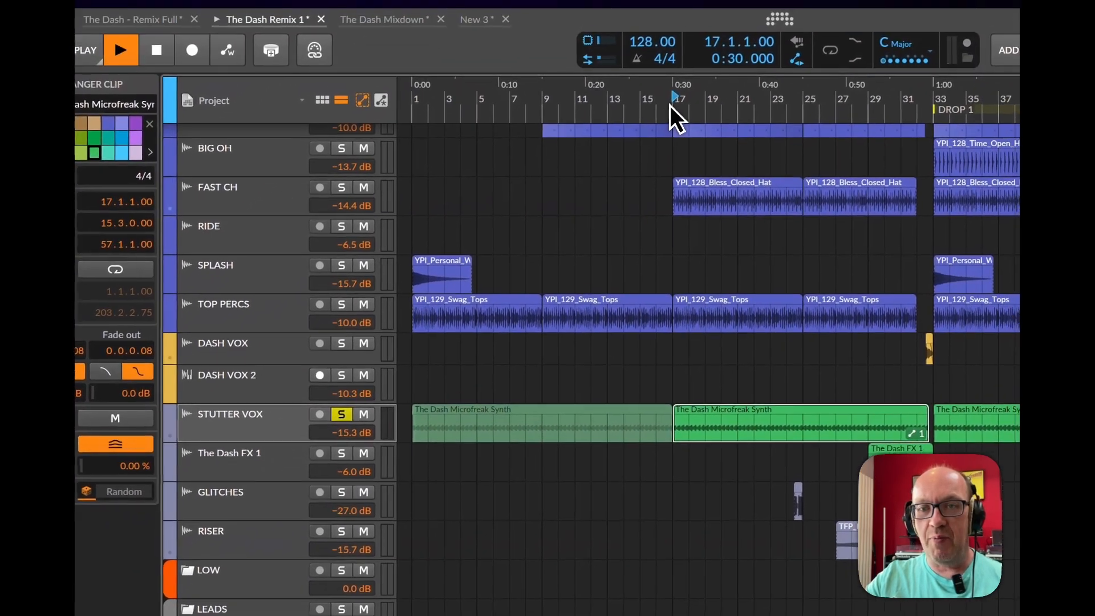
key(space)
Activate the BEAM effect on STUTTER VOX during playback and examine its Integration preset in the effect's window
click(268, 419)
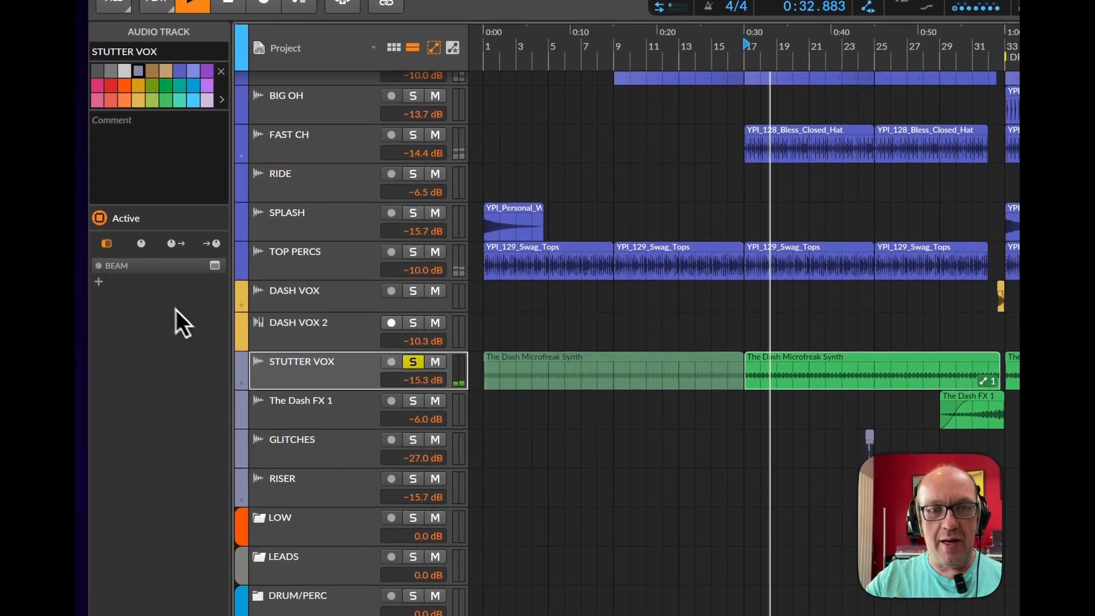
click(109, 267)
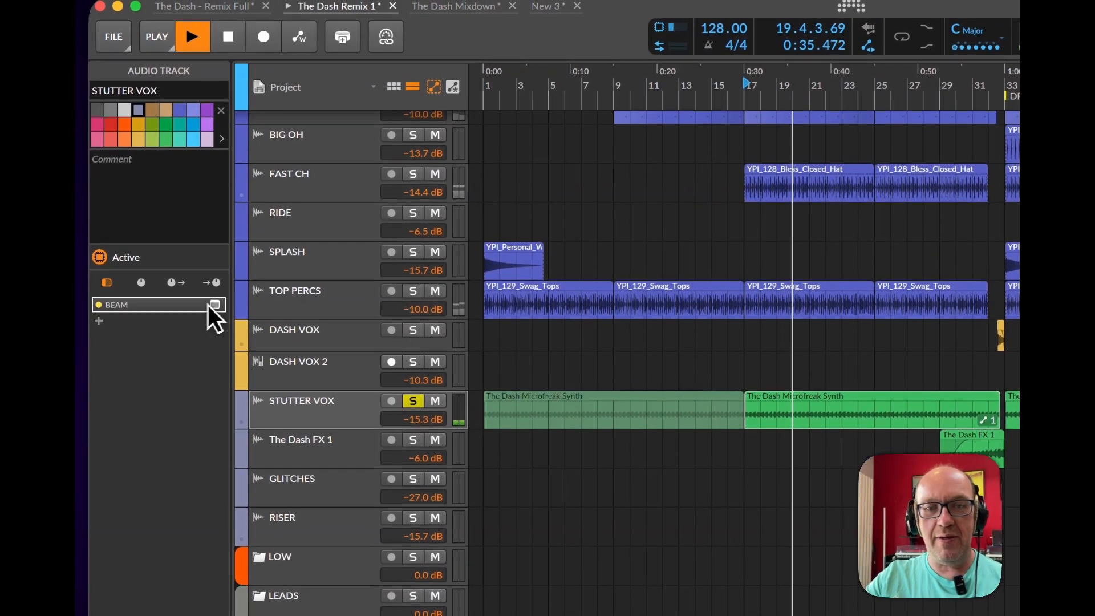
click(215, 302)
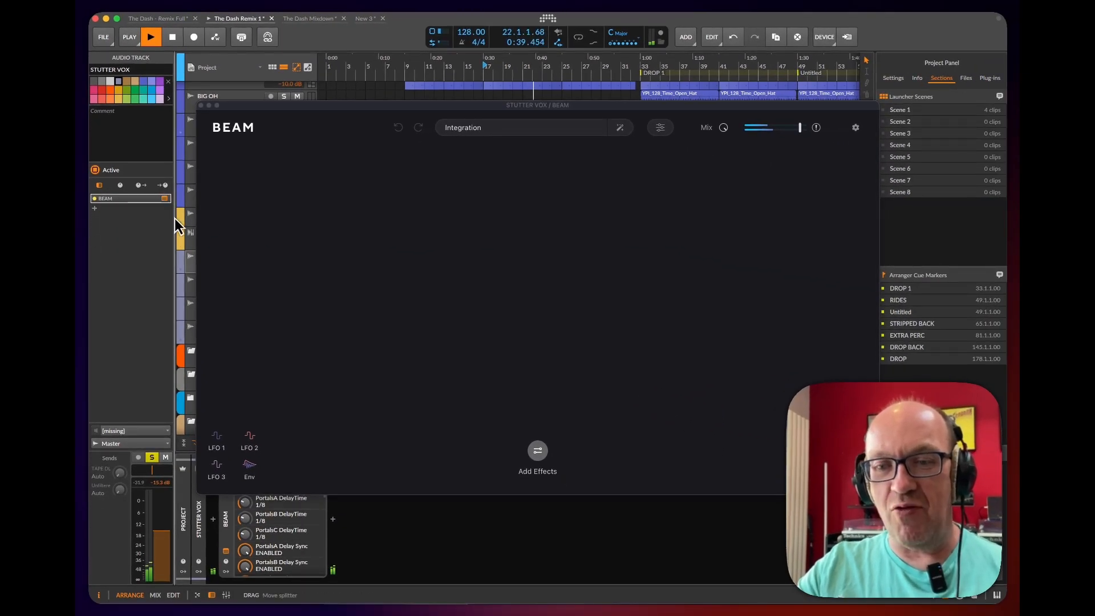
drag(236, 112, 252, 106)
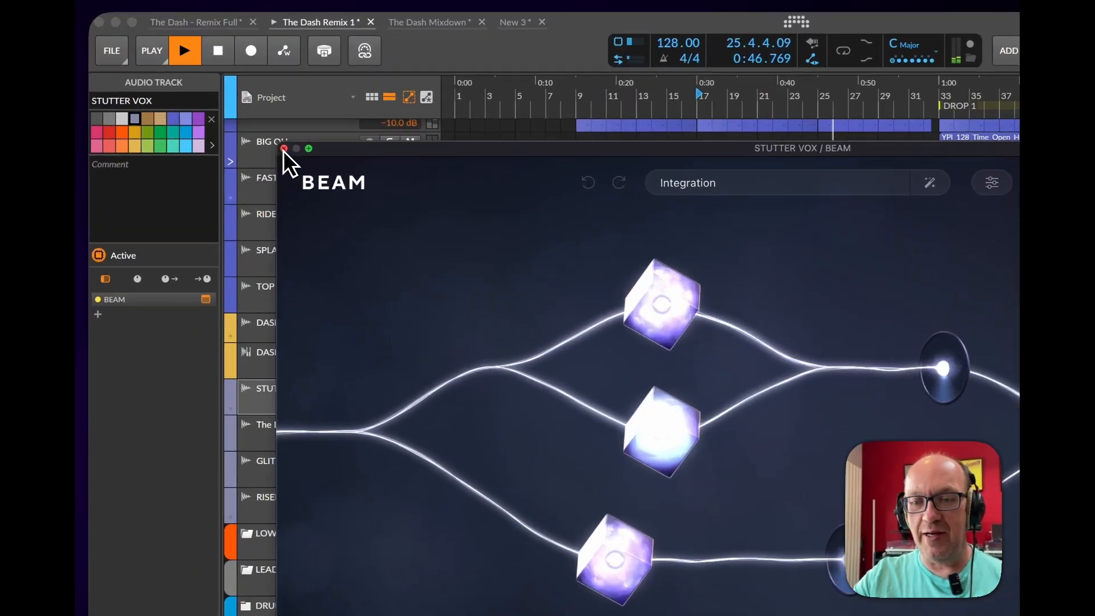
click(284, 149)
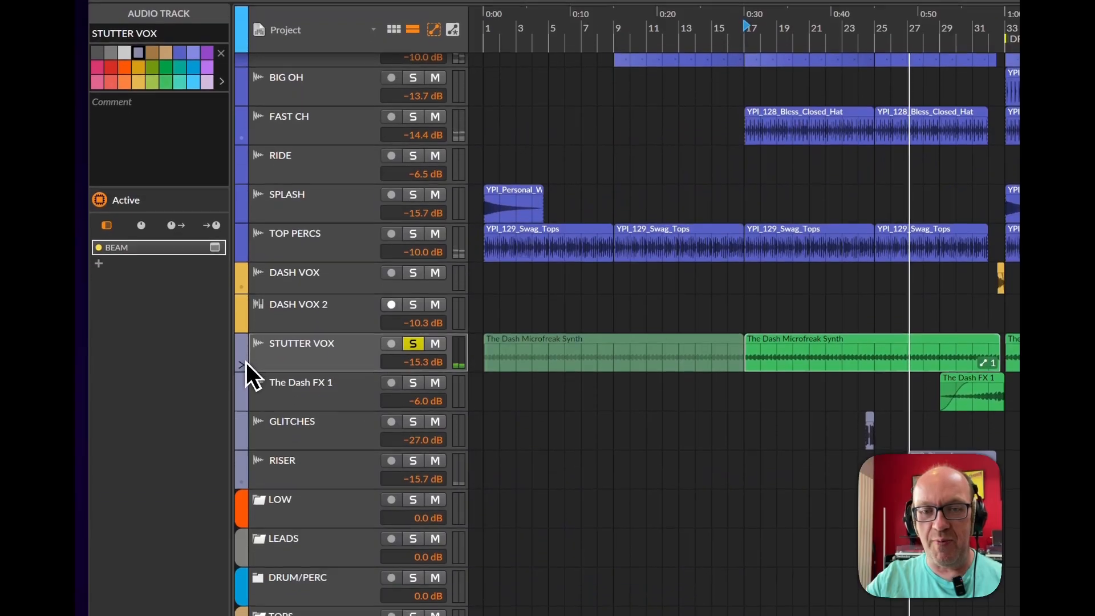
Unfold the BEAM Mix automation lane beneath STUTTER VOX and enlarge its height
click(244, 364)
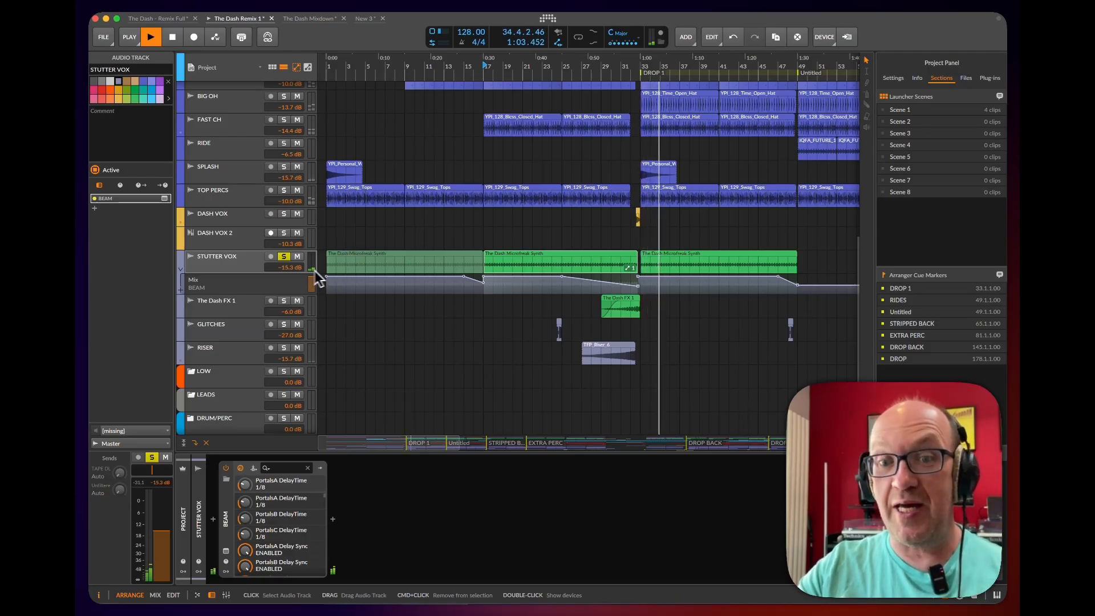
mouse_move(203, 292)
mouse_down()
mouse_move(199, 357)
mouse_move(199, 306)
mouse_up()
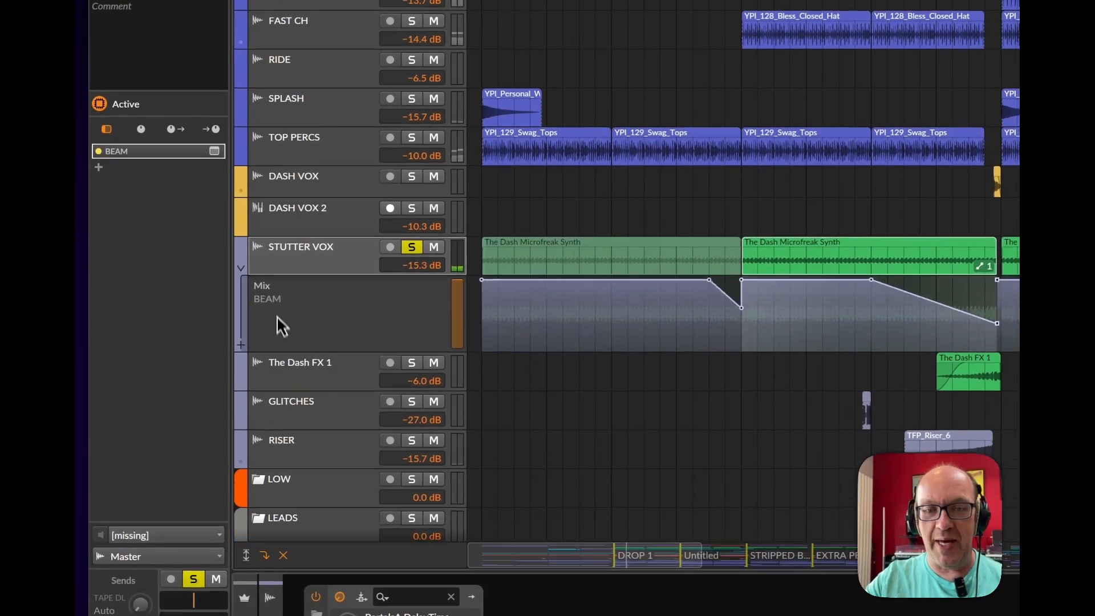
drag(271, 300, 271, 303)
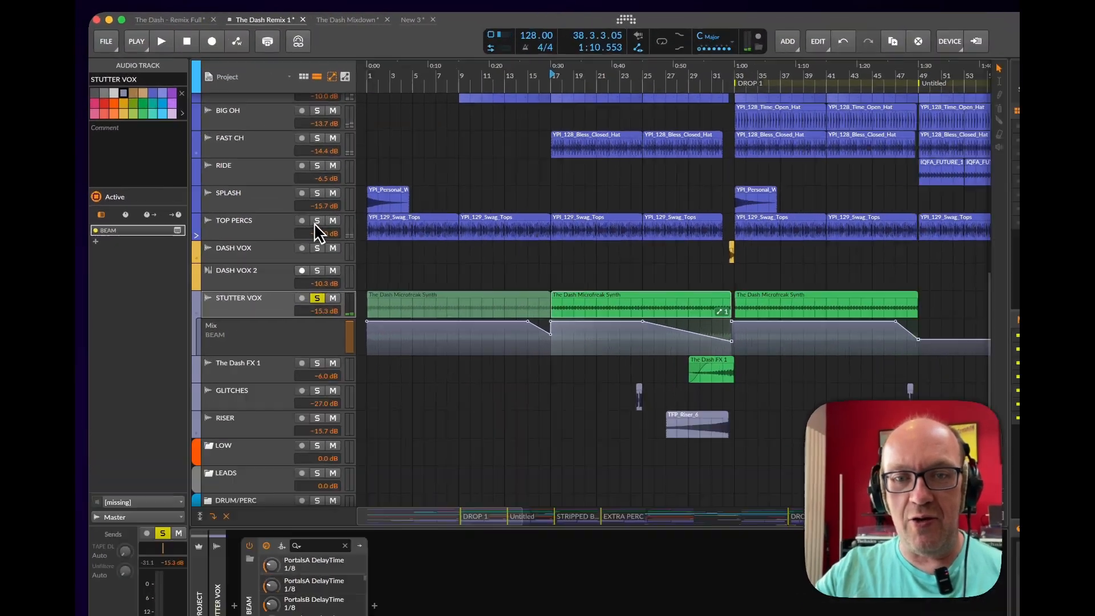
Solo TOP PERCS and OH3 alongside STUTTER VOX, and select the OH3 pattern clip at bar 9
click(318, 221)
scroll(412, 214, up, 5)
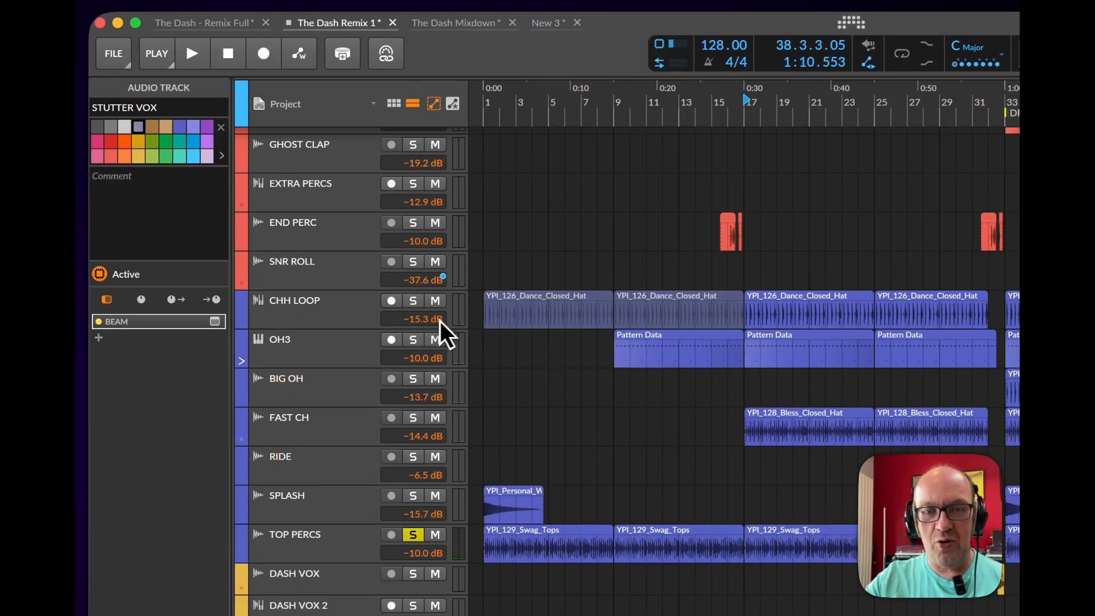
click(413, 340)
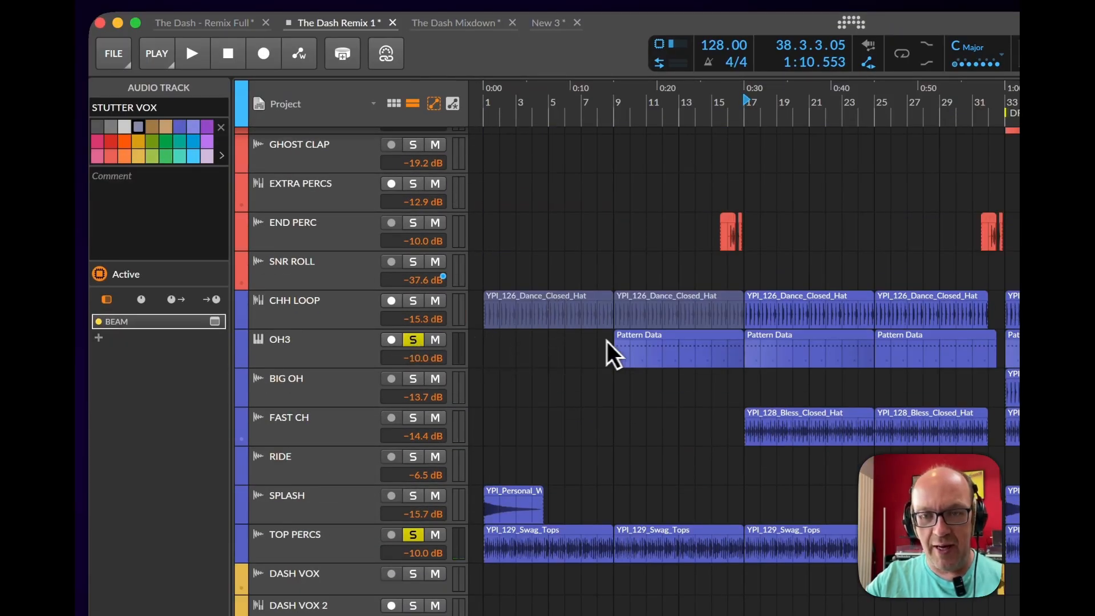
click(655, 338)
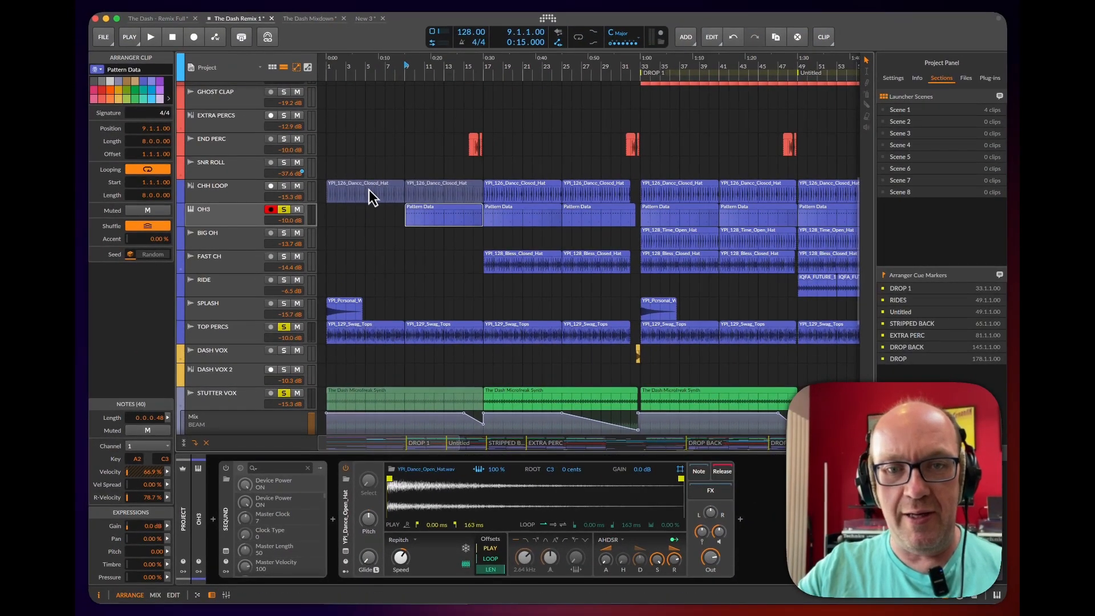
Solo CHH LOOP, select its muted closed-hat clip at bar 9, and play from there
click(409, 190)
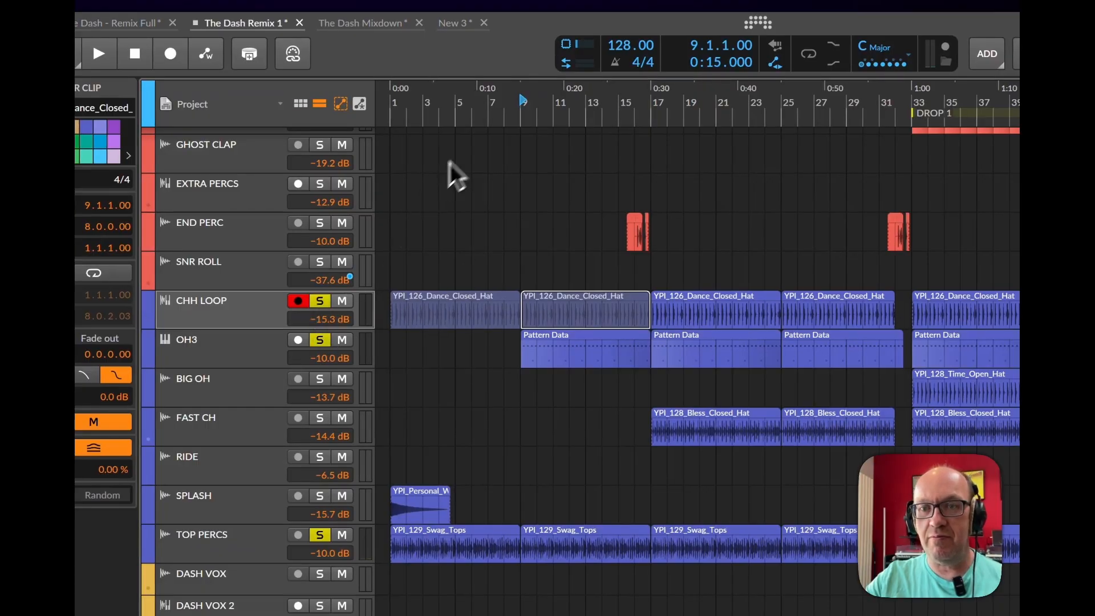
key(space)
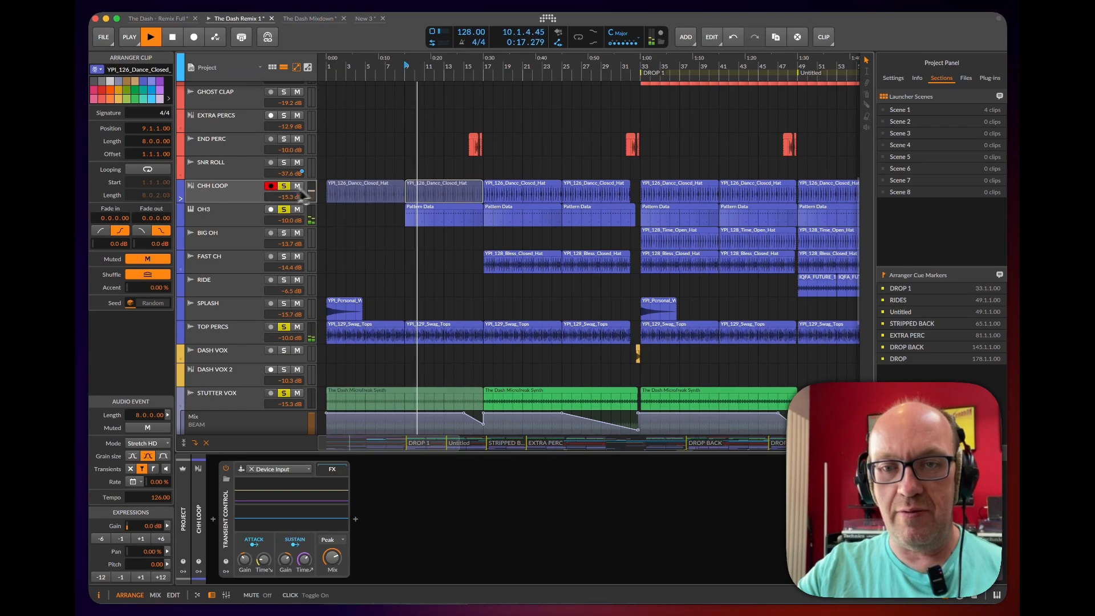
Add LOW KICK and Kick 2 to the soloed tracks during playback, select Kick 2, and stop playback
scroll(359, 193, up, 10)
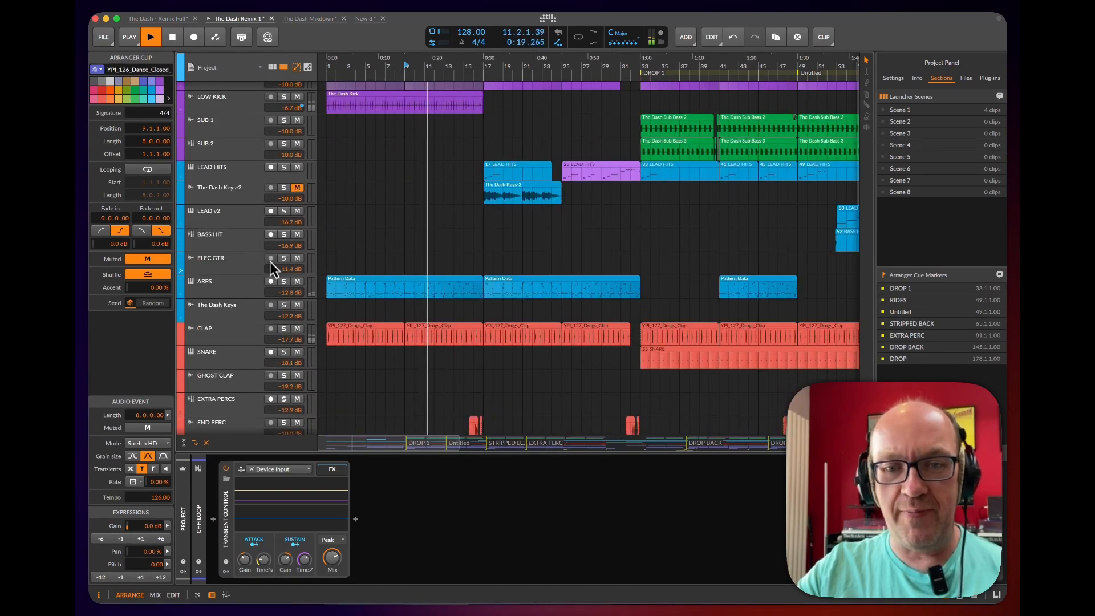
scroll(269, 256, up, 1)
click(231, 118)
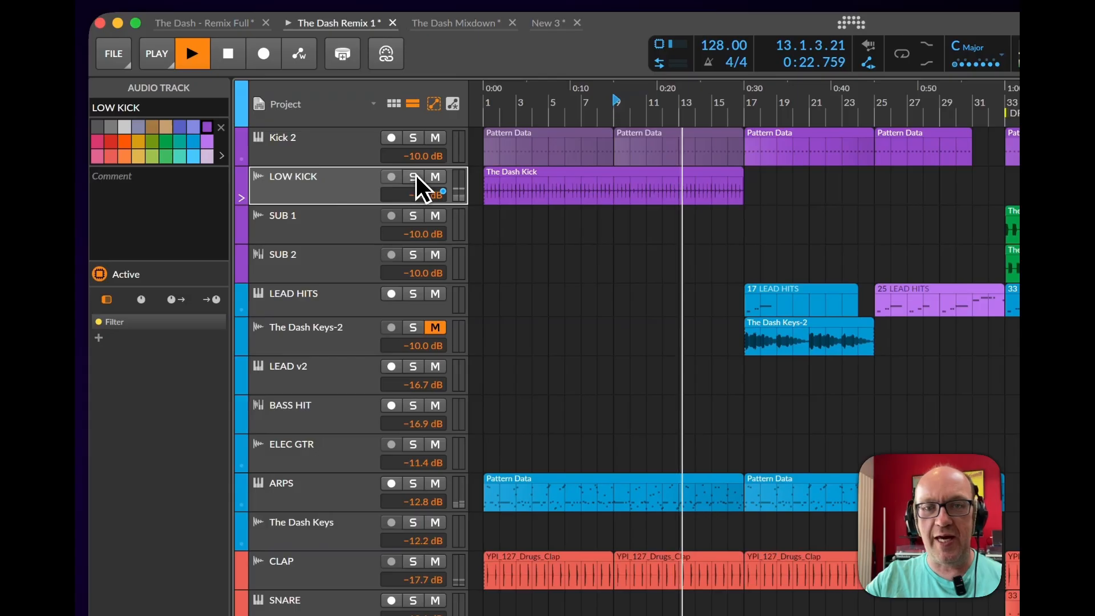
click(414, 176)
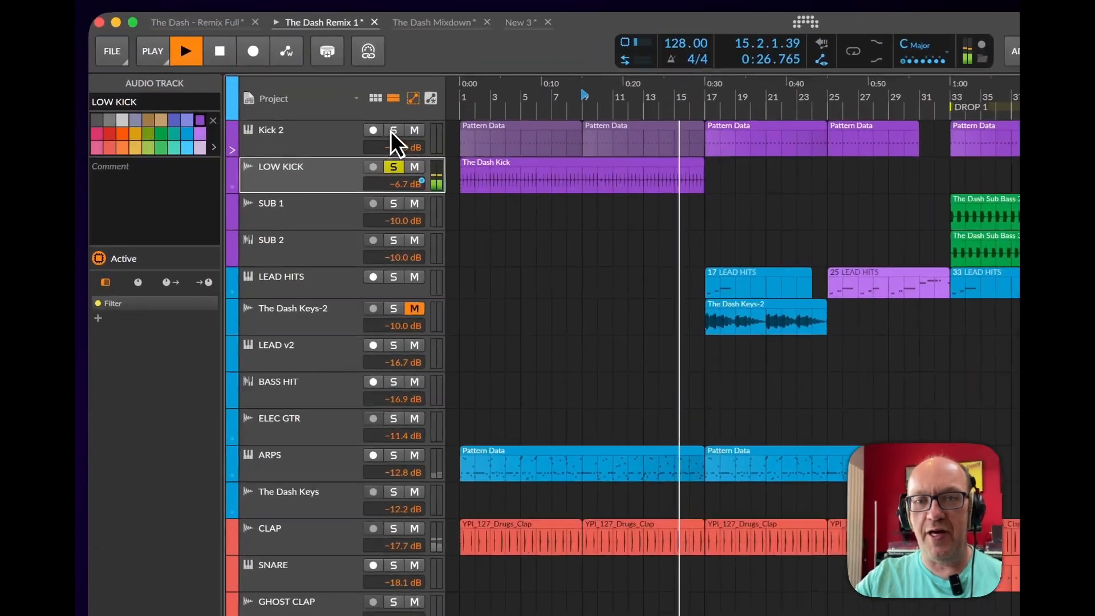
click(391, 131)
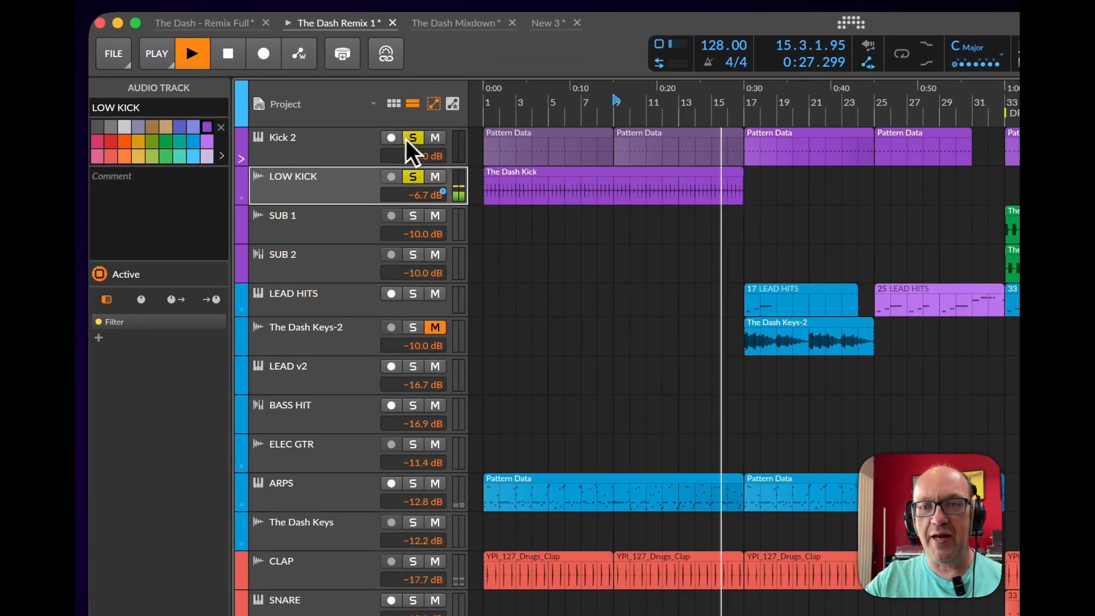
click(320, 153)
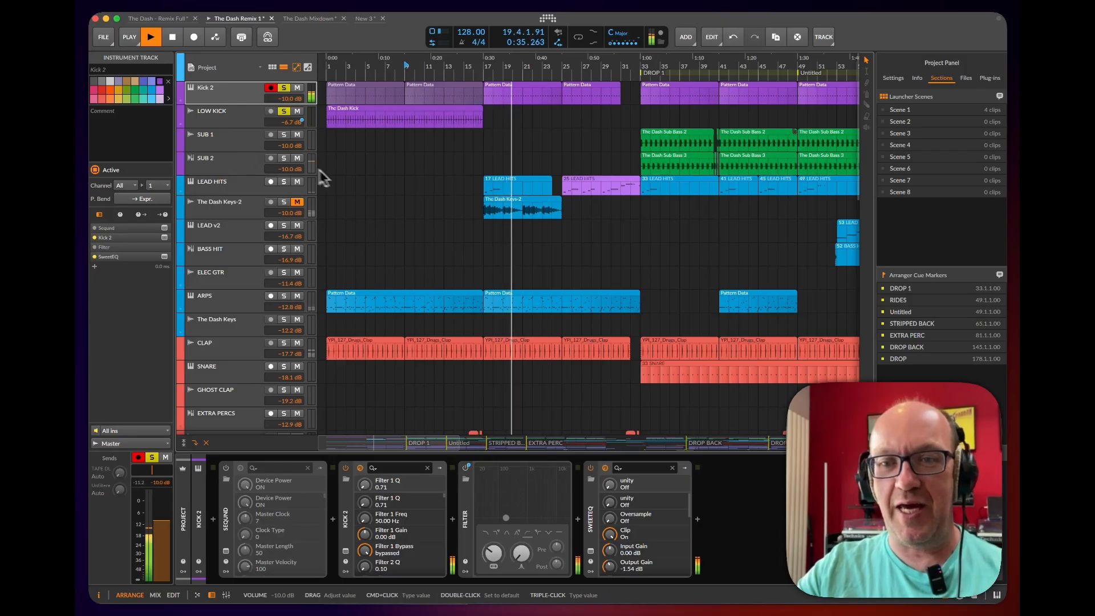
key(space)
Solo and select the ARPS track, show its Drum Machine, and audition Slices 1, 2 and 6
scroll(320, 200, down, 1)
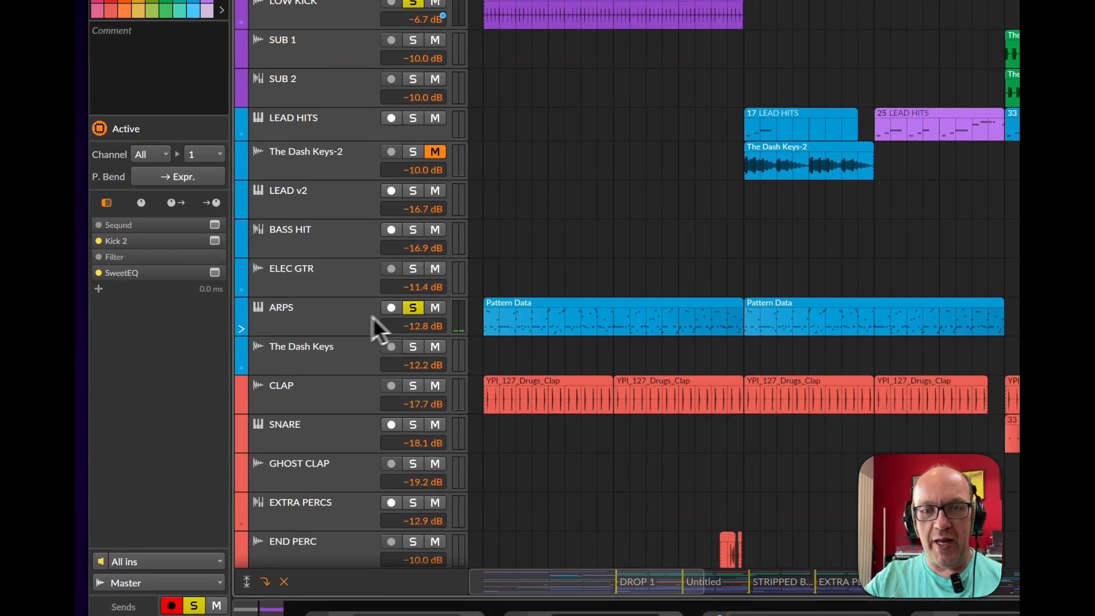
click(238, 284)
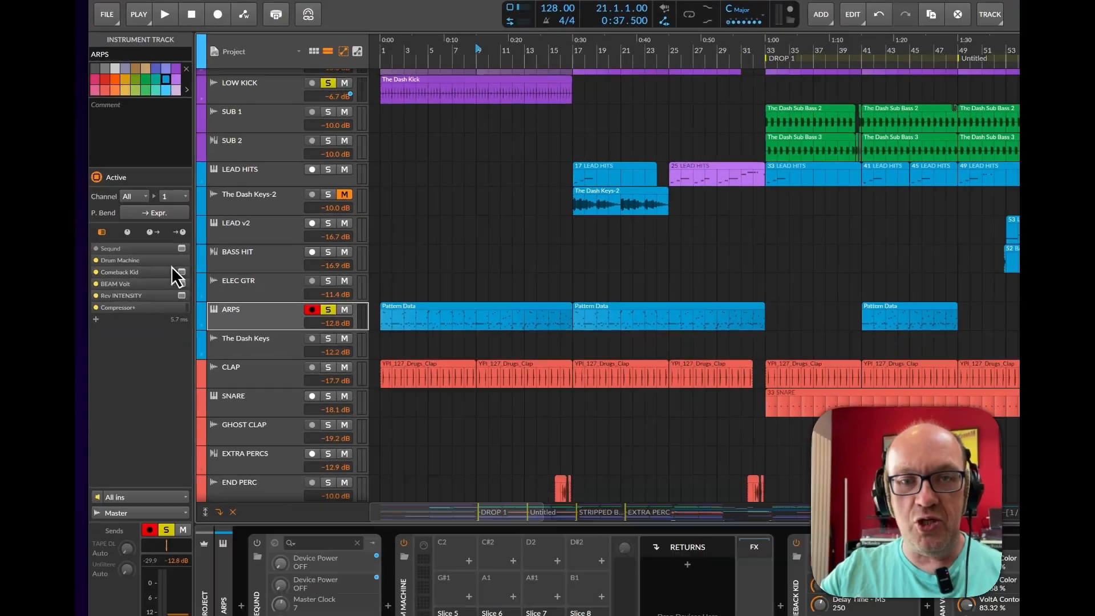
click(156, 238)
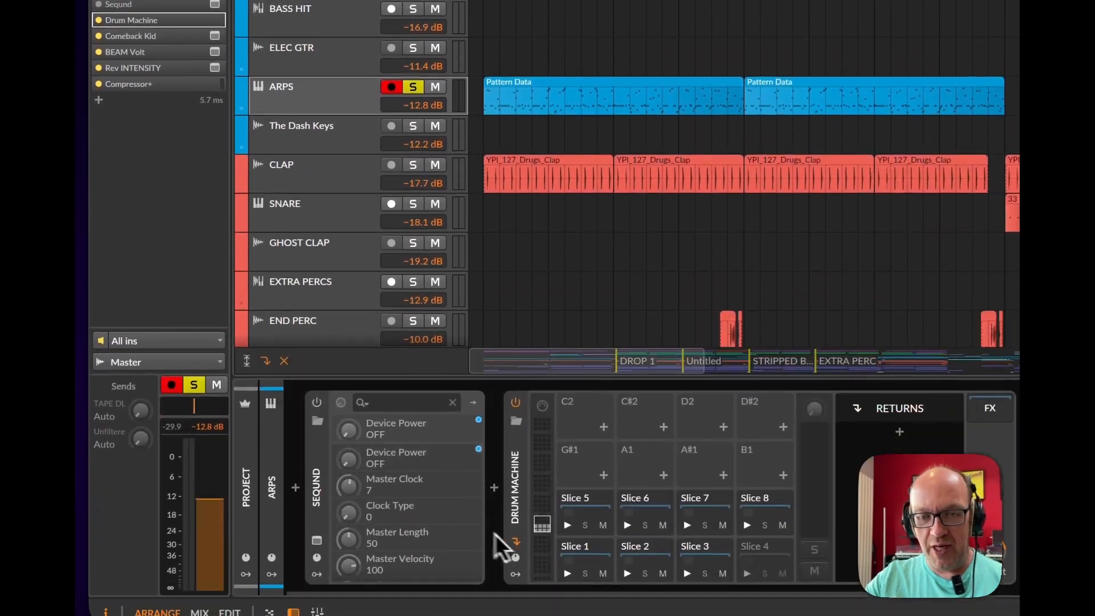
click(567, 574)
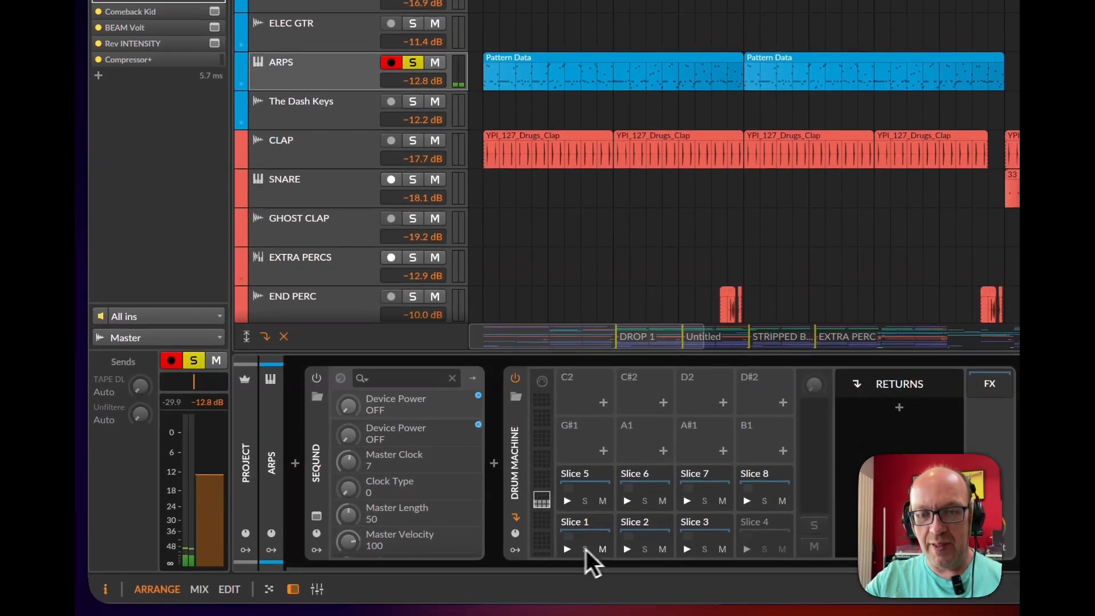
click(625, 549)
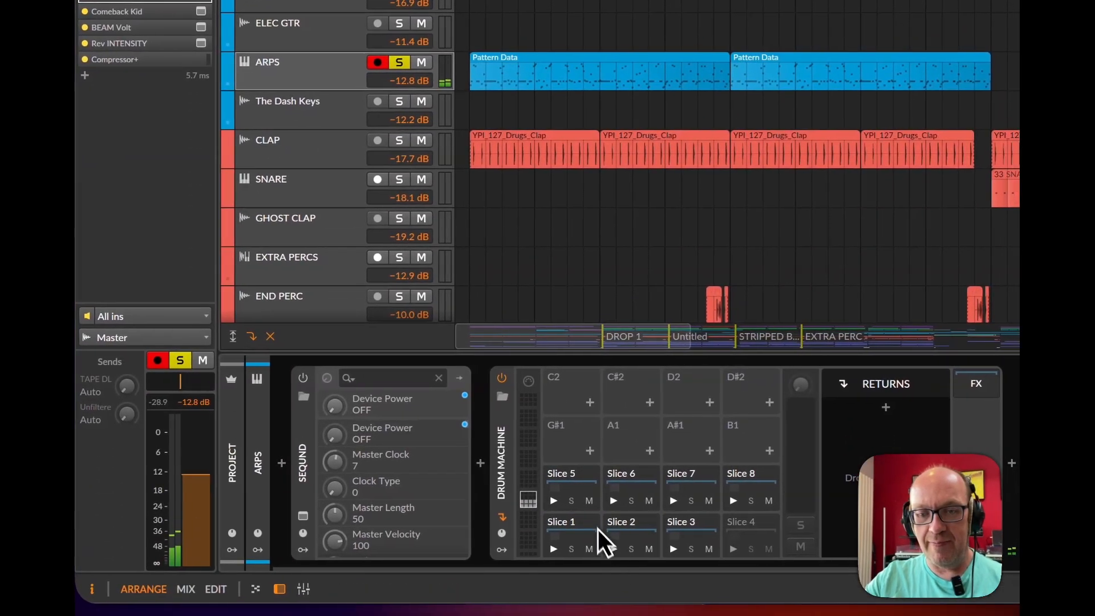
click(614, 501)
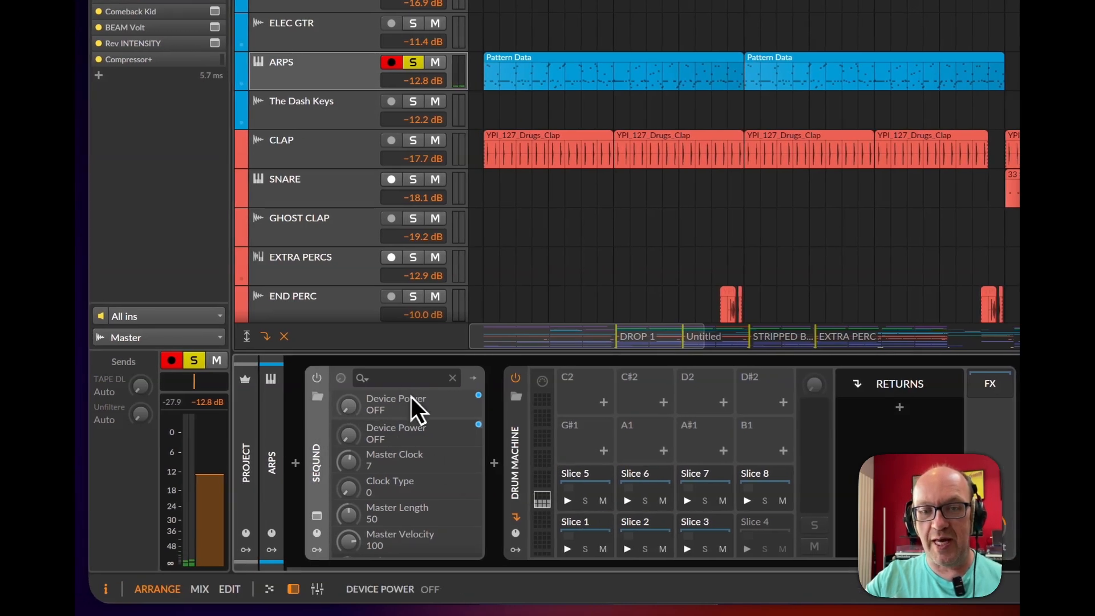
Examine the Sequence 2 pattern in the Seqund window on ARPS and close the window
click(316, 513)
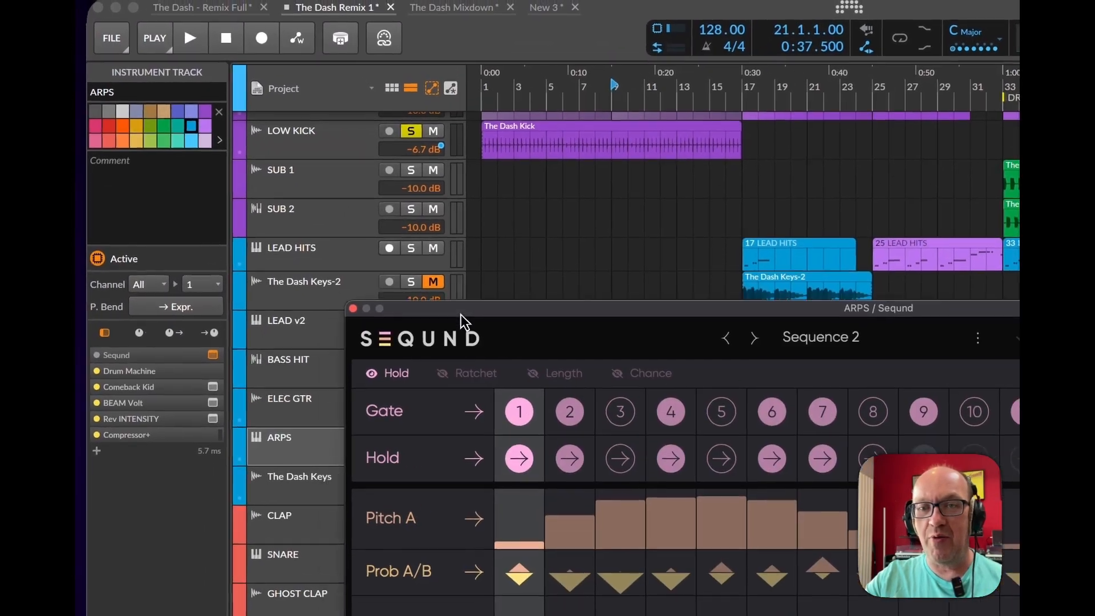
drag(461, 314, 536, 388)
click(408, 391)
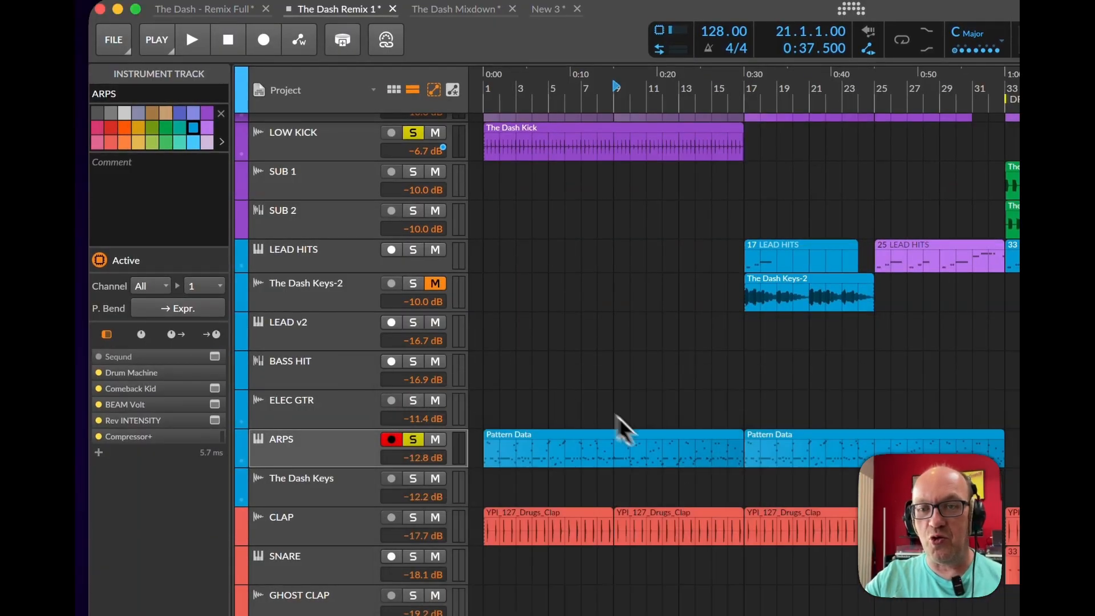
Show the ARPS Pattern Data clip at bar 1 in the note editor and examine its notes during playback
double_click(529, 437)
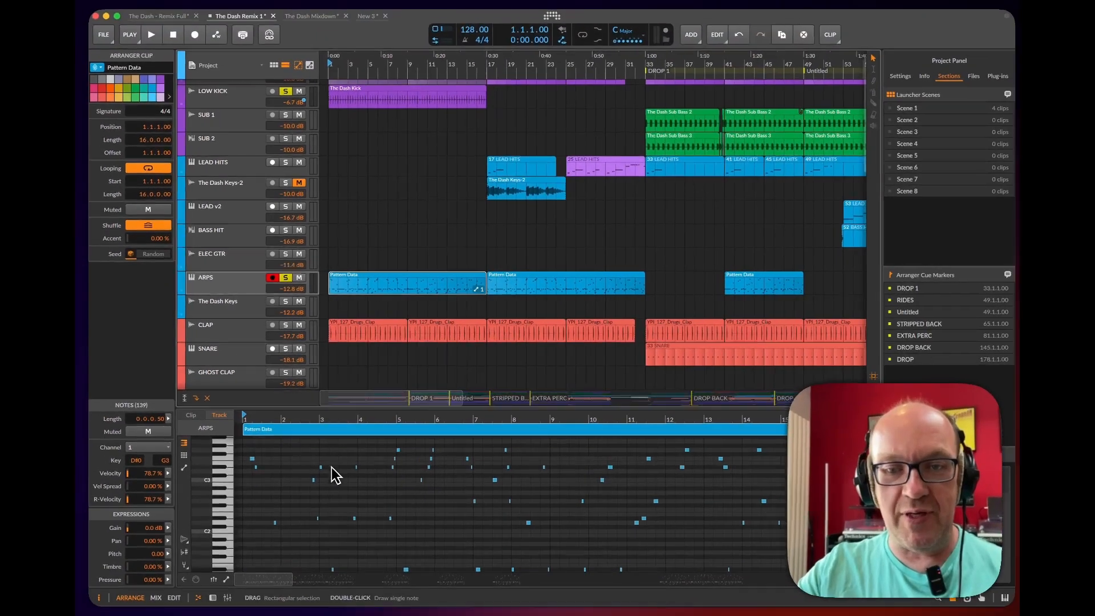
scroll(337, 475, down, 3)
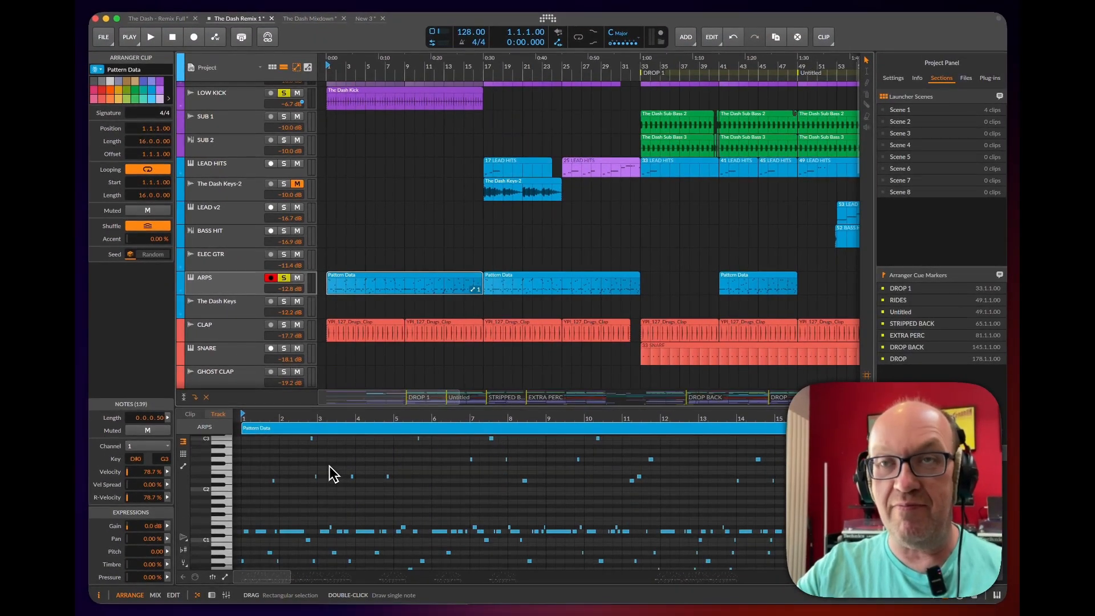
scroll(334, 474, down, 2)
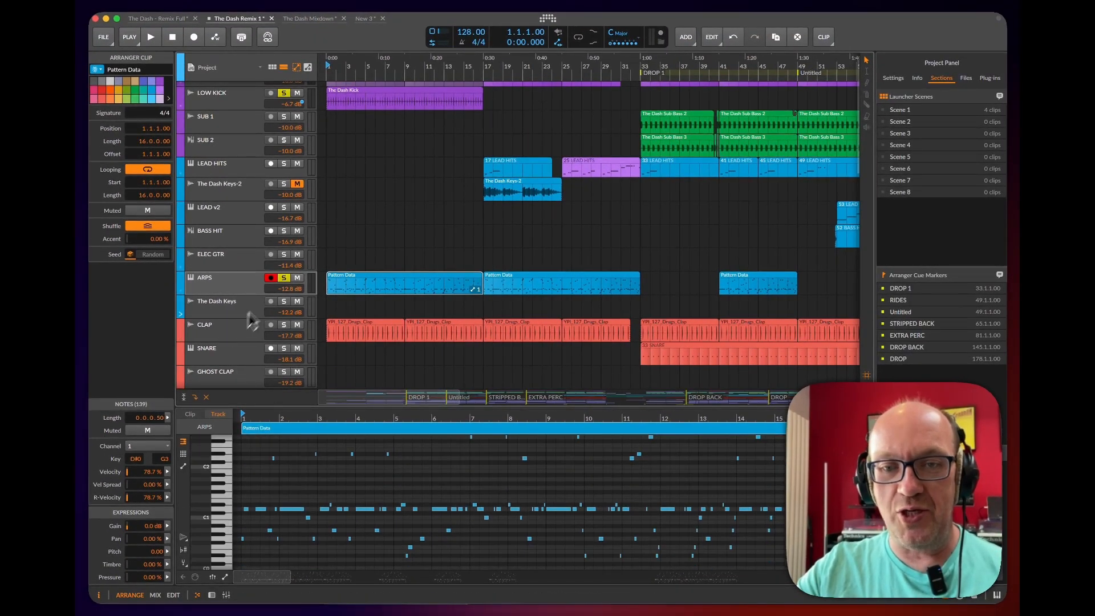
click(267, 288)
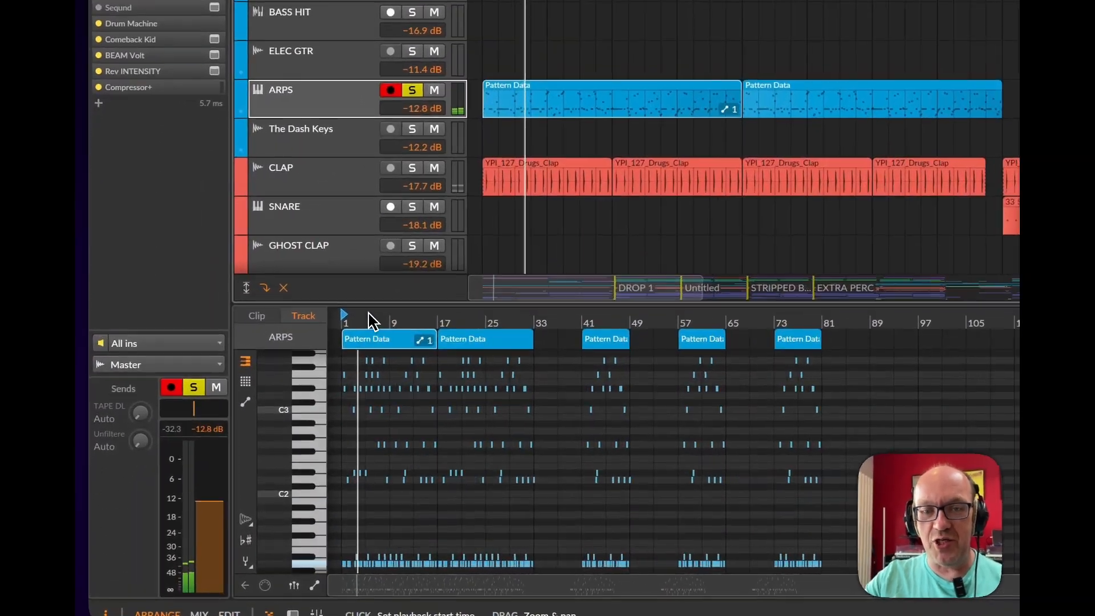
drag(266, 406, 273, 407)
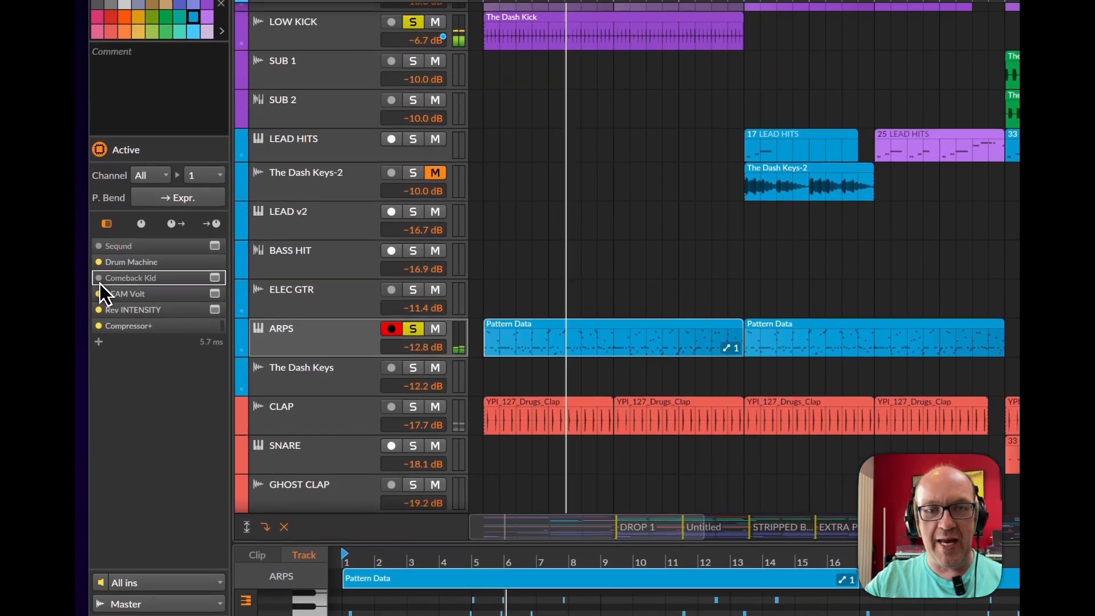
Bypass and re-enable Comeback Kid and BEAM Volt one at a time on ARPS to hear each effect's contribution
click(99, 245)
click(100, 288)
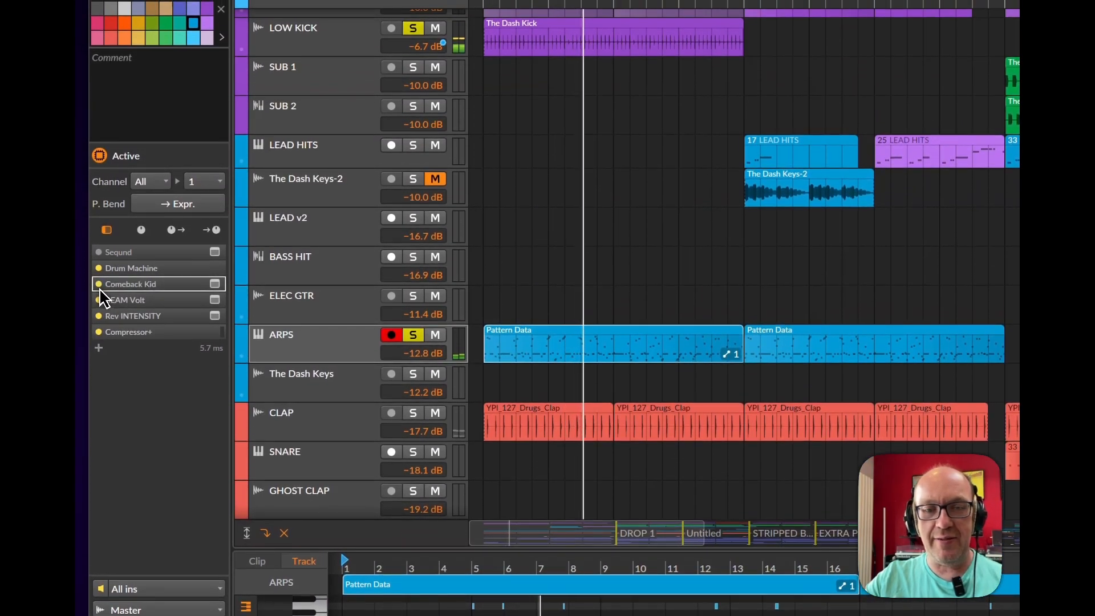
click(100, 301)
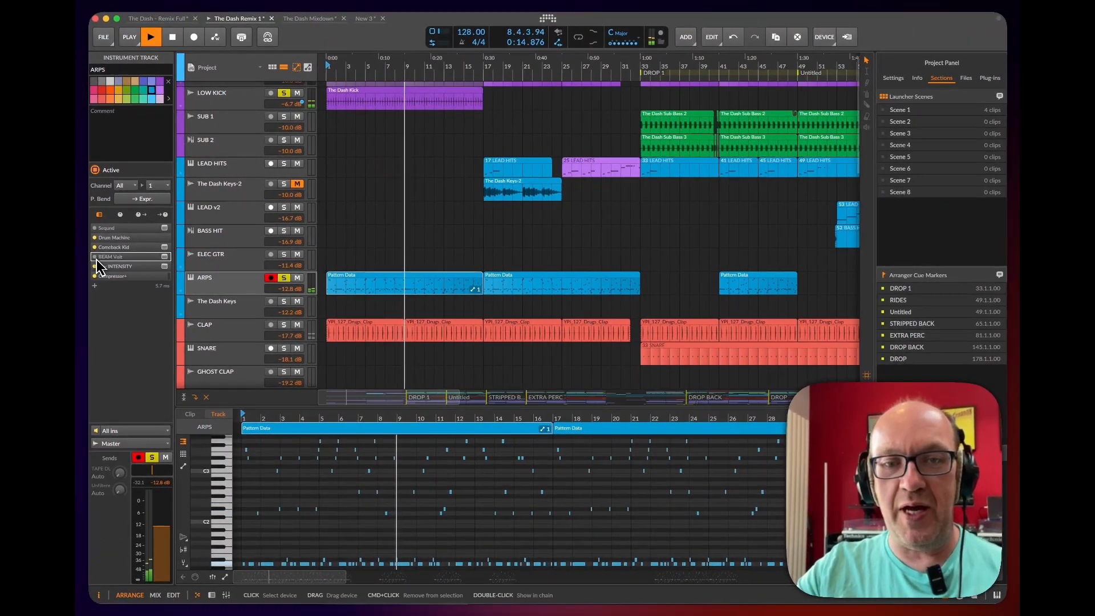
click(95, 257)
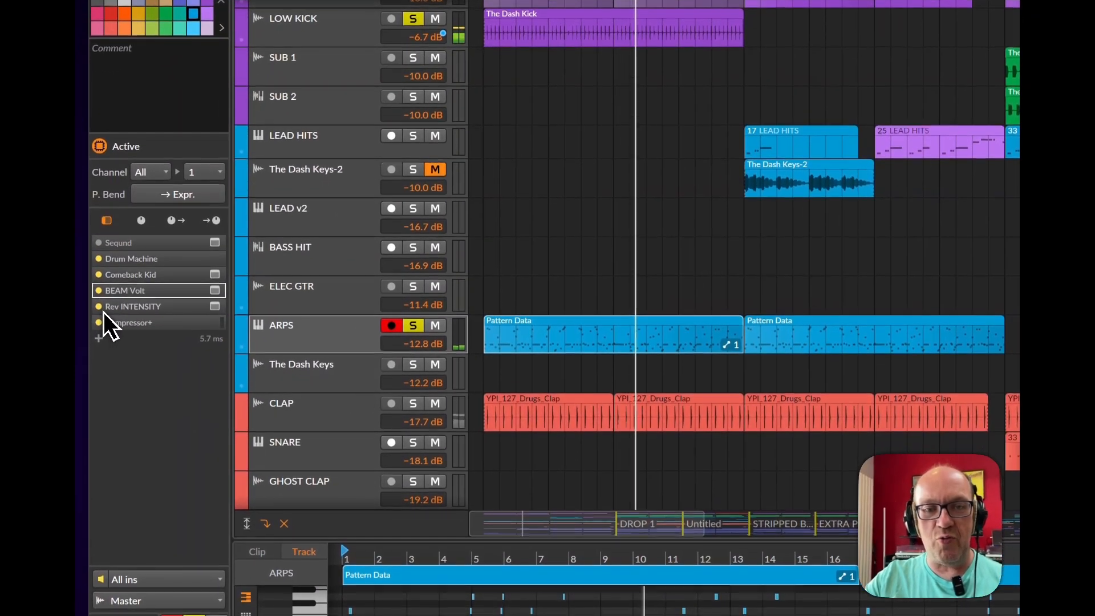
Show the Rev INTENSITY window and bypass Rev INTENSITY, BEAM Volt, Comeback Kid and Compressor+ to hear ARPS dry
click(214, 307)
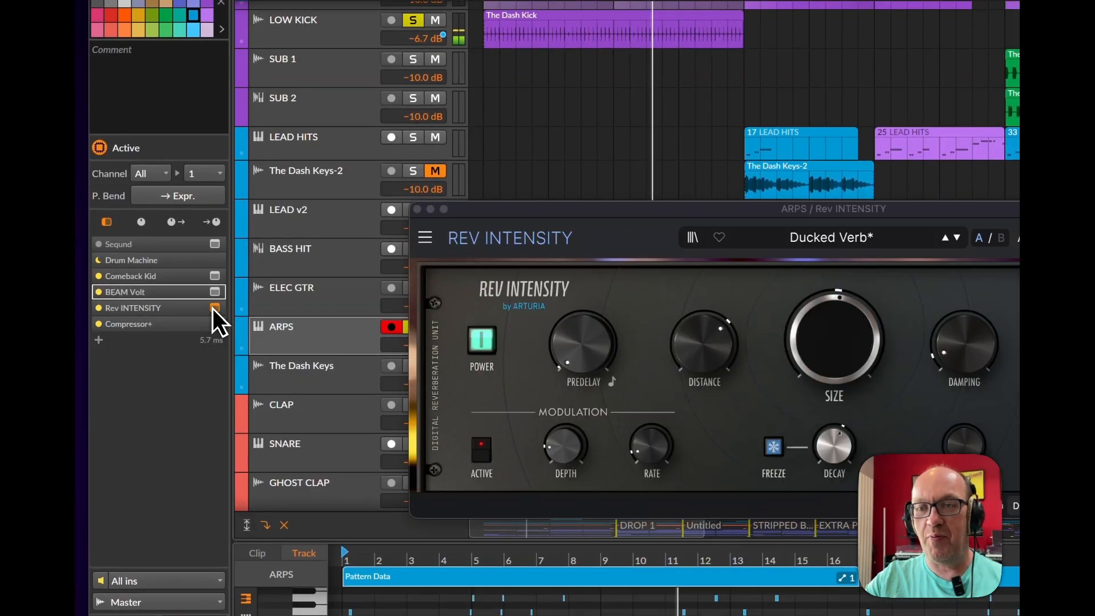
click(98, 311)
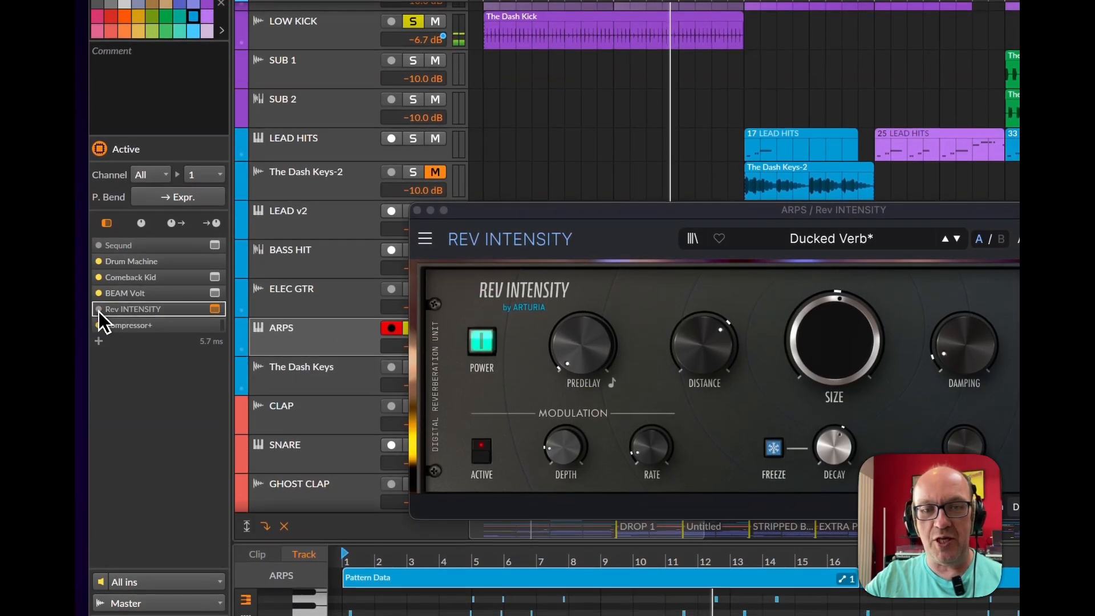
click(99, 295)
click(99, 279)
click(98, 290)
click(98, 290)
click(102, 334)
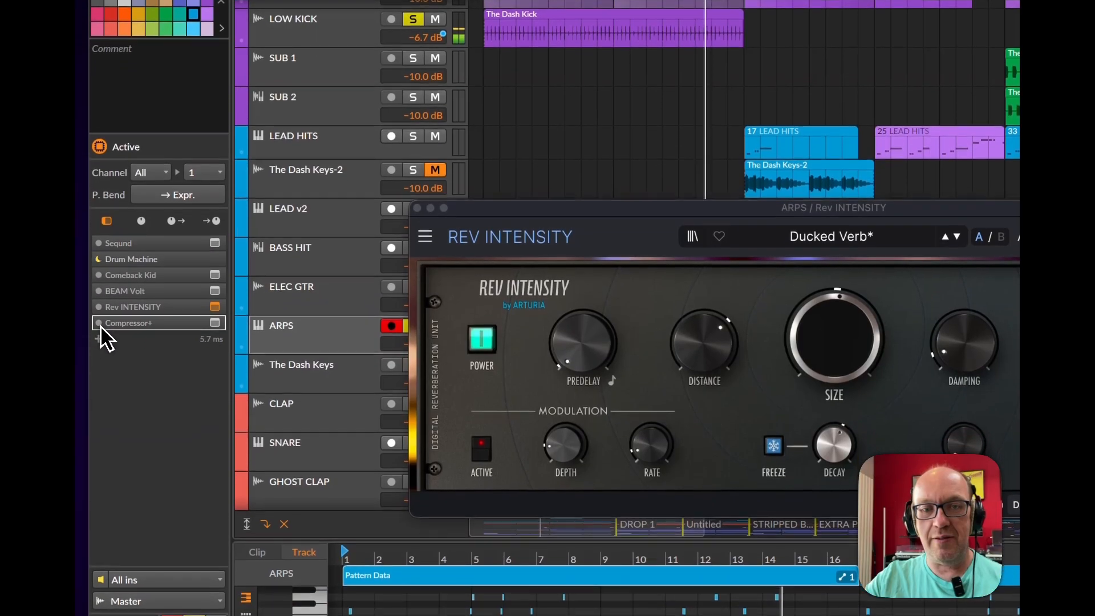
Re-enable all four bypassed effects on ARPS and close the Rev INTENSITY window
click(98, 302)
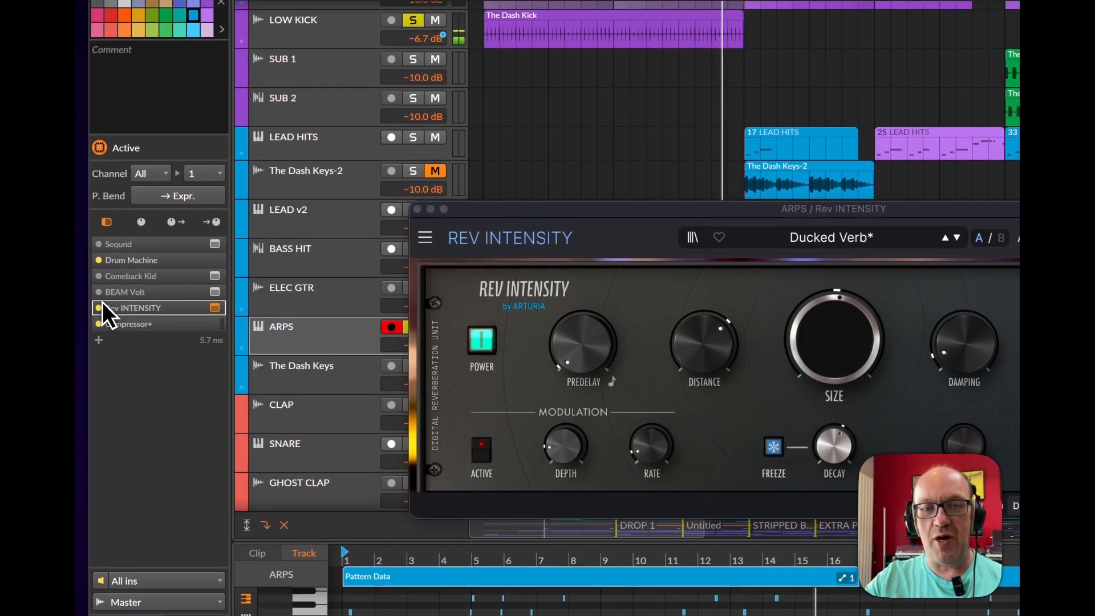
click(99, 286)
click(99, 270)
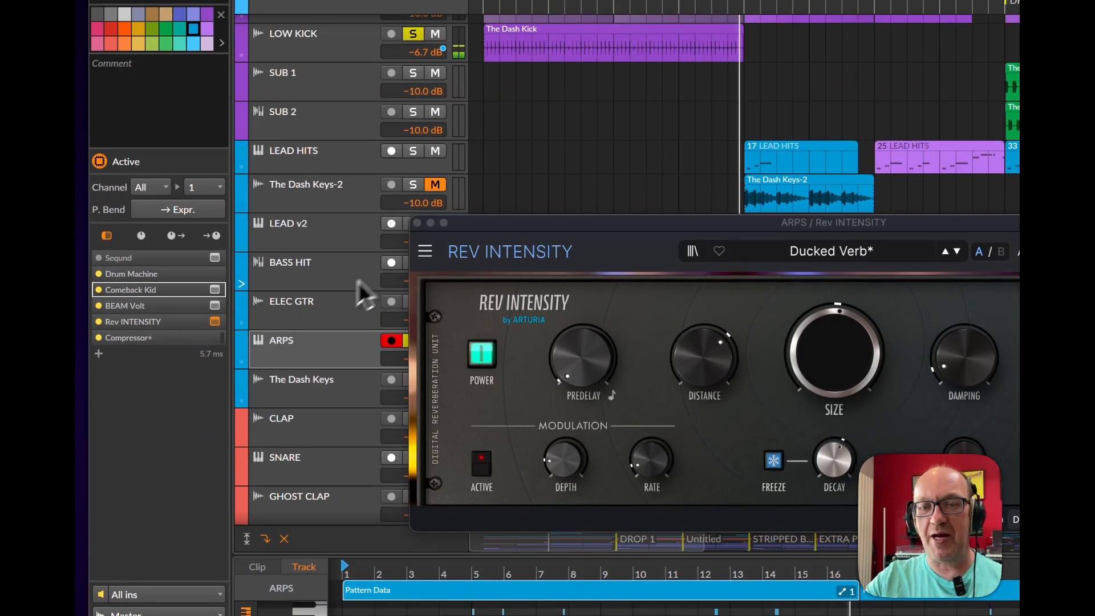
click(417, 223)
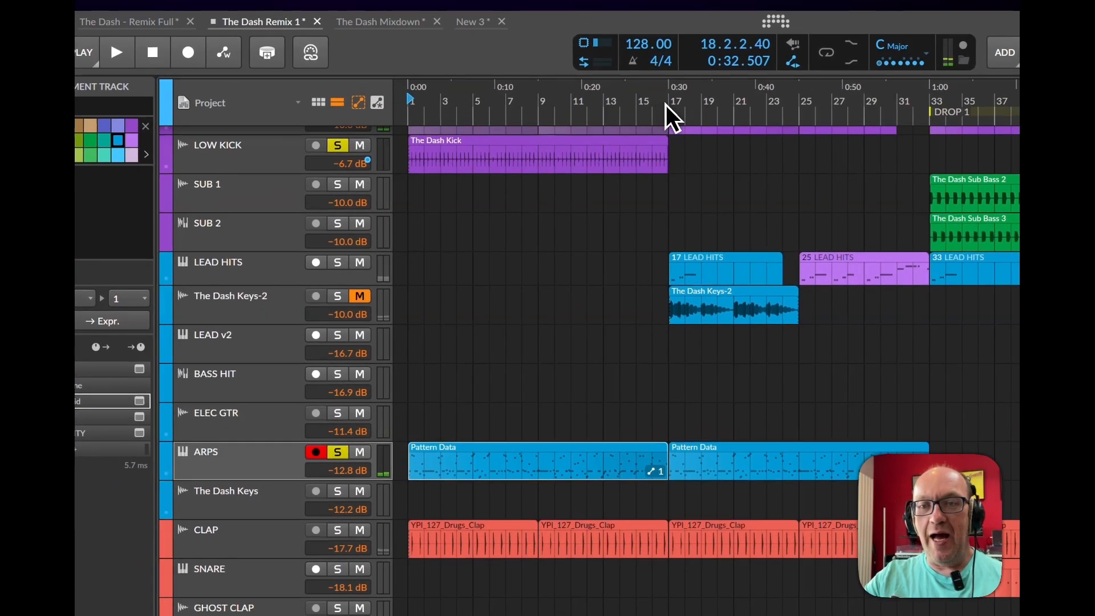
Mute LEAD HITS, unmute The Dash Keys-2, and play from bar 17
click(666, 105)
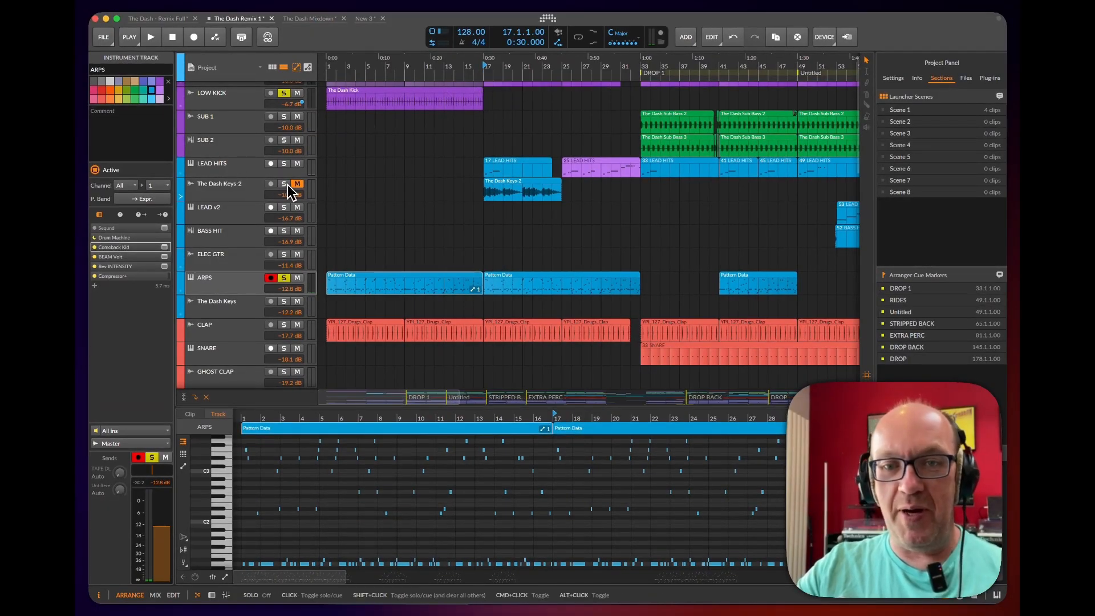
click(230, 171)
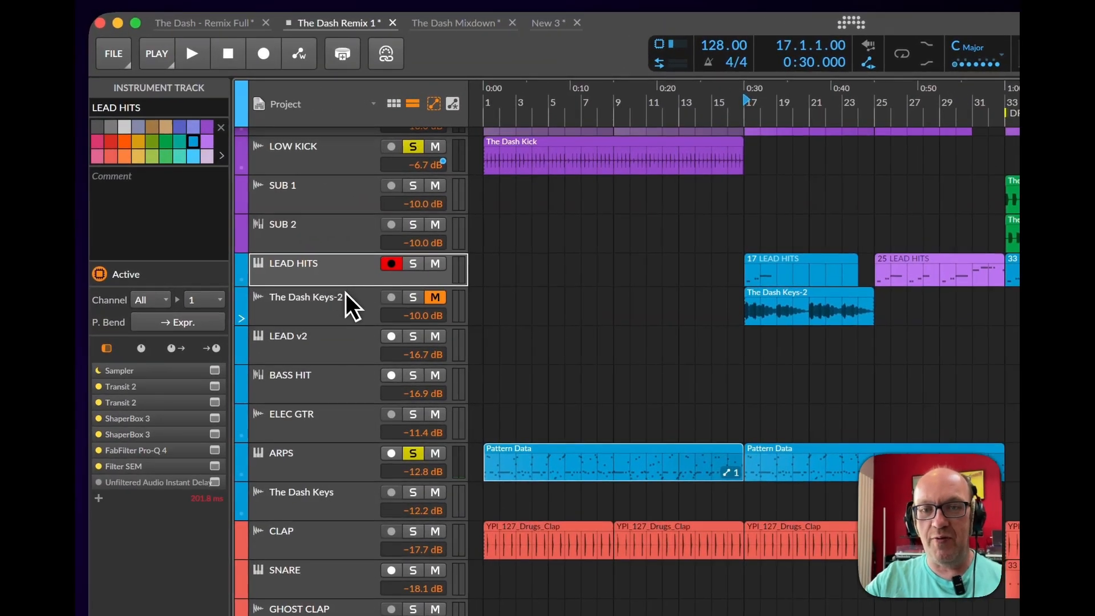
click(436, 263)
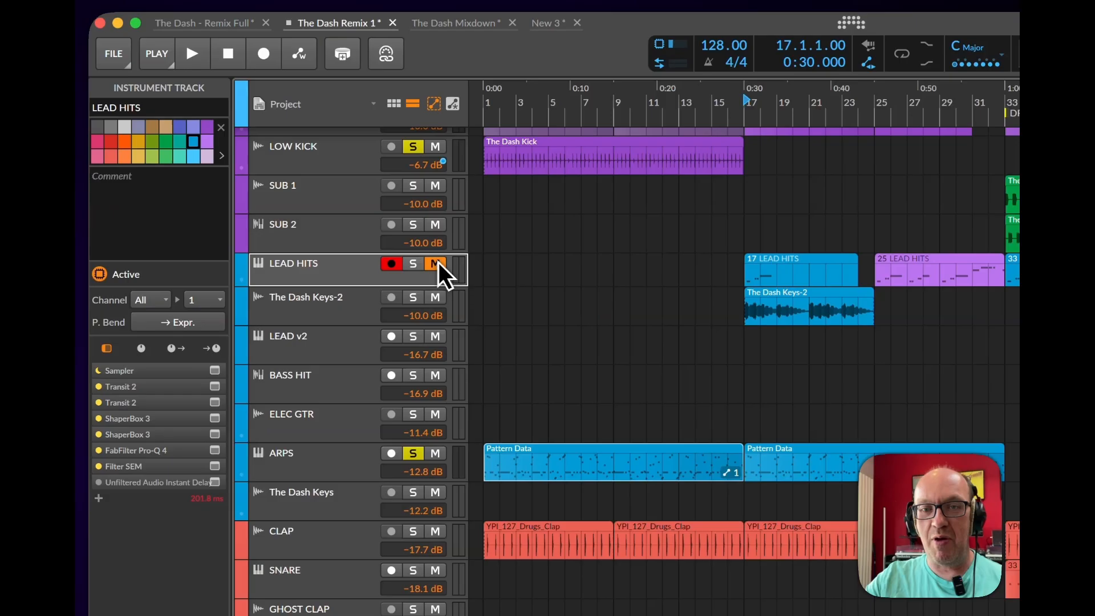
key(space)
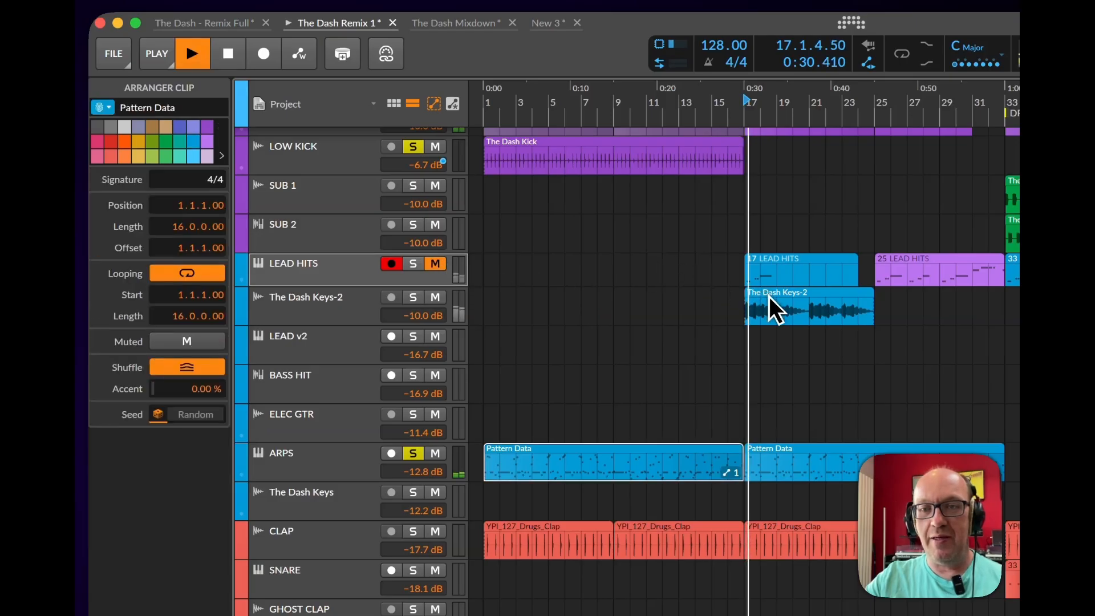
Solo The Dash Keys-2, restart playback from bar 17, and enlarge the track's height
key(space)
click(422, 301)
key(space)
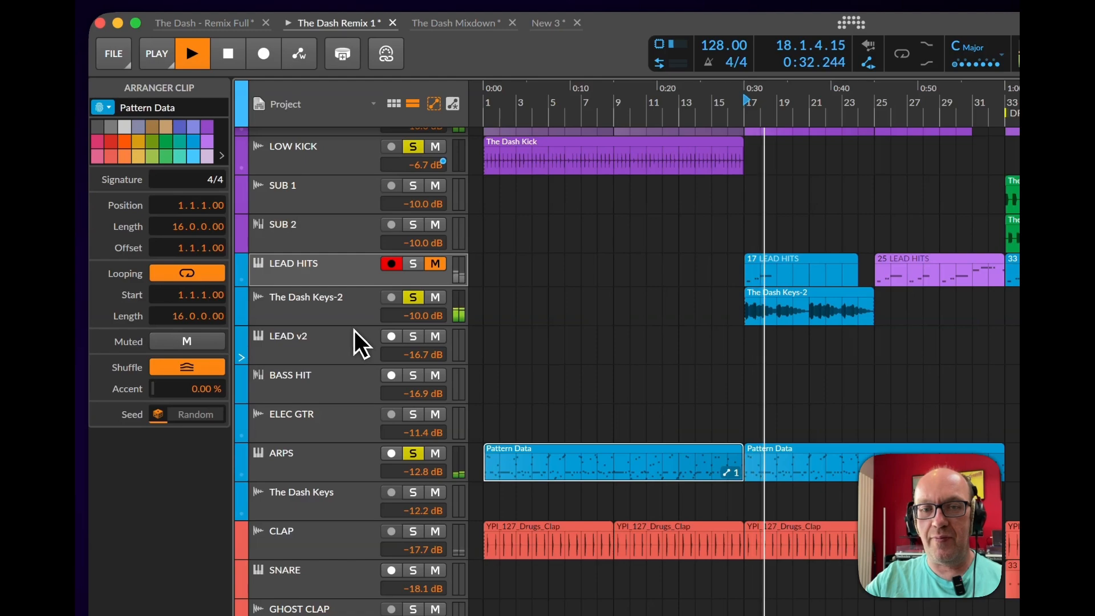
drag(354, 327, 357, 386)
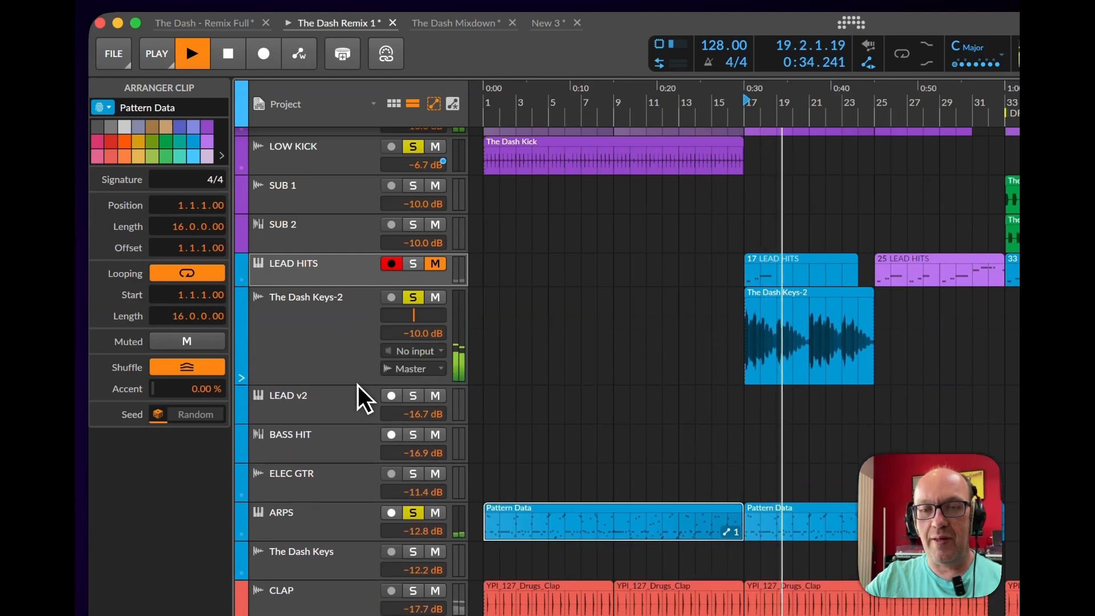
Stop playback, show the Slice to Multisample options for The Dash Keys-2 clip, and cancel without slicing
key(space)
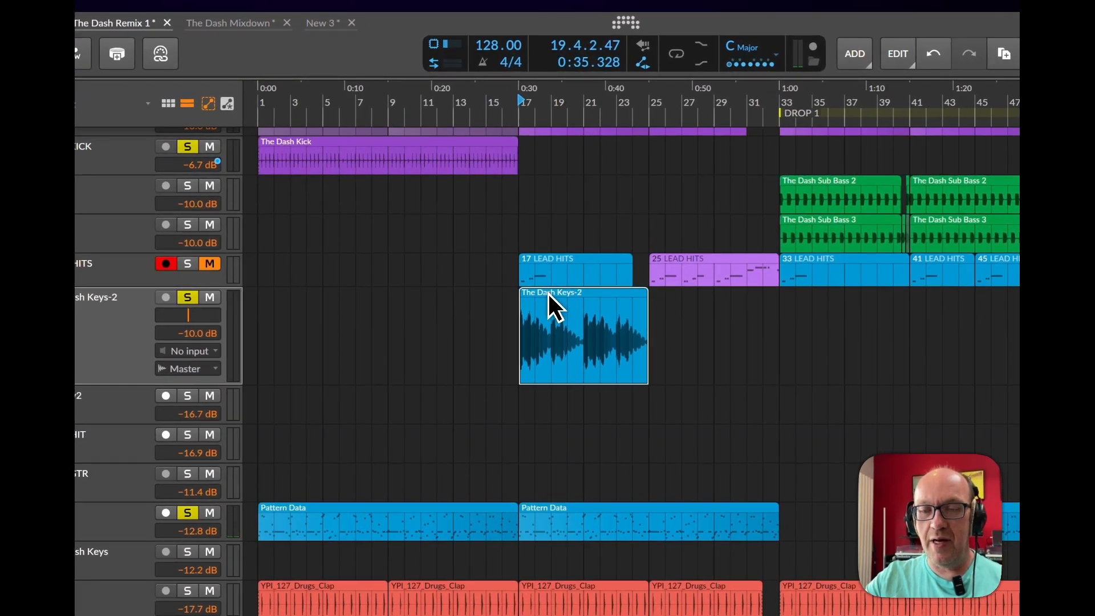
right_click(520, 227)
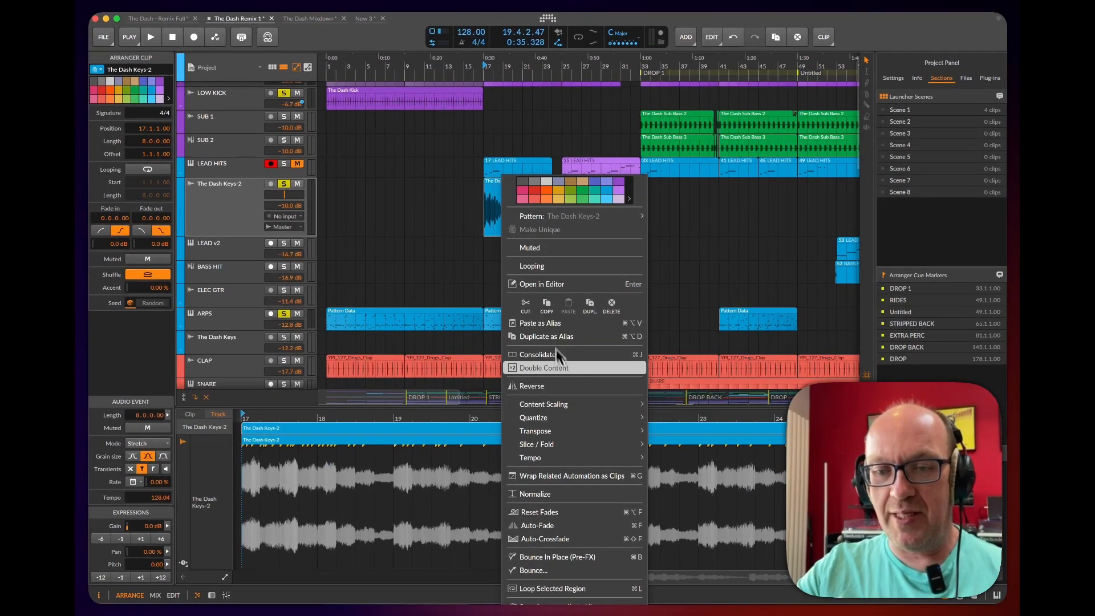
mouse_move(577, 447)
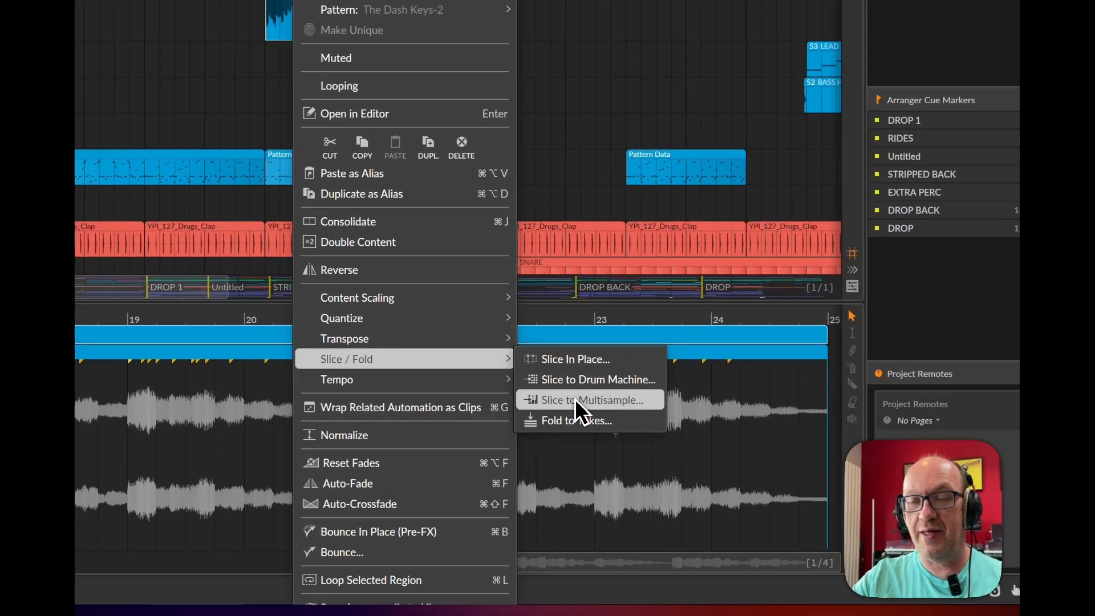
click(686, 471)
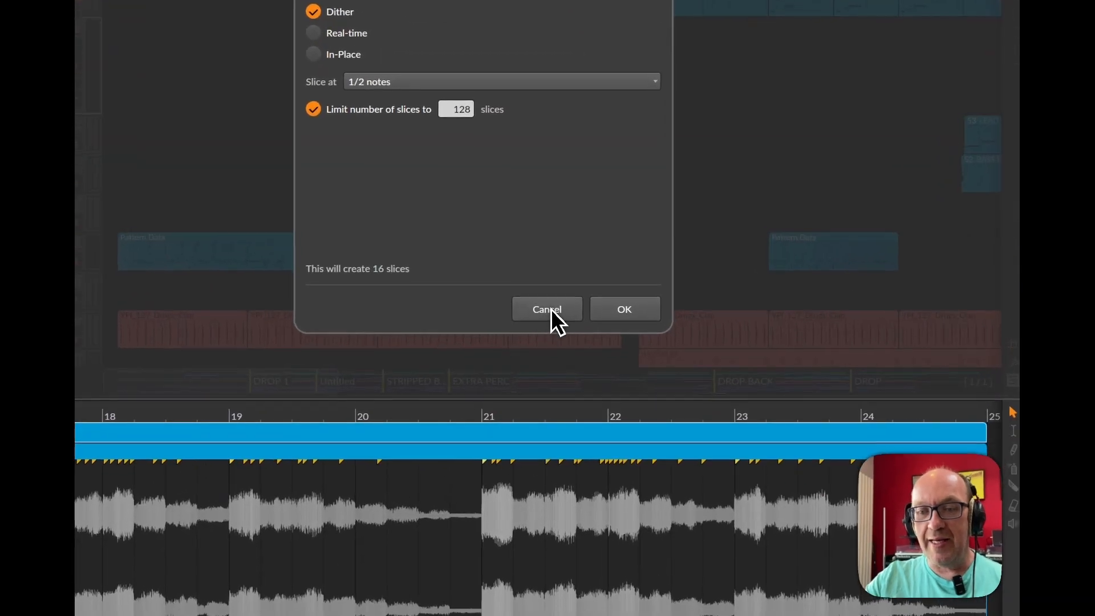
click(593, 329)
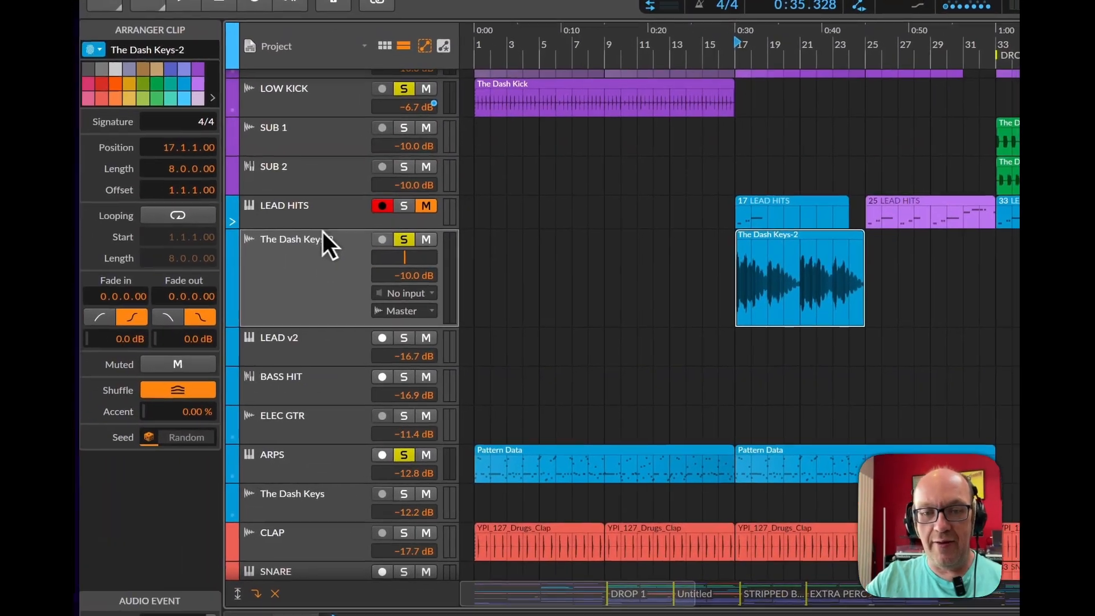
Enlarge LEAD HITS, unmute and solo it in place of The Dash Keys-2, and audition the slices in its Sampler
click(320, 227)
drag(323, 234, 320, 315)
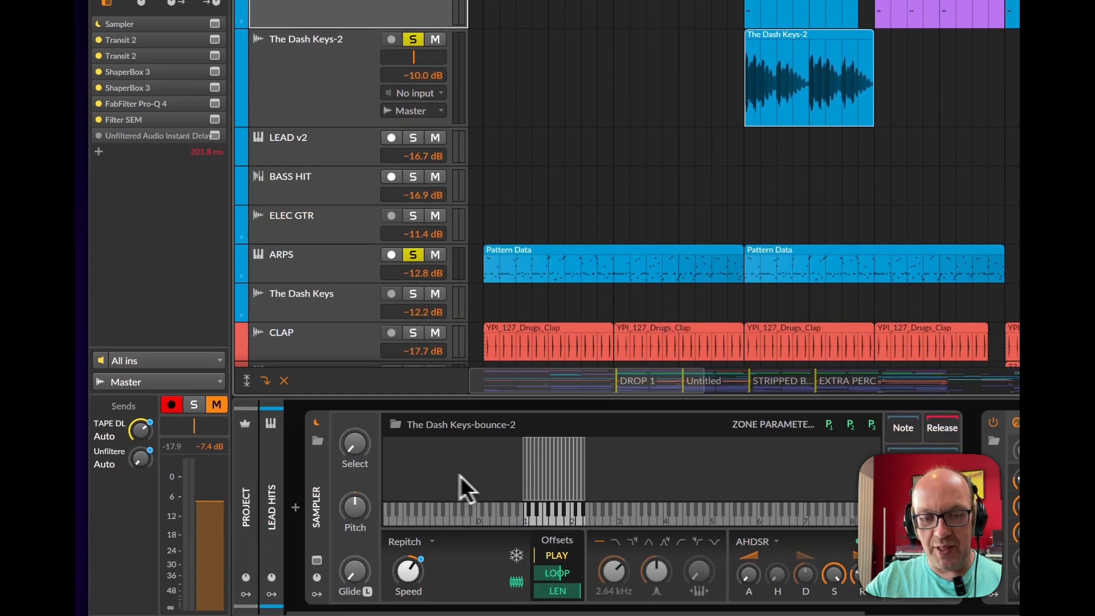
click(529, 519)
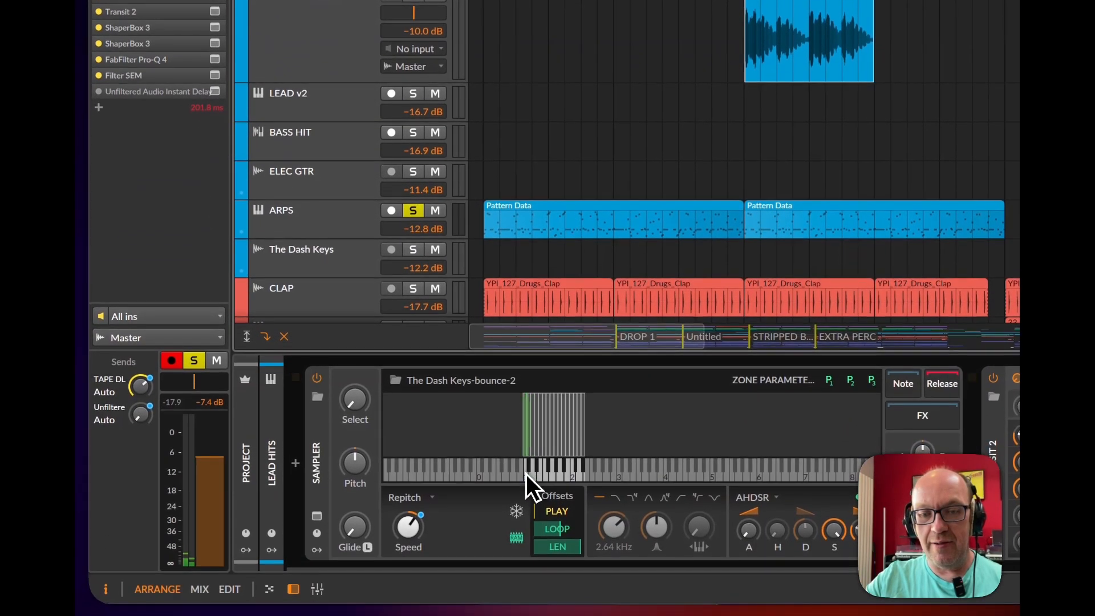
mouse_move(525, 474)
mouse_down()
mouse_move(551, 477)
mouse_move(532, 473)
mouse_up()
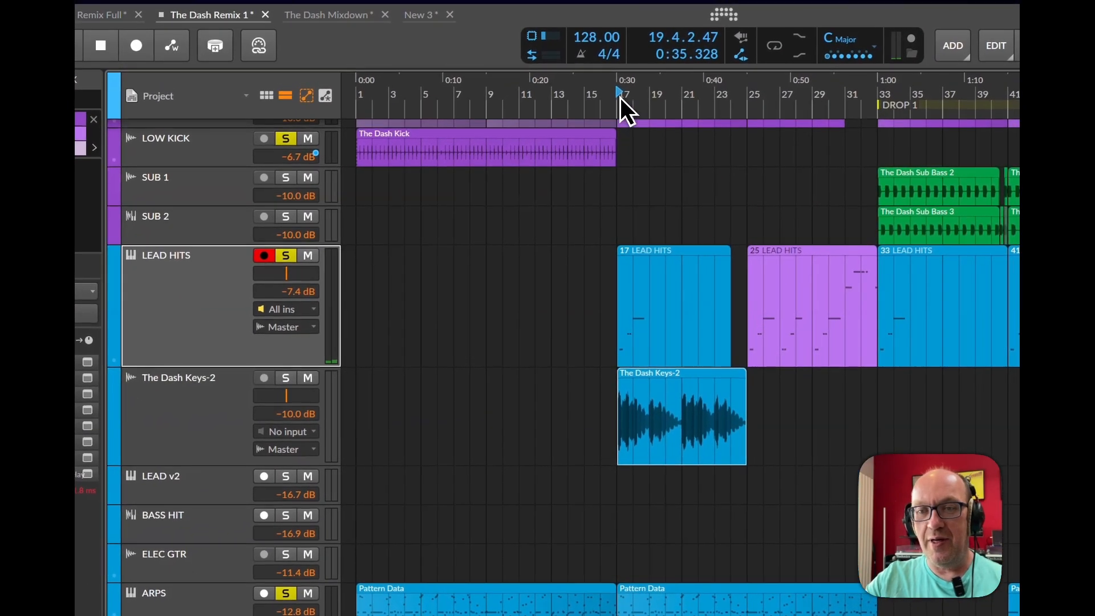
Show the notes of the LEAD HITS clip at bar 17 and audition the C1, C#1 and D1 slices
double_click(648, 250)
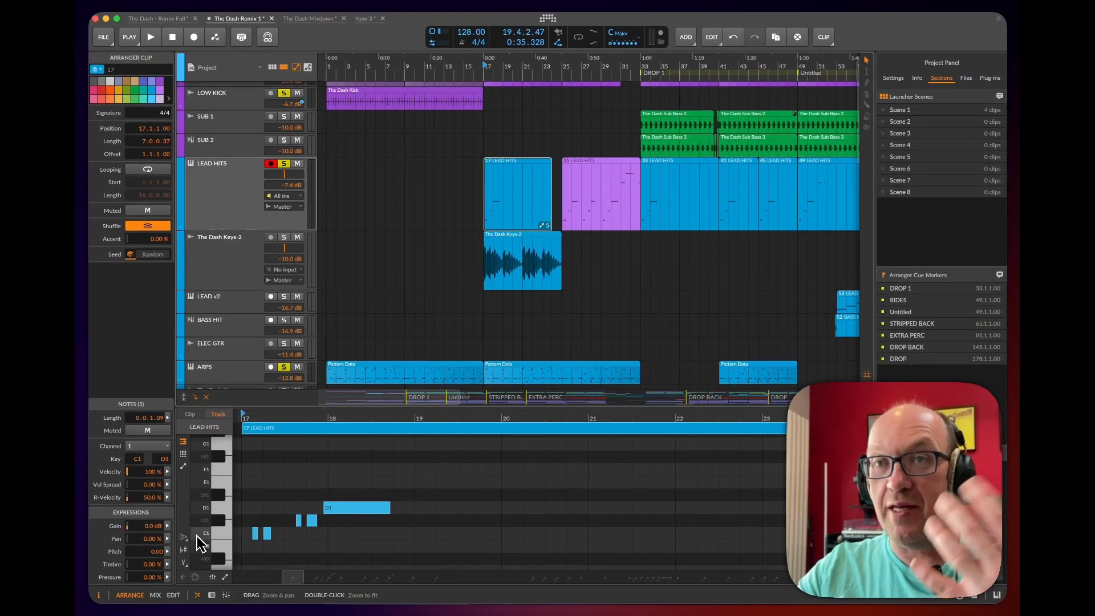
click(216, 533)
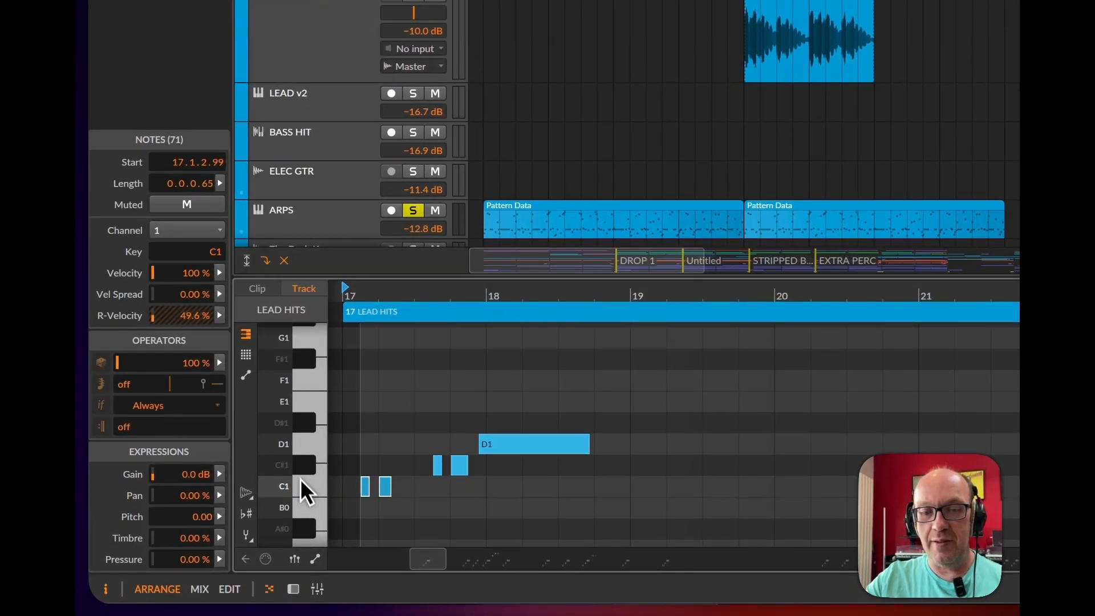
click(311, 467)
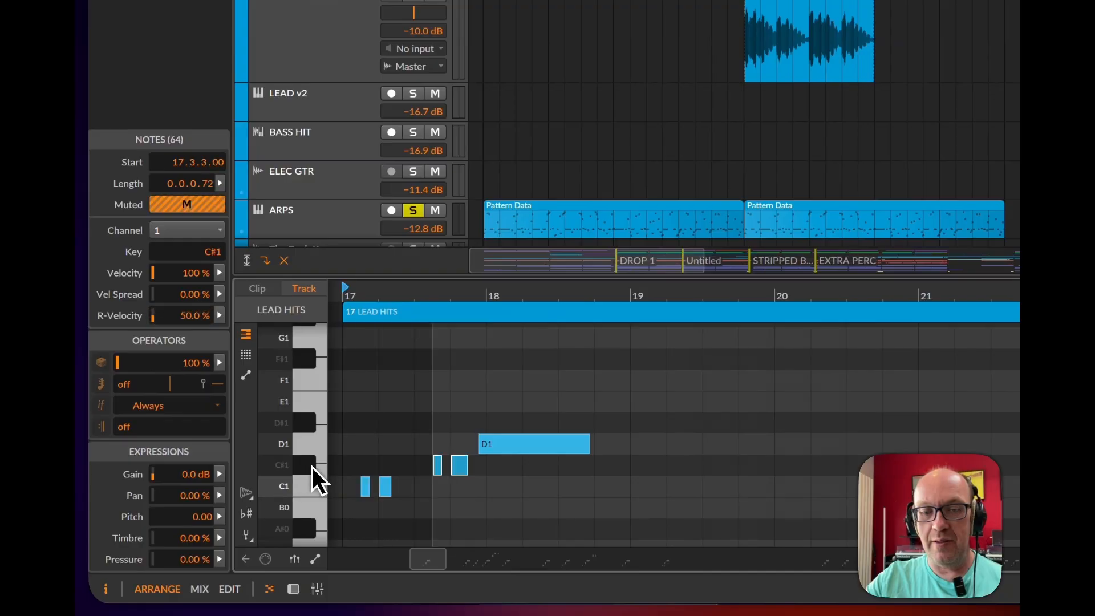
click(316, 447)
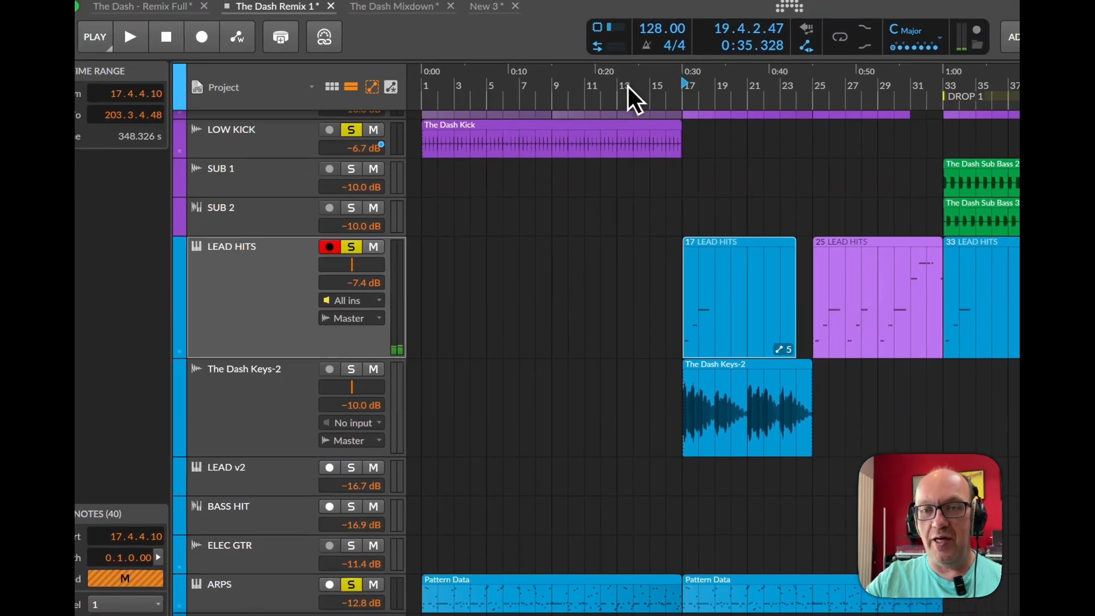
Play the soloed tracks from bar 17, then restart playback from bar 25
key(space)
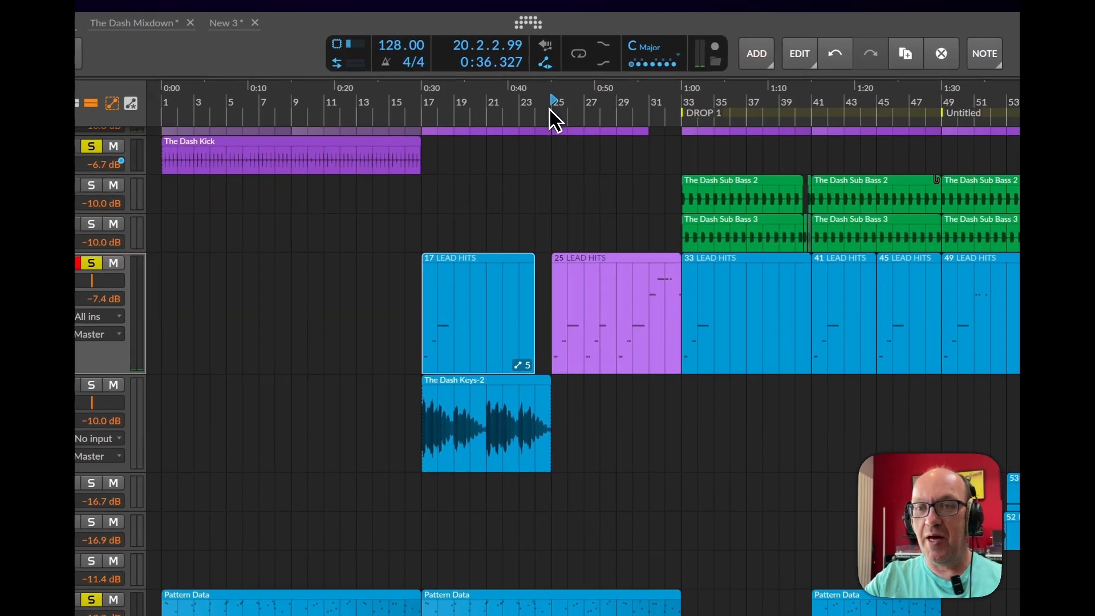
click(562, 71)
key(space)
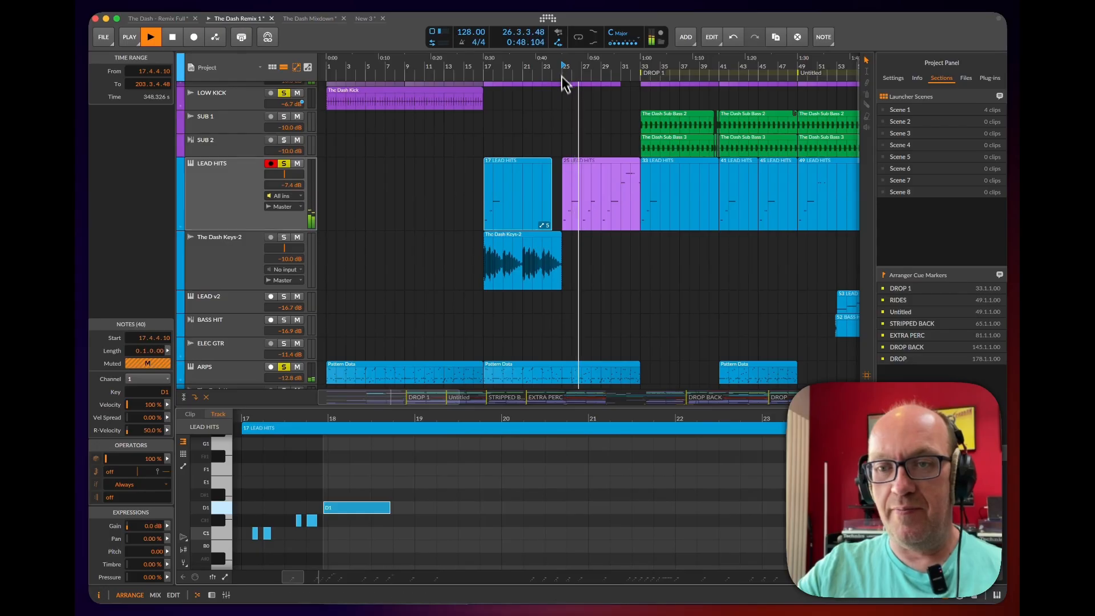
Solo RISER to hear it in the build-up, and set the play position to bar 33 at DROP 1
drag(617, 71, 616, 69)
scroll(582, 162, down, 10)
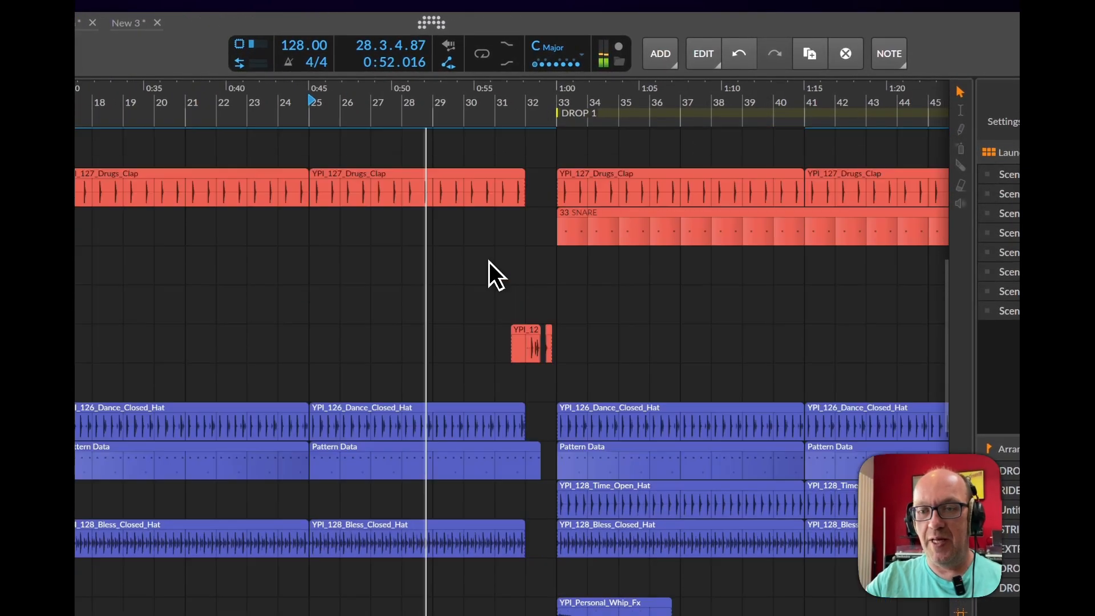
scroll(489, 262, down, 10)
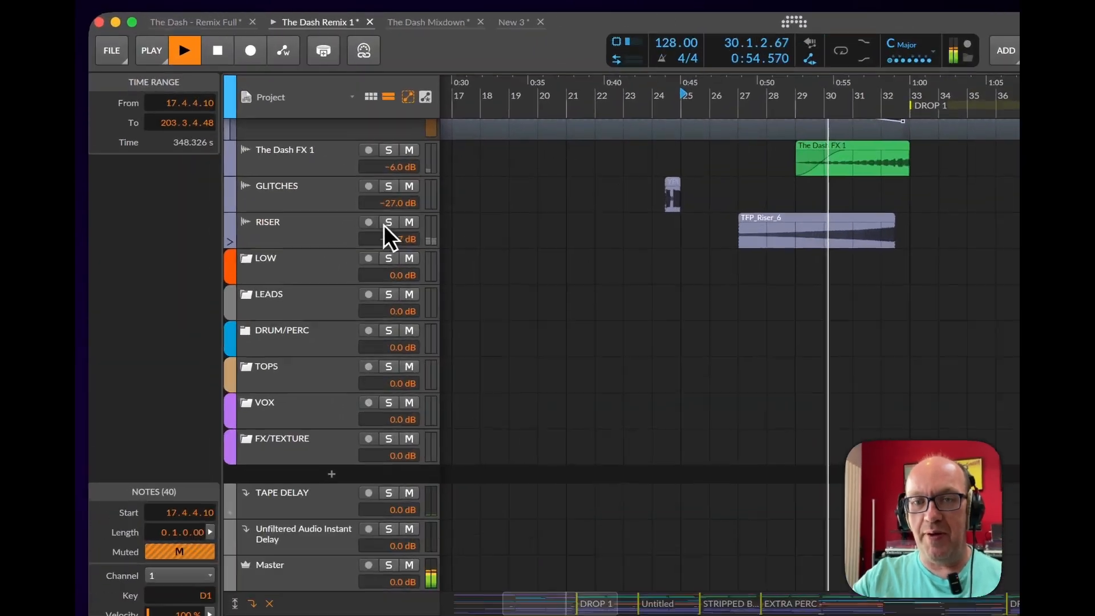
click(284, 148)
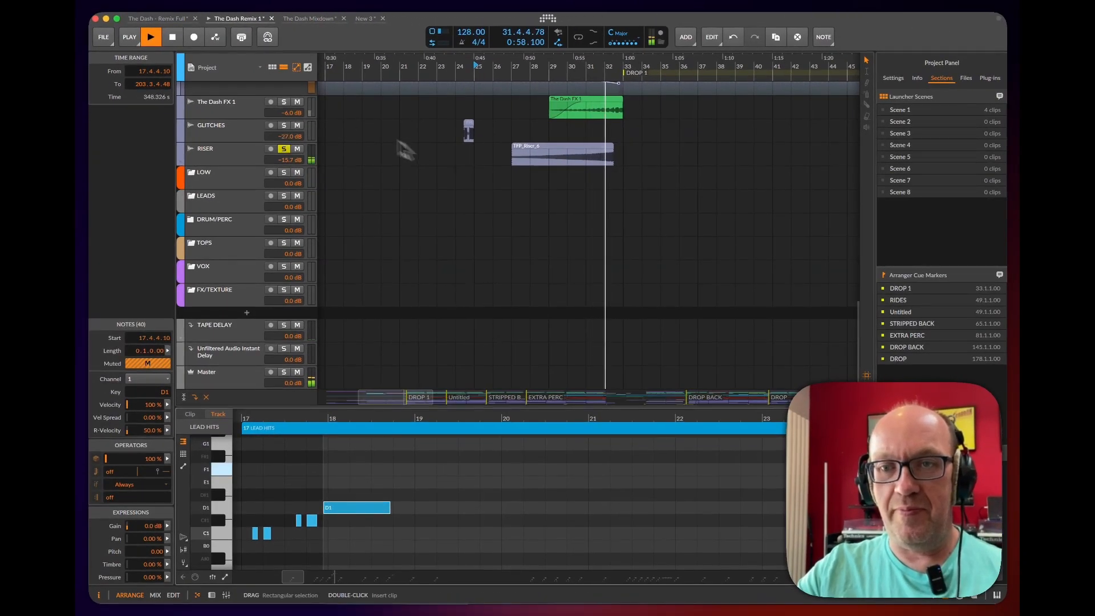
scroll(439, 165, up, 5)
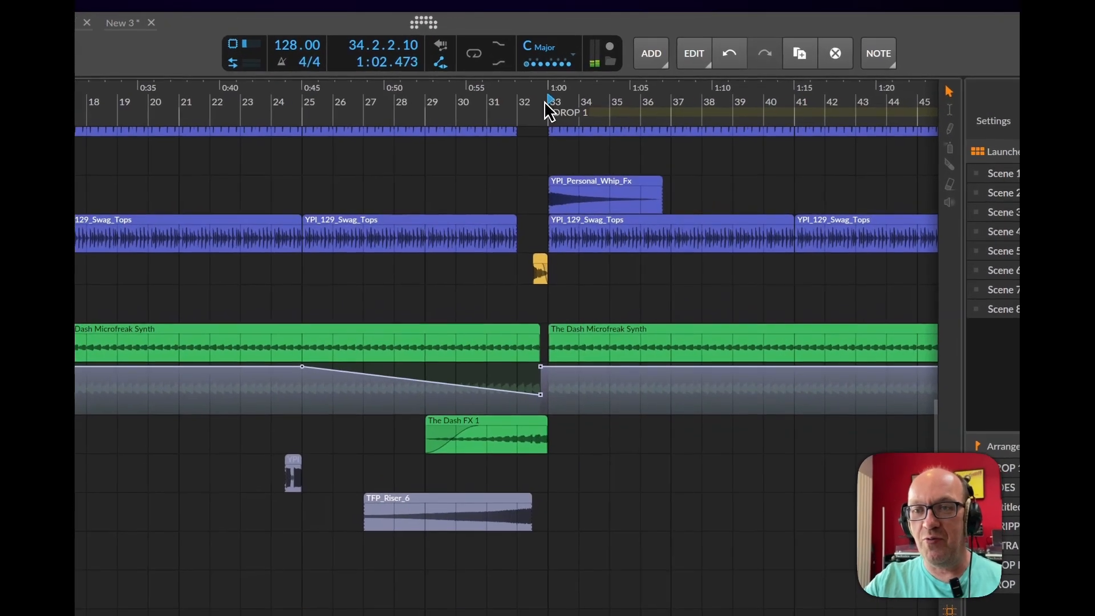
click(624, 66)
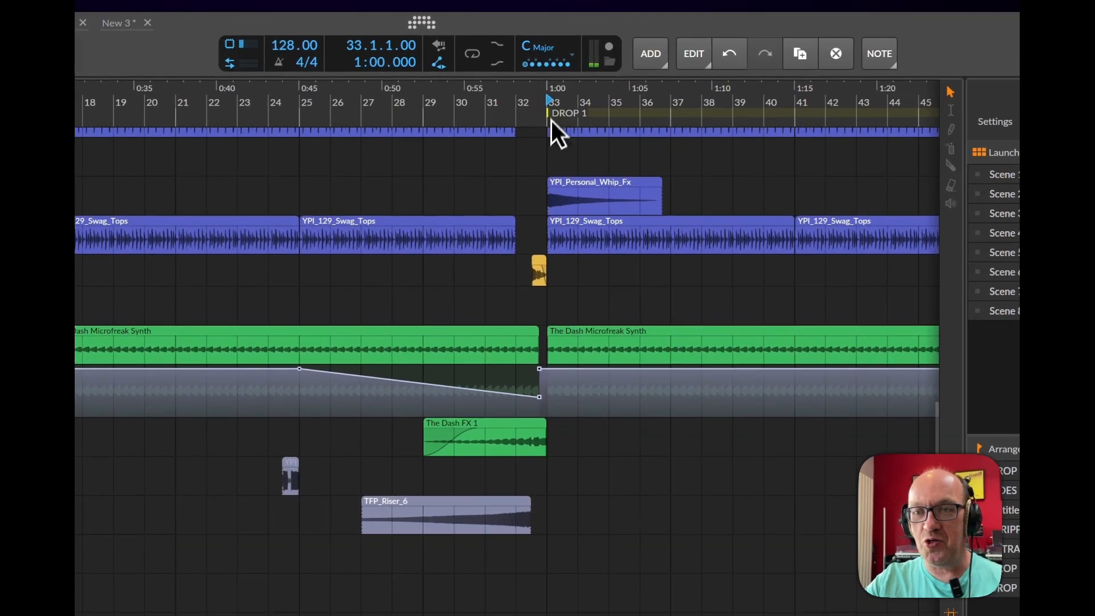
Turn off solo on LEAD HITS, ARPS, CHH LOOP, OH3, TOP PERCS, STUTTER VOX and RISER
scroll(622, 107, up, 15)
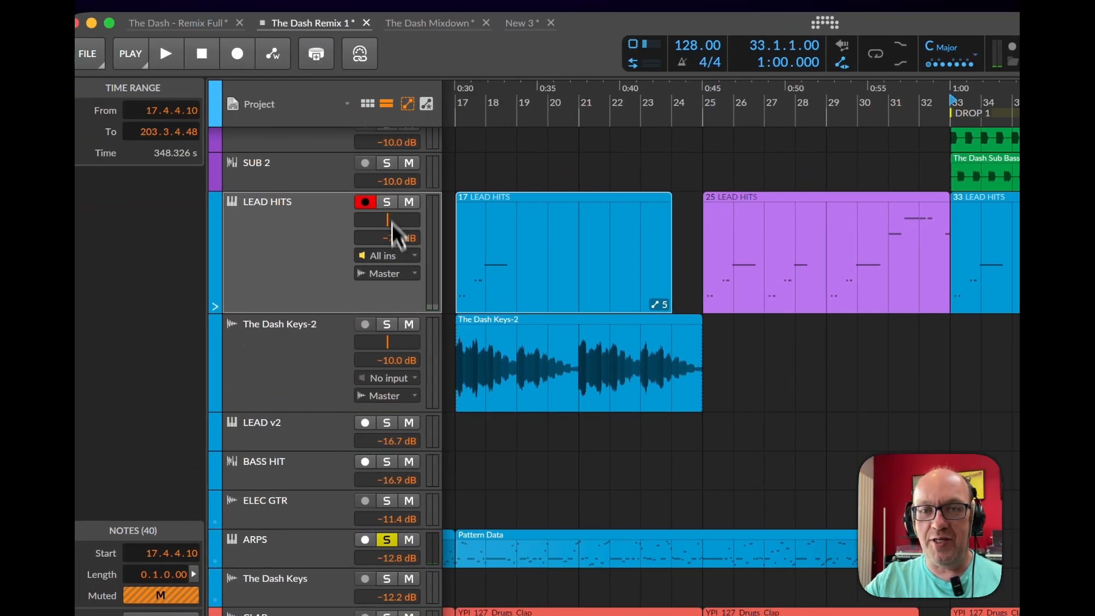
scroll(146, 214, down, 5)
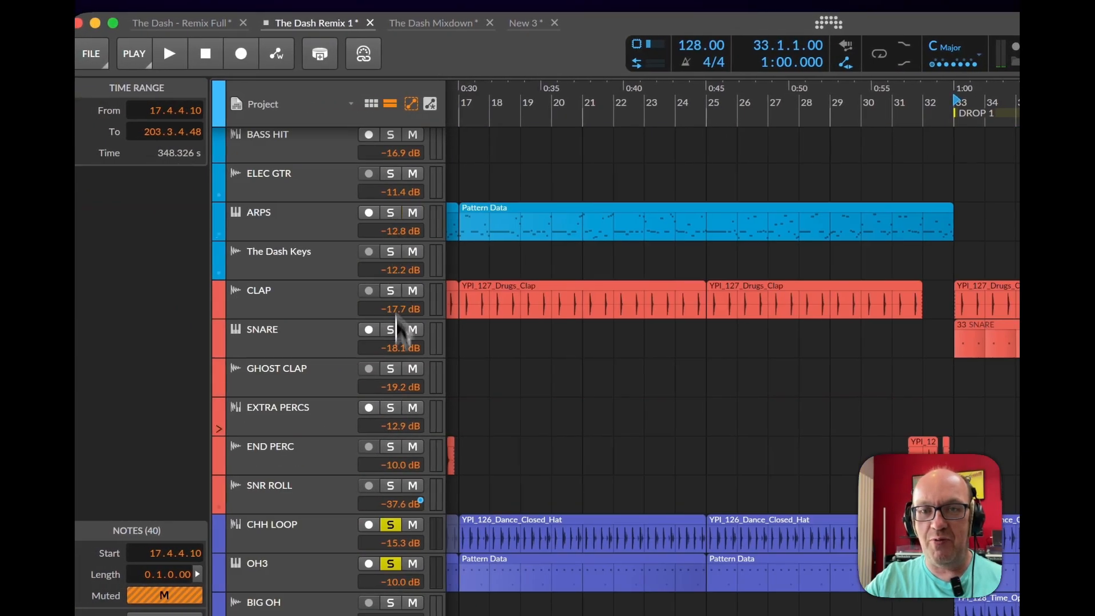
click(391, 525)
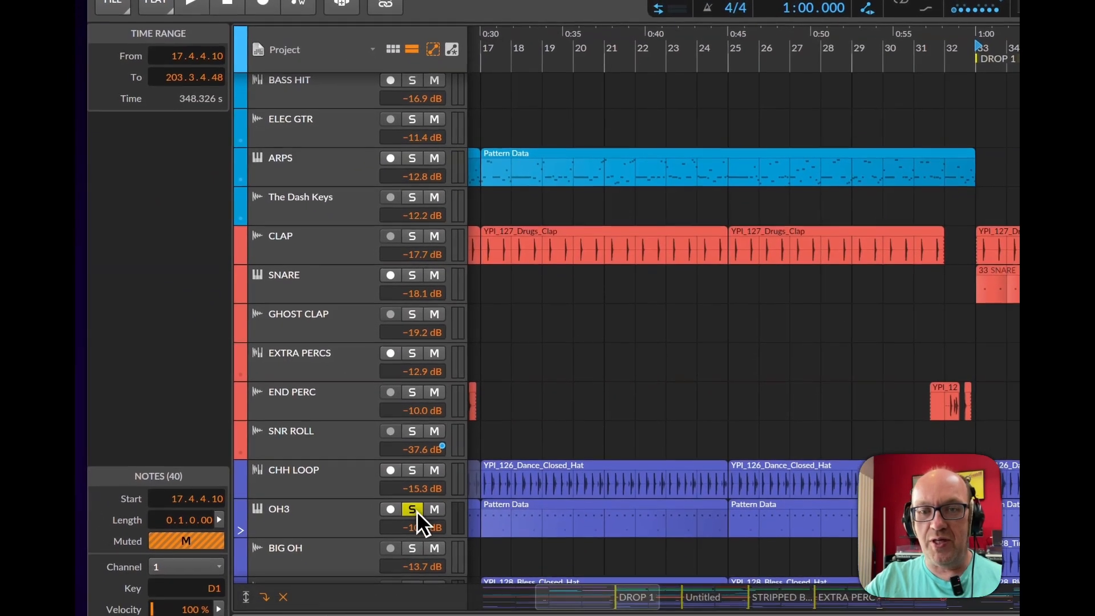
click(391, 563)
scroll(386, 536, down, 1)
scroll(405, 462, down, 10)
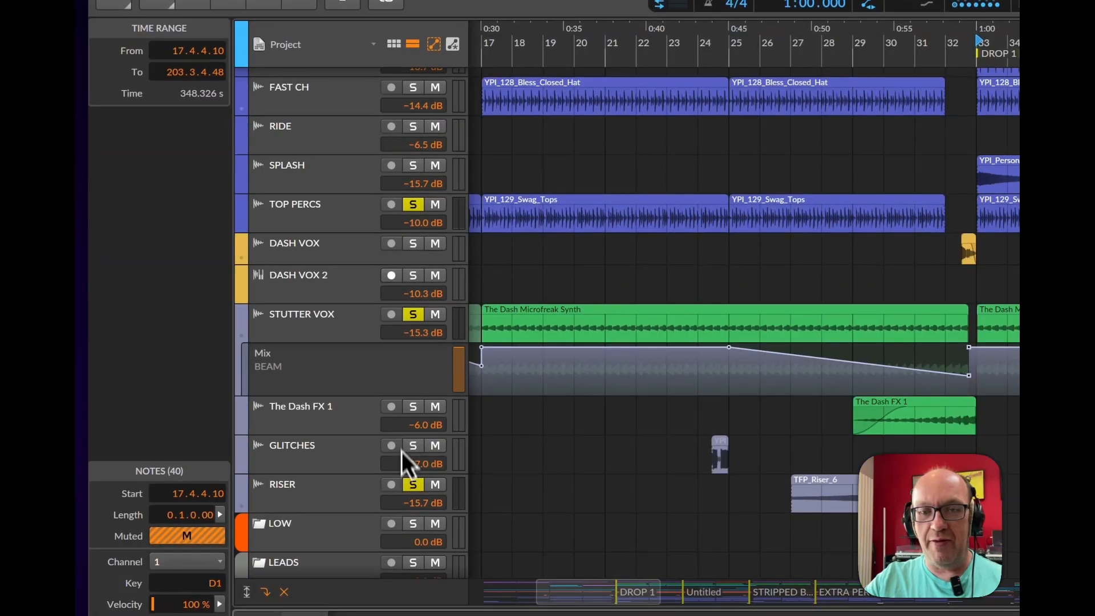
click(415, 209)
click(414, 315)
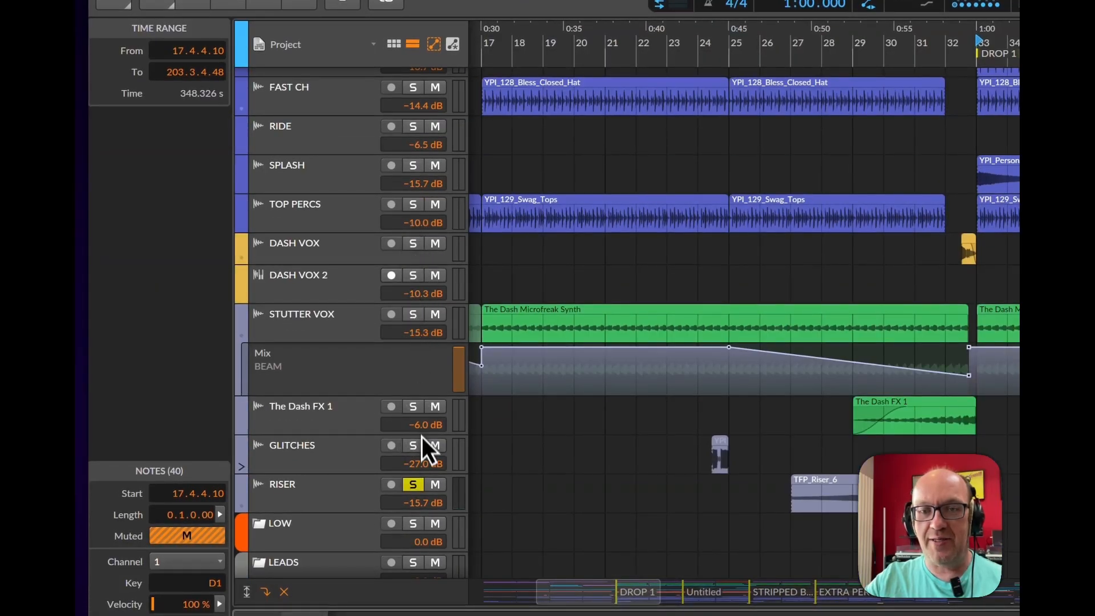
click(416, 485)
Turn off solo on LOW KICK and Kick 2
scroll(411, 445, down, 5)
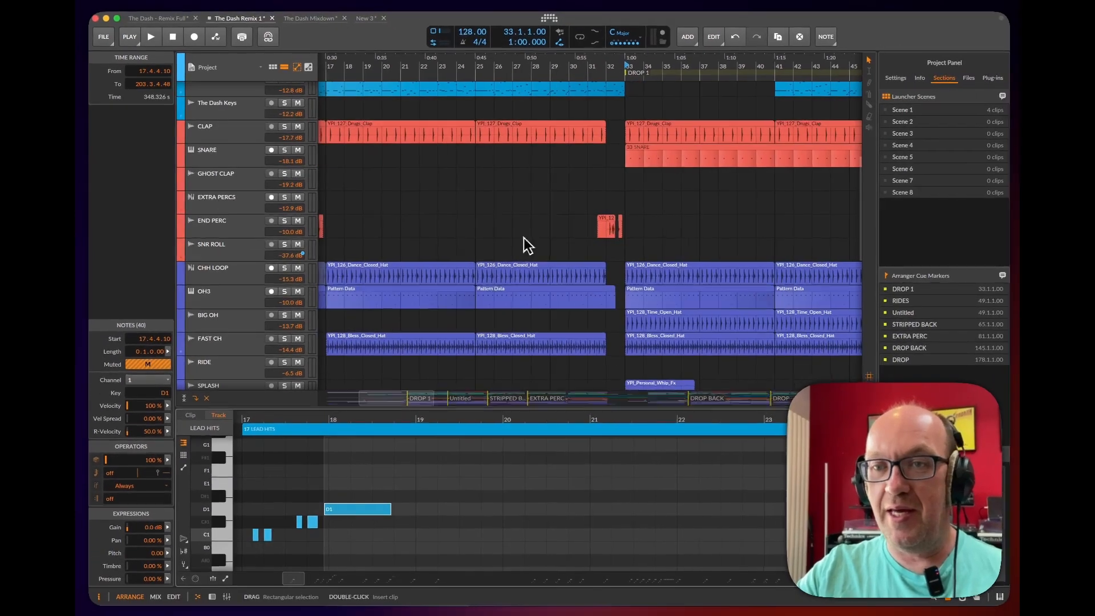
scroll(524, 238, up, 10)
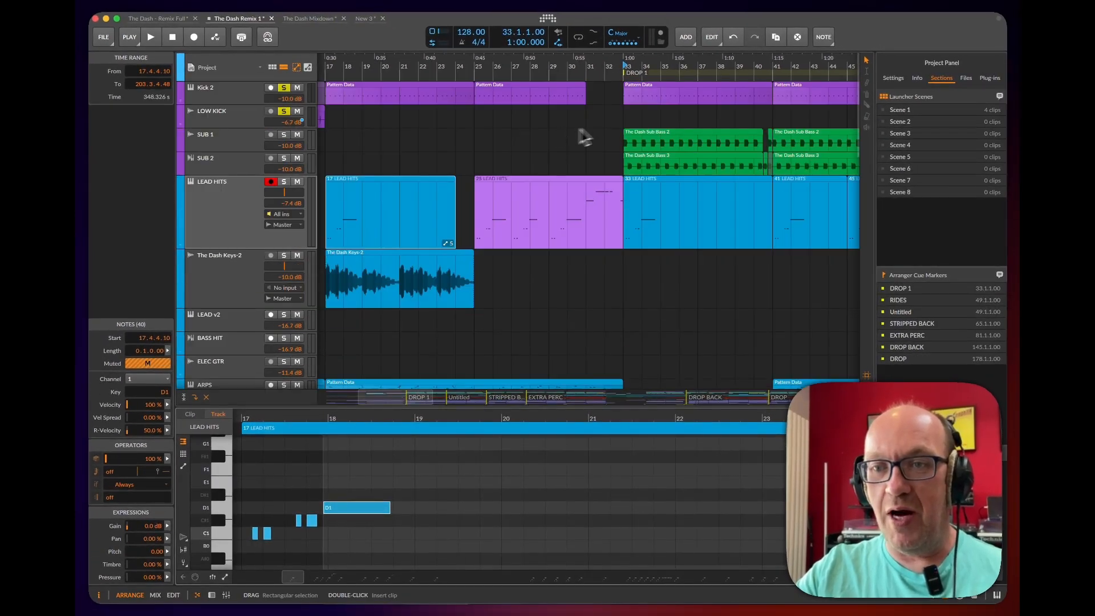
click(577, 65)
click(620, 64)
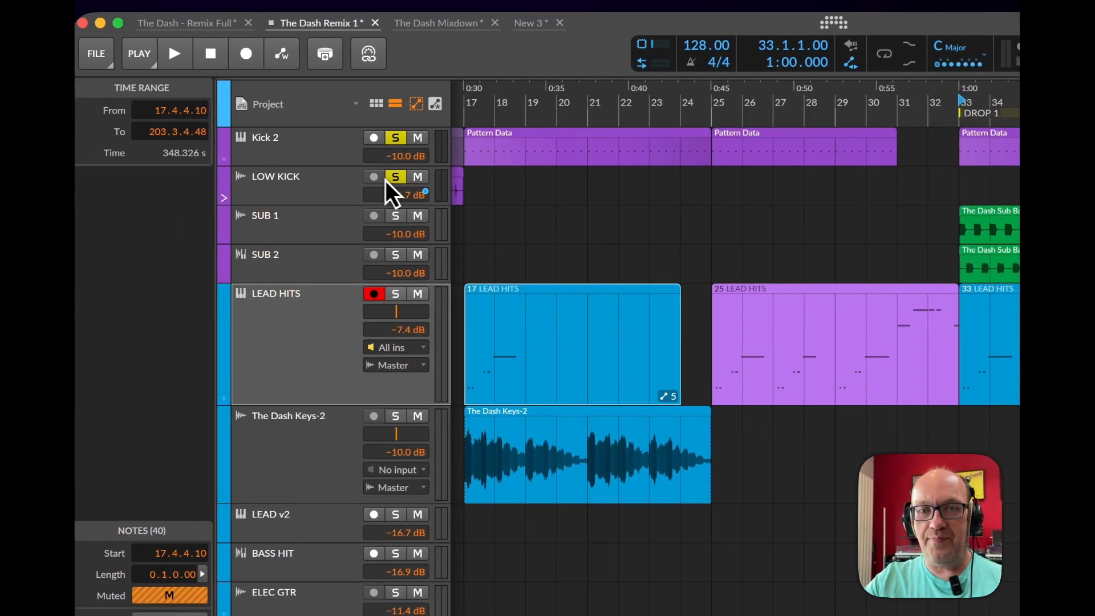
click(293, 176)
click(294, 137)
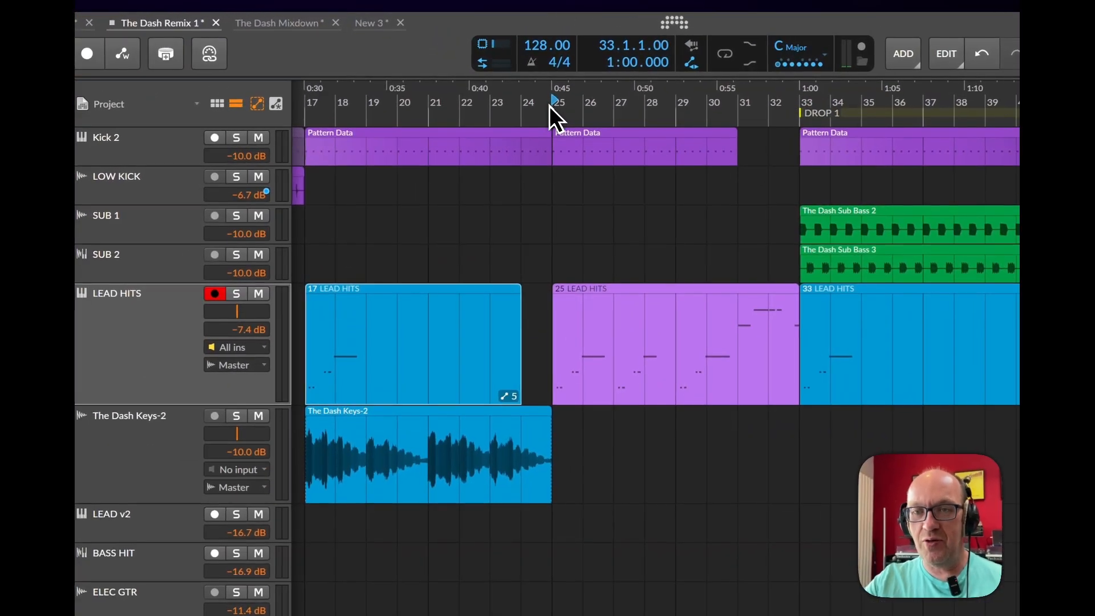
Set the play position to bar 25 and examine the texture clip on GLITCHES leading up to it
click(475, 68)
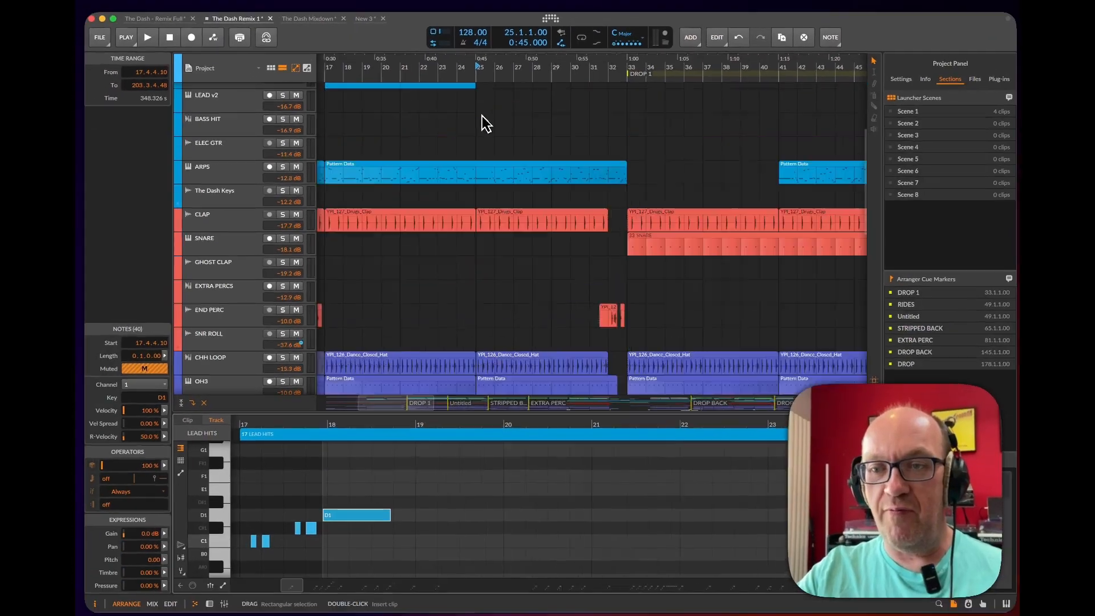
scroll(562, 176, down, 10)
scroll(480, 115, down, 5)
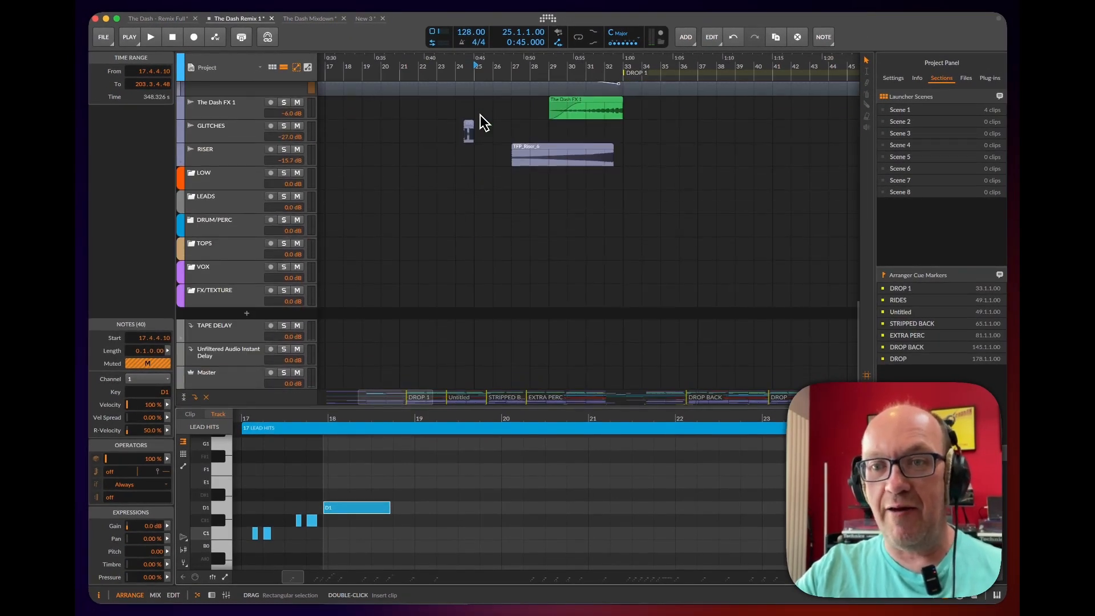
scroll(480, 114, up, 3)
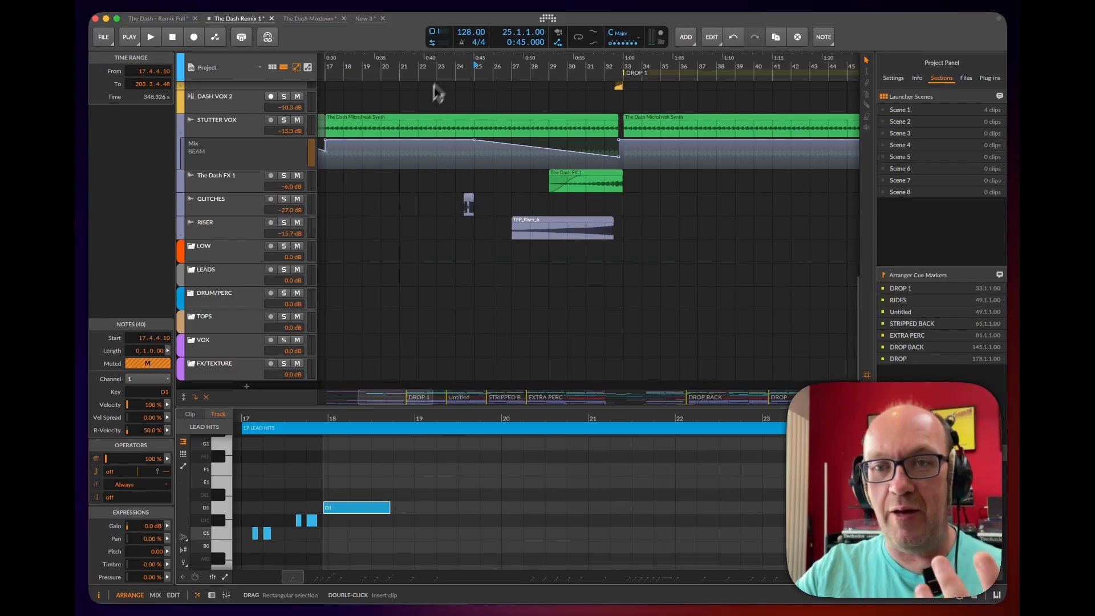
scroll(550, 107, up, 10)
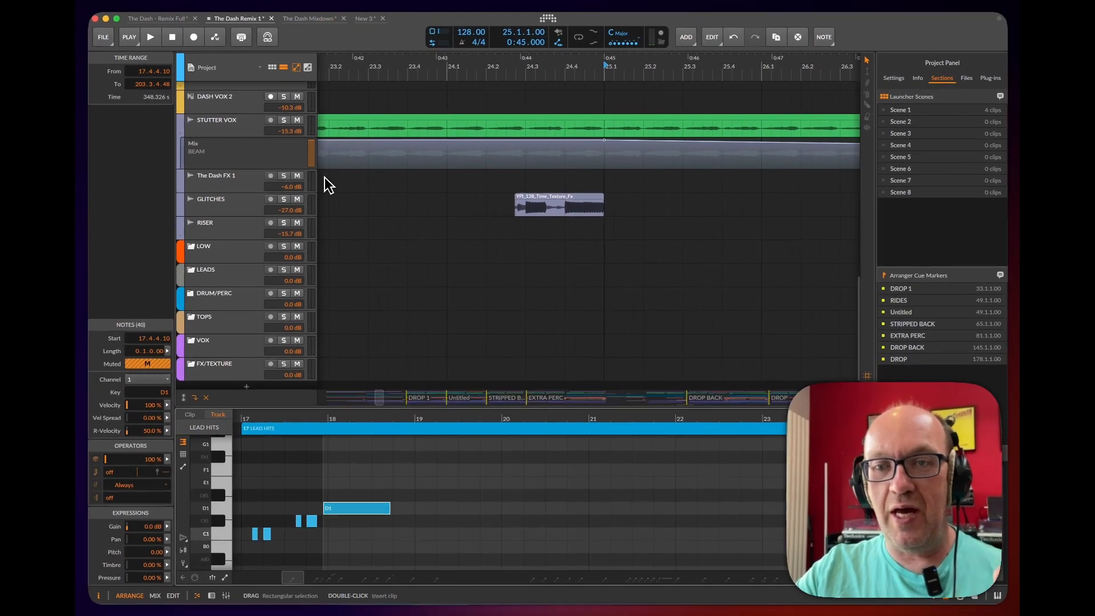
scroll(436, 207, down, 3)
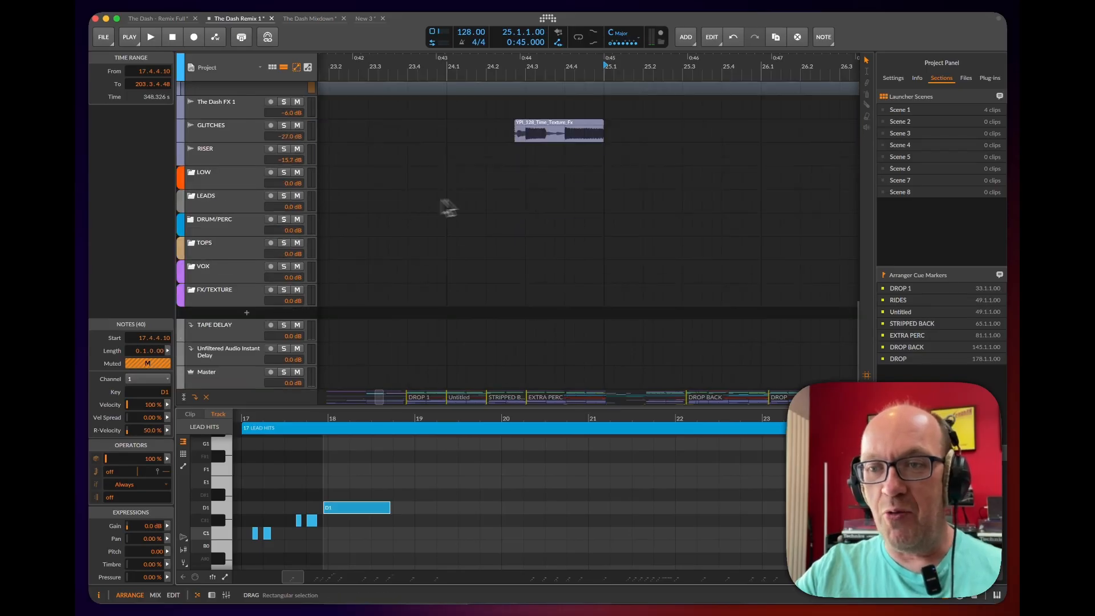
scroll(478, 180, up, 6)
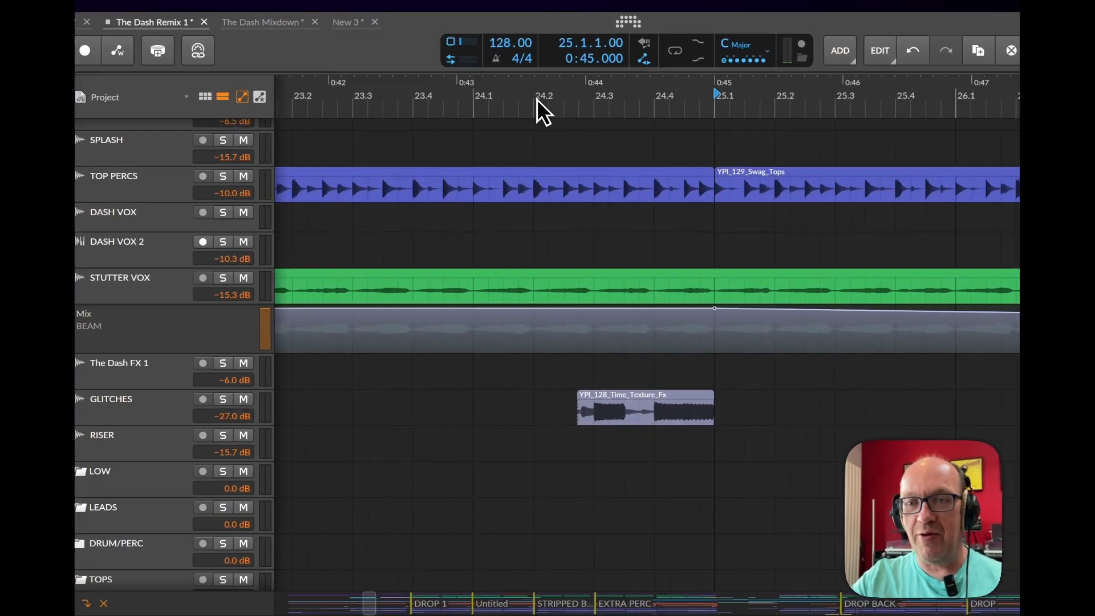
scroll(489, 72, down, 6)
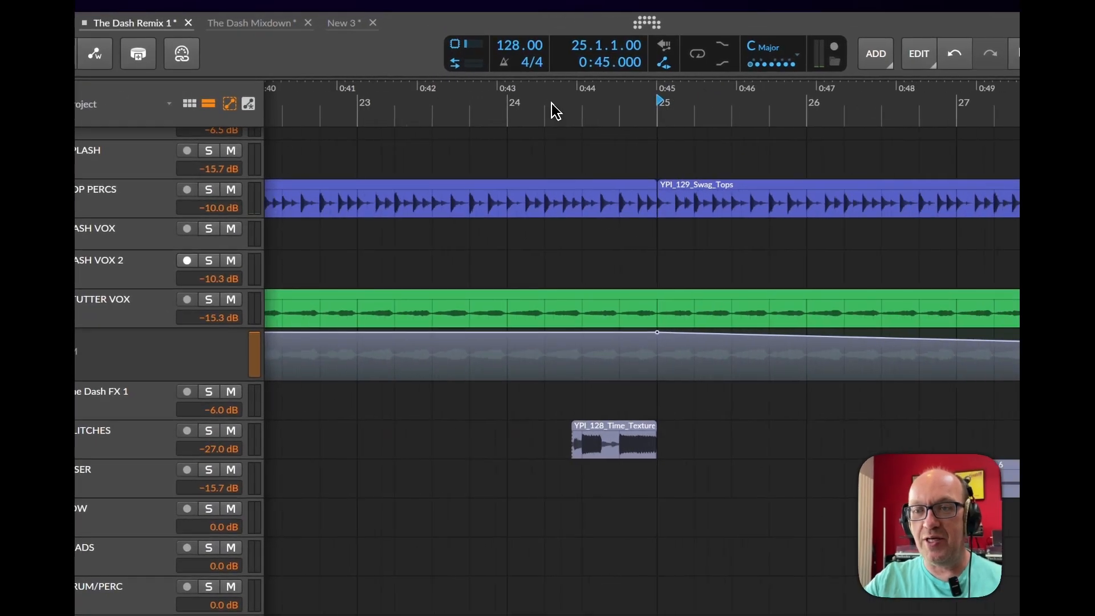
Select the DASH VOX track and increase its height to show its volume and routing controls
scroll(556, 111, down, 2)
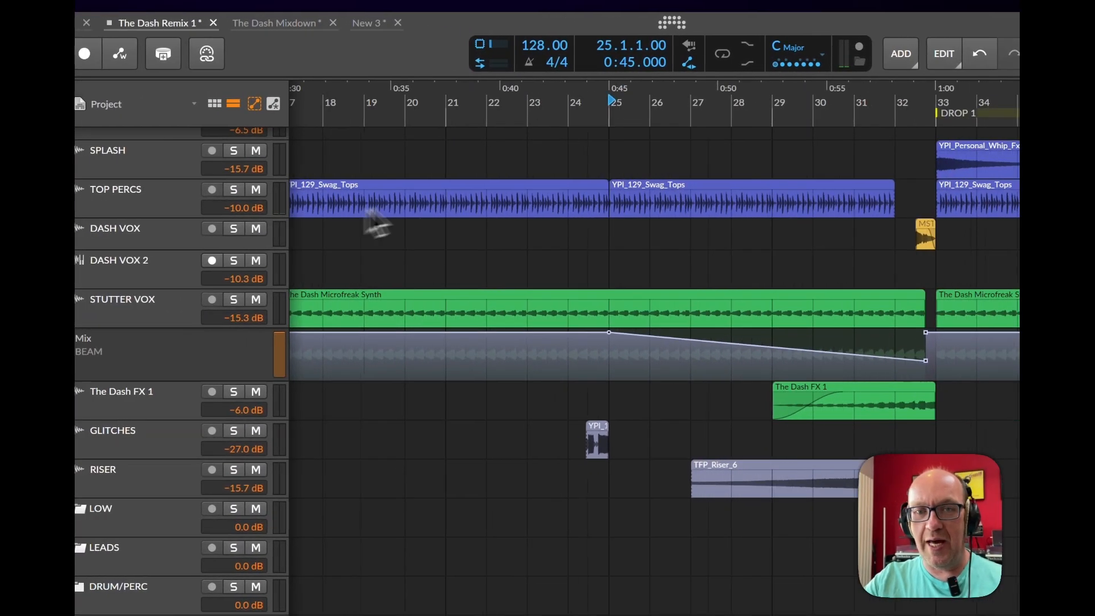
click(323, 235)
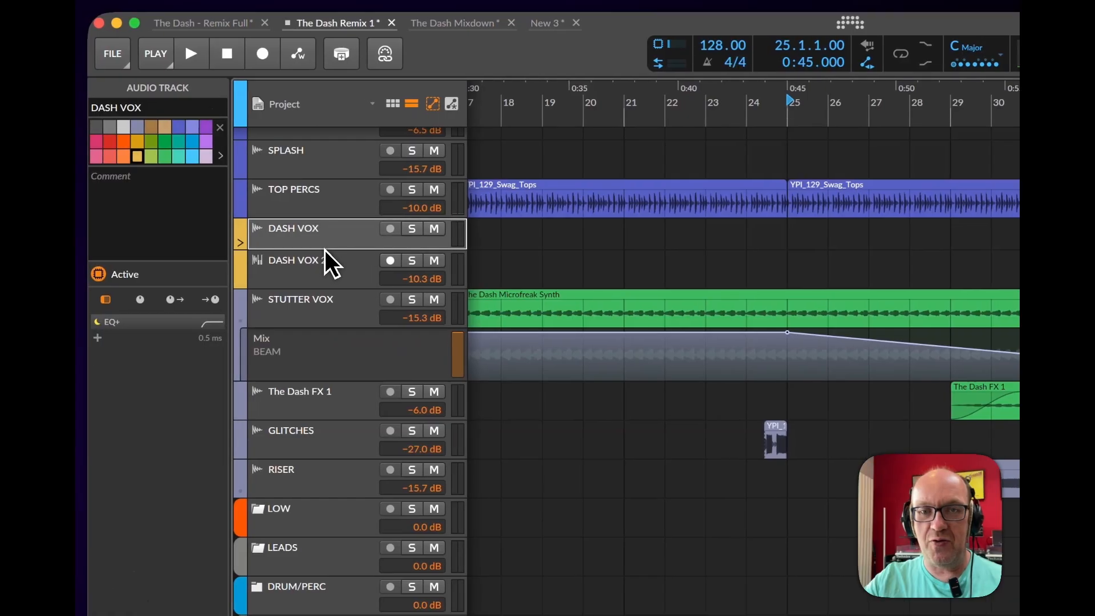
drag(319, 249, 324, 301)
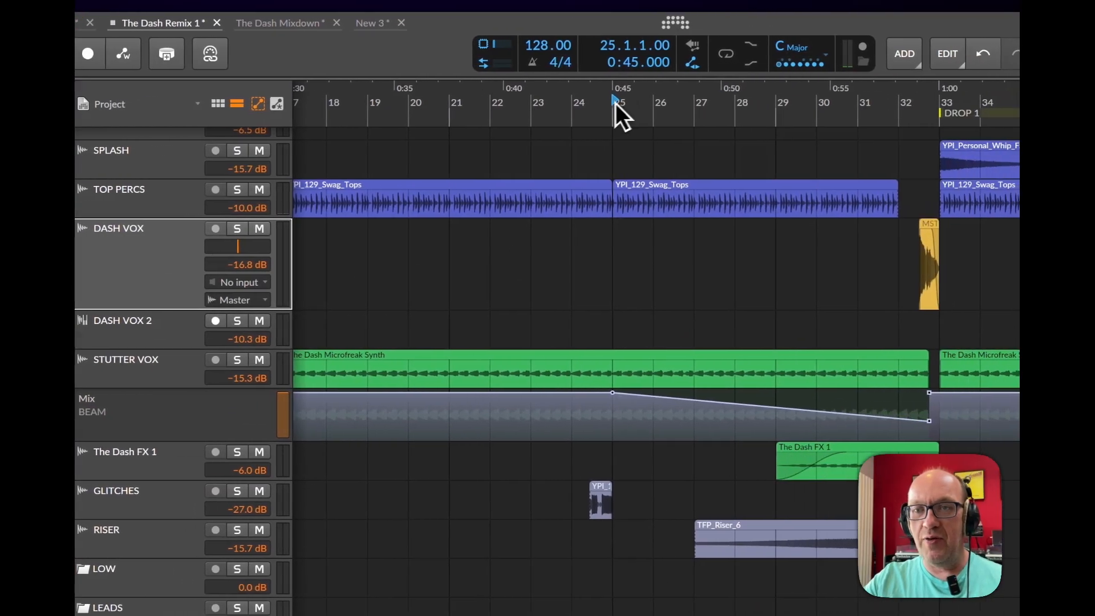
Play the build-up from bar 25 into DROP 1, viewing the percussion, vocal and riser tracks, and stop playback
key(space)
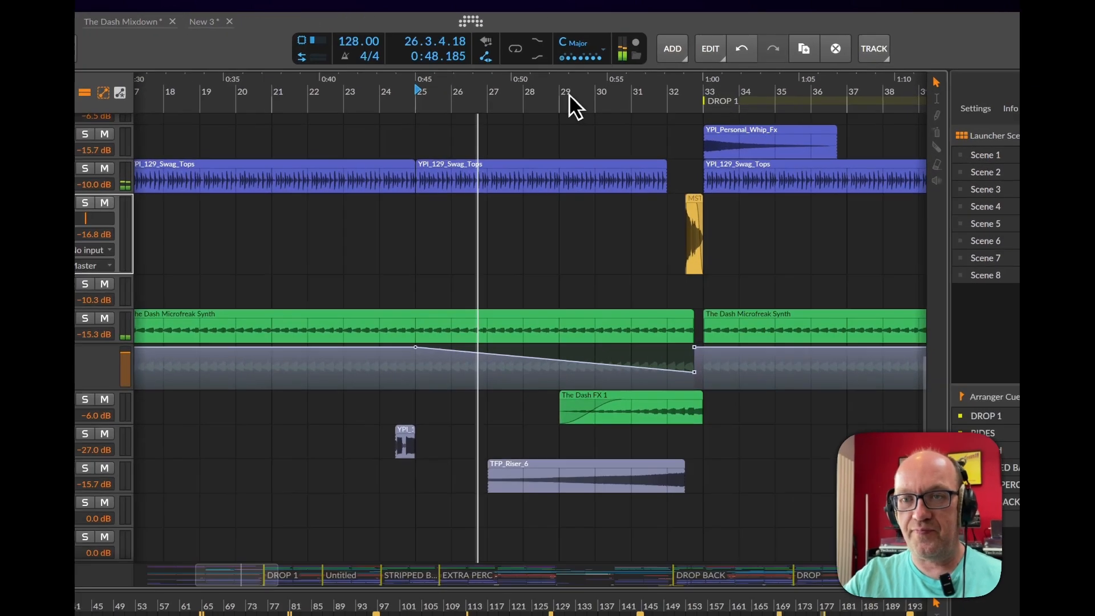
drag(611, 70, 610, 70)
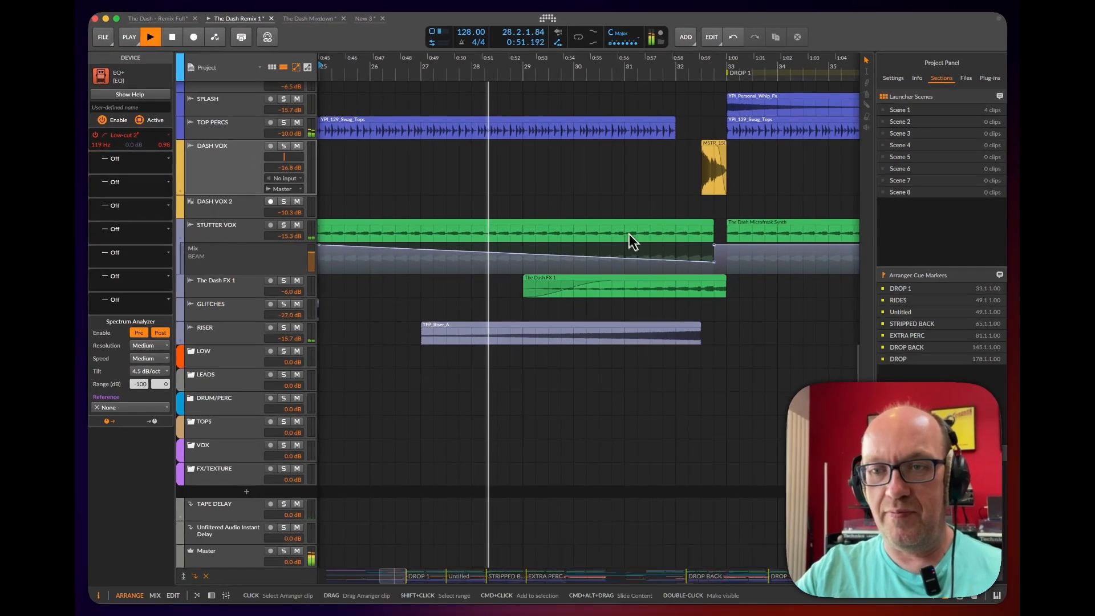
scroll(632, 237, up, 3)
scroll(647, 269, down, 3)
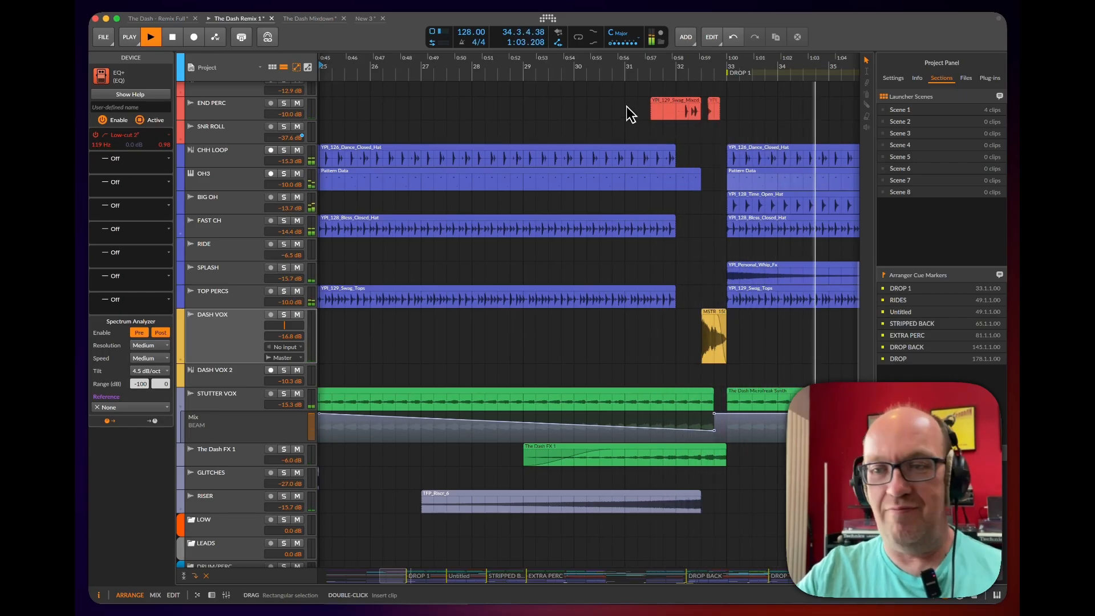
key(space)
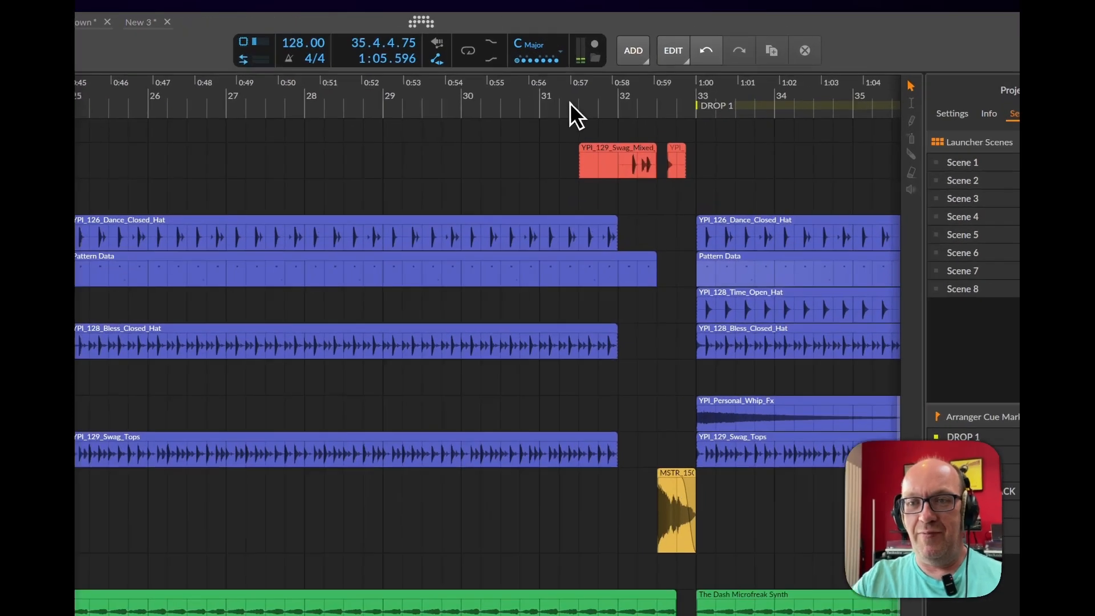
Set the play position to 31.3.1.00, solo END PERC during playback, turn the solo off and stop
click(652, 67)
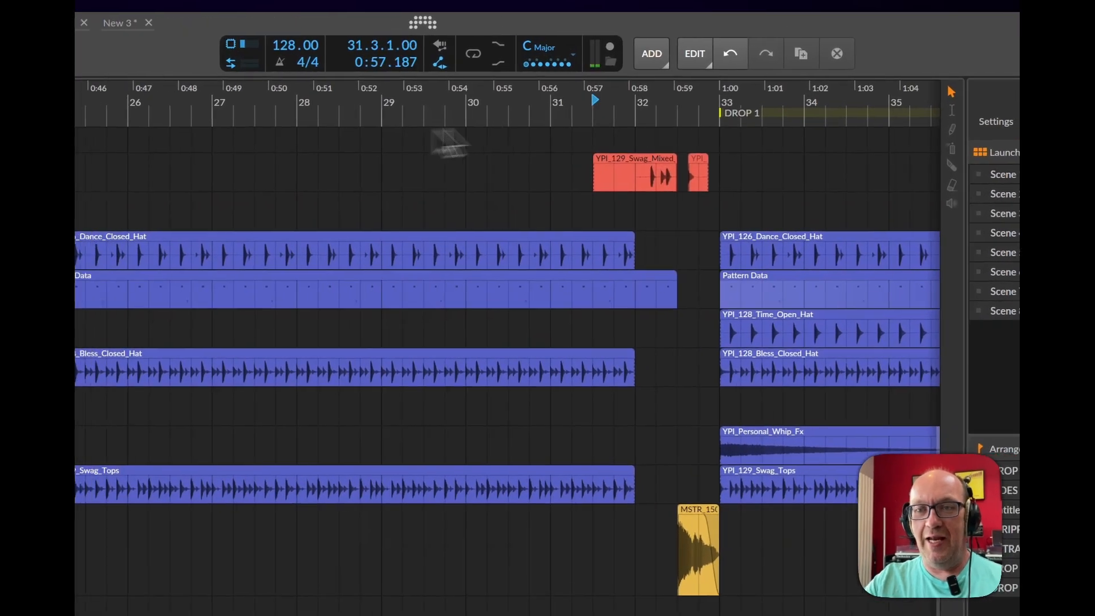
key(space)
click(235, 164)
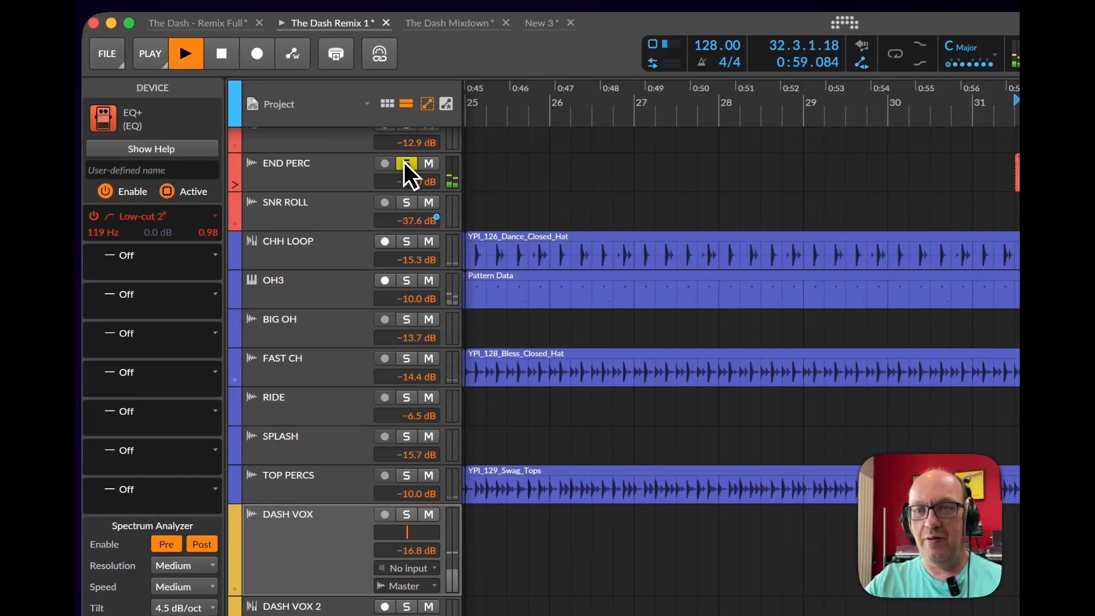
click(404, 163)
key(space)
Select the GLITCHES track and play from around bar 24 to hear its texture clip
scroll(612, 509, down, 5)
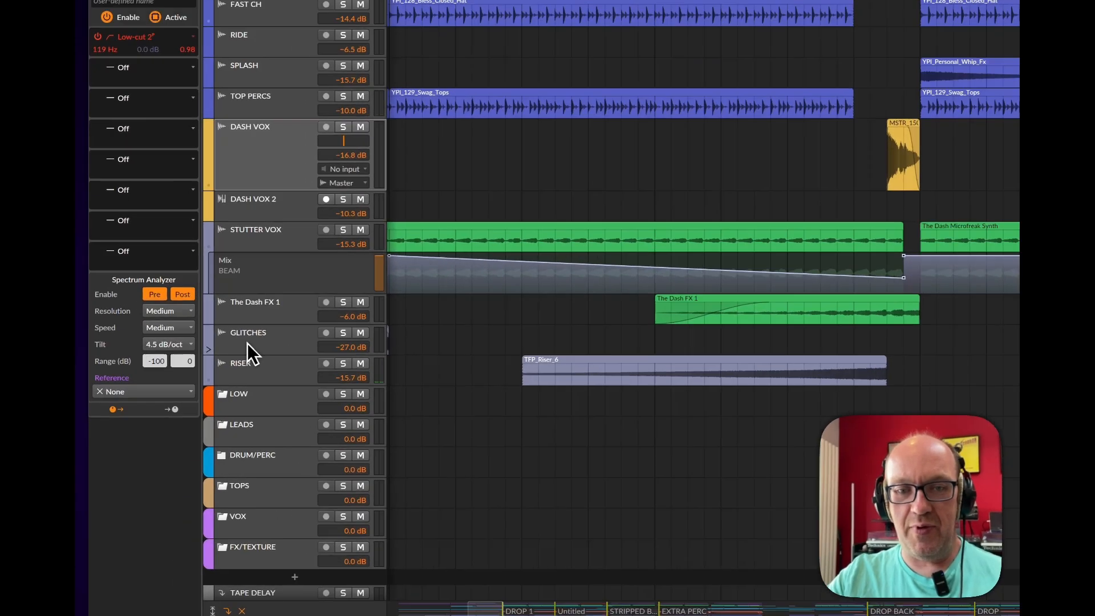
click(225, 369)
scroll(520, 80, down, 8)
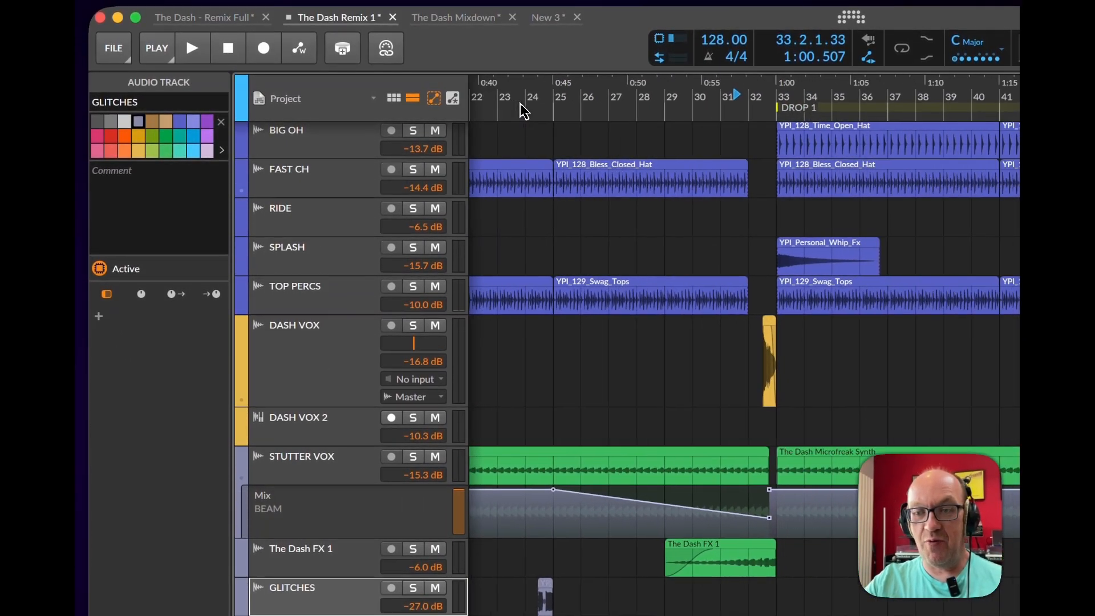
scroll(520, 103, right, 1)
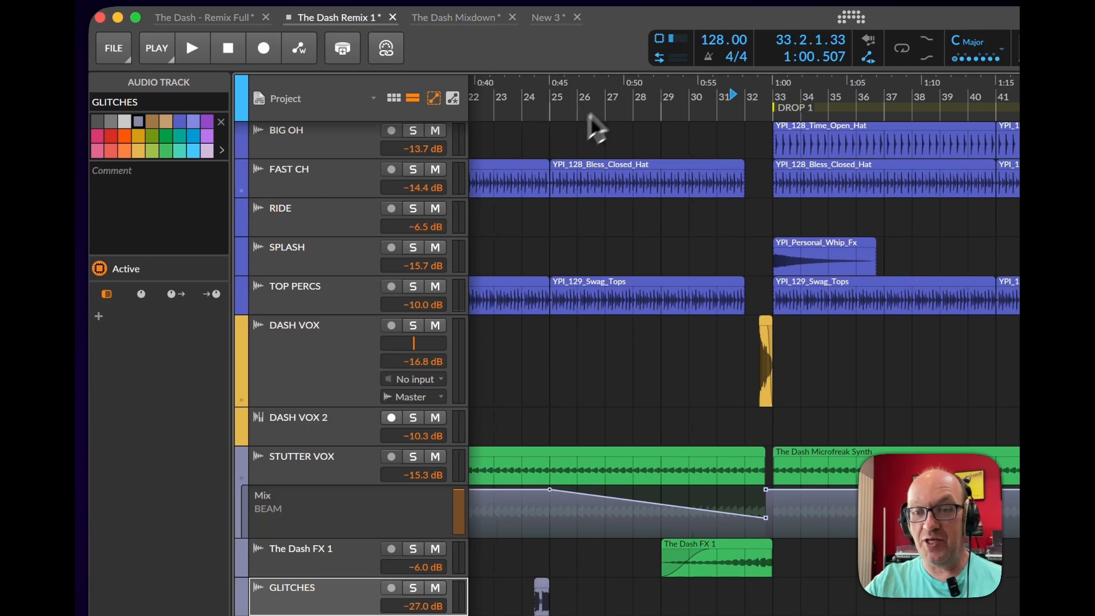
key(space)
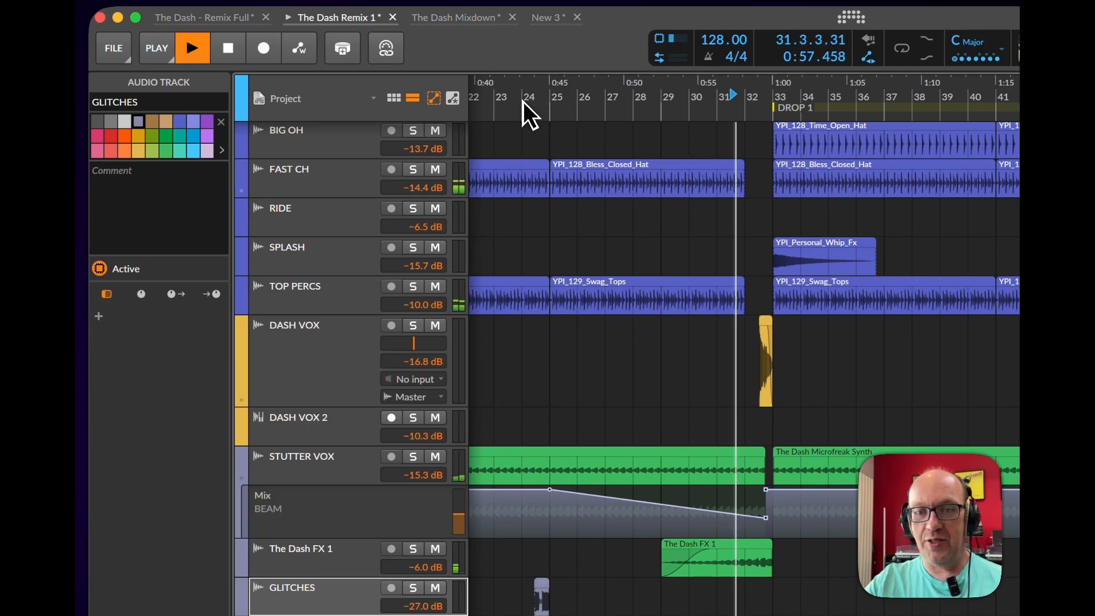
click(520, 97)
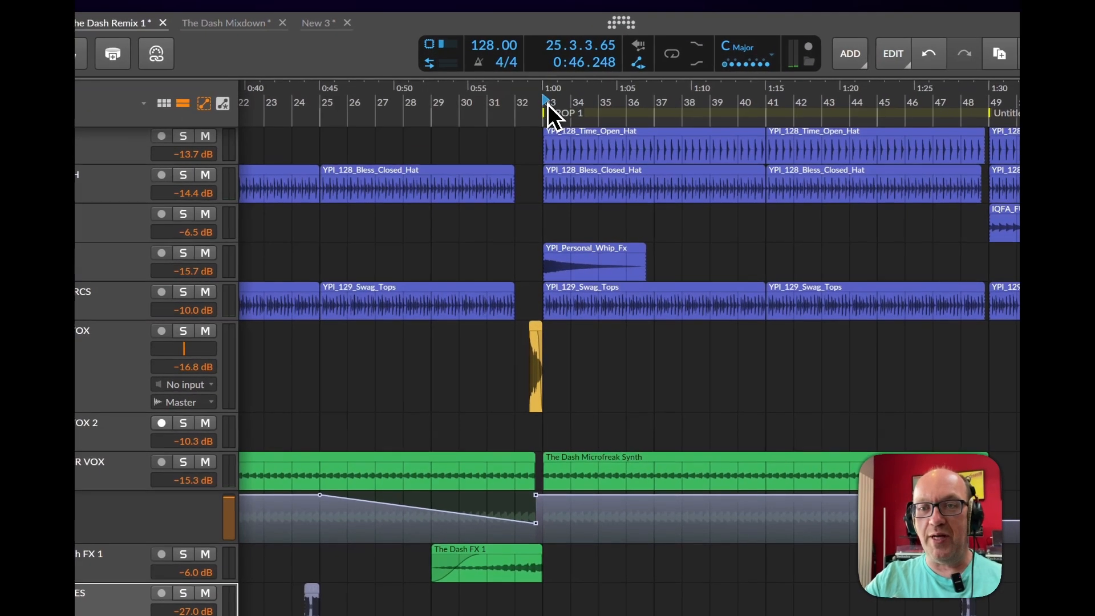
Play from bar 33 at DROP 1 and look over the clips across all tracks in the drop
click(505, 72)
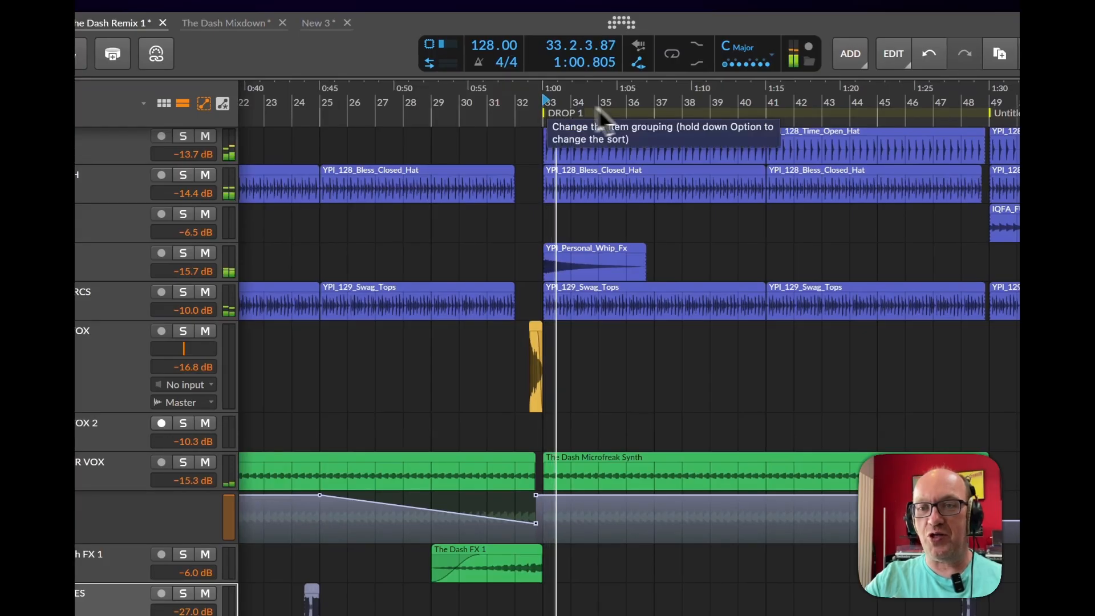
scroll(730, 112, right, 3)
scroll(729, 112, down, 5)
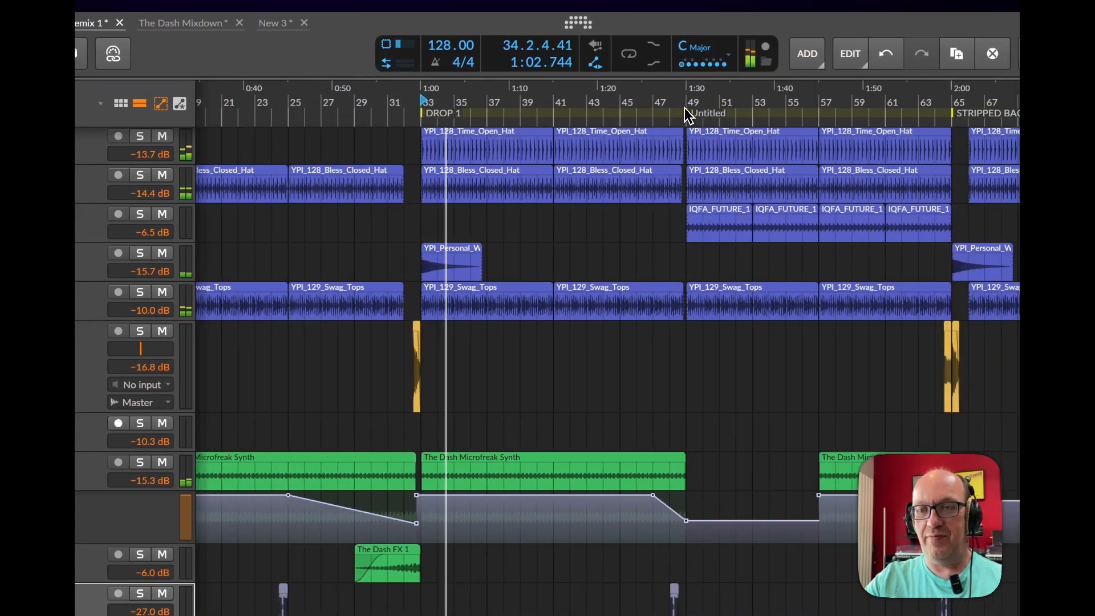
scroll(689, 116, down, 5)
scroll(525, 212, up, 5)
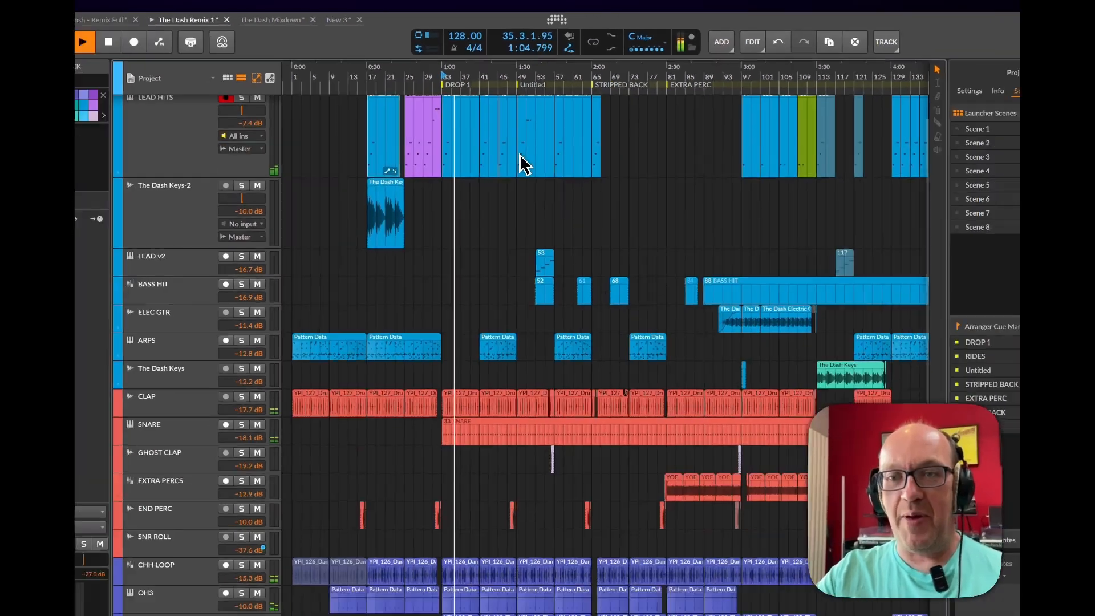
Examine the kick and sub bass tracks during the drop, selecting SUB 2 and LOW KICK
scroll(524, 165, up, 3)
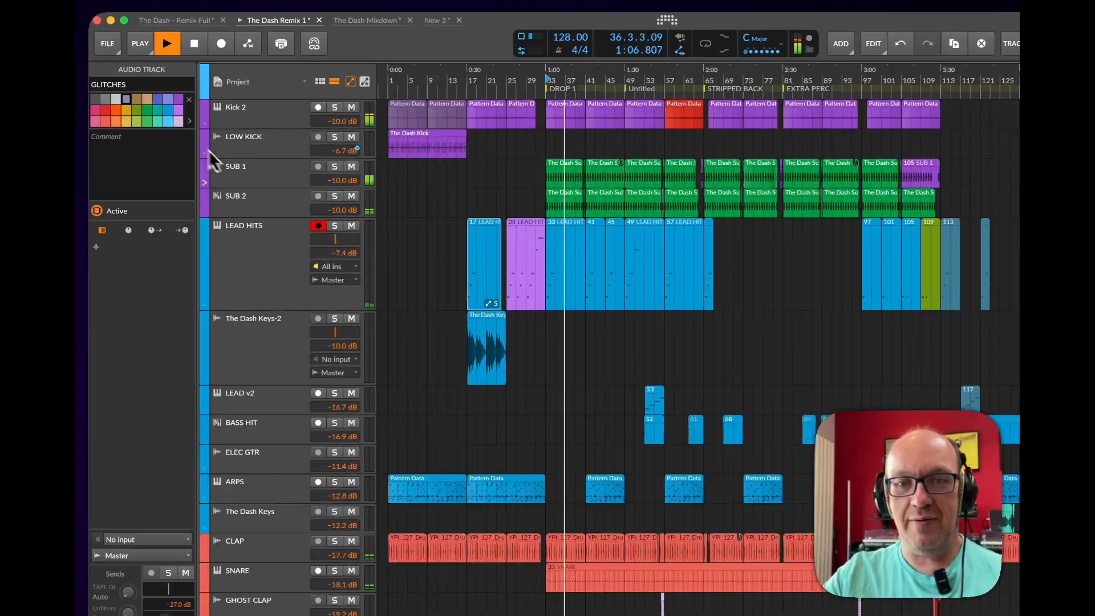
click(209, 136)
click(217, 162)
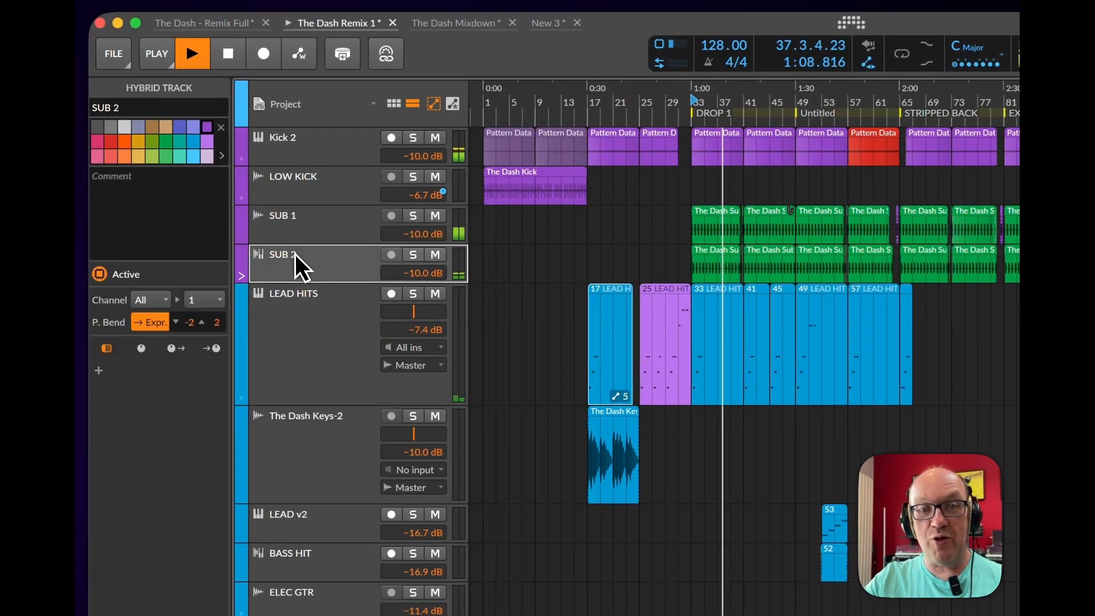
click(300, 186)
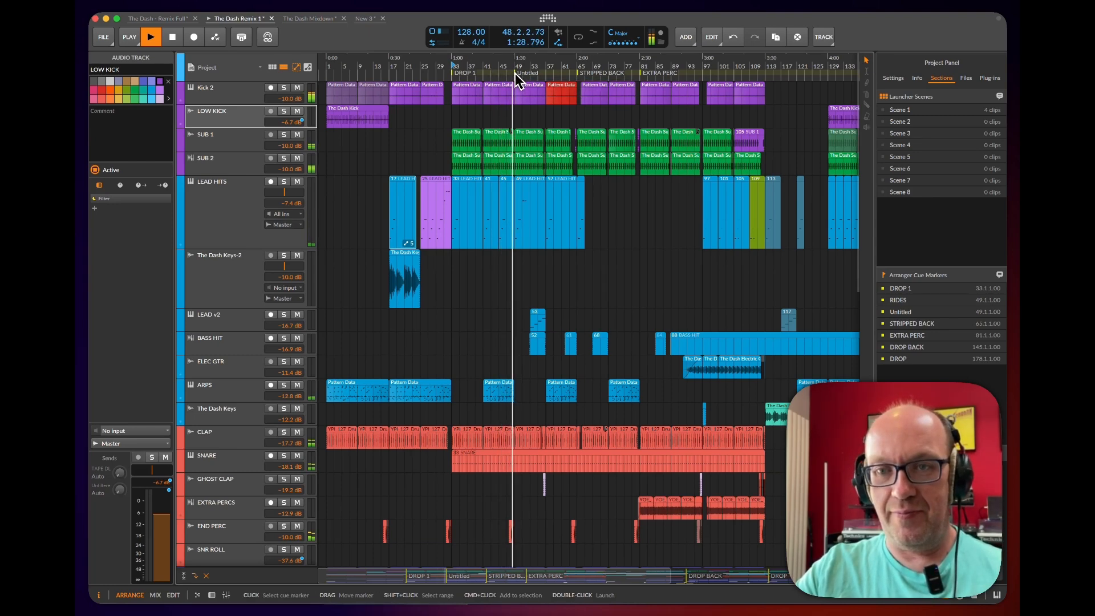
Solo RIDE briefly during the section starting at bar 49, turn its solo off and select the track
drag(513, 68, 500, 171)
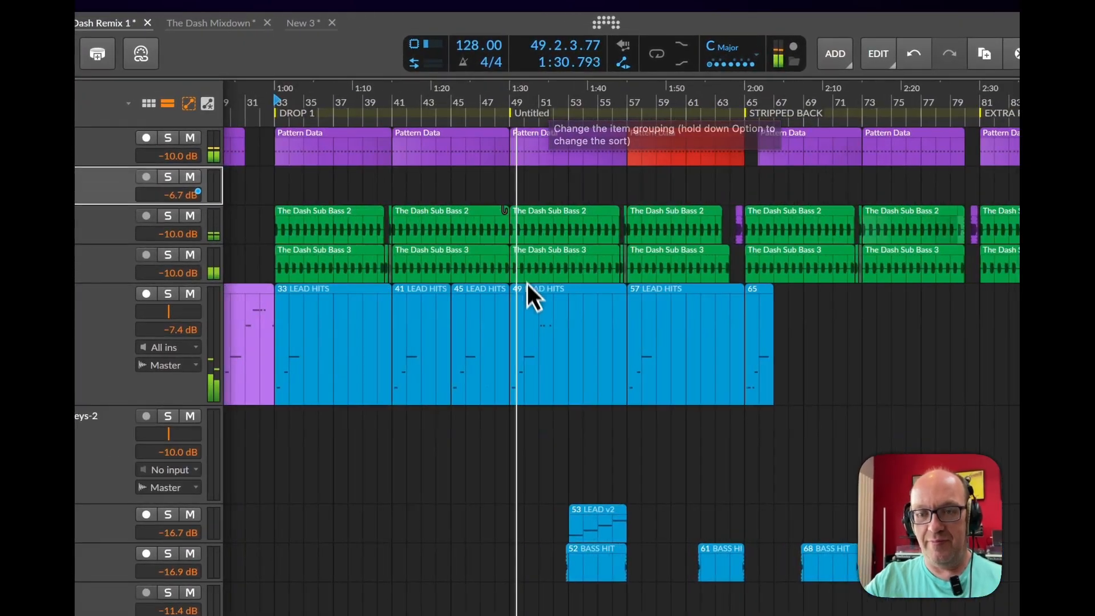
scroll(530, 302, down, 5)
scroll(536, 314, down, 5)
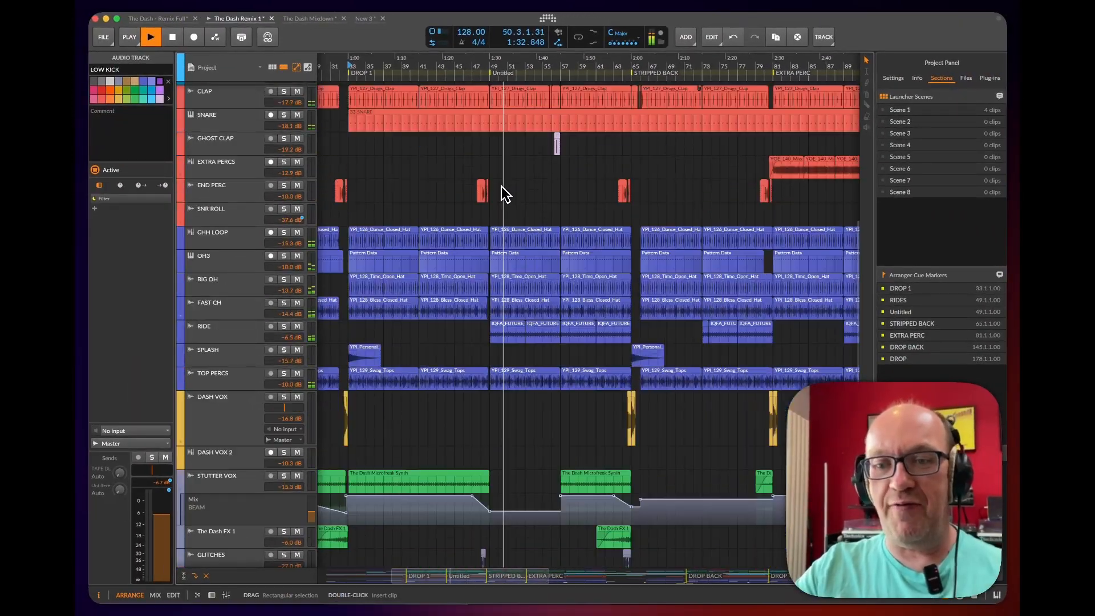
scroll(504, 194, down, 4)
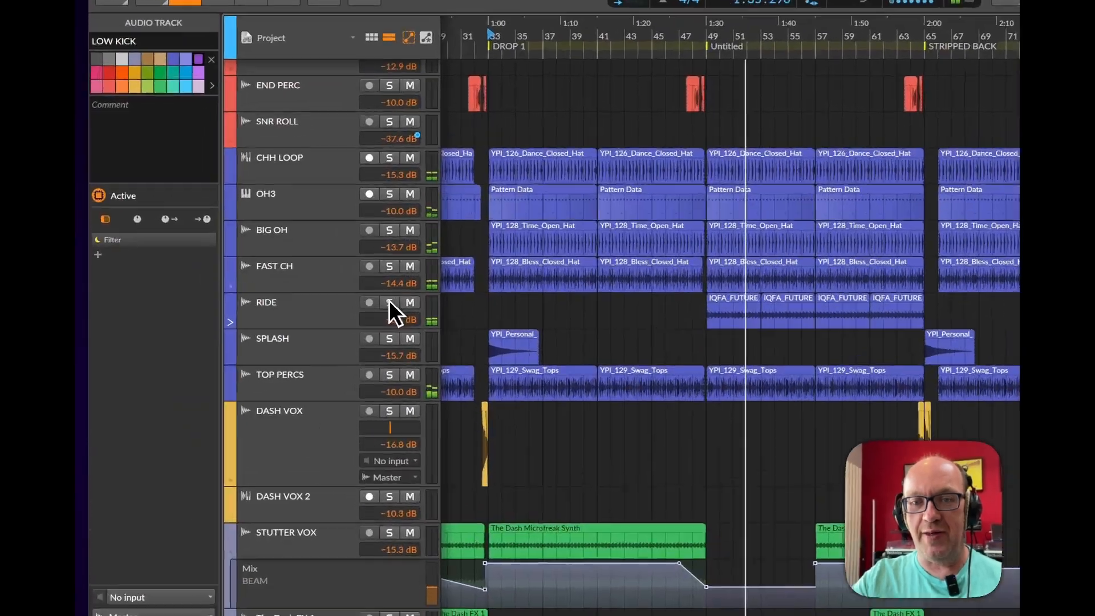
click(284, 239)
click(284, 240)
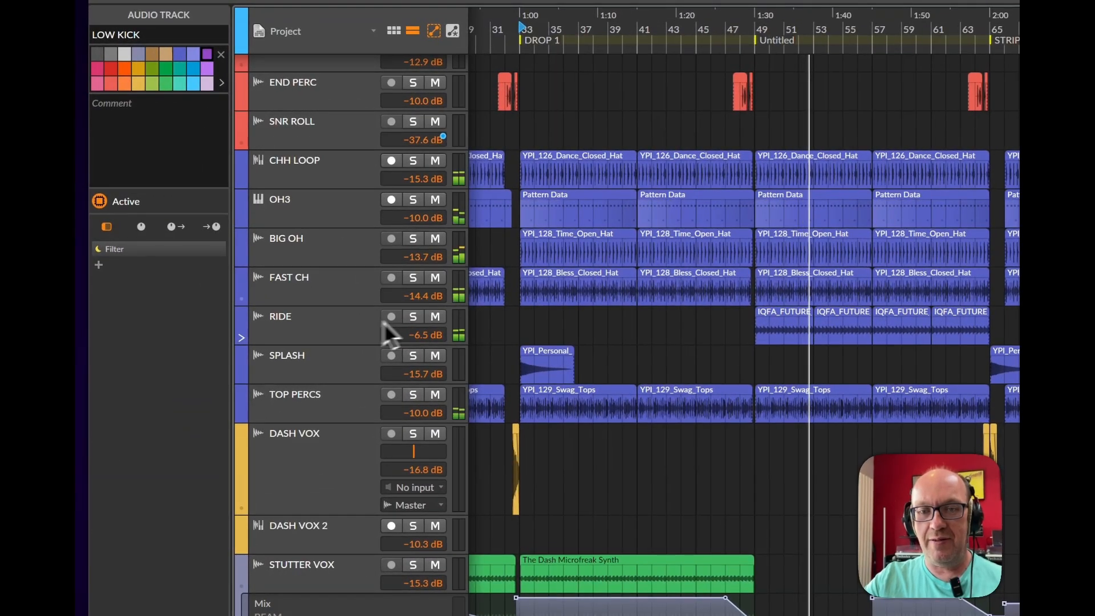
click(341, 330)
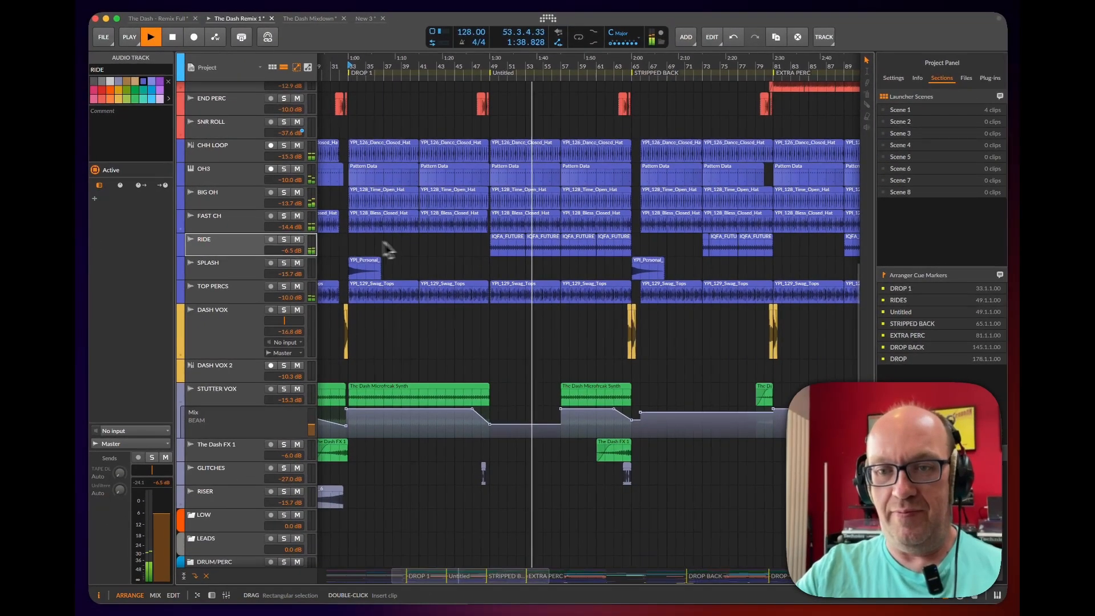
Select the LEAD v2 clip at bar 53 to inspect its properties during playback
scroll(428, 223, up, 15)
scroll(433, 213, up, 2)
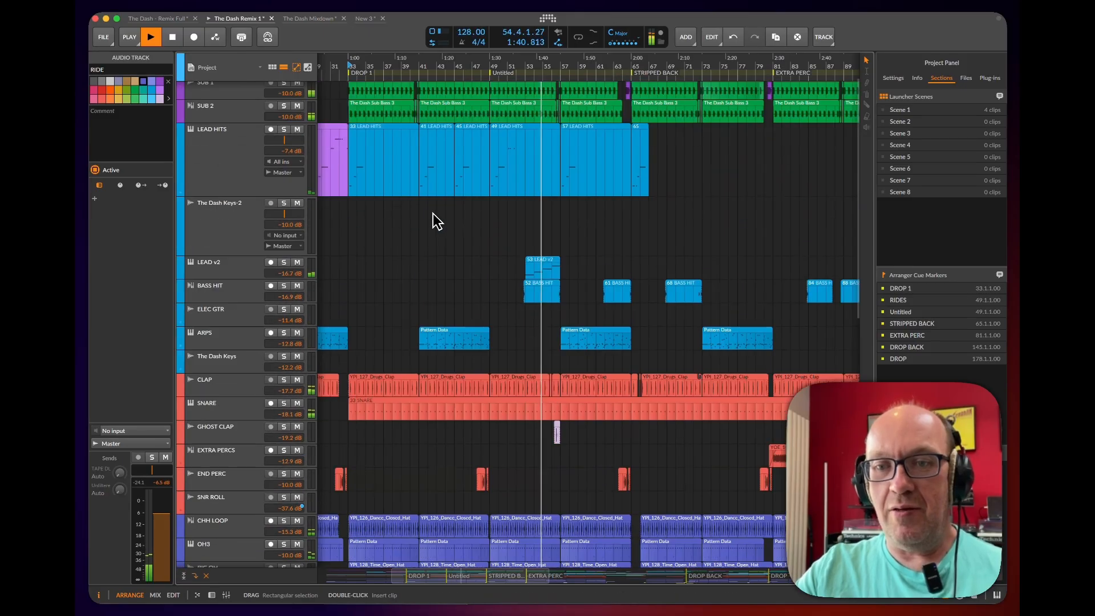
click(545, 267)
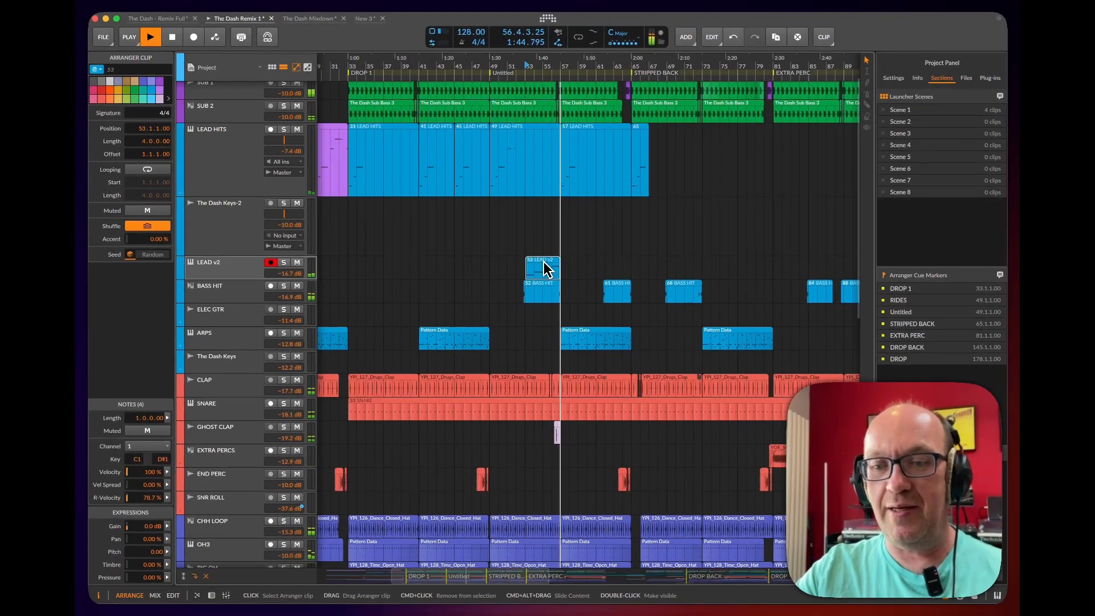
Solo BASS HIT, play its clip from just before bar 53, turn the solo off and stop playback
scroll(548, 284, down, 3)
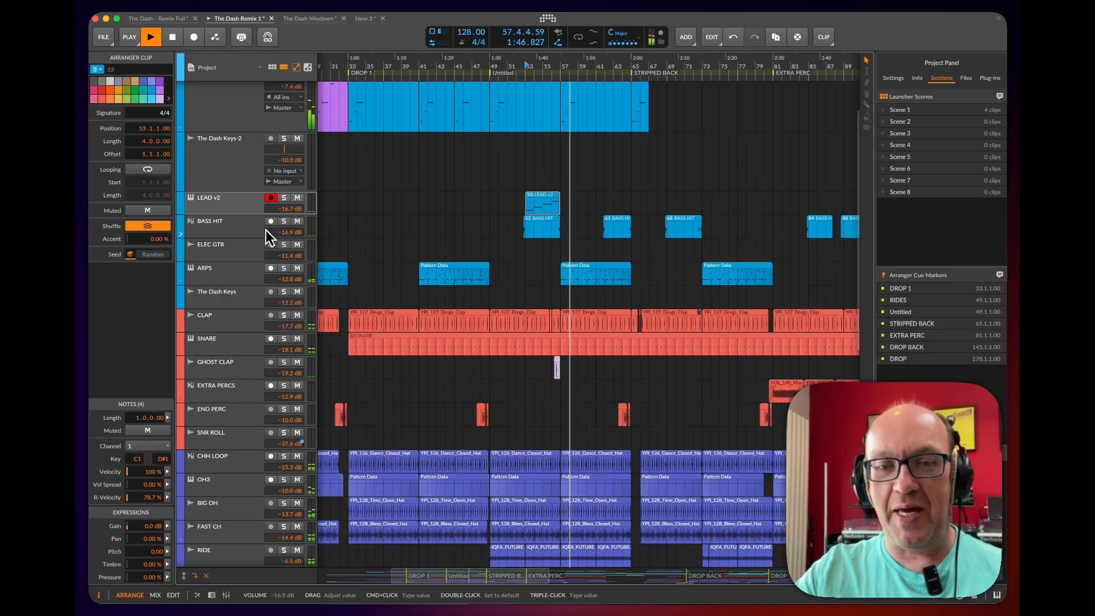
click(266, 231)
click(283, 220)
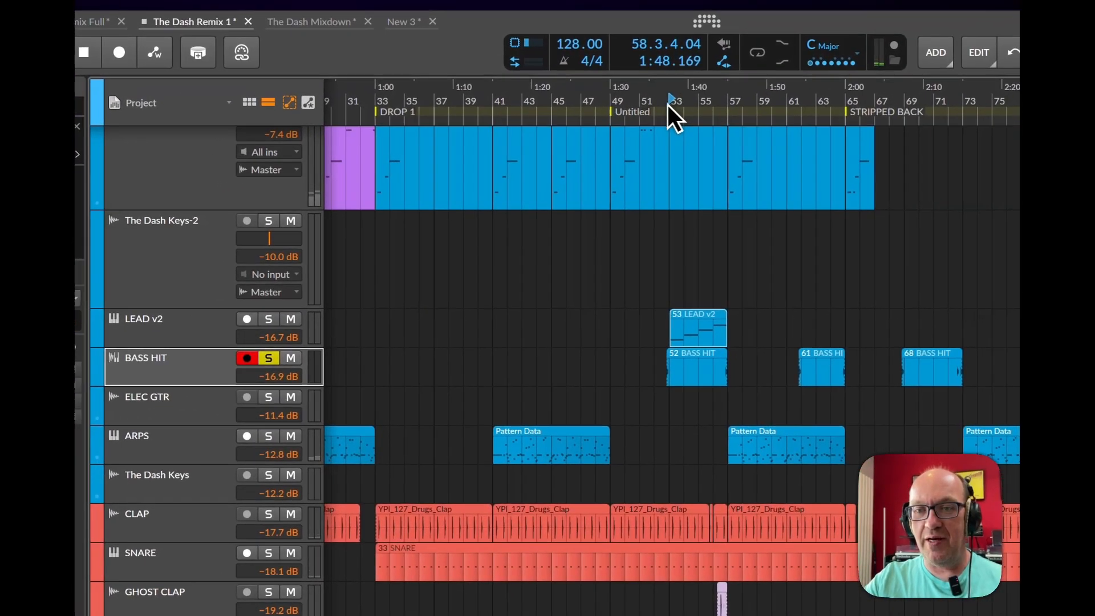
scroll(687, 105, up, 6)
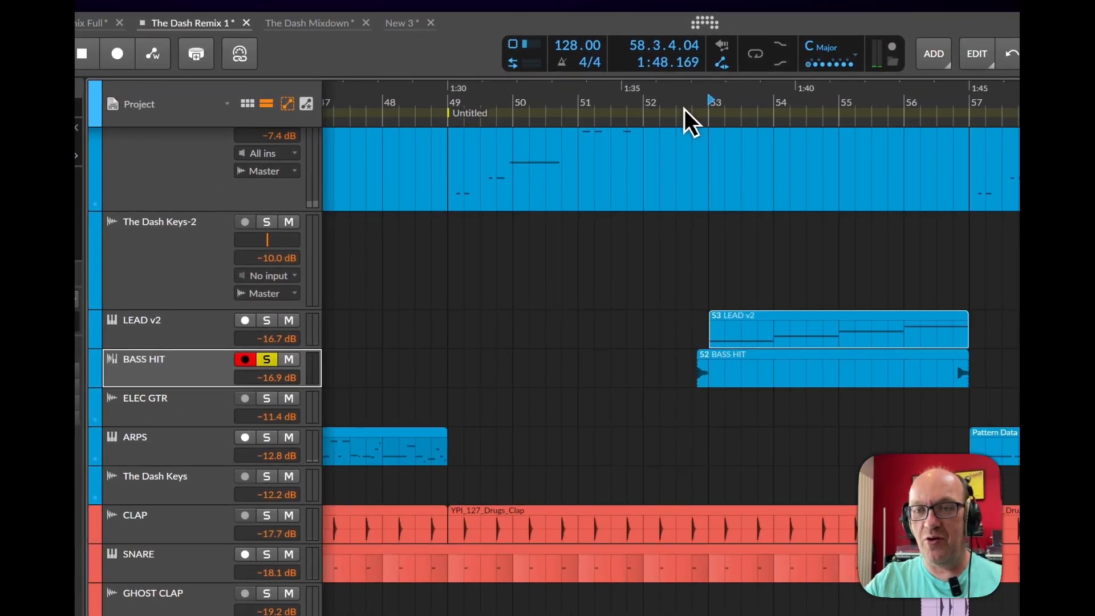
click(695, 108)
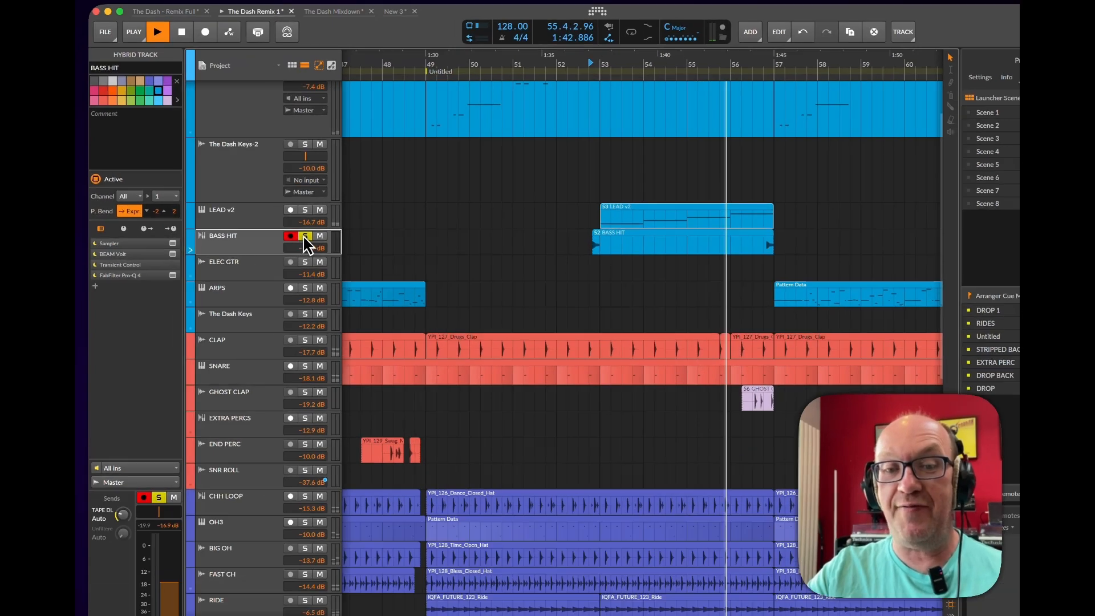
click(304, 237)
key(space)
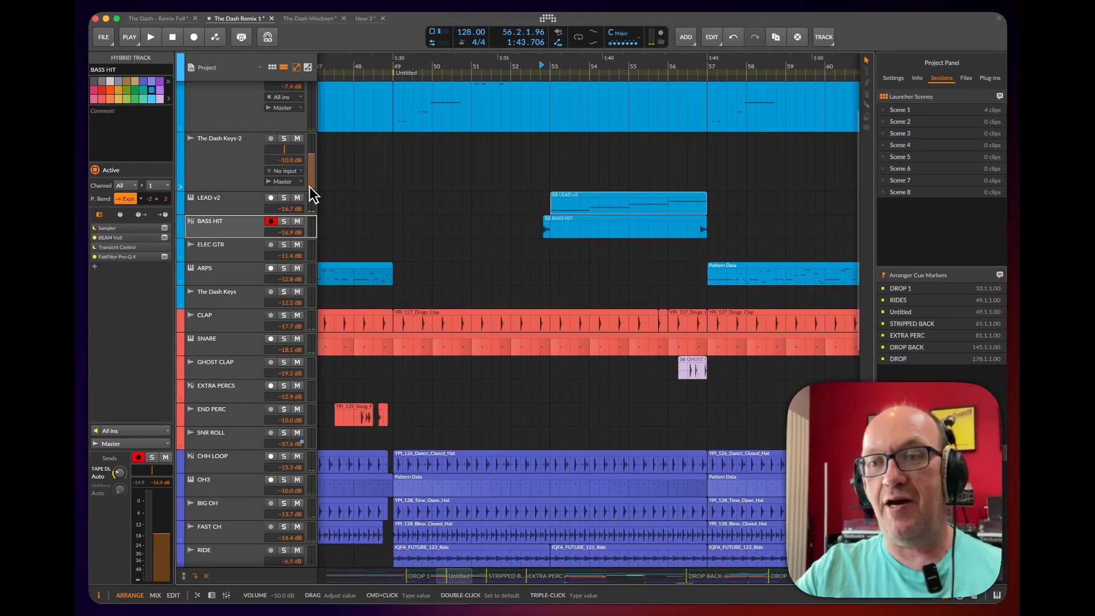
Play the full mix from just before bar 53 and follow the arrangement towards STRIPPED BACK
key(space)
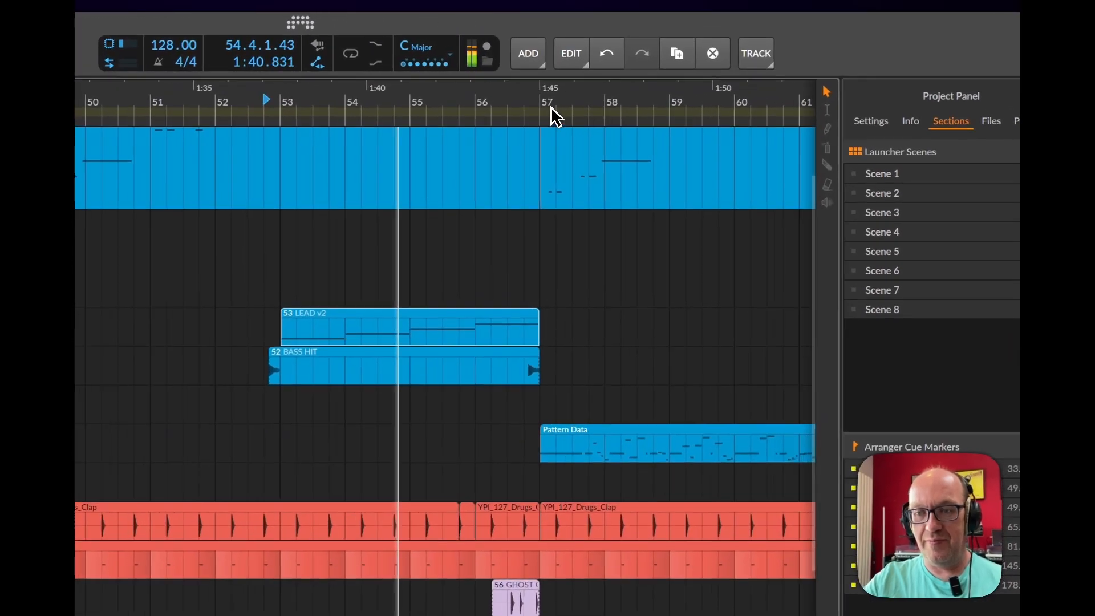
scroll(699, 72, down, 5)
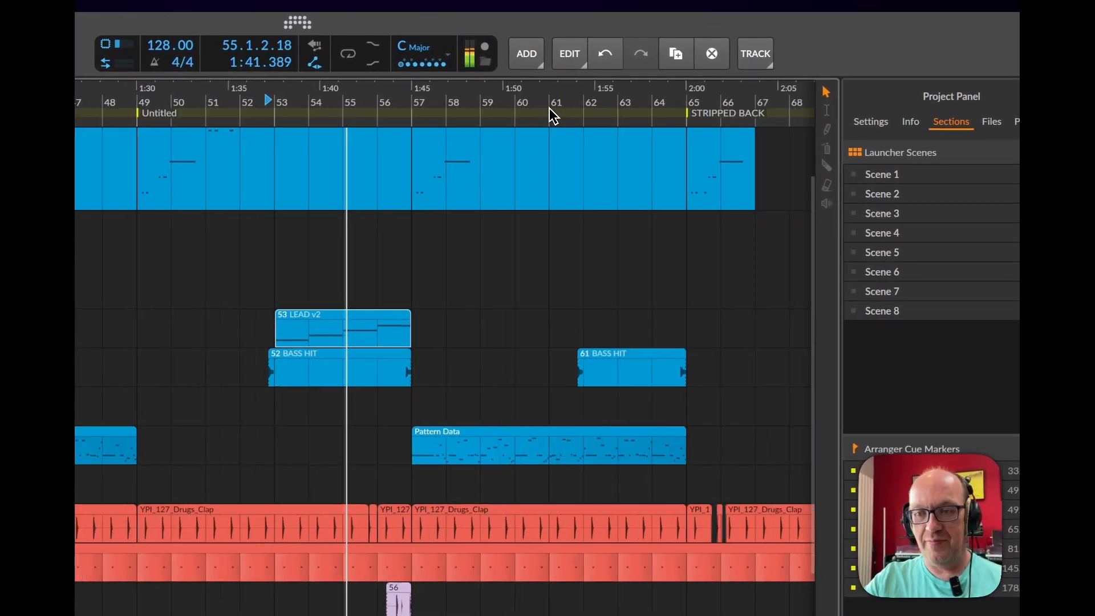
scroll(552, 114, up, 3)
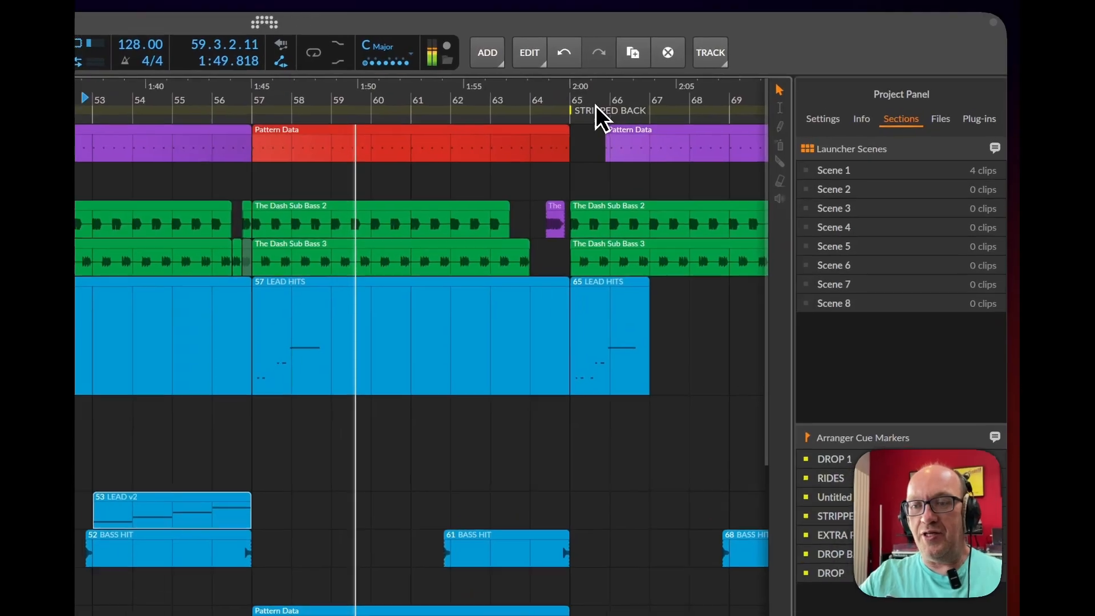
Play the full mix from bar 79 into the EXTRA PERC section, following the percussion, hat and vocal tracks, and stop playback
key(space)
drag(596, 105, 585, 108)
scroll(254, 256, down, 5)
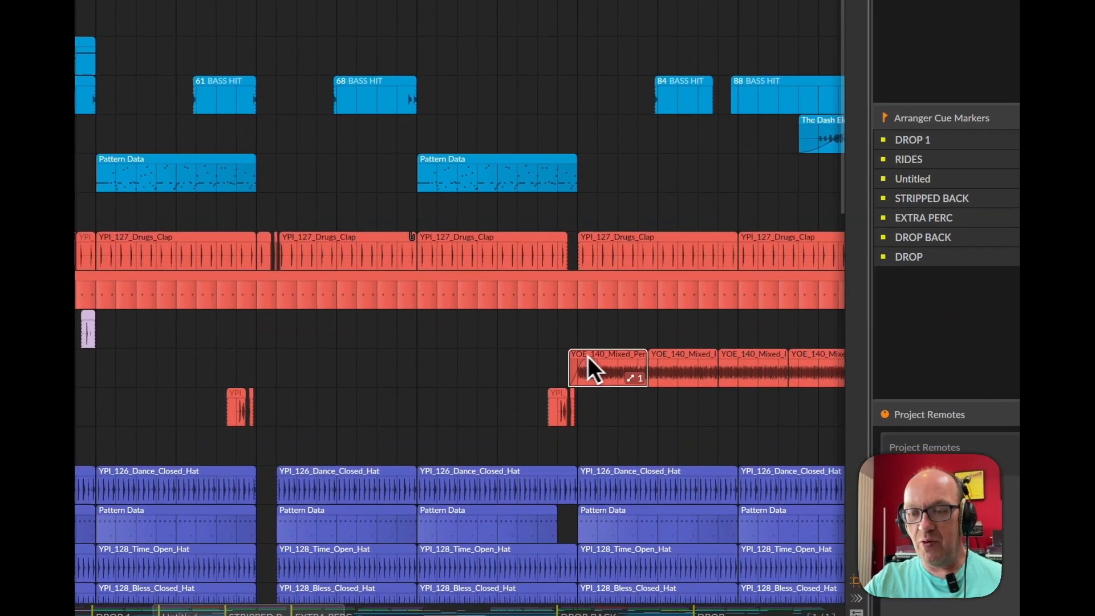
click(530, 356)
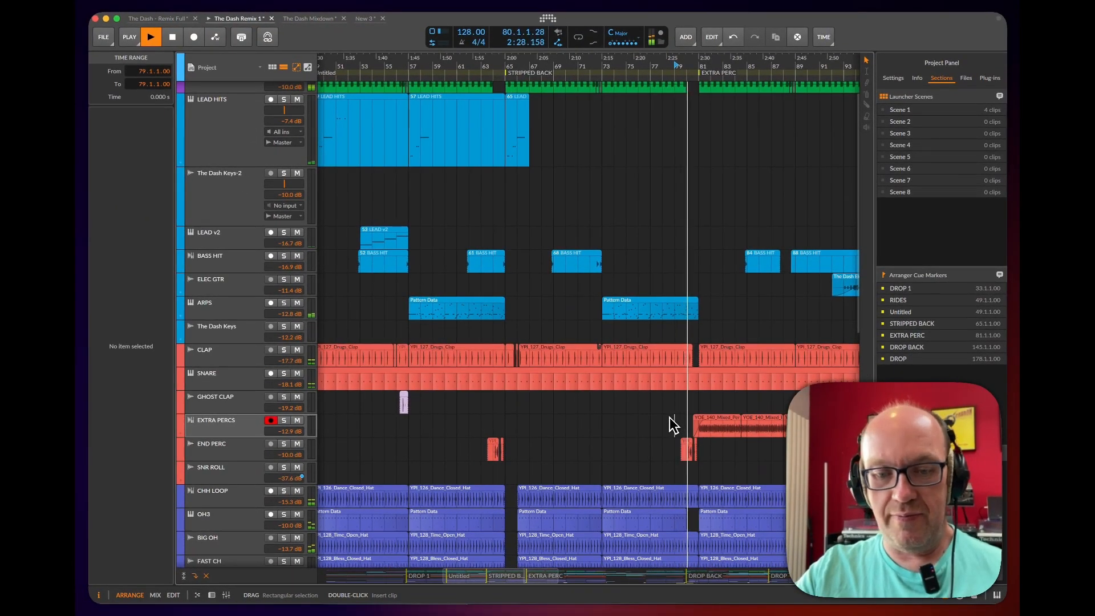
scroll(673, 425, down, 5)
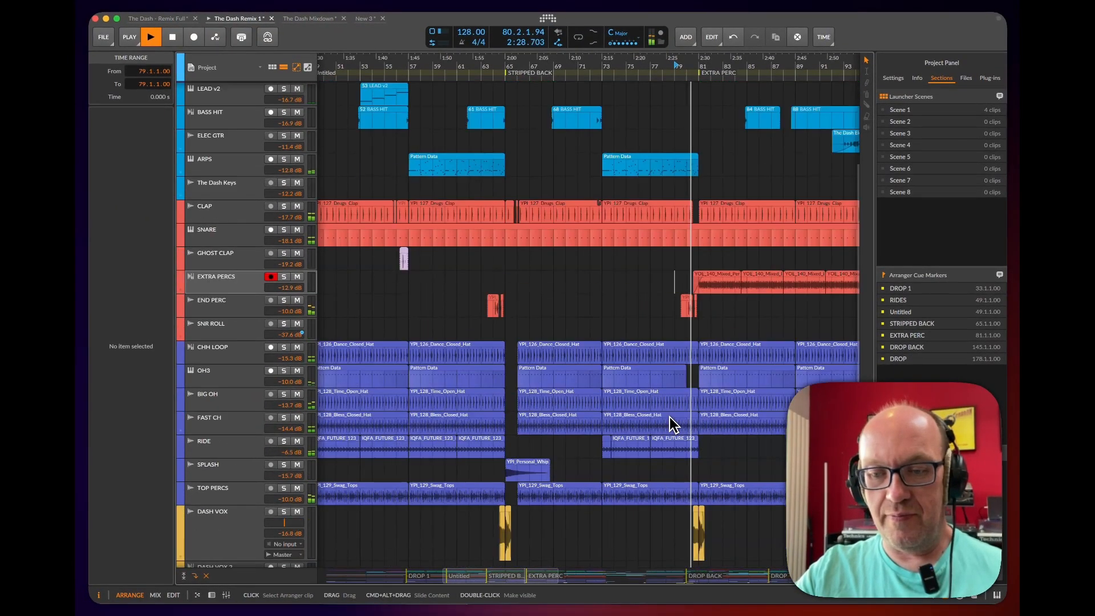
scroll(673, 425, down, 2)
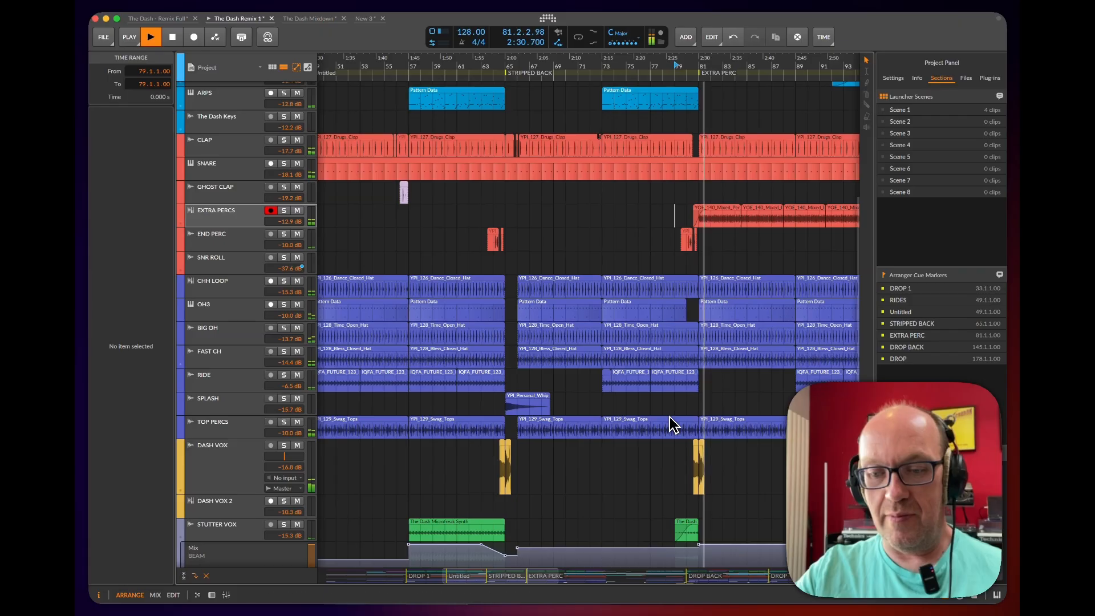
scroll(670, 416, down, 2)
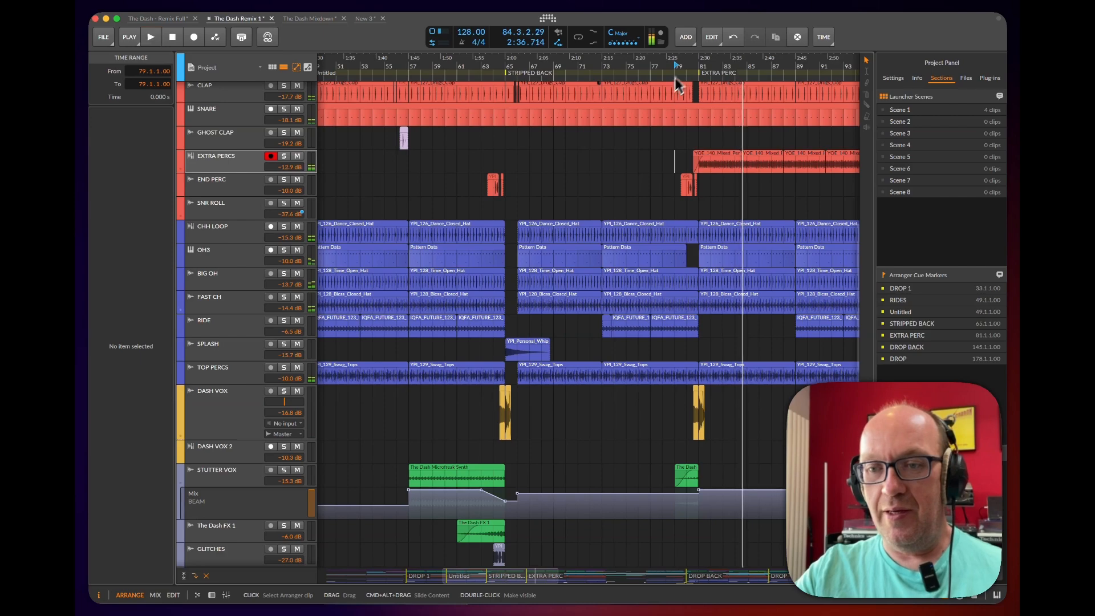
key(space)
Inspect the transition around bar 80 up close and select the MSTR_150 male rap vocal clip at 80.3 on DASH VOX
drag(675, 62, 686, 63)
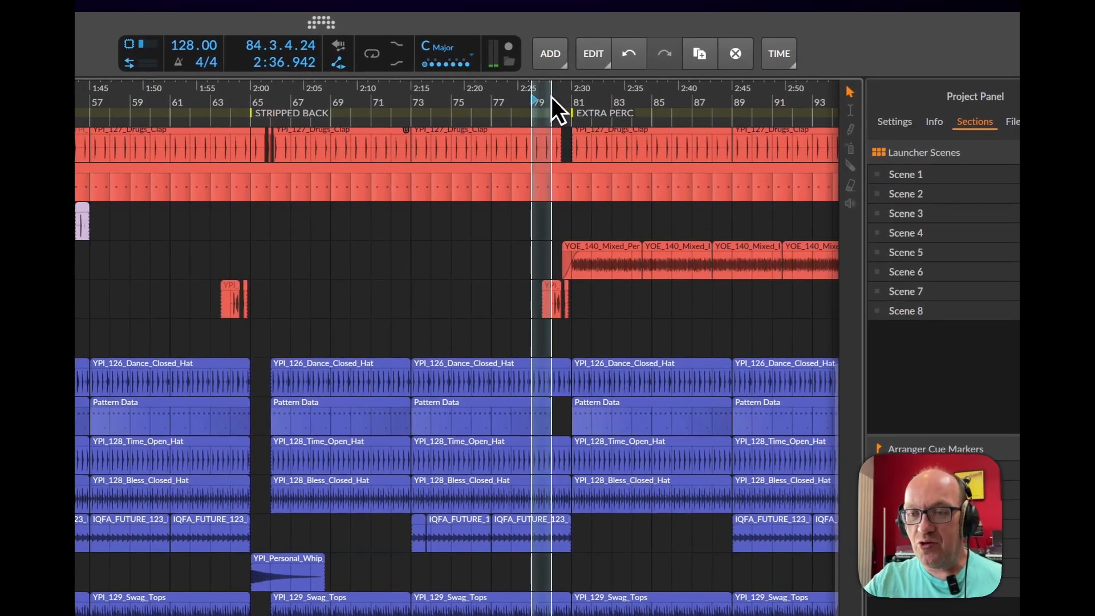
drag(528, 97, 515, 101)
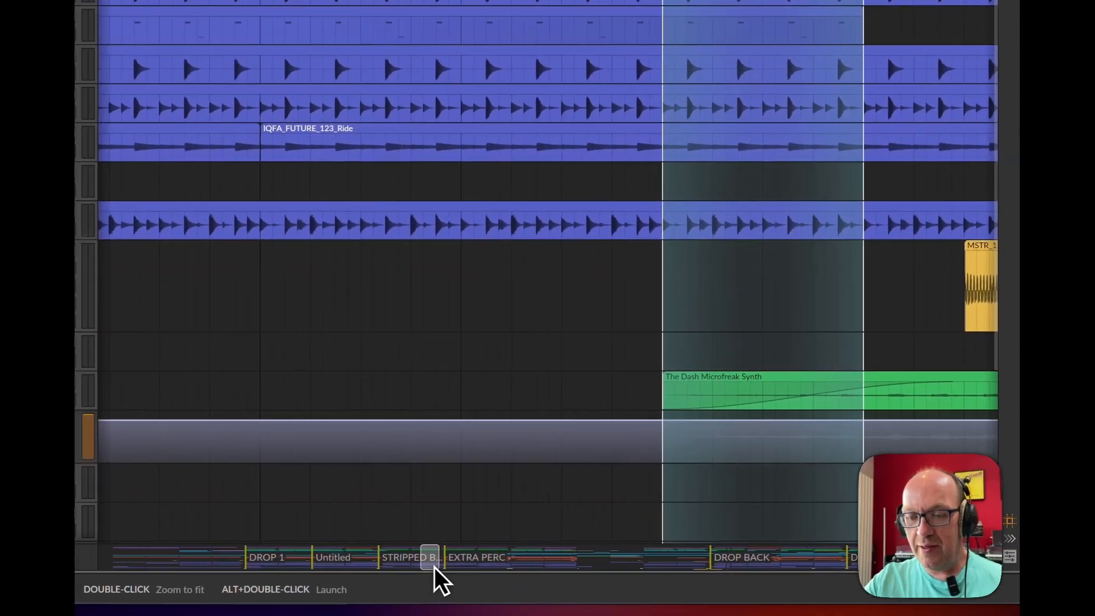
drag(422, 562, 435, 560)
click(774, 310)
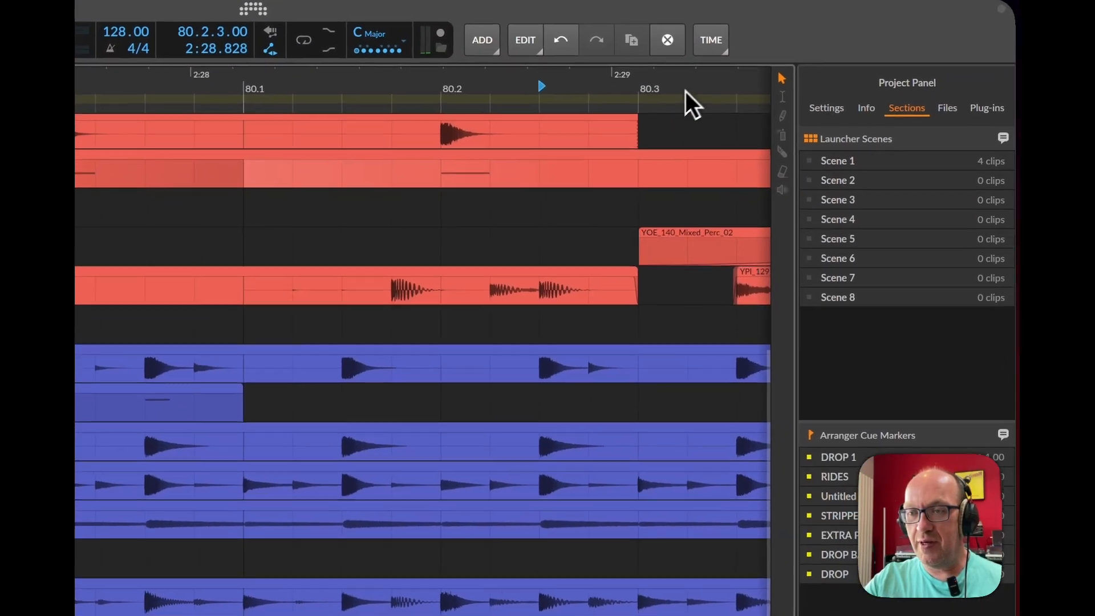
drag(687, 92, 682, 95)
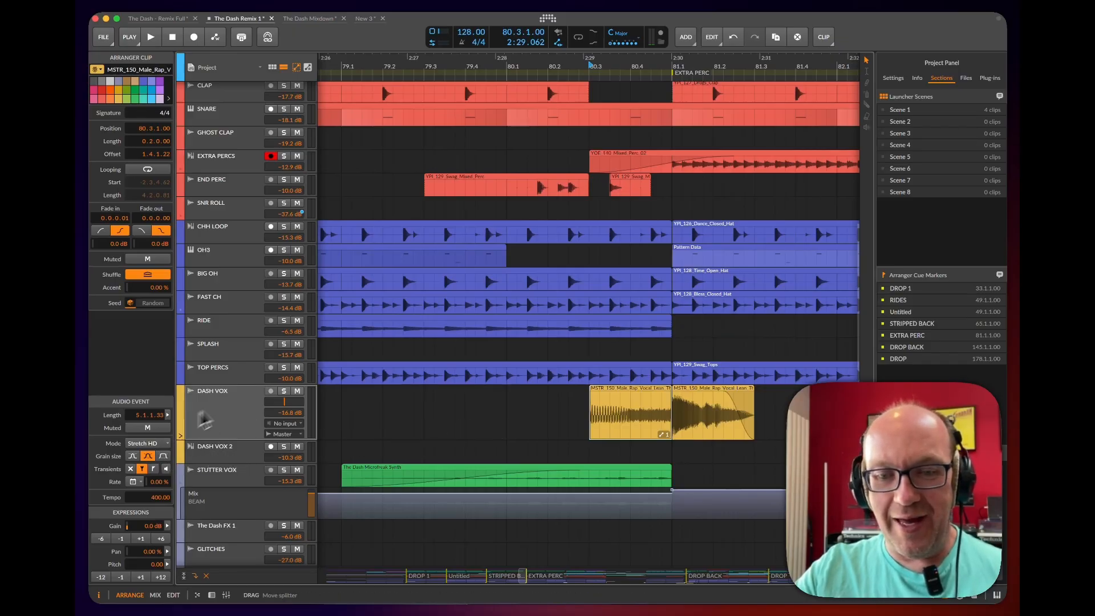
Solo the DASH VOX track, play it from around bar 80, and show its volume and TAPE DELAY automation lanes
click(283, 391)
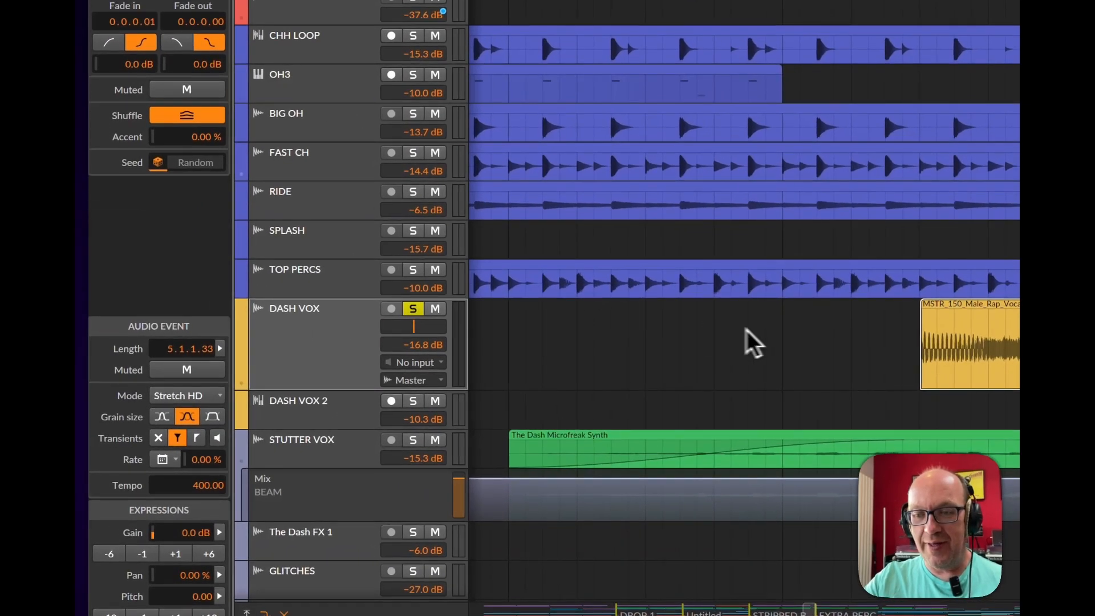
click(767, 342)
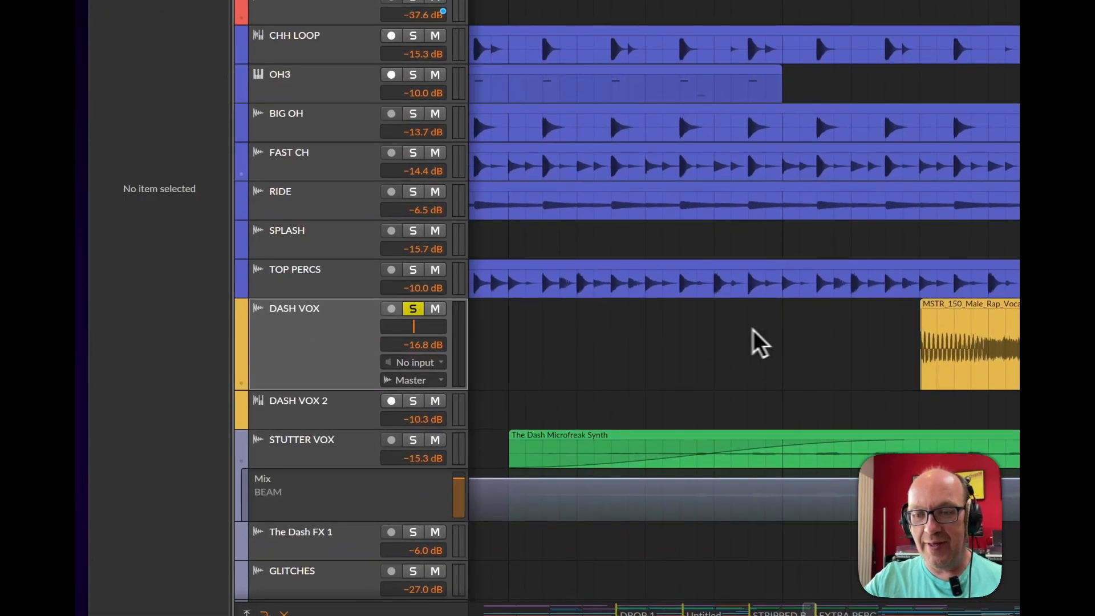
key(space)
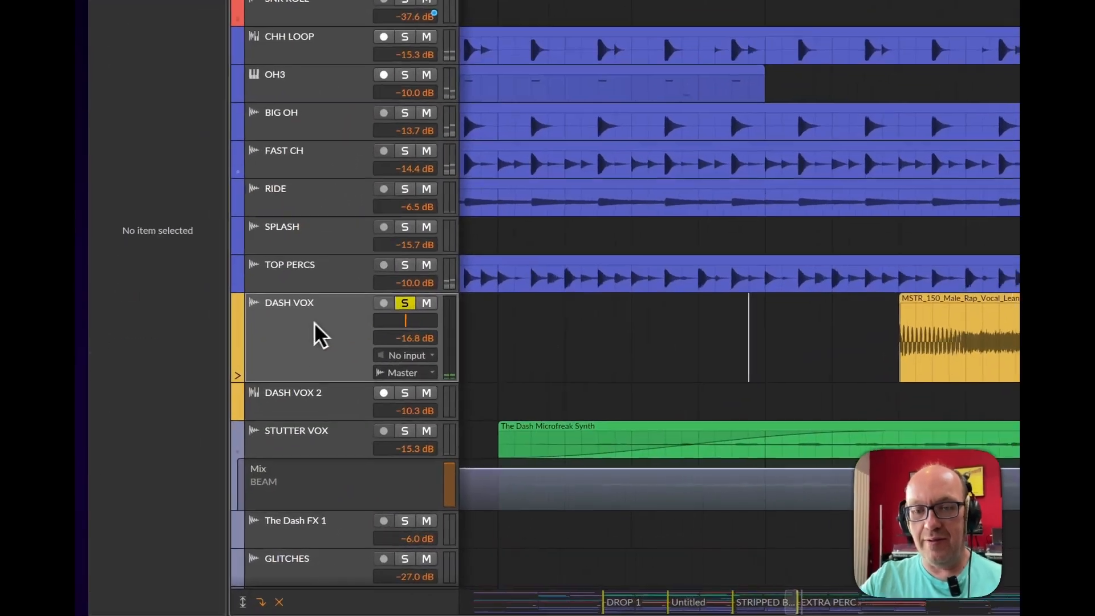
click(229, 406)
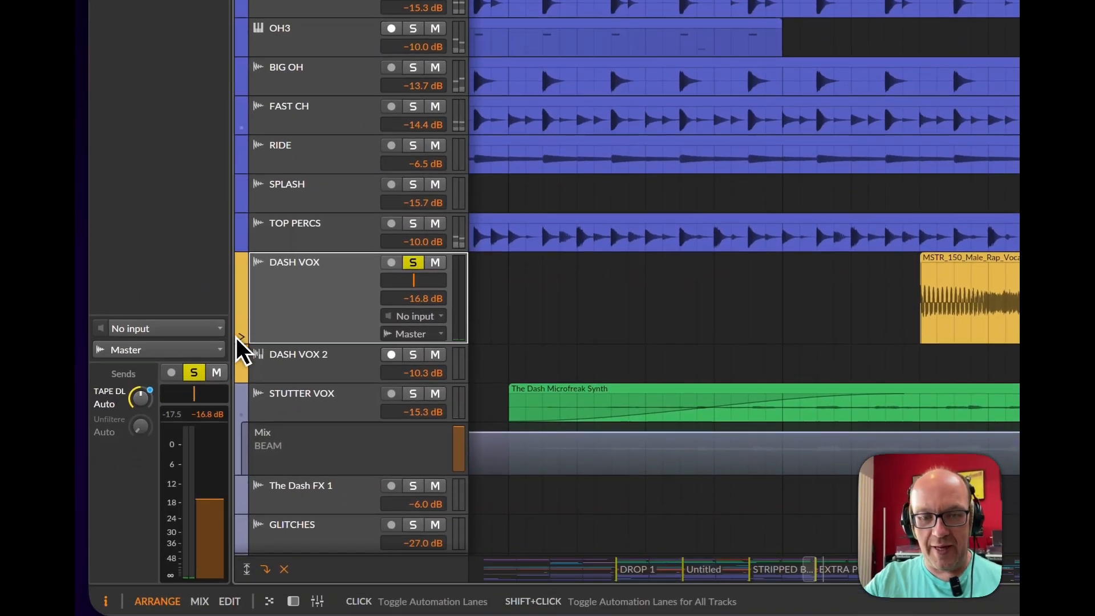
click(240, 338)
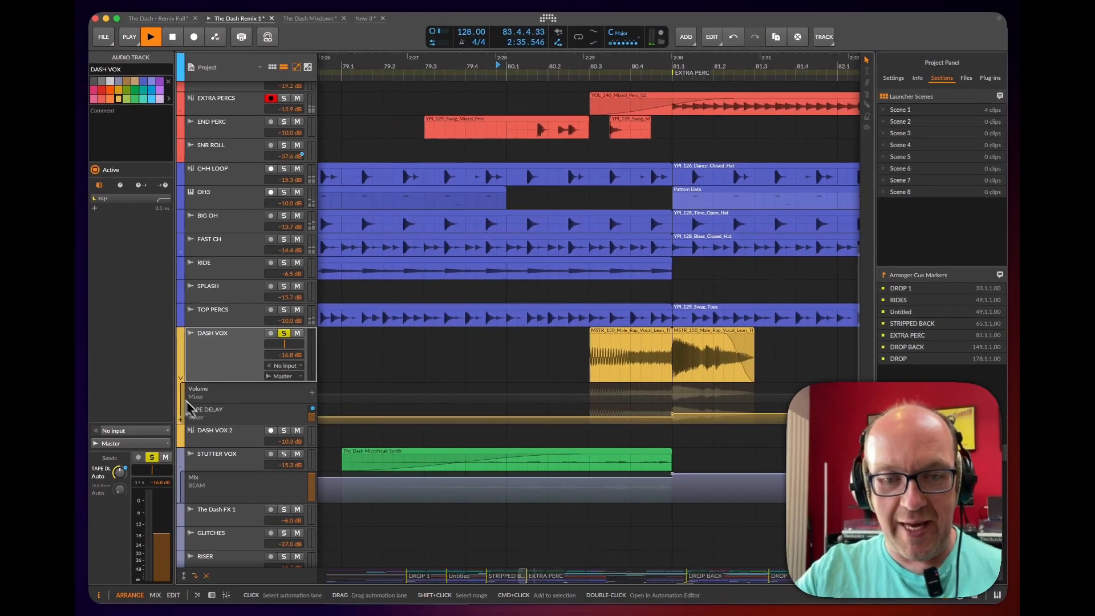
Listen through the EXTRA PERC section around bars 81 to 96, auditioning the TOP PERCS track in solo
scroll(589, 75, down, 10)
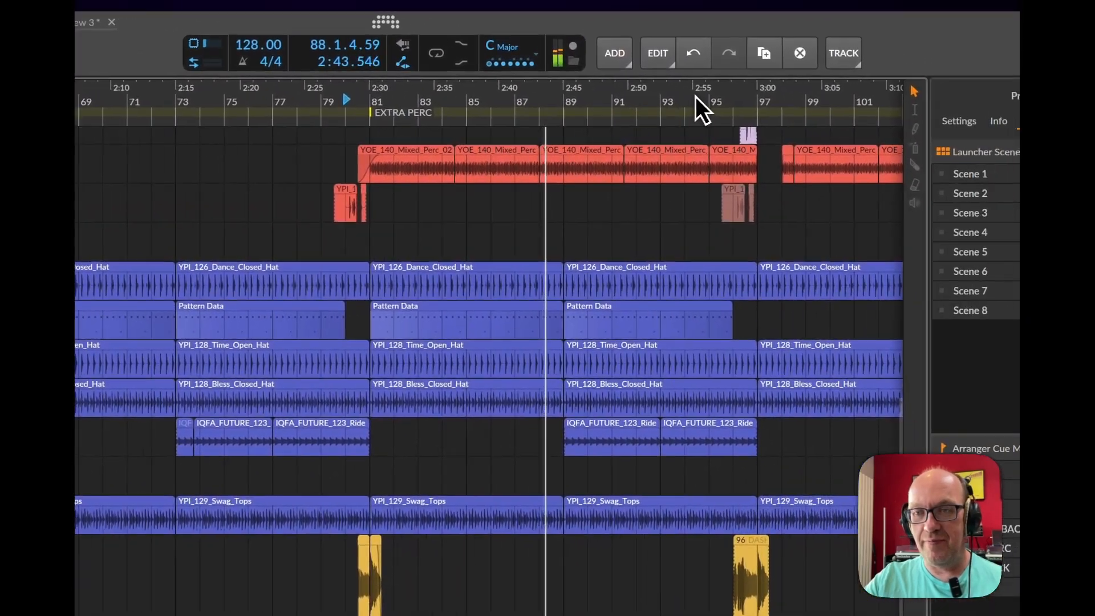
drag(810, 95, 809, 96)
drag(677, 101, 411, 100)
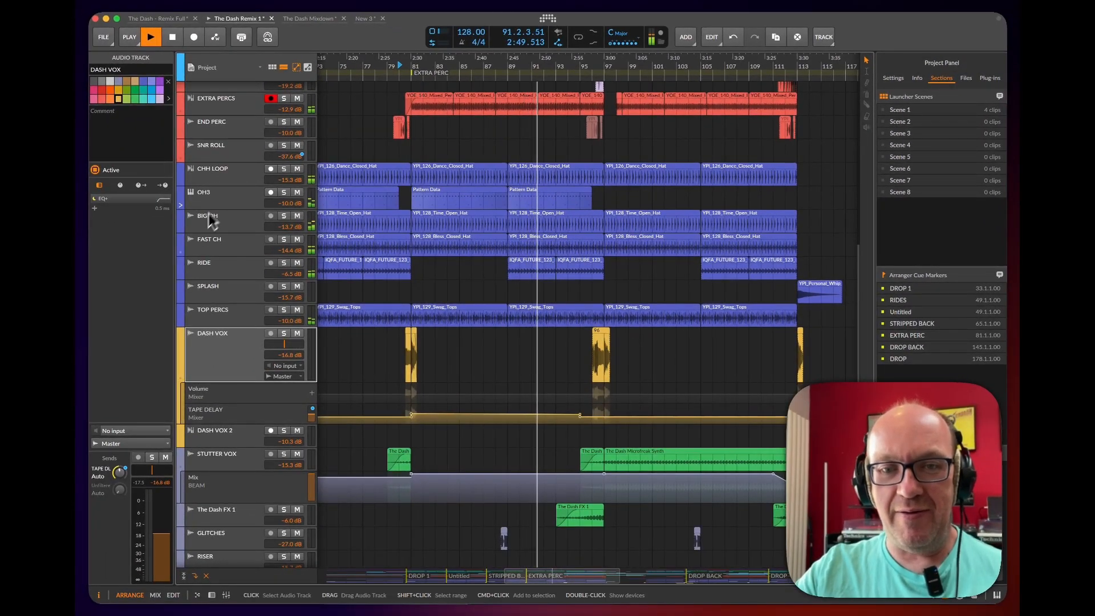
scroll(218, 260, down, 4)
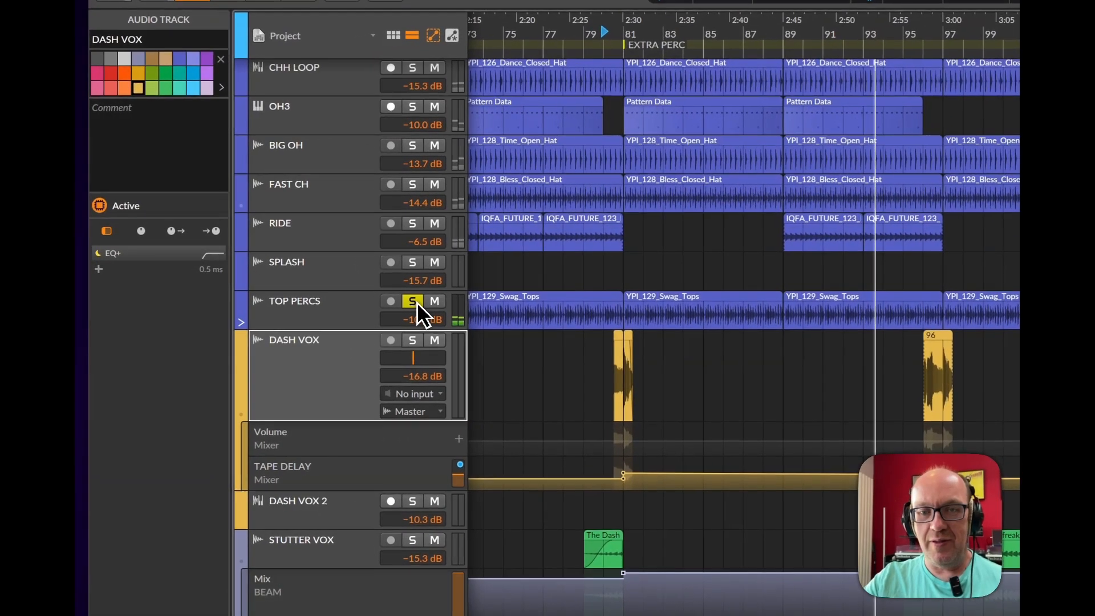
scroll(358, 308, down, 1)
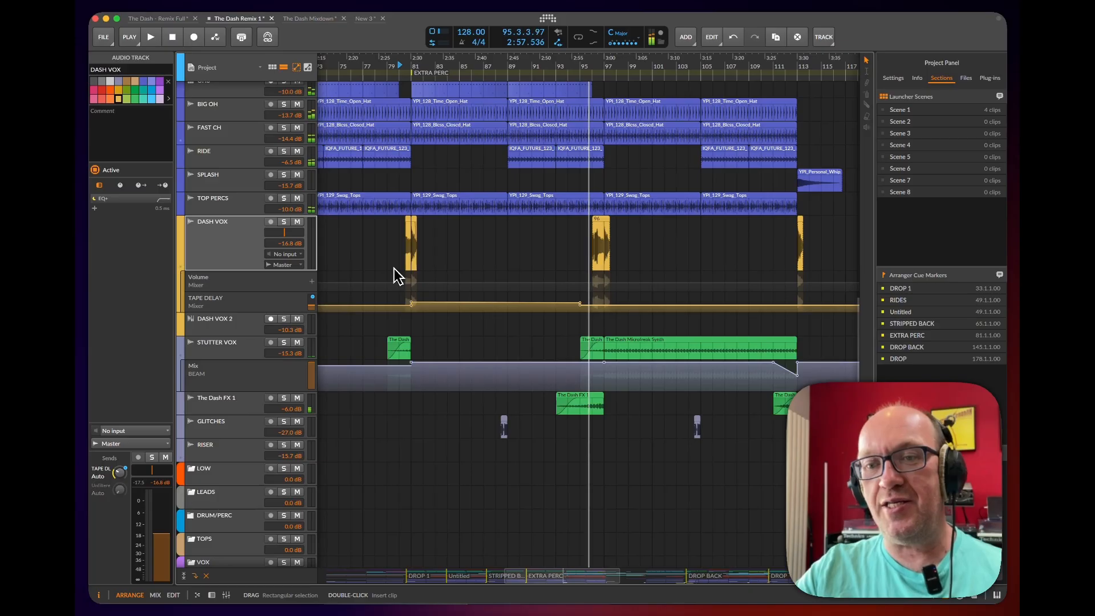
Play from bar 97 and hide the automation lanes of the STUTTER VOX and DASH VOX tracks
scroll(393, 268, up, 9)
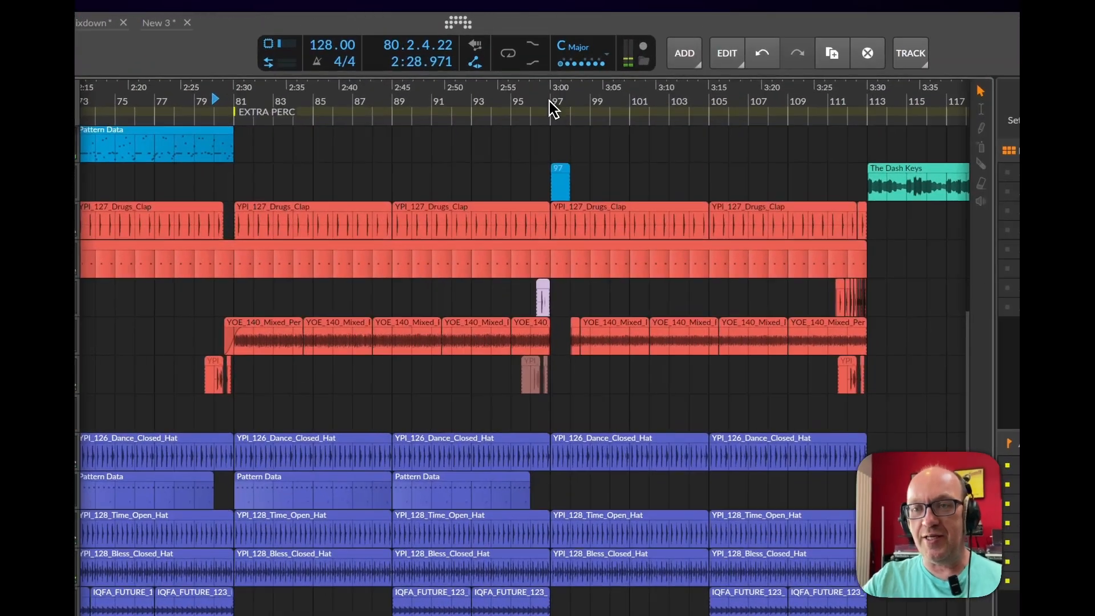
click(605, 66)
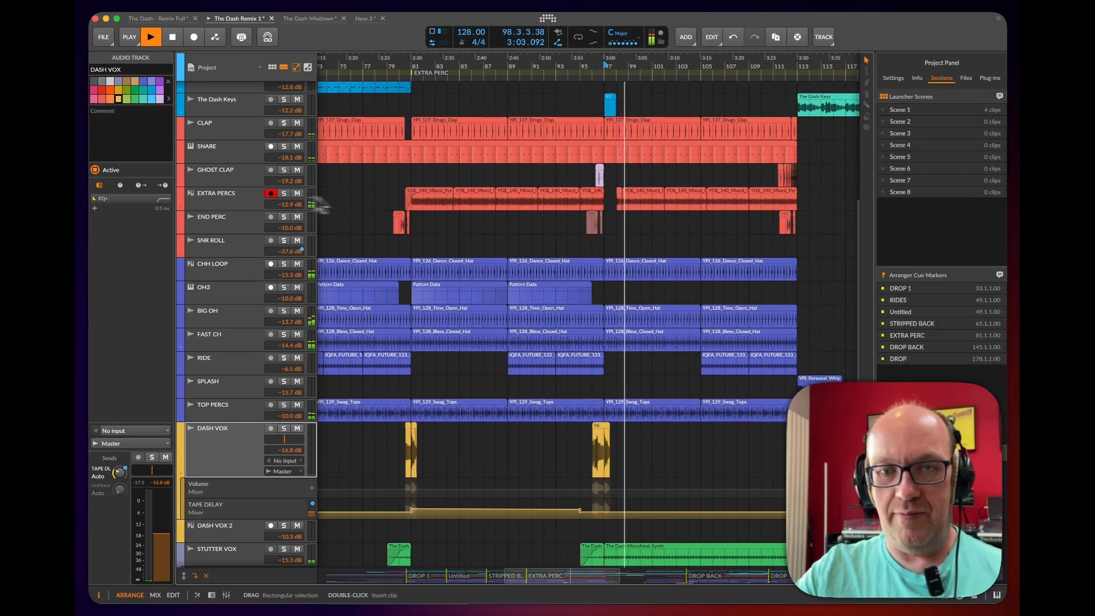
scroll(409, 212, down, 5)
scroll(408, 217, down, 2)
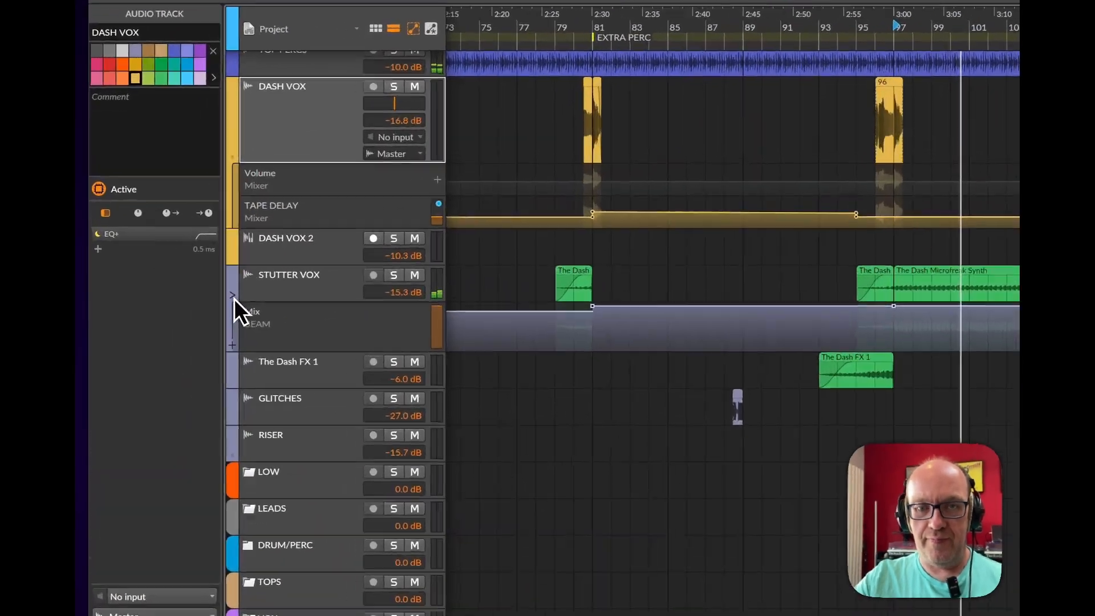
scroll(187, 240, up, 1)
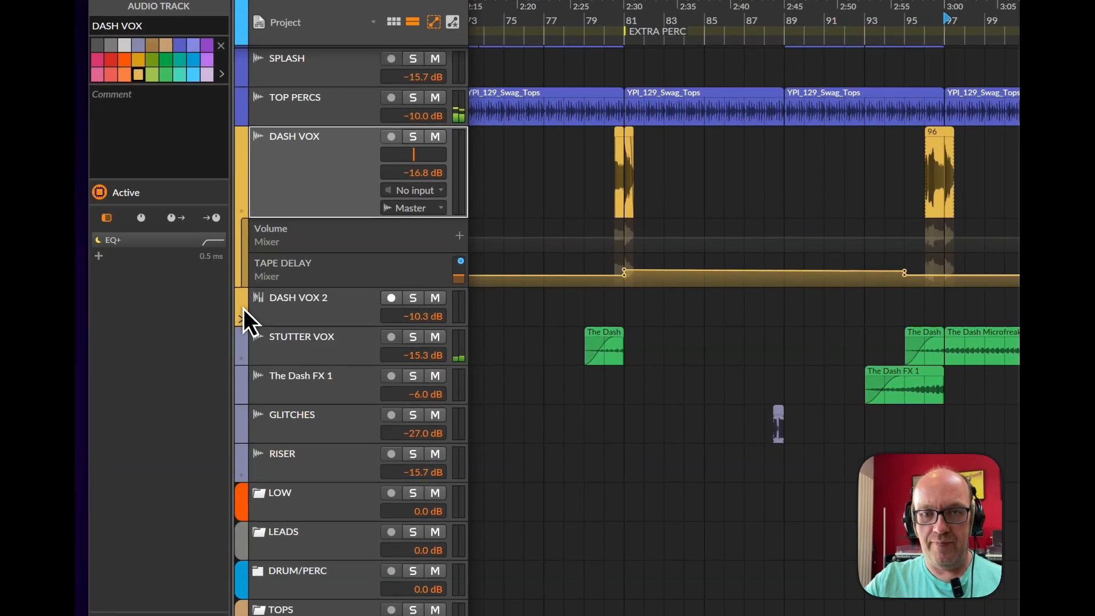
scroll(243, 284, up, 2)
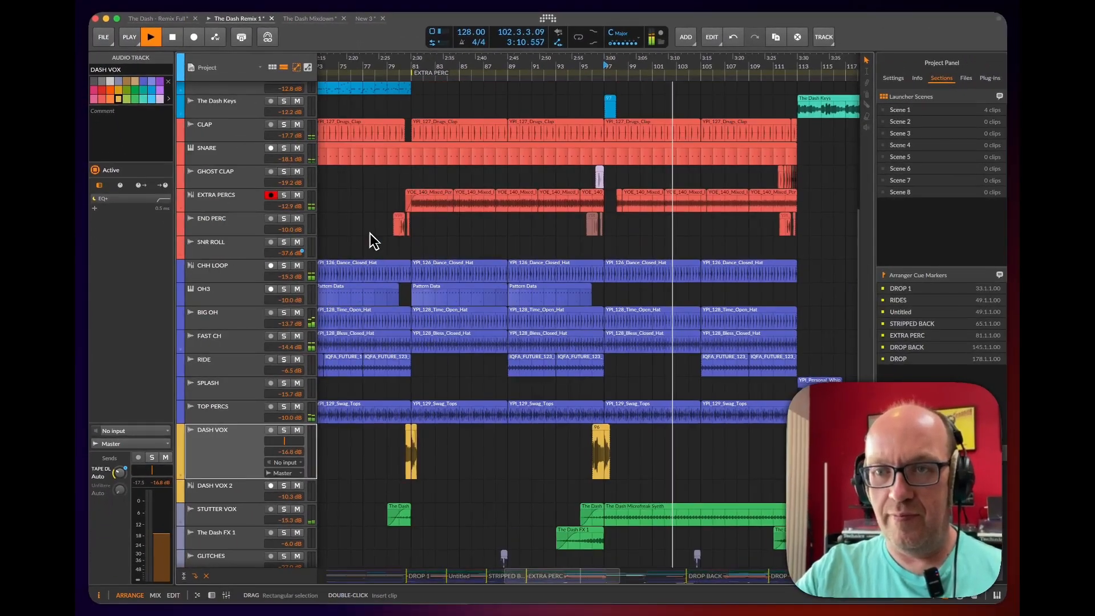
Select the ELEC GTR track and solo it
scroll(369, 234, up, 6)
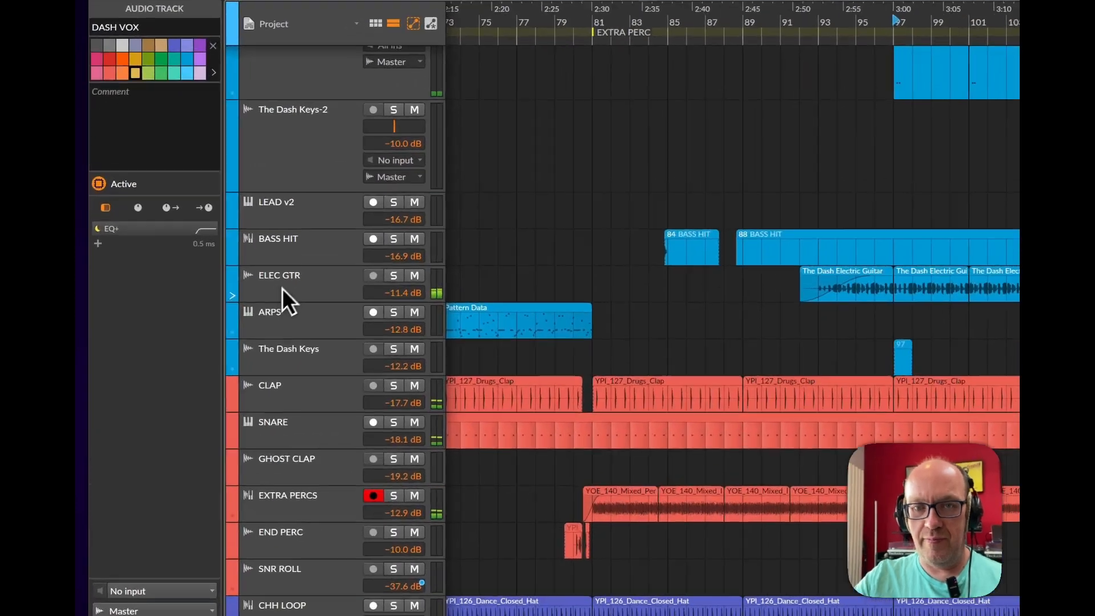
click(230, 242)
click(409, 288)
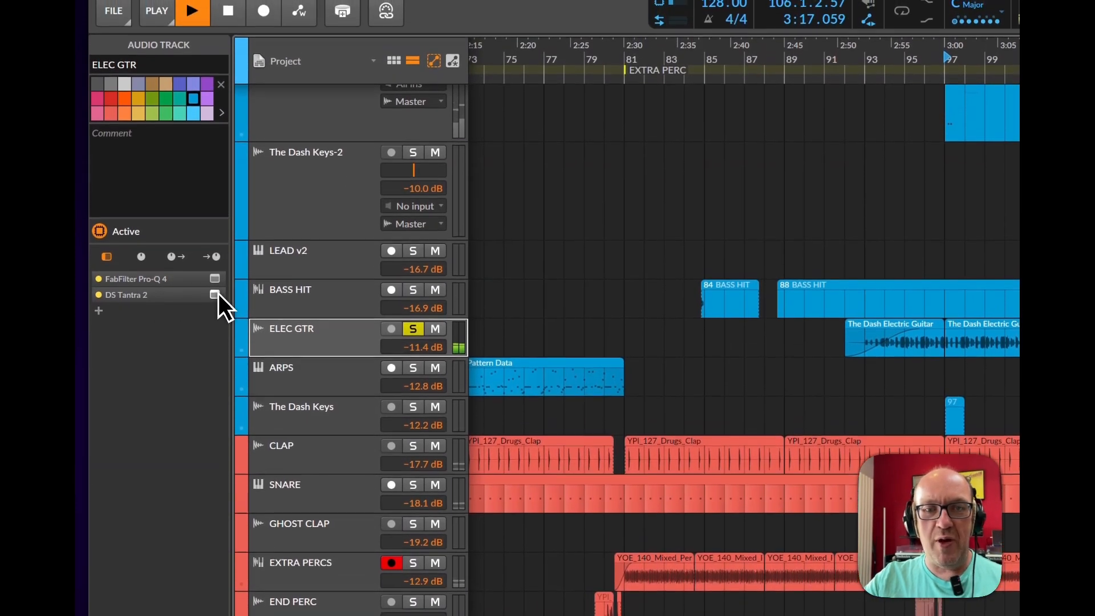
Examine the settings of the DS Tantra 2 effect on the ELEC GTR track, including its clipper and routing, and close it
click(215, 285)
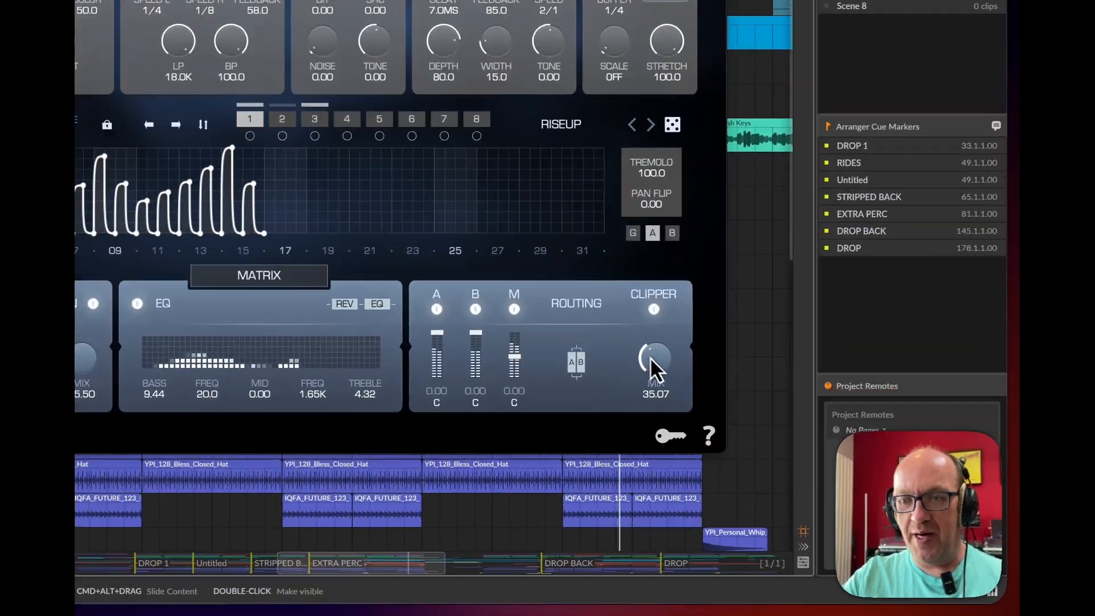
drag(765, 442, 775, 488)
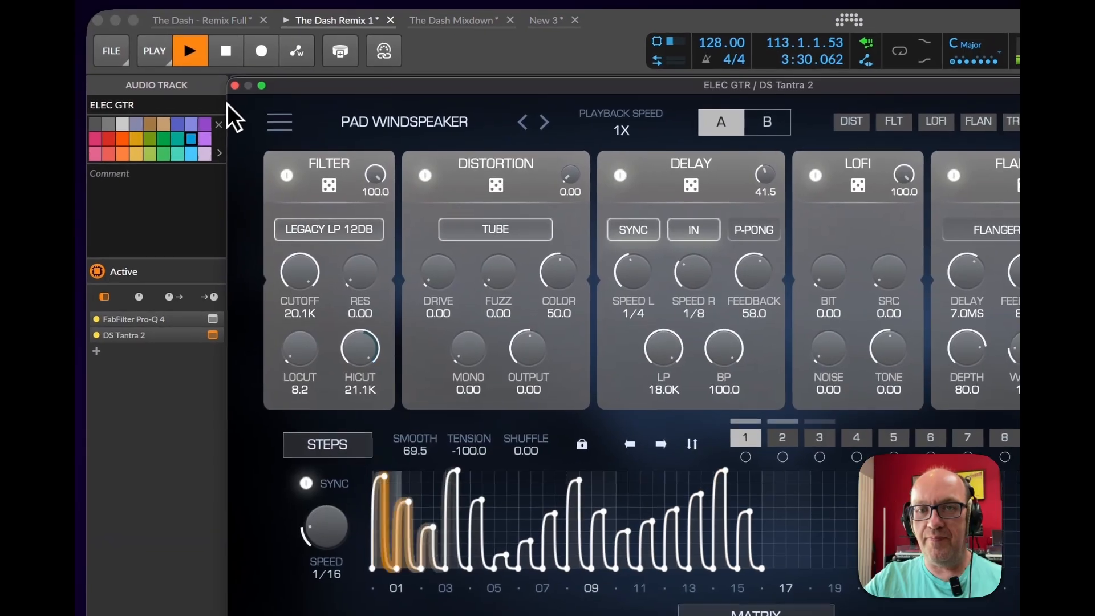
click(234, 86)
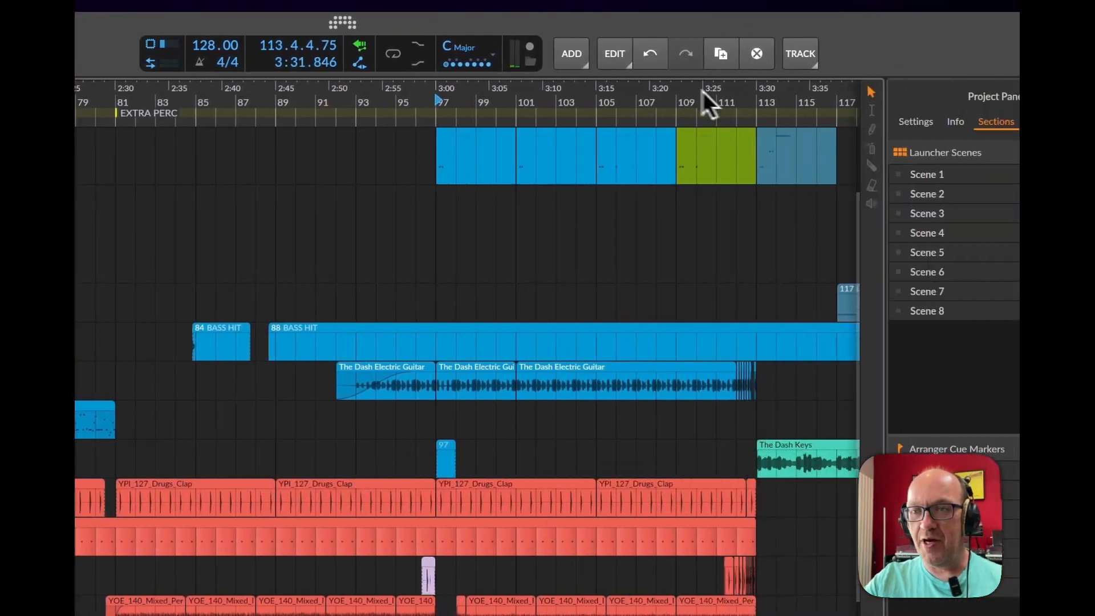
Unsolo the ELEC GTR track and play the fill leading into bar 113
scroll(689, 100, up, 6)
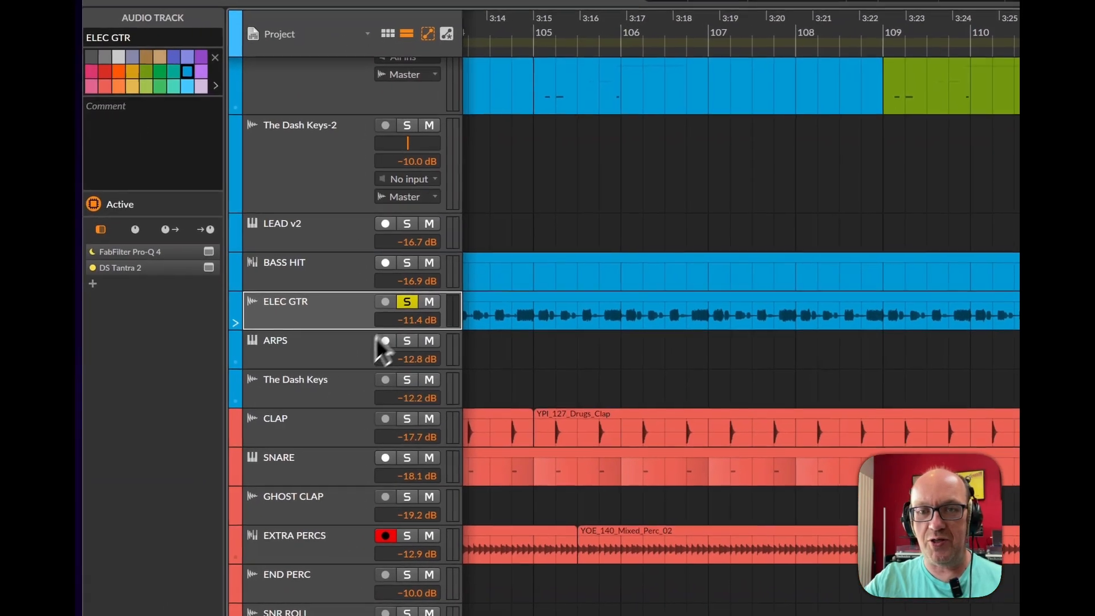
click(410, 303)
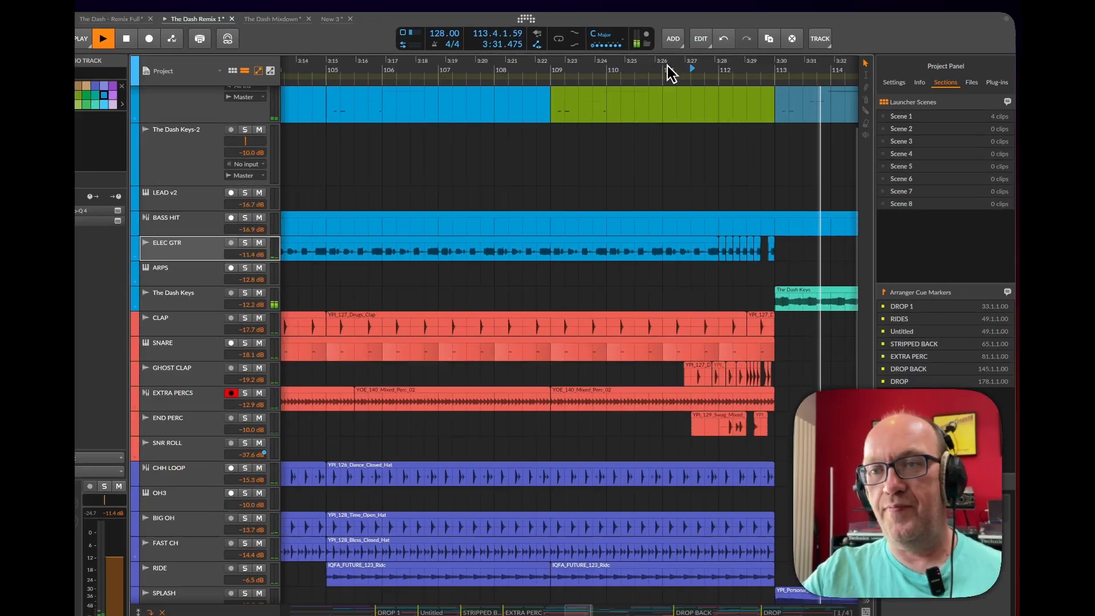
Play the breakdown from bar 113, selecting The Dash Keys clip there and the track it sits on
scroll(679, 65, down, 8)
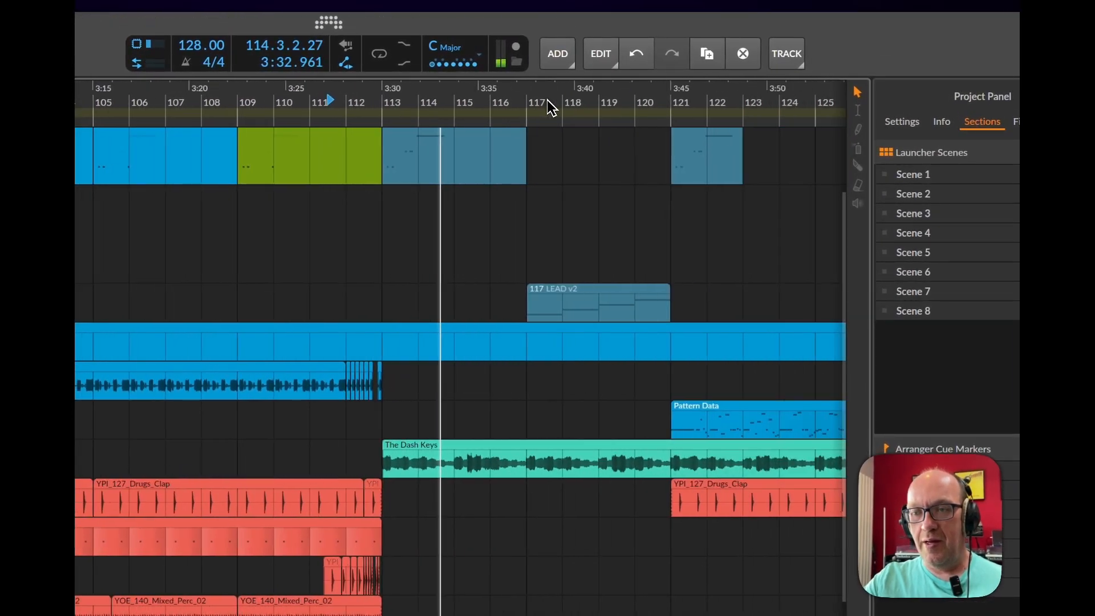
drag(548, 102, 542, 114)
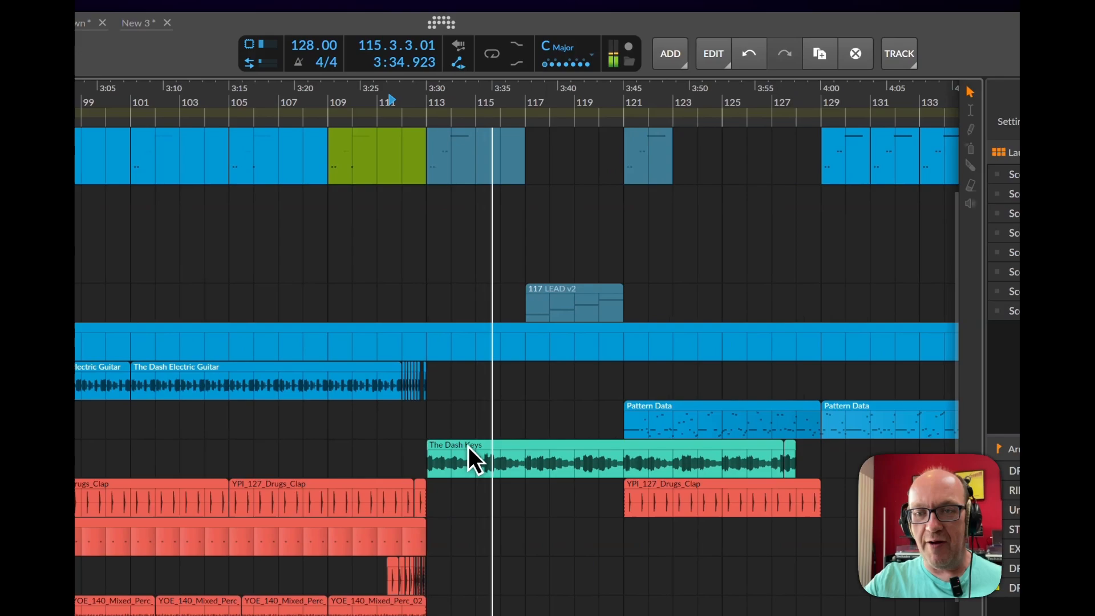
click(471, 445)
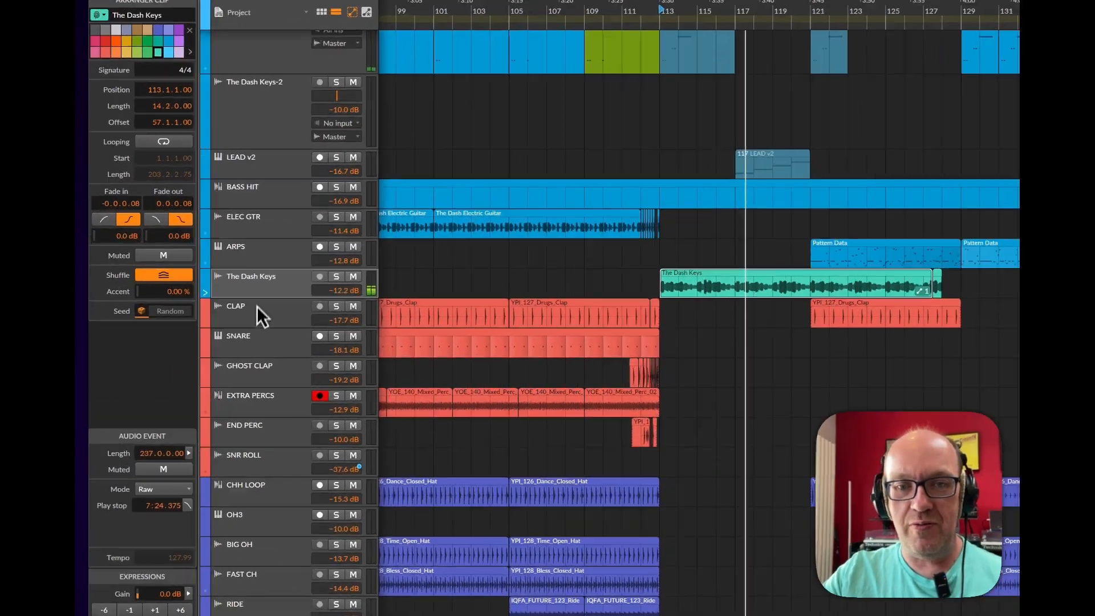
click(224, 288)
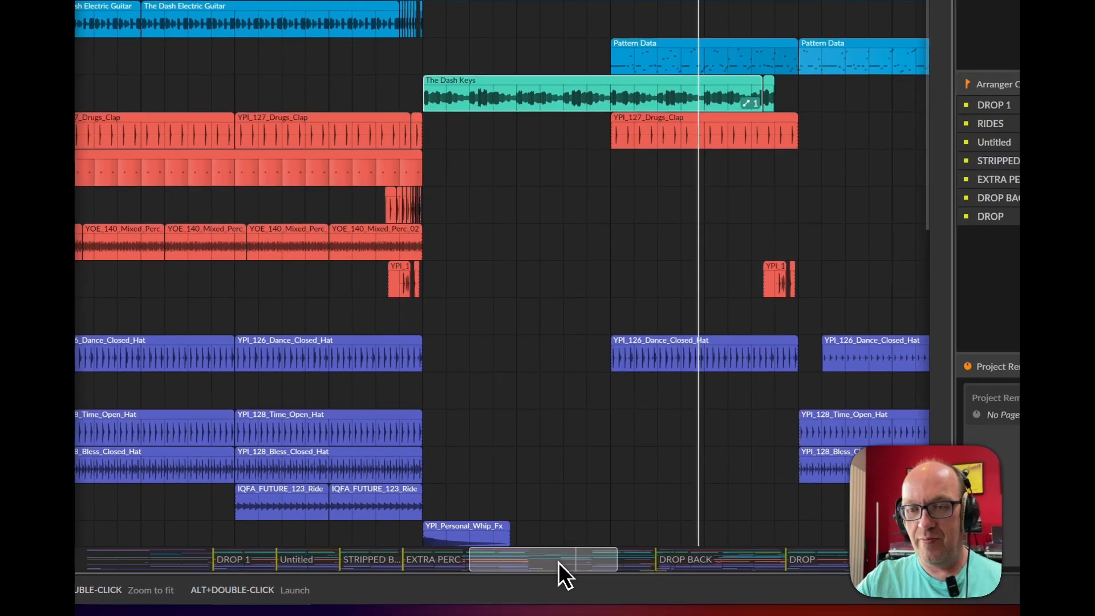
Examine the tracks from the breakdown at bar 121 through the build-up to the DROP BACK marker during playback
drag(625, 578, 645, 578)
drag(550, 560, 554, 560)
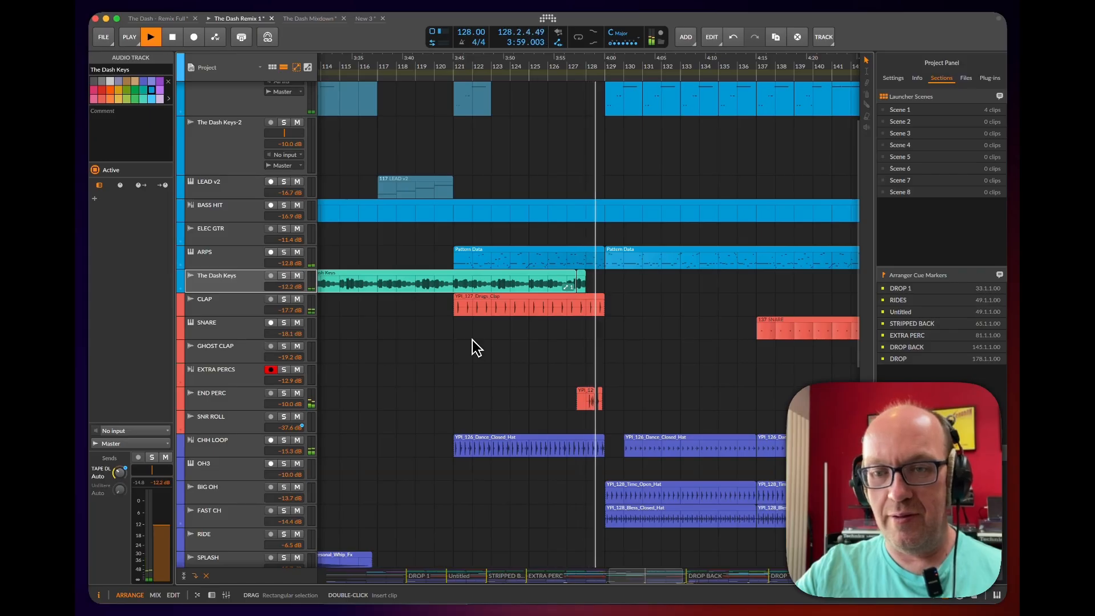
scroll(476, 346, down, 2)
scroll(476, 346, down, 2)
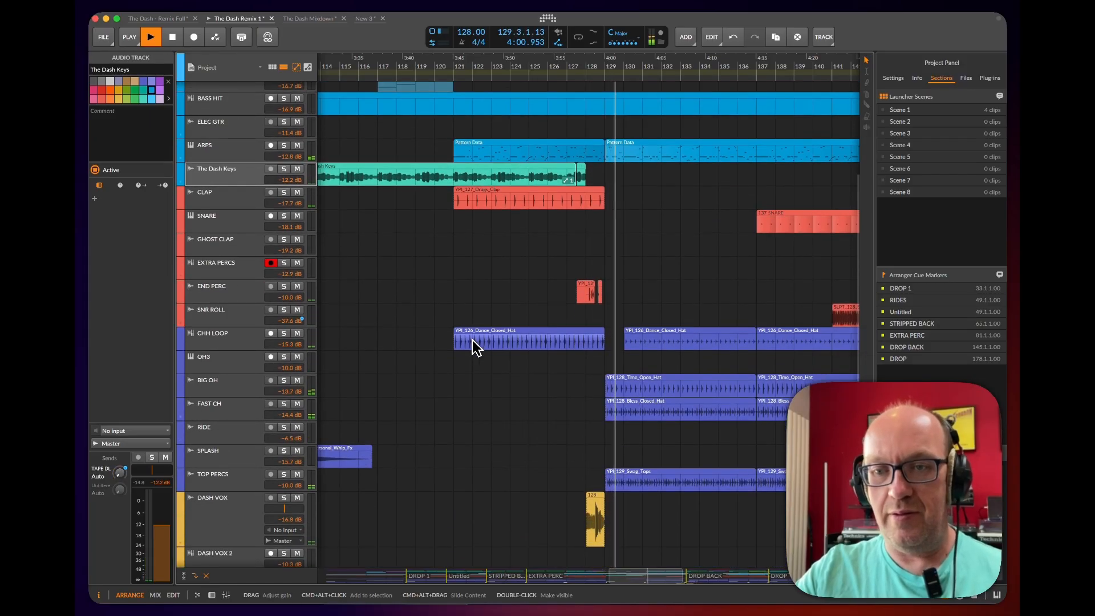
scroll(405, 323, down, 2)
scroll(405, 323, down, 1)
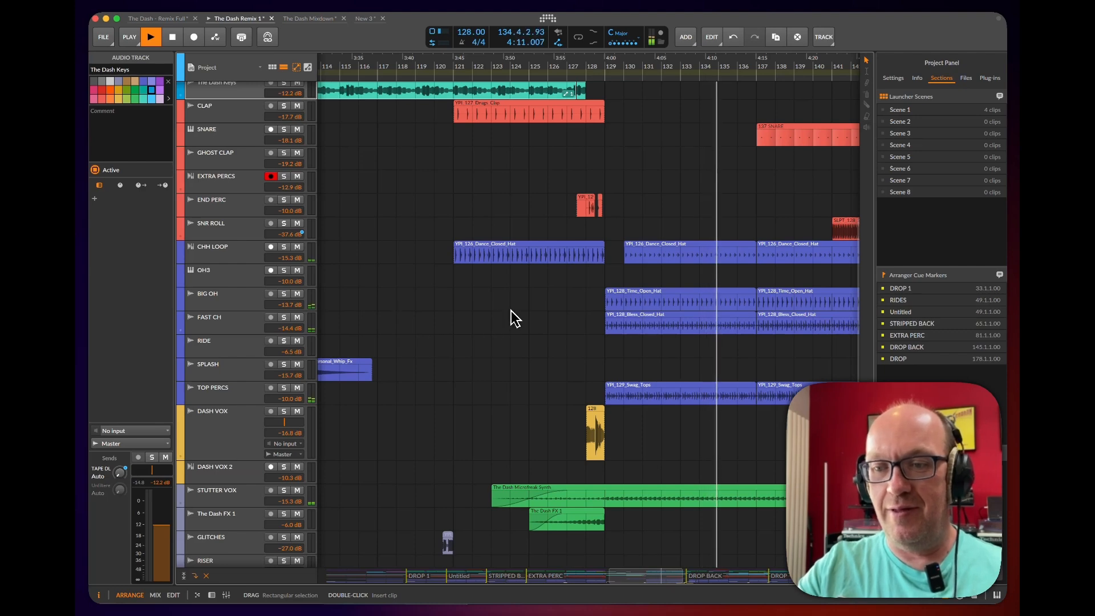
scroll(515, 319, down, 10)
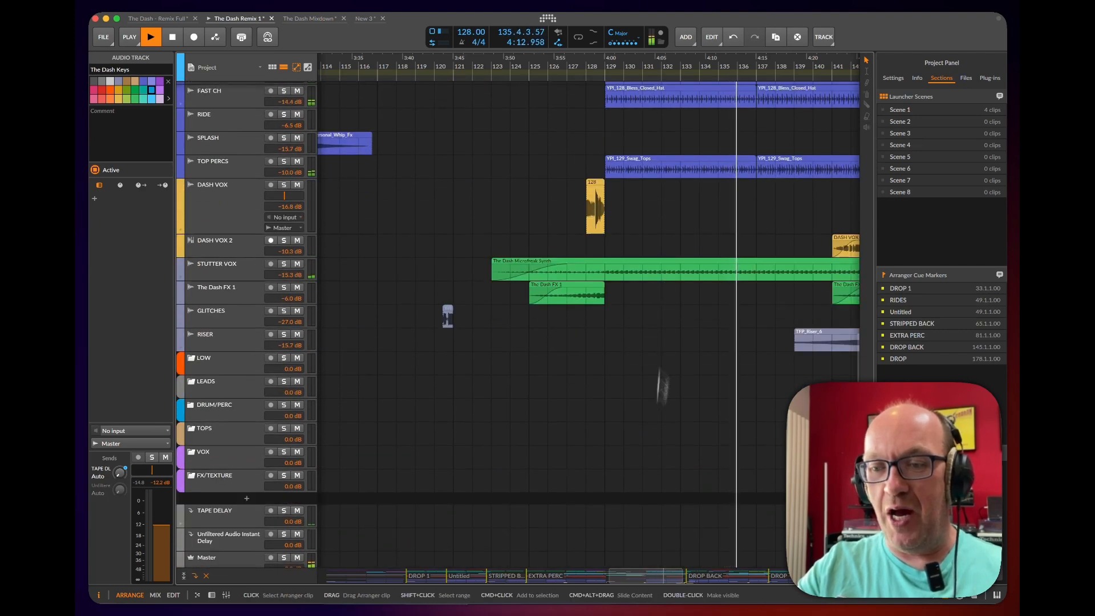
drag(615, 576, 625, 577)
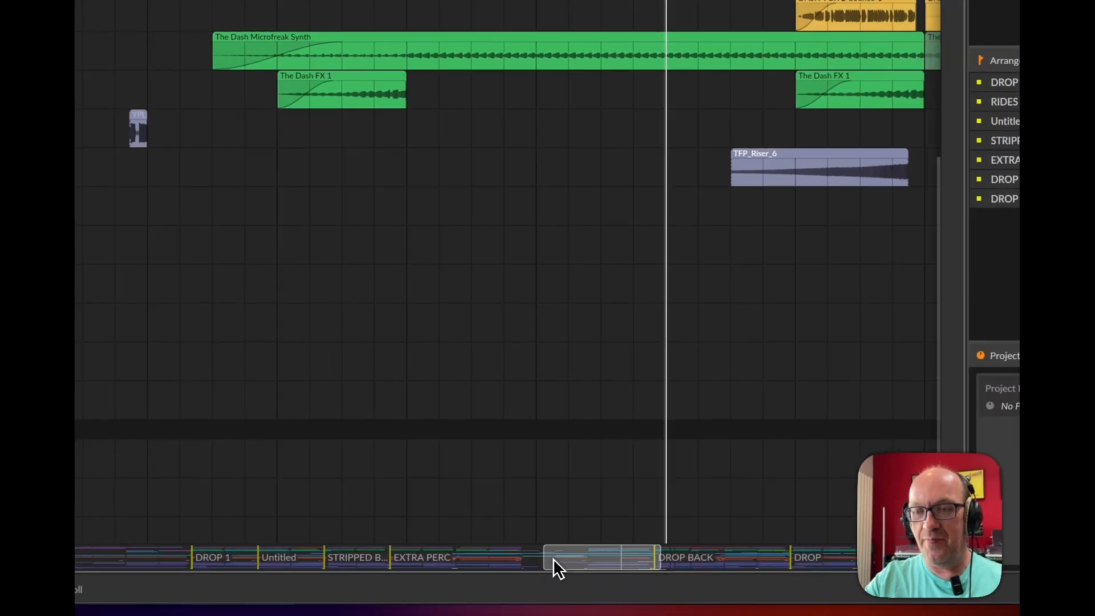
drag(553, 559, 553, 559)
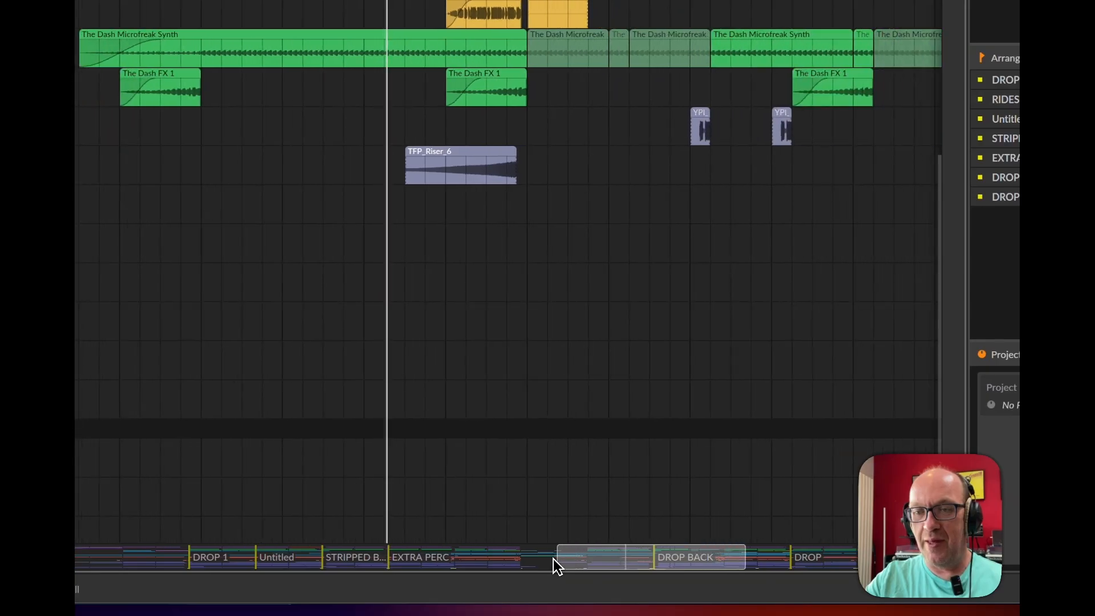
scroll(518, 336, up, 15)
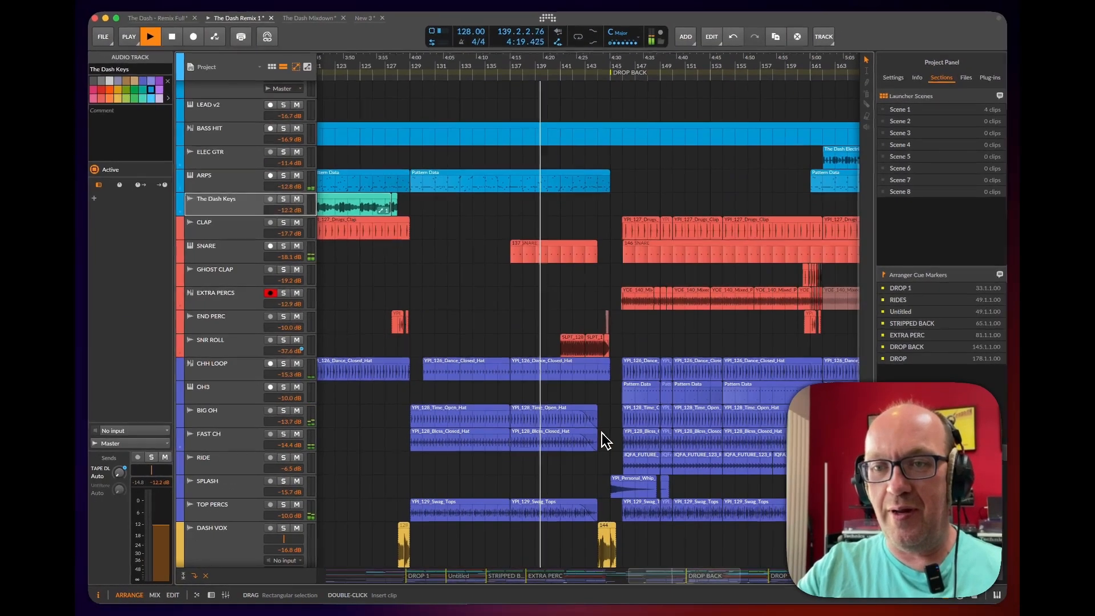
Select the LEAD HITS track and set playback to start around bar 139 in the build-up
scroll(604, 440, up, 10)
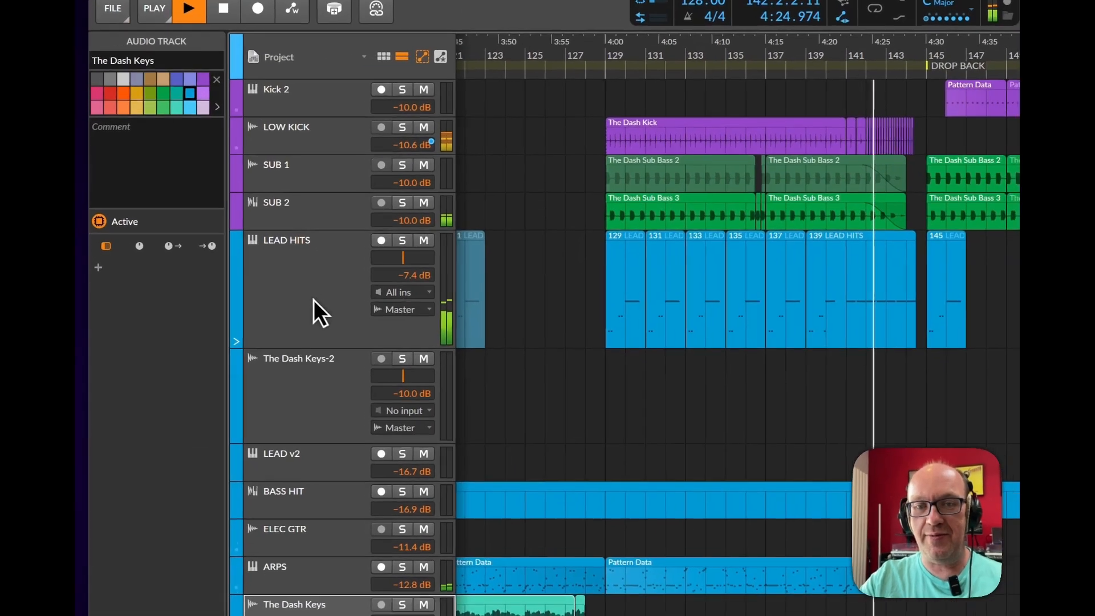
click(230, 219)
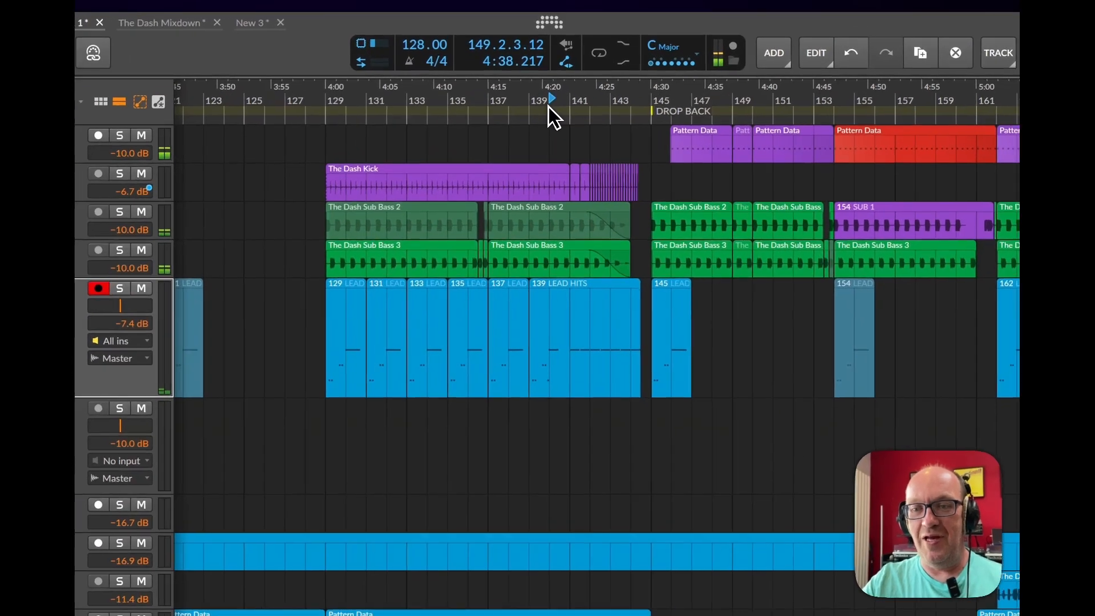
click(548, 68)
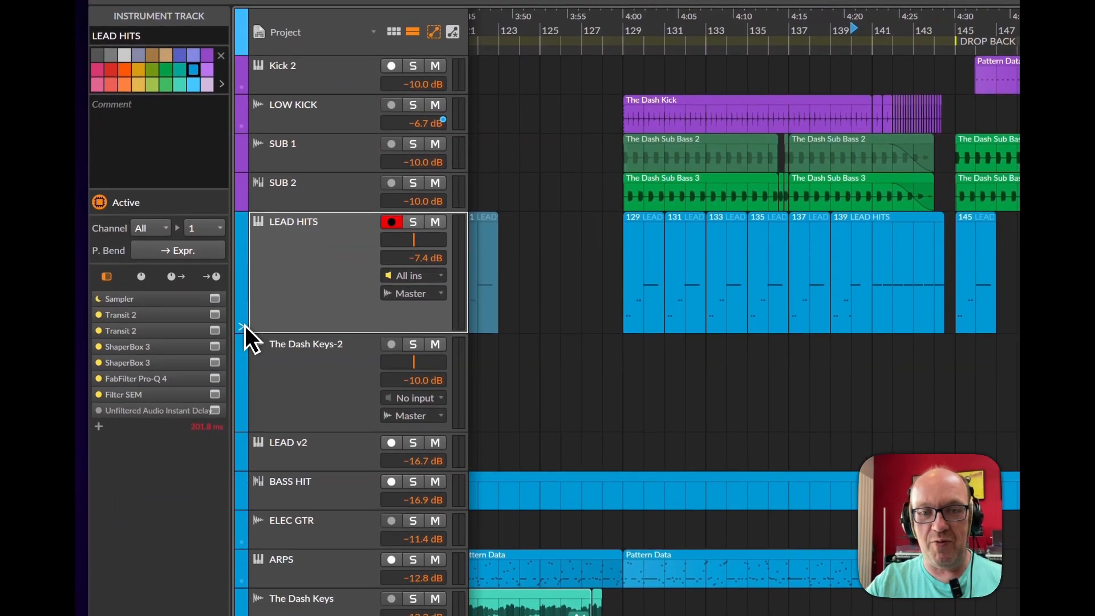
Show the automation lanes of LEAD HITS and inspect the ShaperBox 3 Master Mix and Transit 2 macro control lanes
click(242, 330)
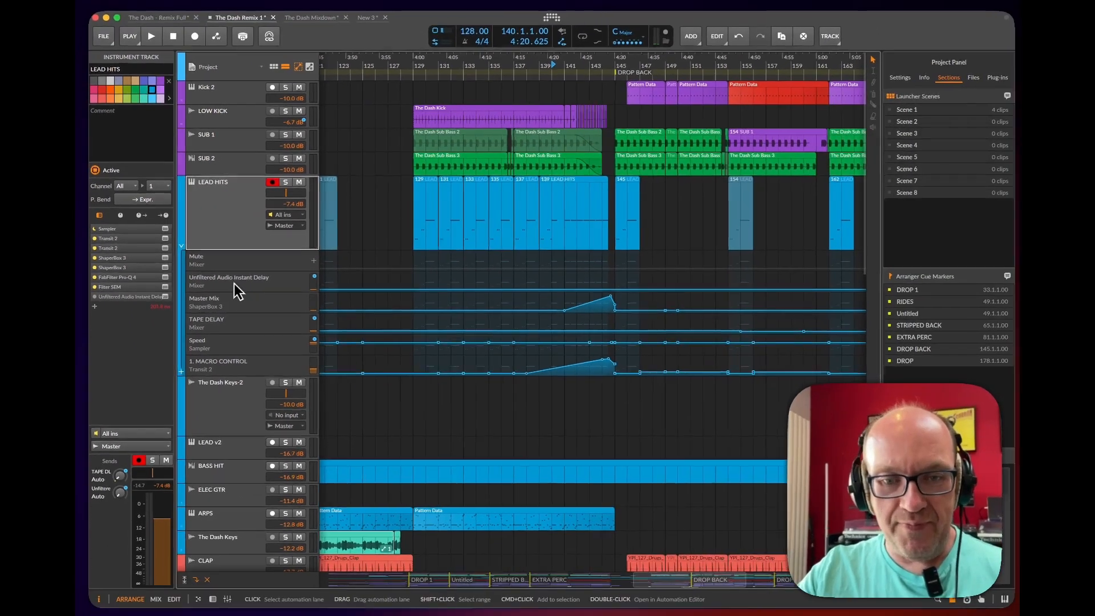
click(223, 309)
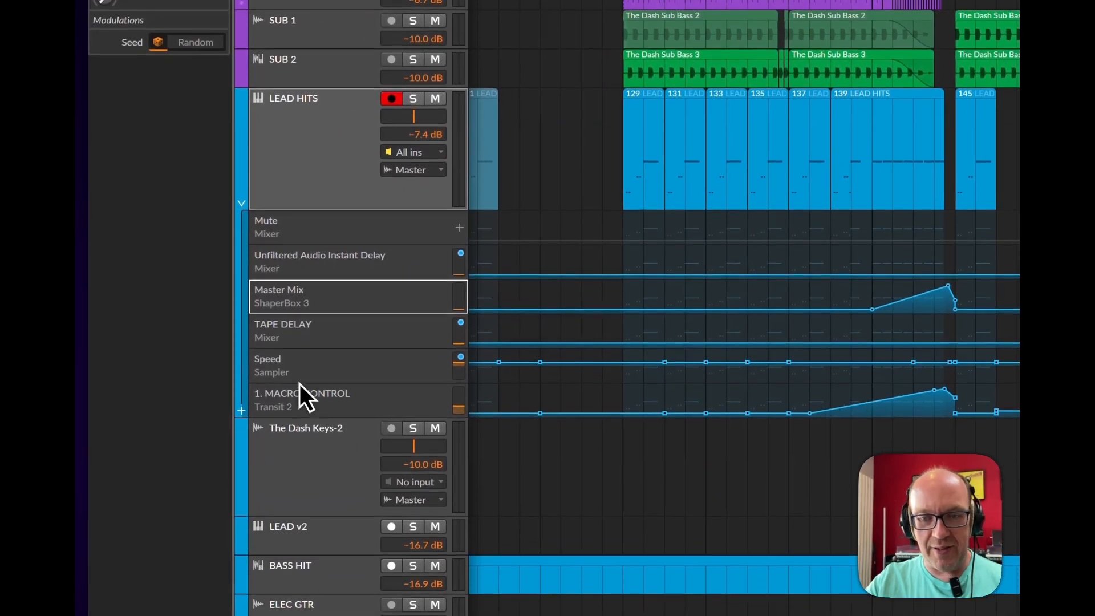
click(300, 406)
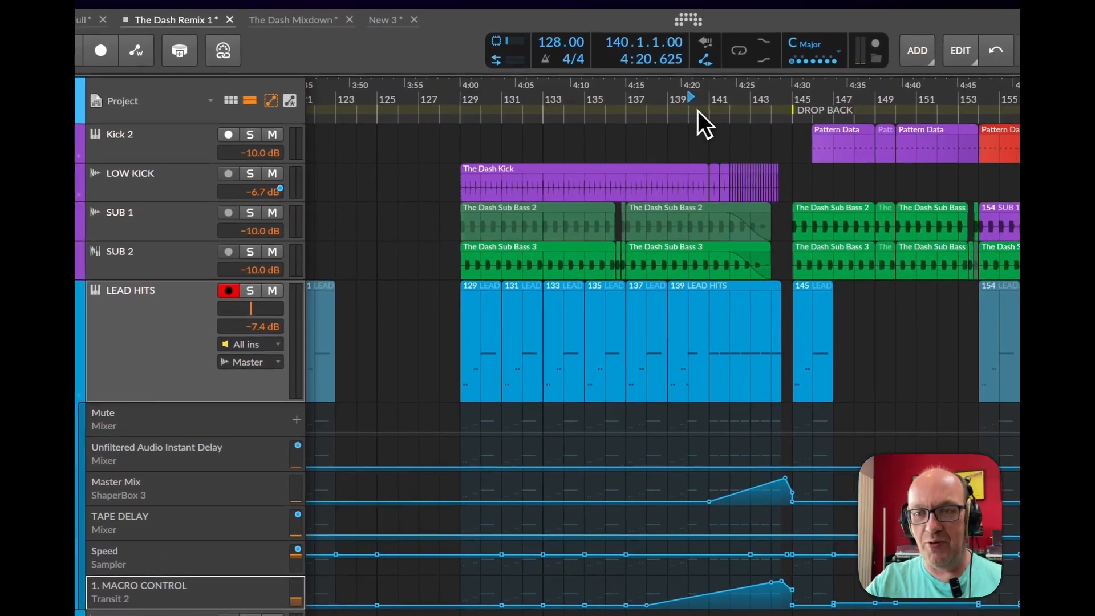
Play the LEAD HITS build-up from bar 141 with its Transit 2 and ShaperBox 3 devices bypassed
click(699, 111)
click(285, 314)
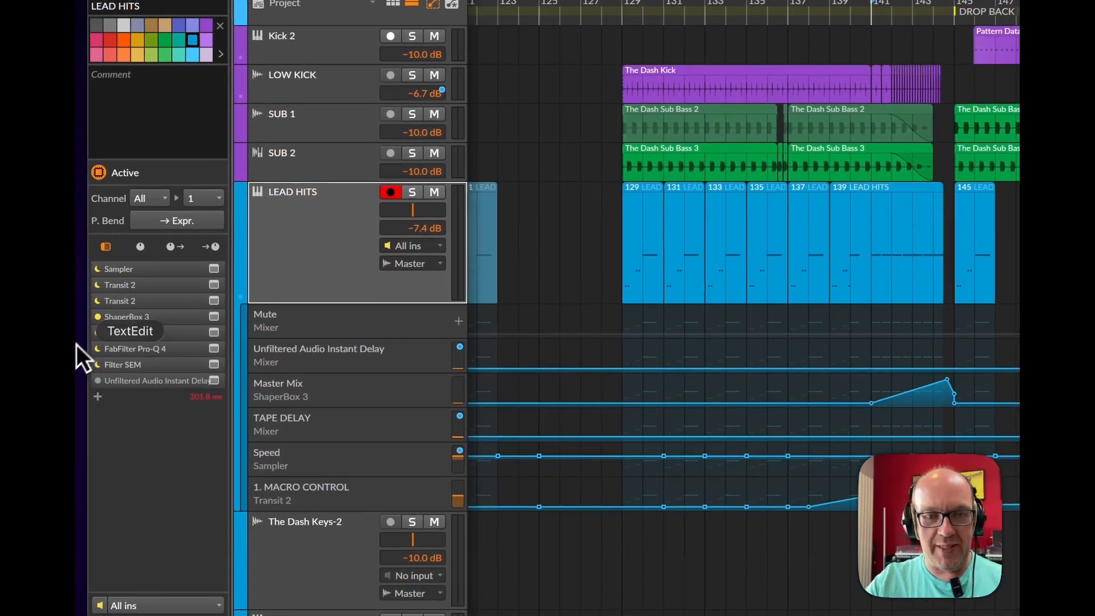
key(space)
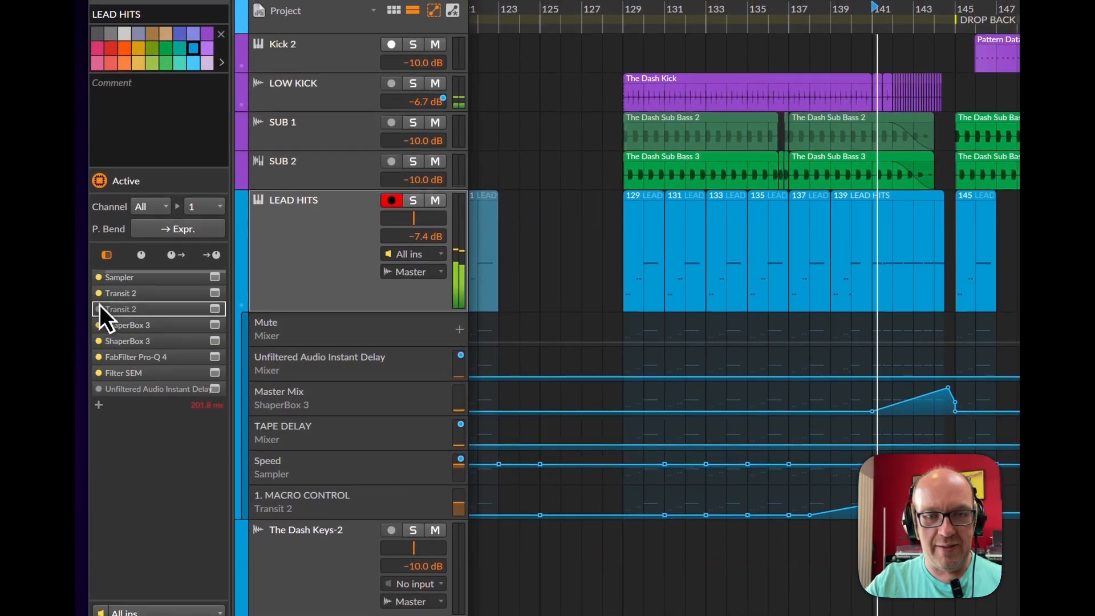
click(99, 311)
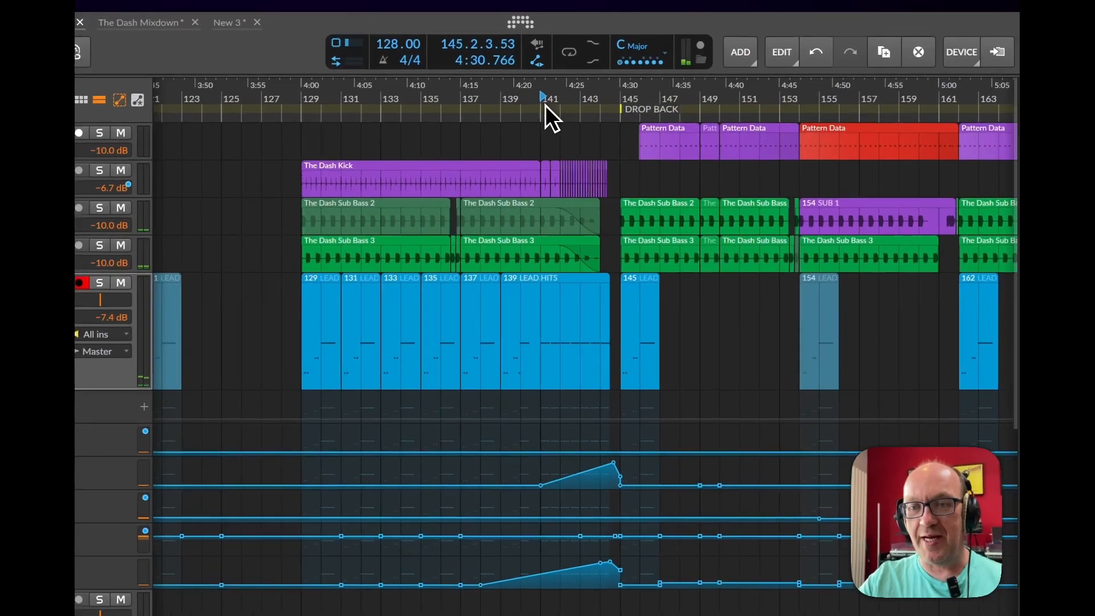
Set playback to start in the second half of bar 139 and re-enable both ShaperBox 3 devices on LEAD HITS
scroll(563, 69, up, 8)
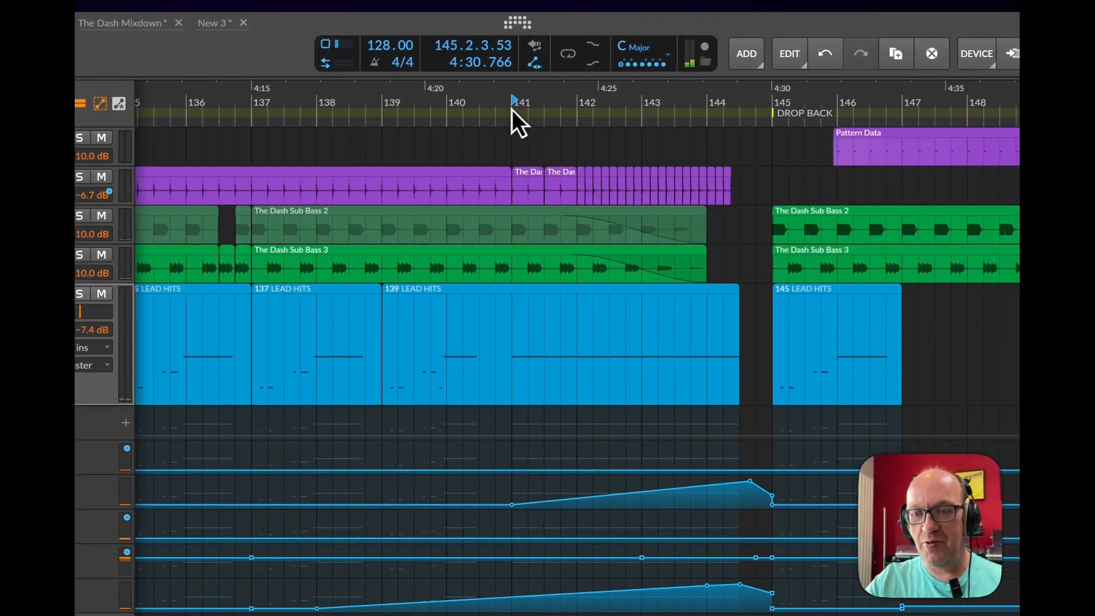
click(429, 108)
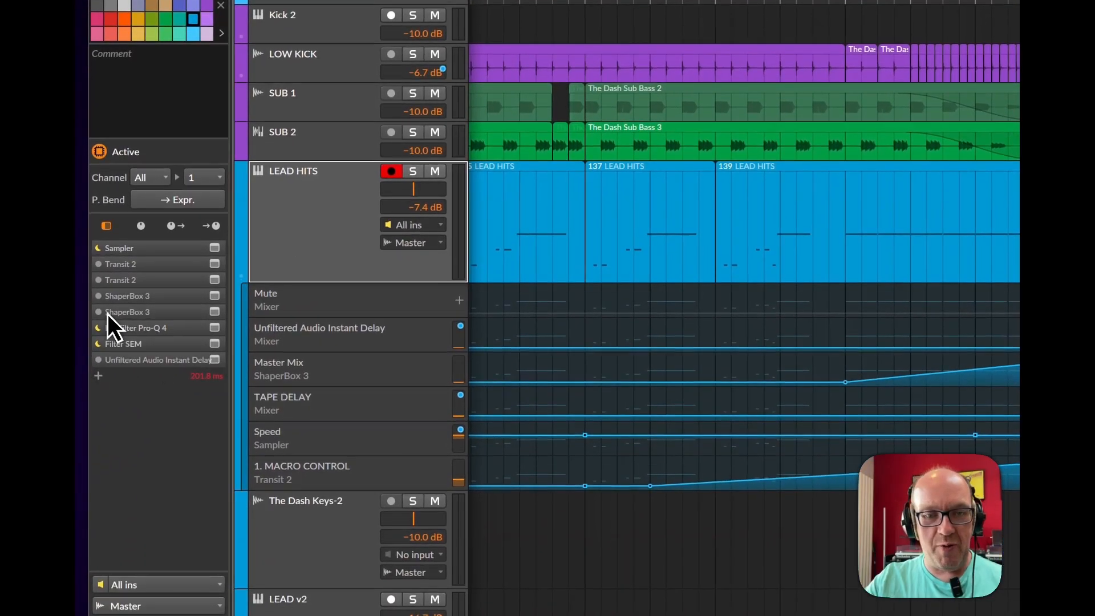
click(98, 374)
click(98, 318)
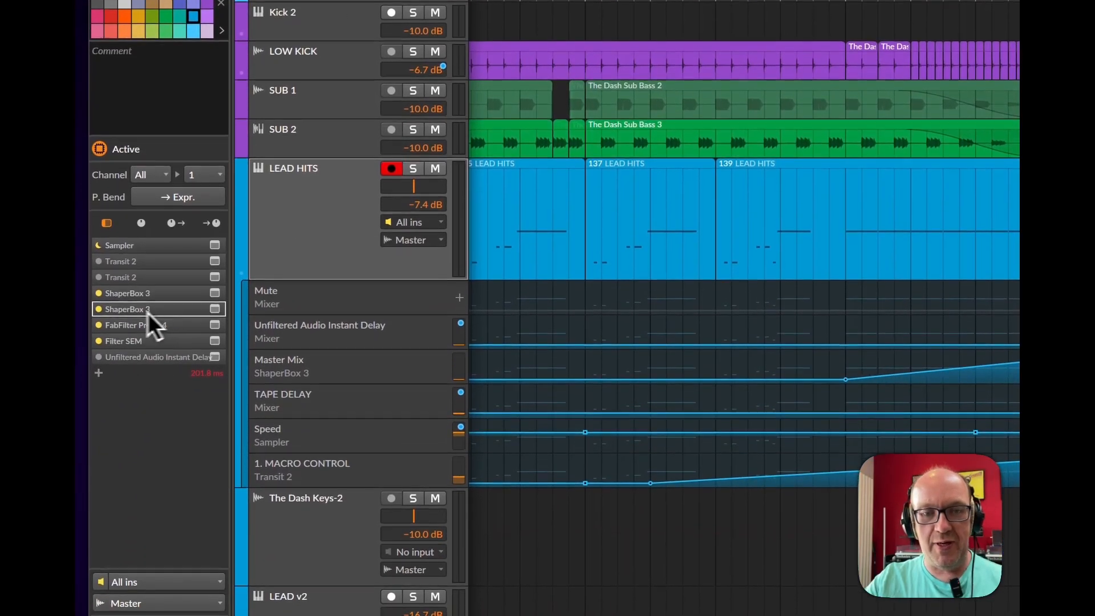
Open the second ShaperBox 3 on LEAD HITS and watch its Rhythm Riser 1 preset during playback with the track soloed
click(214, 308)
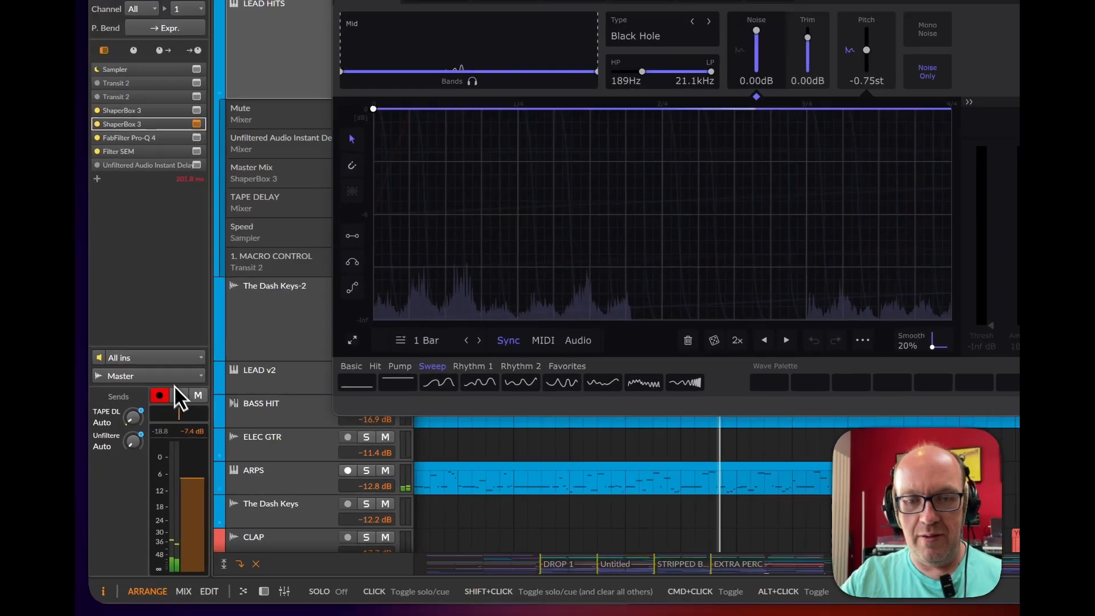
click(151, 457)
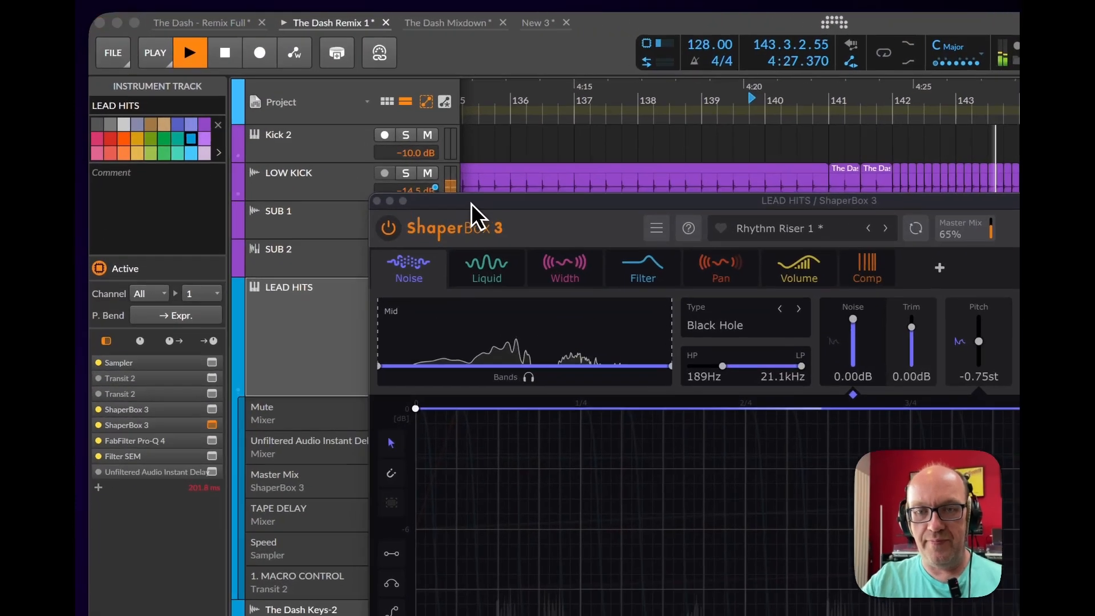
drag(319, 126, 350, 241)
drag(521, 395, 520, 394)
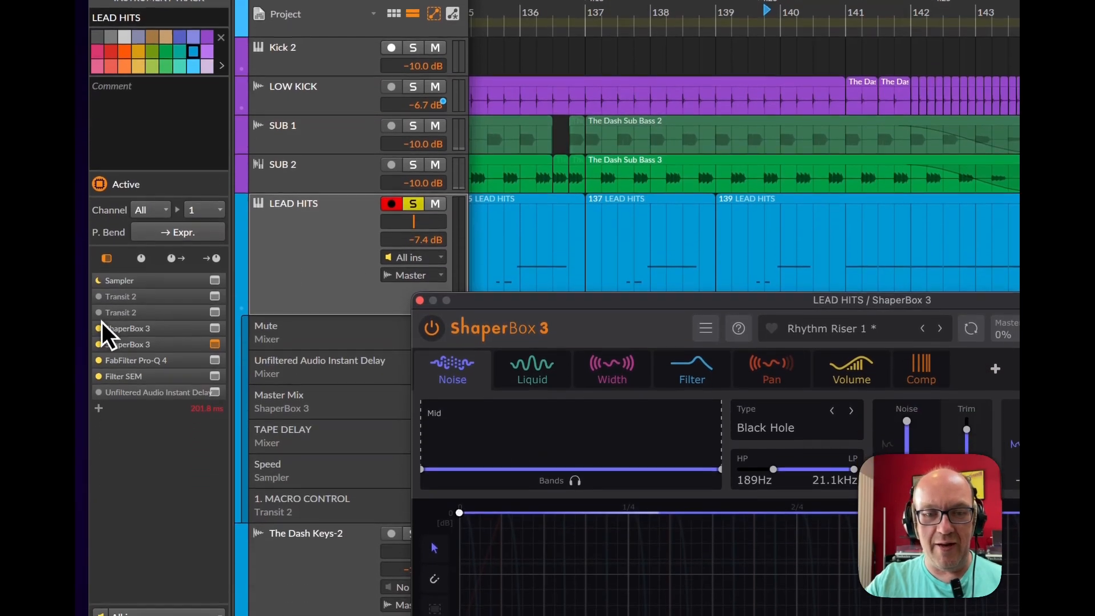
Re-enable both Transit 2 devices on LEAD HITS, play the soloed track and open the second Transit 2
click(104, 403)
click(100, 295)
key(space)
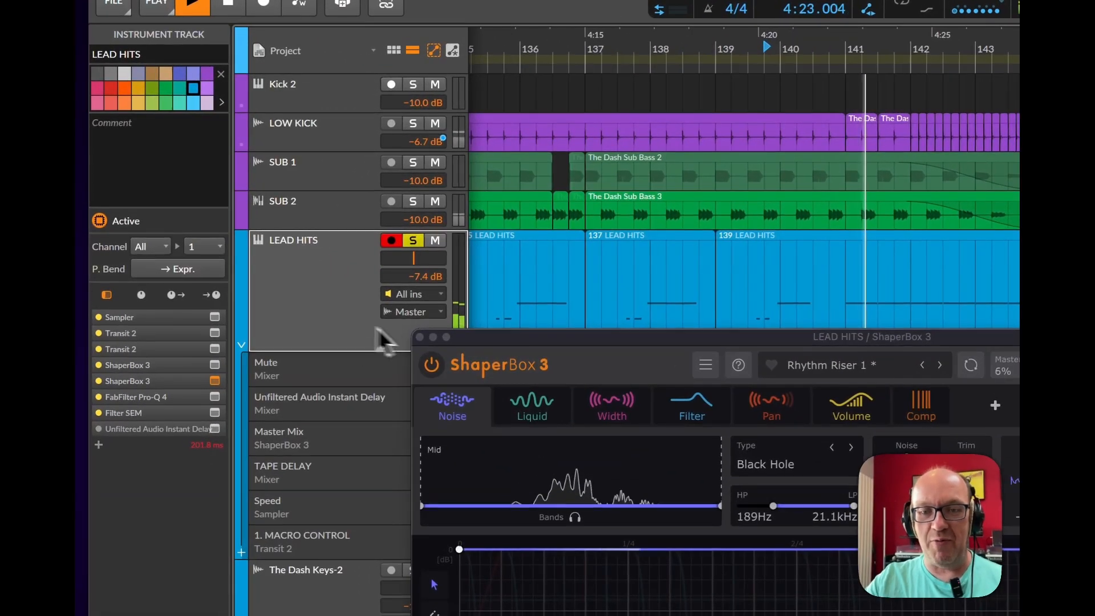
drag(317, 241, 343, 230)
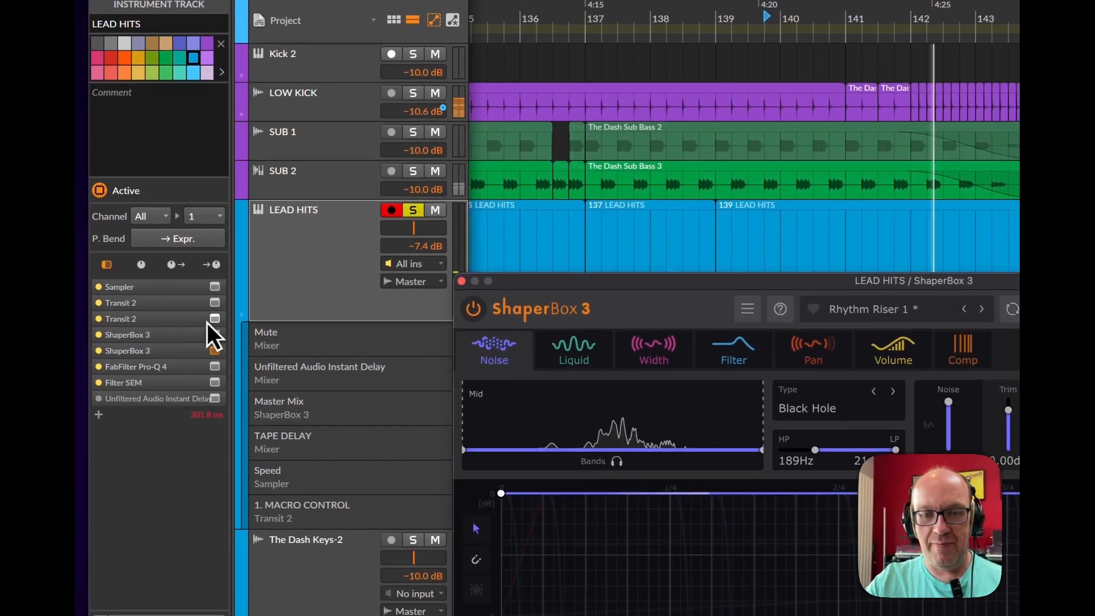
click(214, 349)
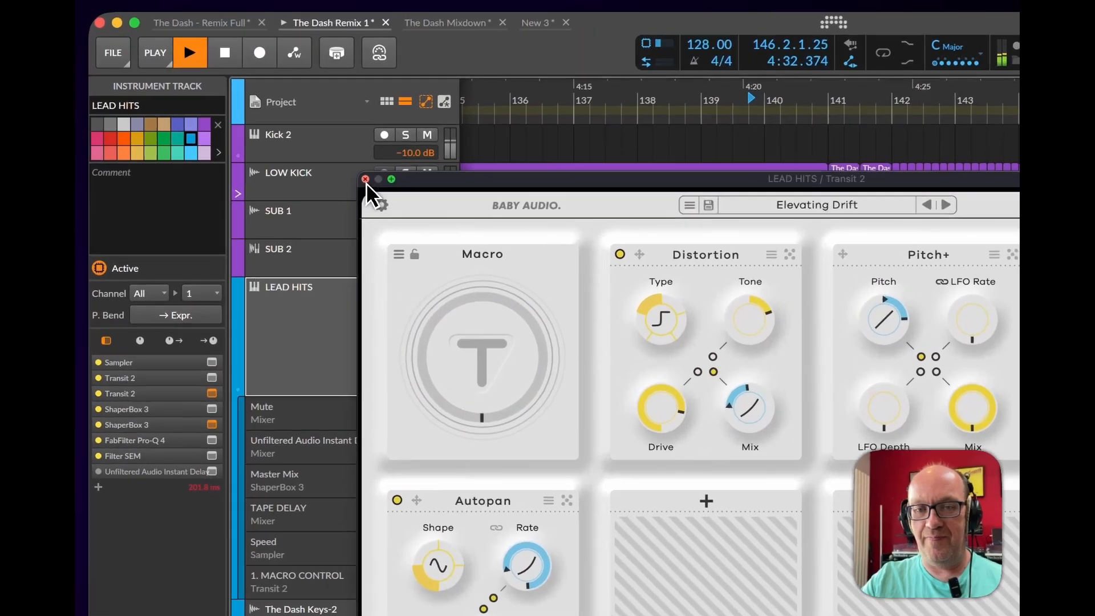
Close the Transit 2 and ShaperBox 3 windows and collapse the LEAD HITS automation lanes
click(260, 115)
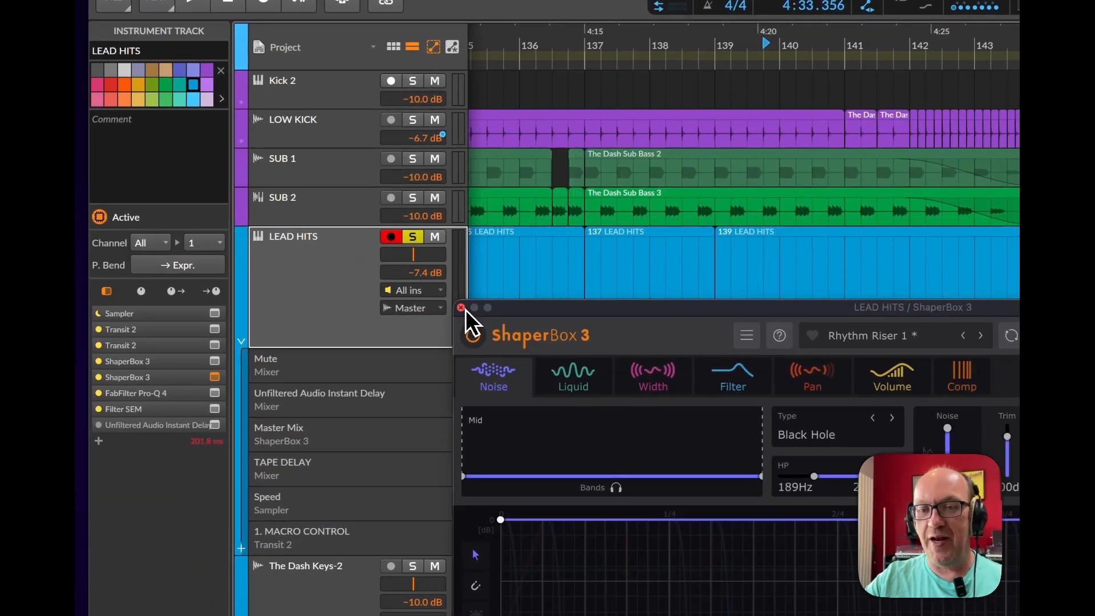
click(462, 309)
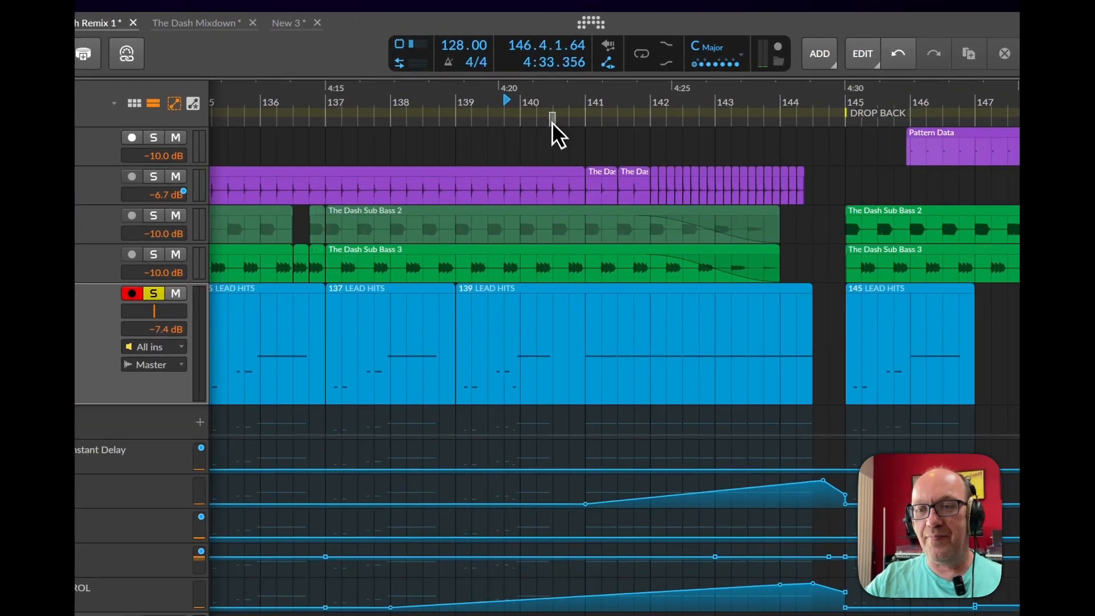
scroll(547, 108, down, 5)
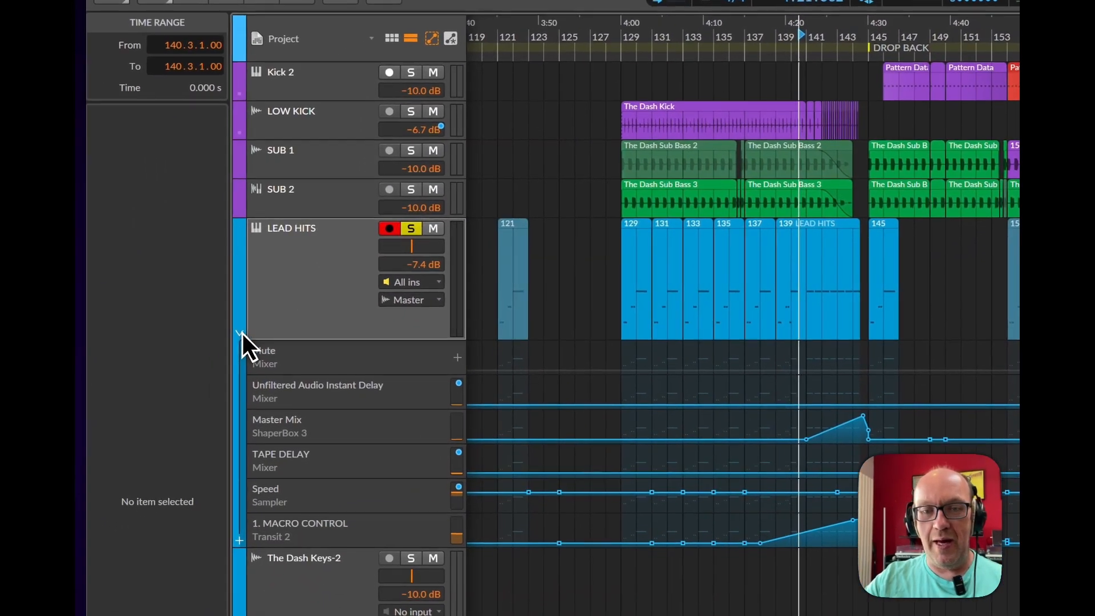
click(224, 347)
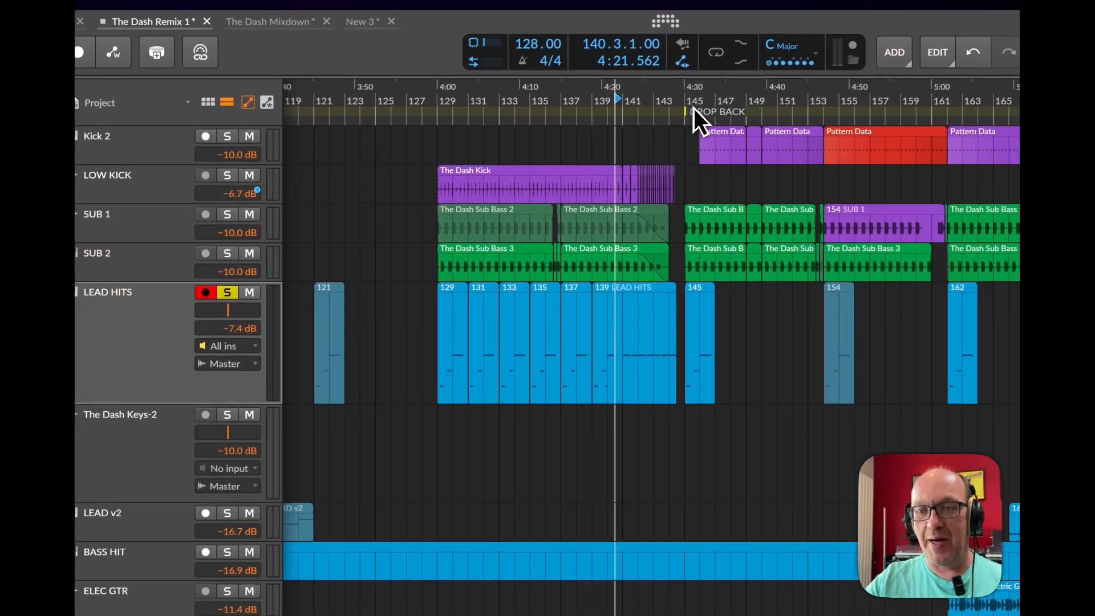
Unsolo LEAD HITS and set playback to start at bar 143, just ahead of the DROP BACK marker
click(742, 100)
key(space)
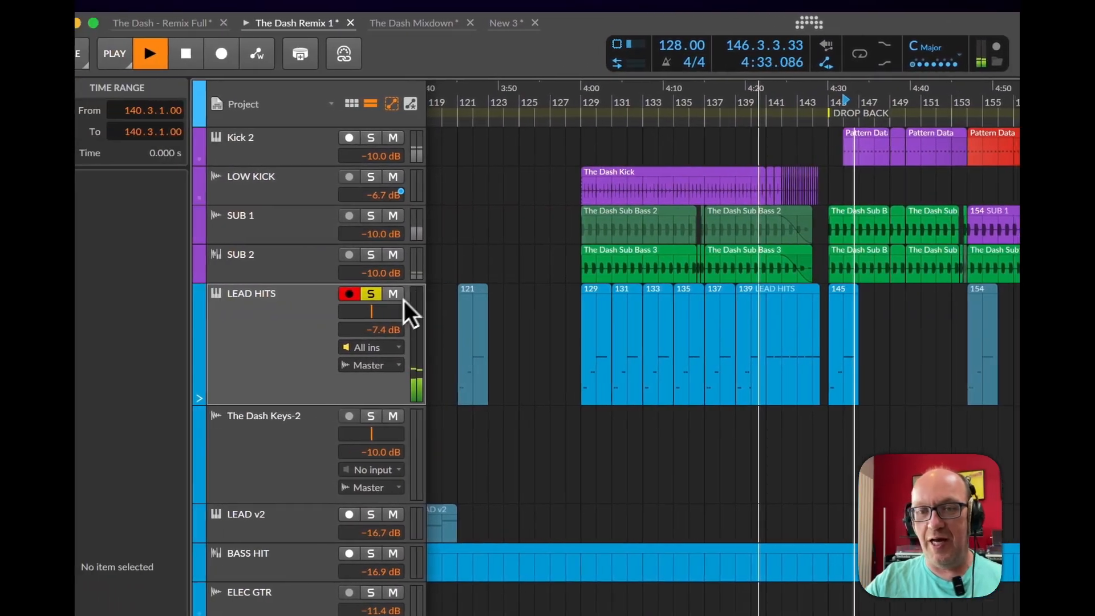
click(219, 293)
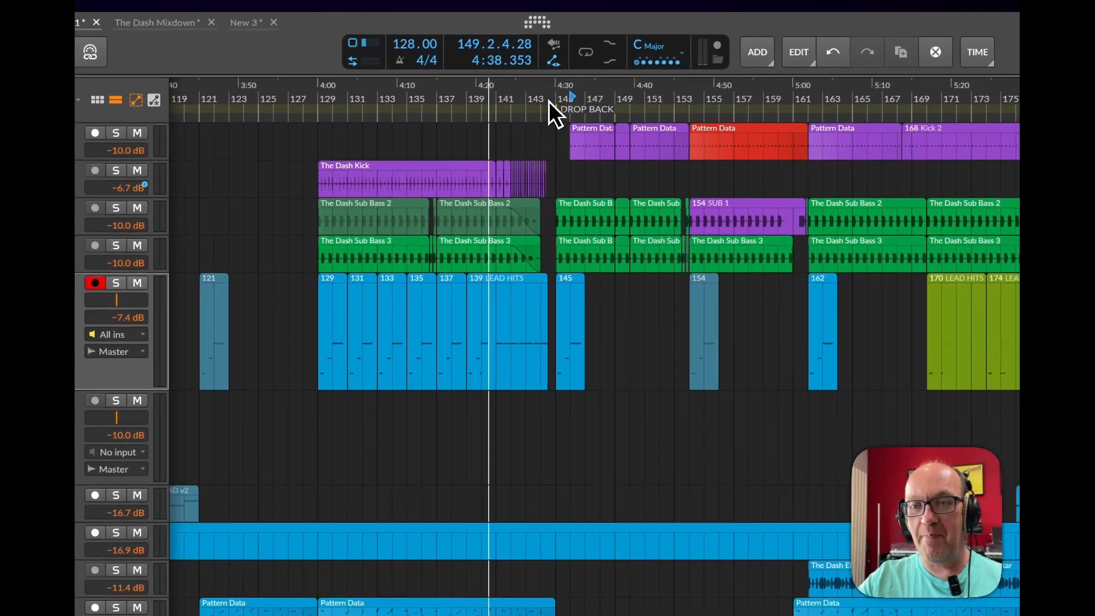
scroll(554, 75, up, 5)
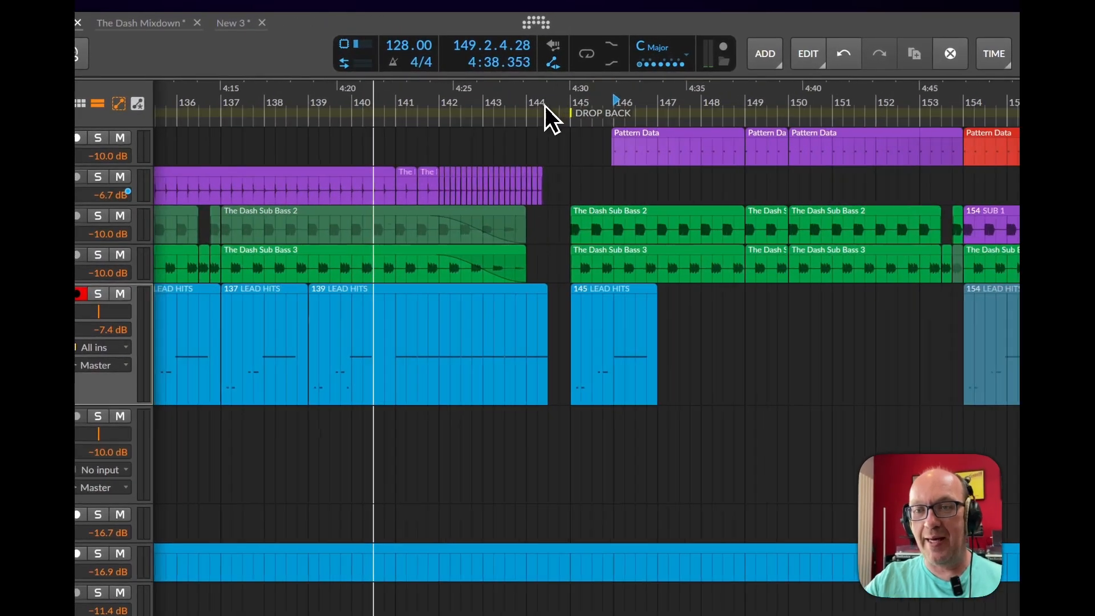
click(523, 103)
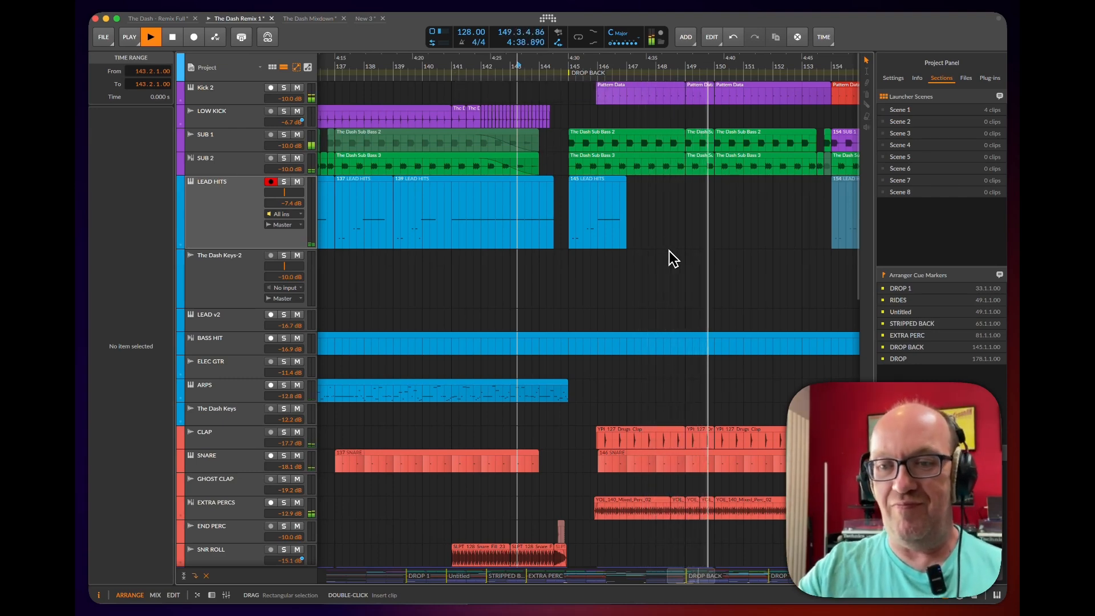
Examine the hats, vocal and FX tracks after DROP BACK during playback and select the STUTTER VOX track
scroll(656, 247, down, 5)
scroll(651, 291, down, 7)
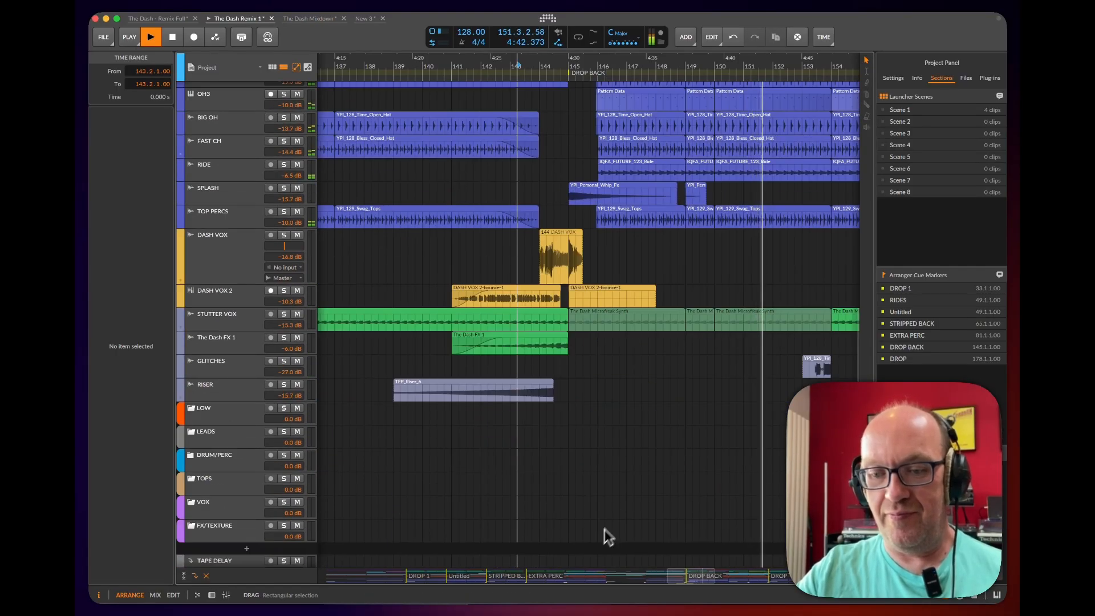
drag(667, 577, 676, 576)
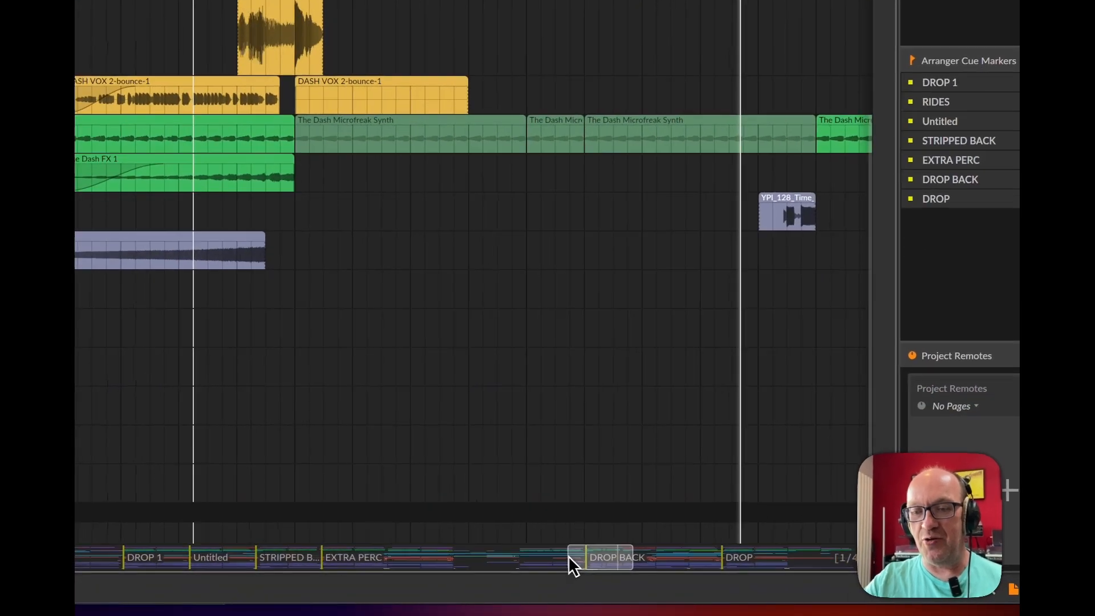
drag(568, 555, 559, 598)
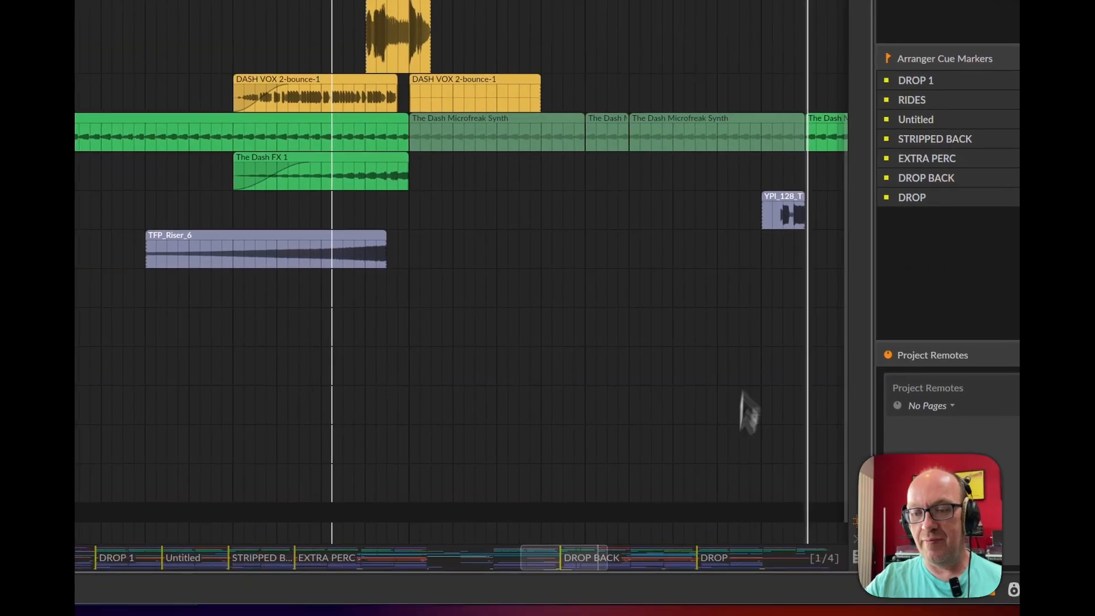
click(584, 559)
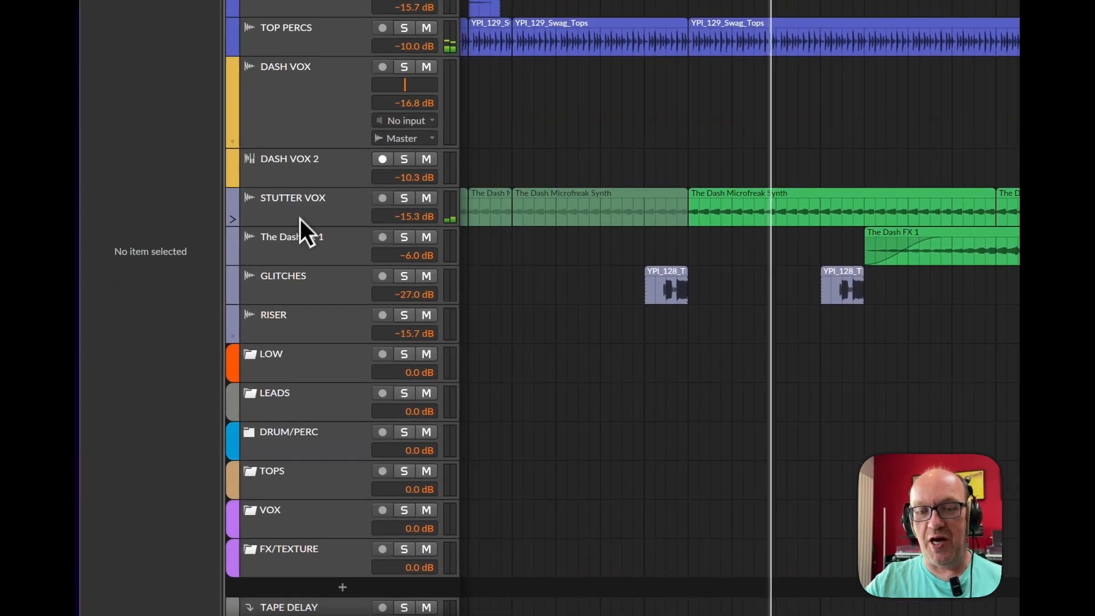
click(300, 219)
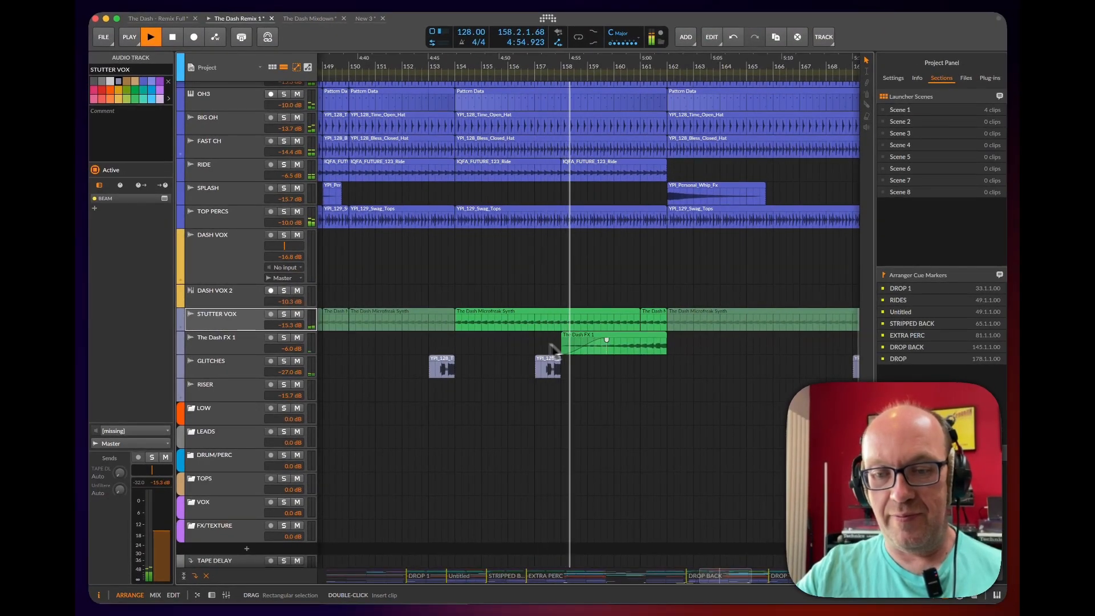
Examine the arrangement from bar 158 towards the DROP marker during playback, then stop around bar 171
scroll(616, 337, up, 10)
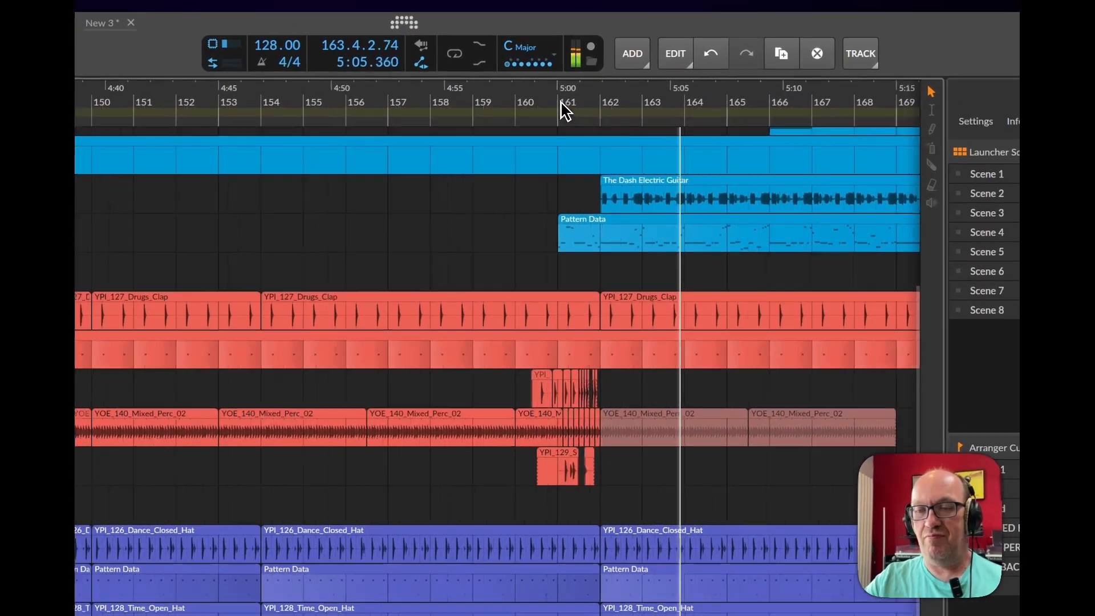
scroll(642, 67, down, 5)
drag(561, 103, 555, 104)
scroll(493, 235, up, 5)
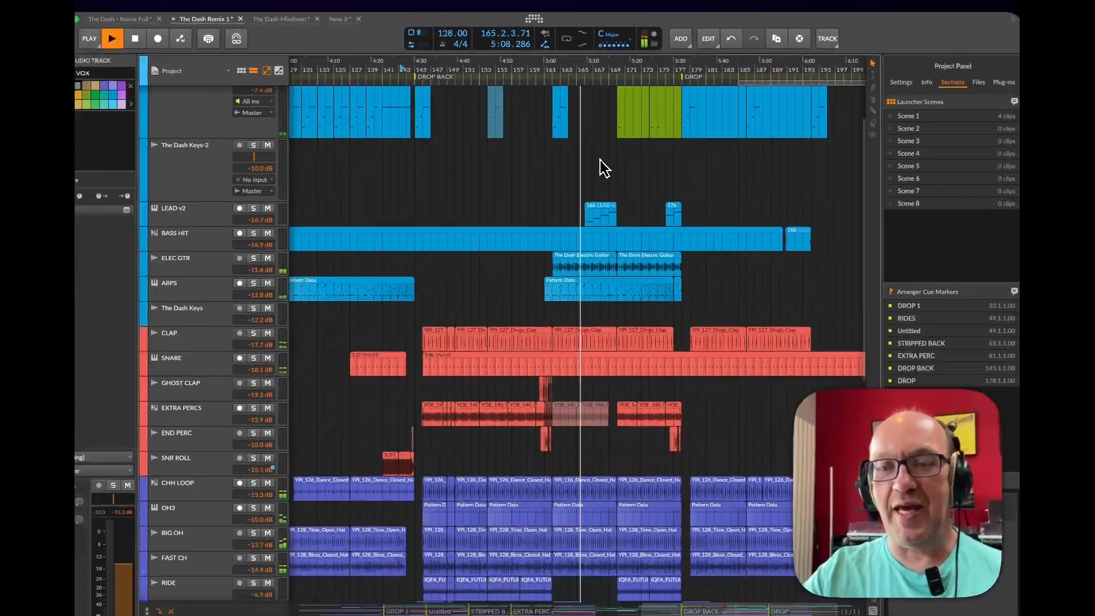
scroll(607, 160, up, 3)
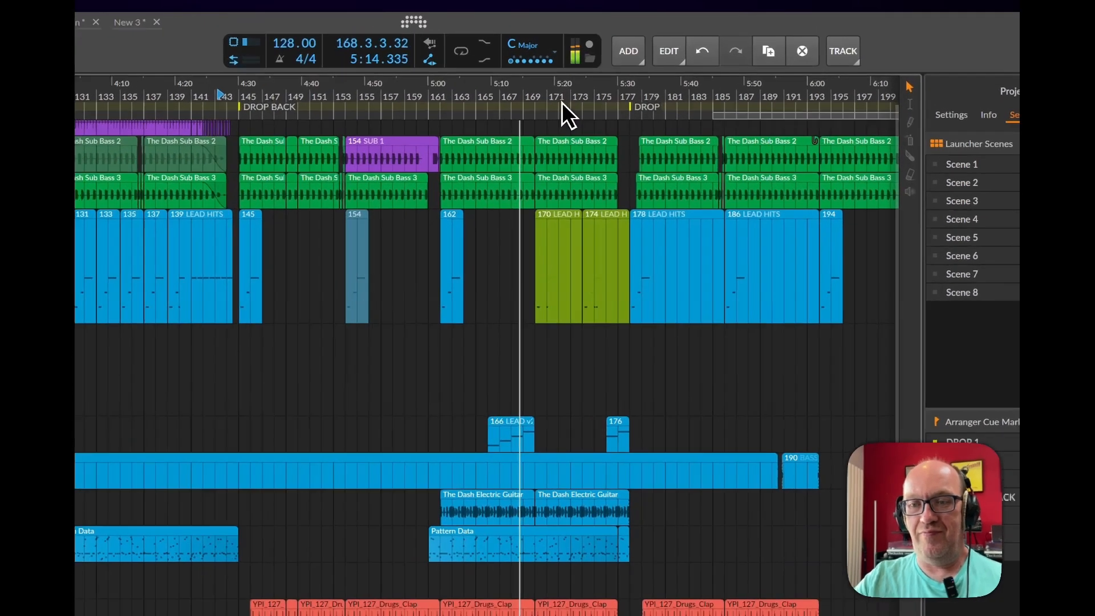
drag(562, 101, 418, 102)
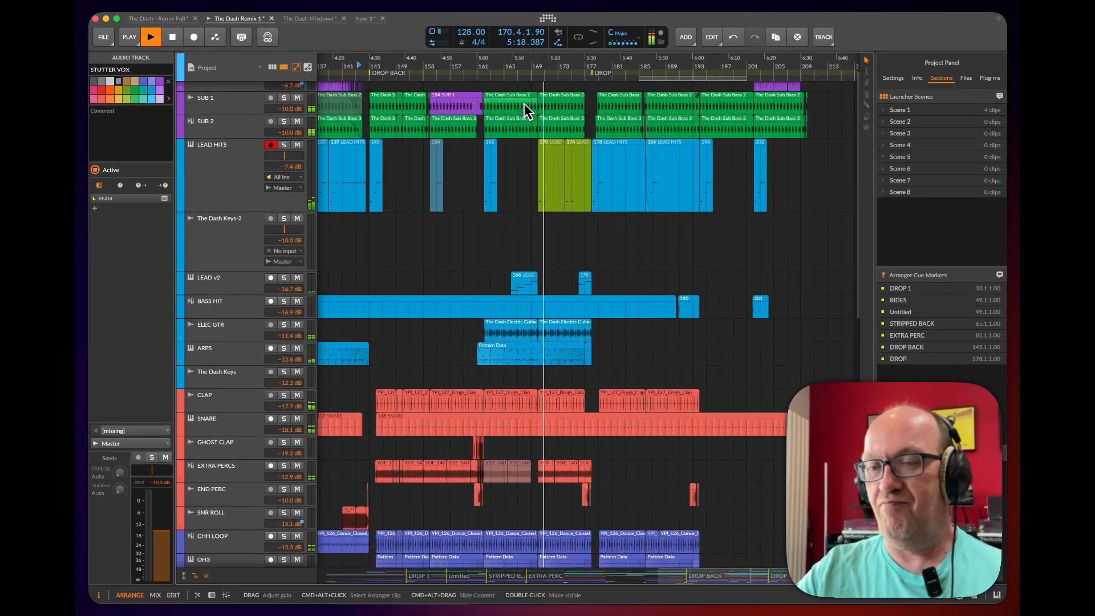
key(space)
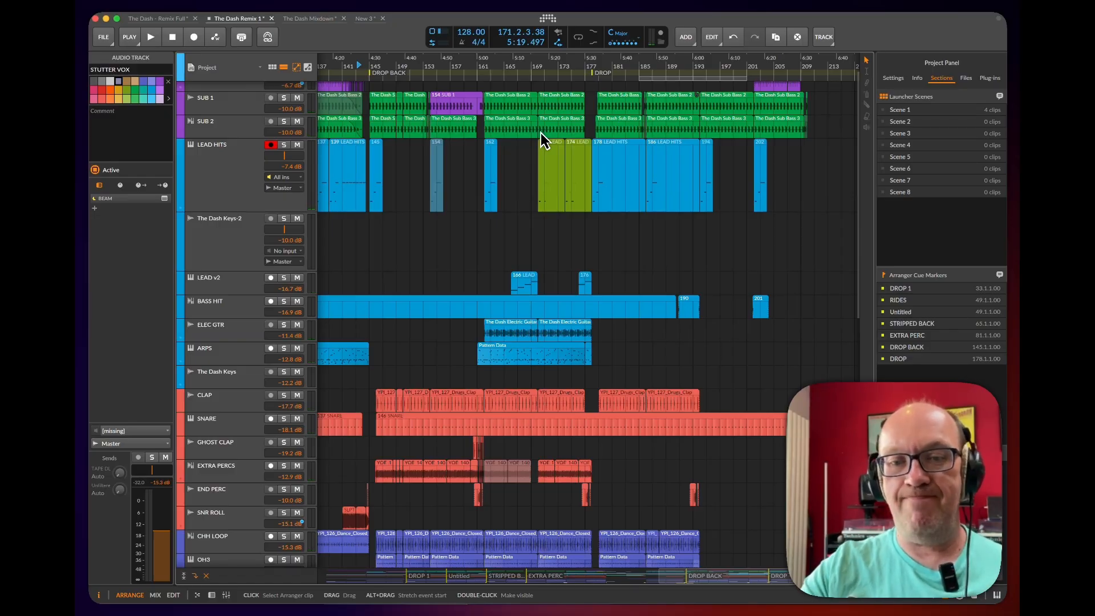
Set up an audio export with every track from Kick 2 through the last effect track selected, and cancel it
scroll(236, 182, up, 2)
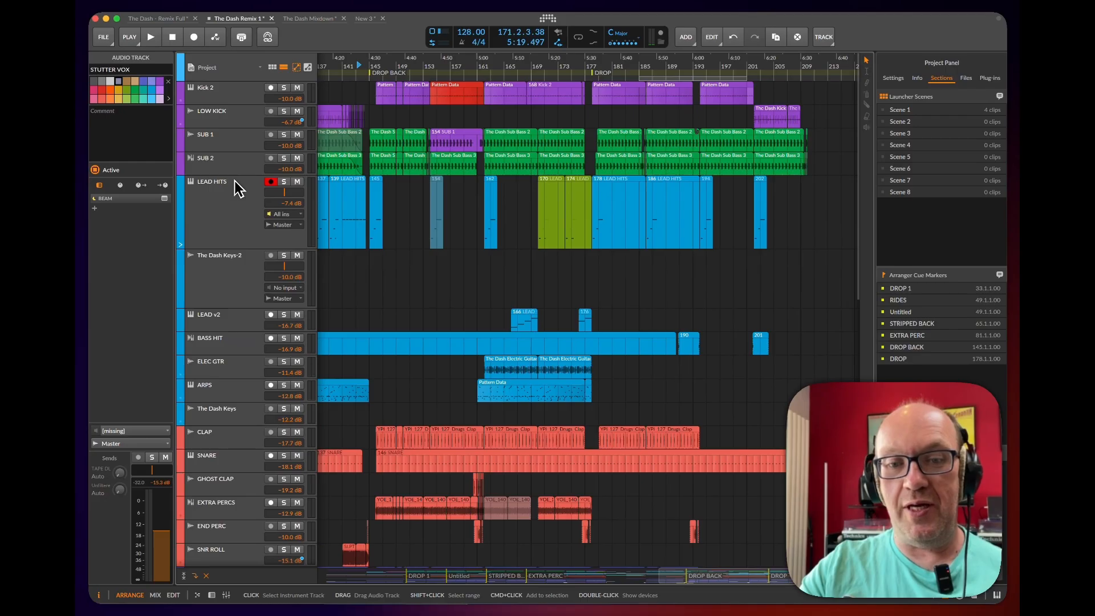
key(super+shift+r)
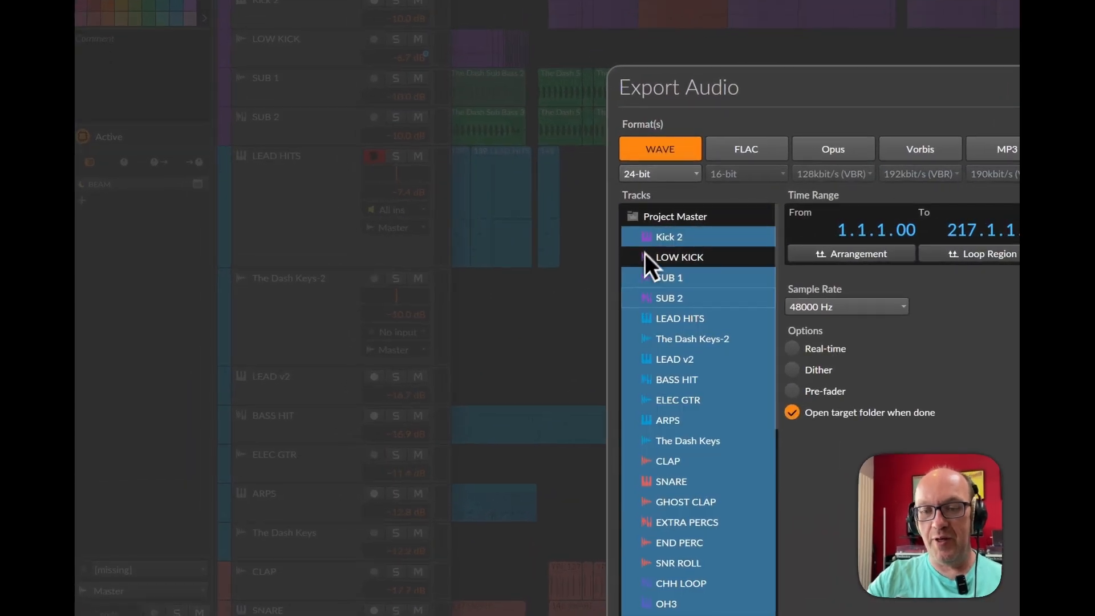
click(448, 242)
scroll(673, 285, down, 6)
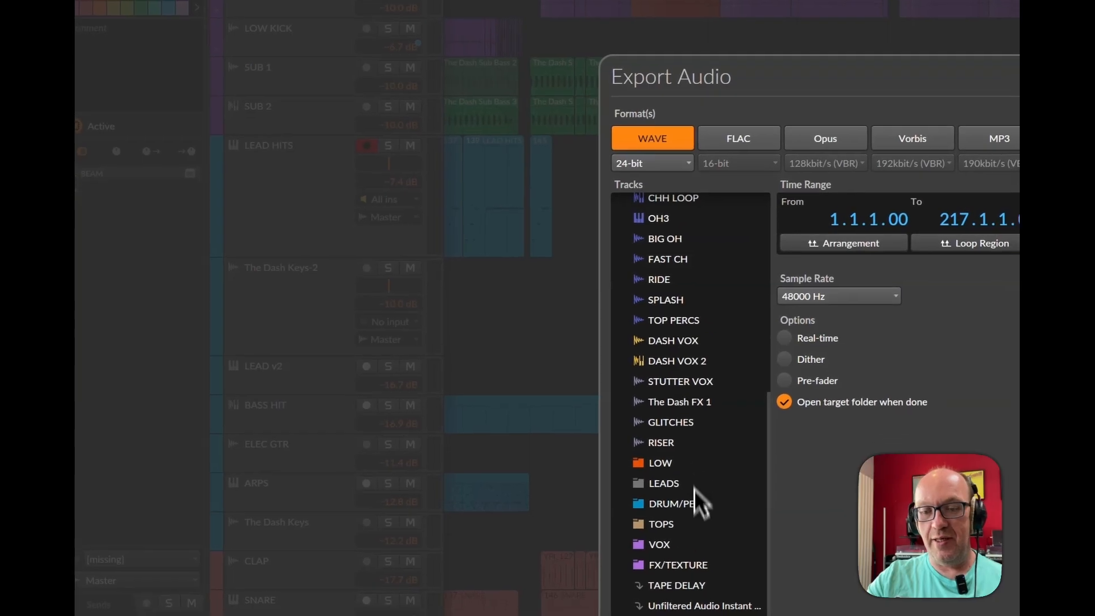
shift+click(690, 615)
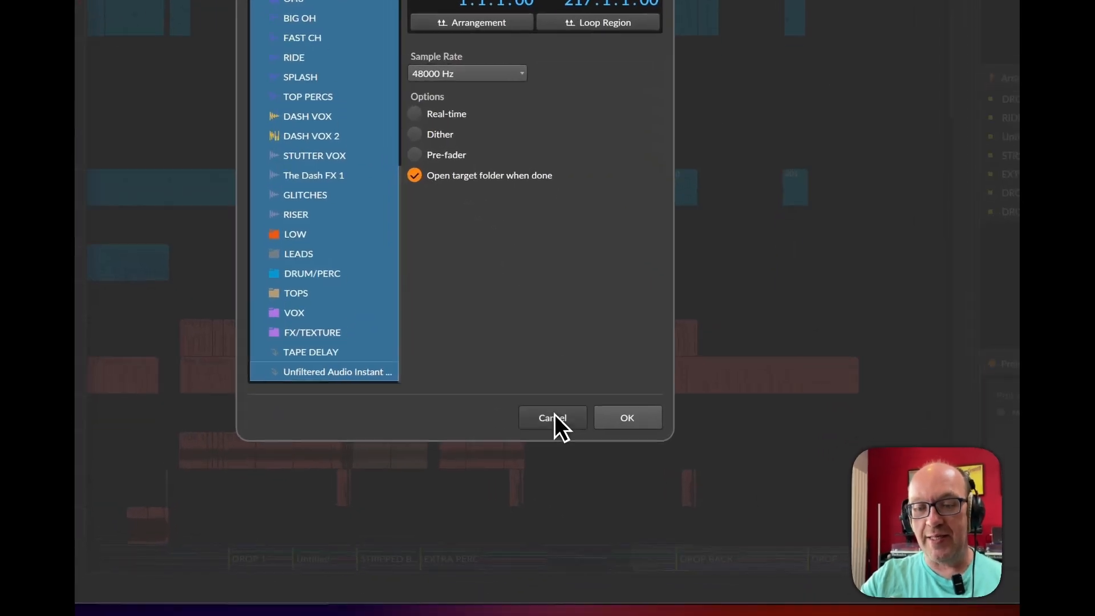
click(609, 487)
In The Dash Mixdown project, review the LOW, LEADS, MID DRUMS and TOP DRUMS groups and look inside the FX group
drag(443, 560, 462, 563)
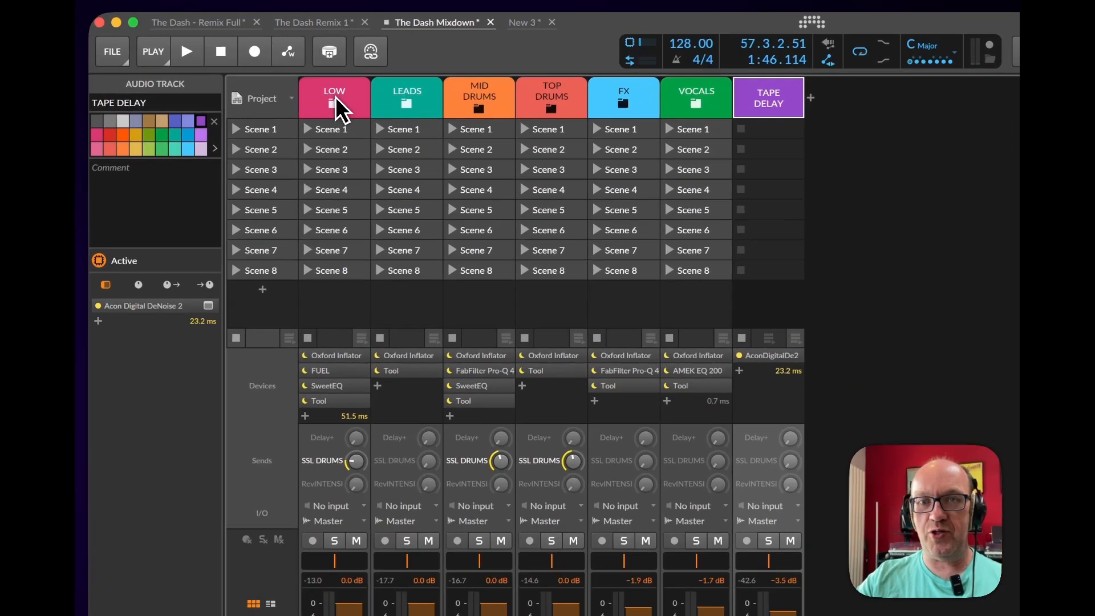
click(248, 70)
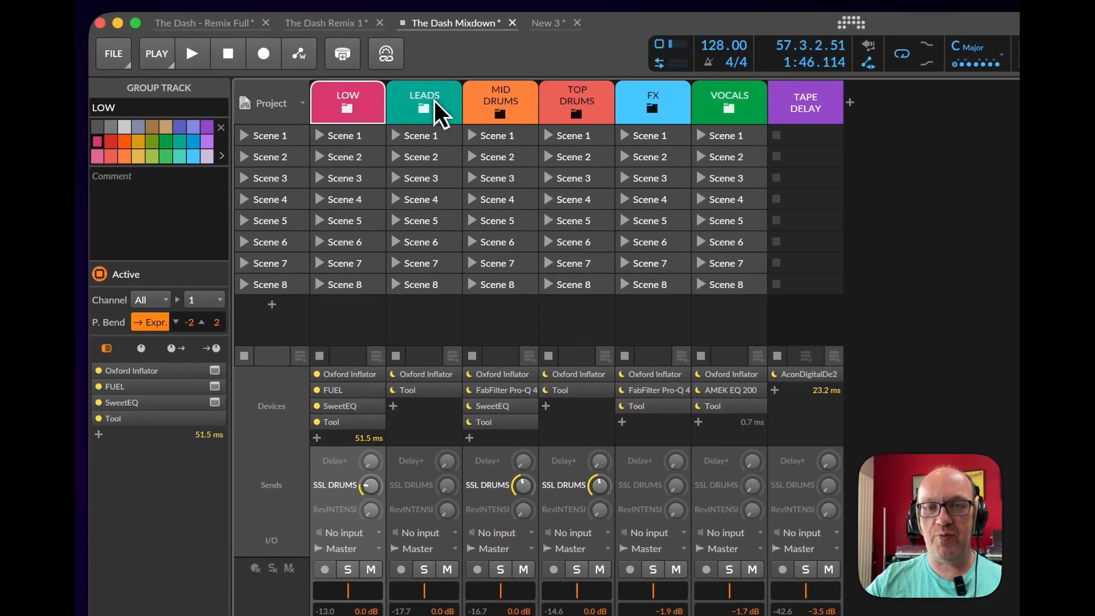
click(439, 111)
click(501, 108)
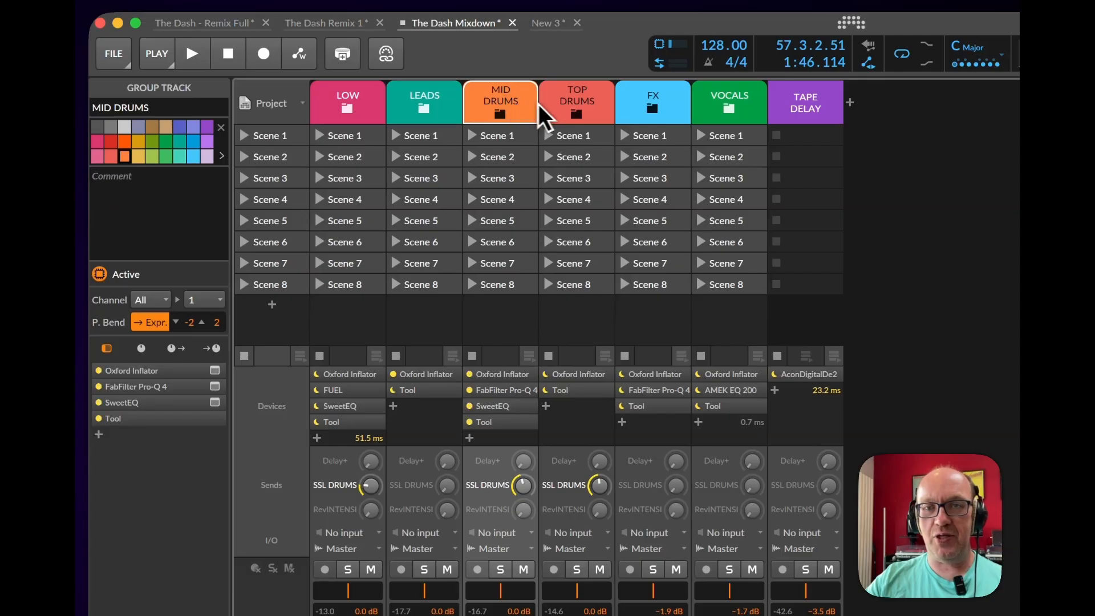
click(584, 111)
click(652, 108)
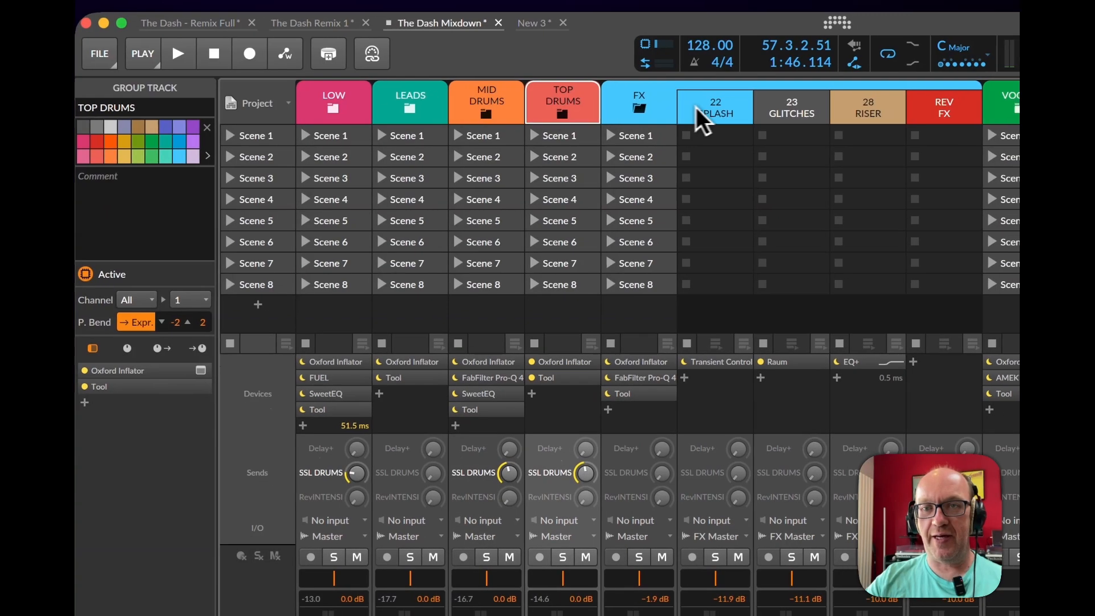
click(642, 108)
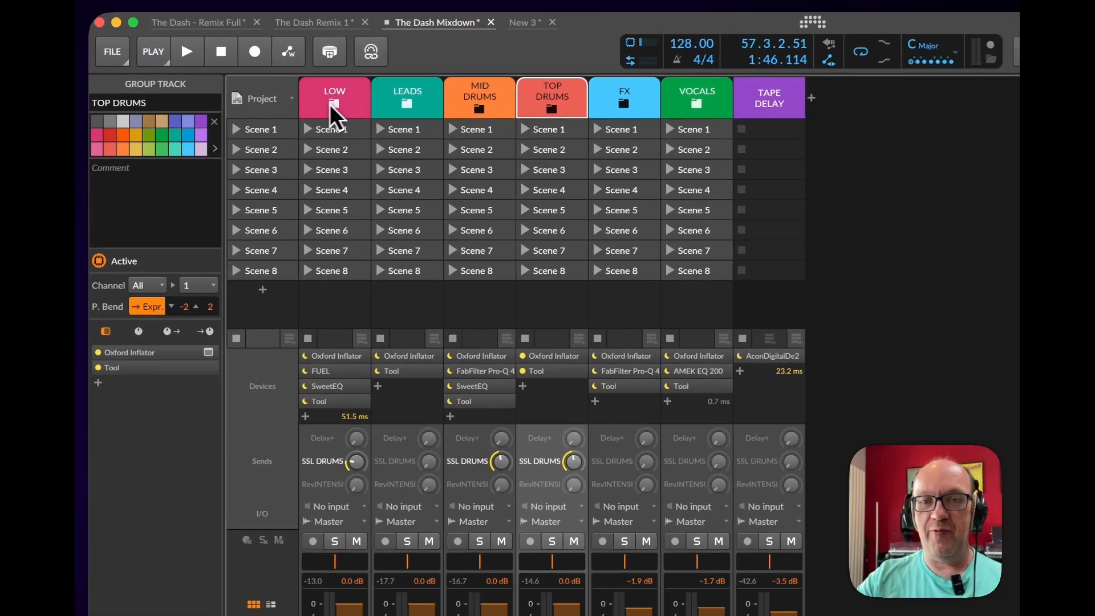
Expand the LOW group, examine the FabFilter Pro-Q 4 curve on the 01 Kick 2 track and close the EQ
click(244, 71)
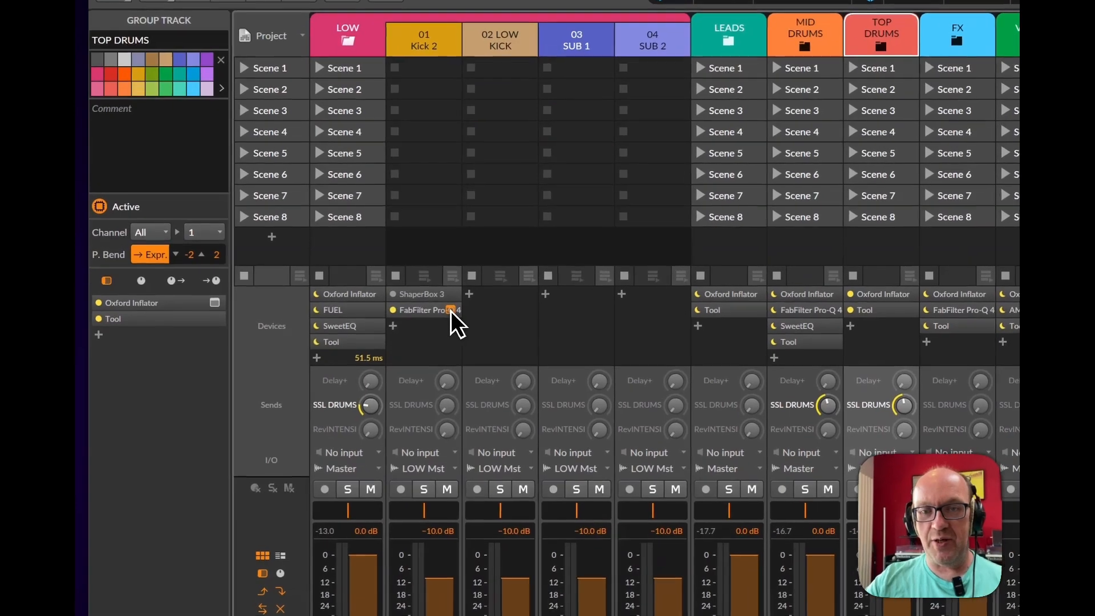
click(451, 310)
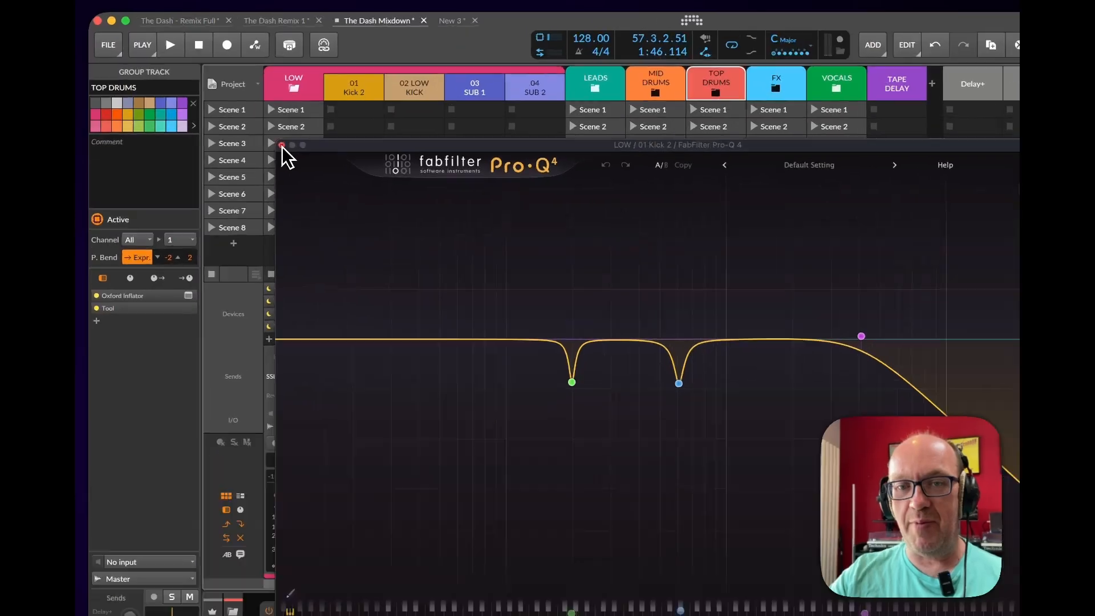
click(236, 114)
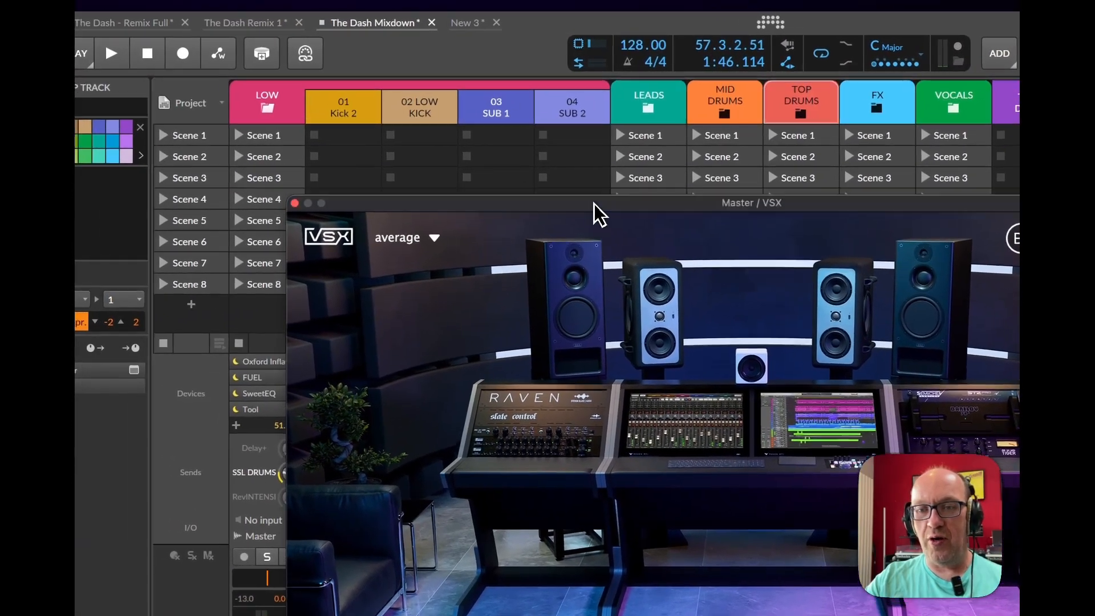
Examine the VSX and ADPTR MetricAB plug-ins on the Master and close their windows
drag(575, 201, 545, 208)
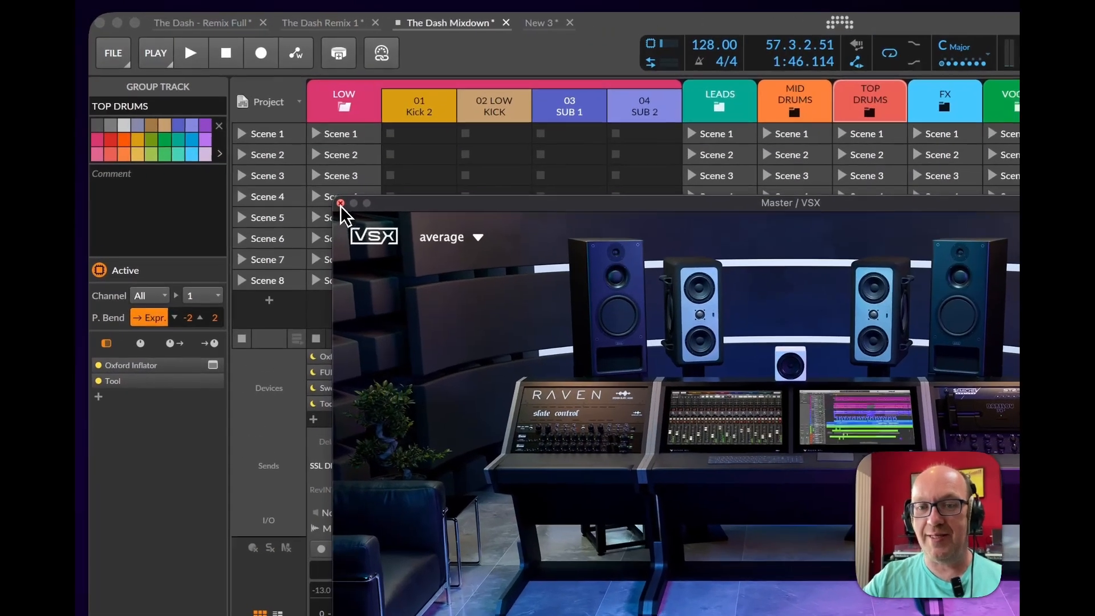
click(243, 130)
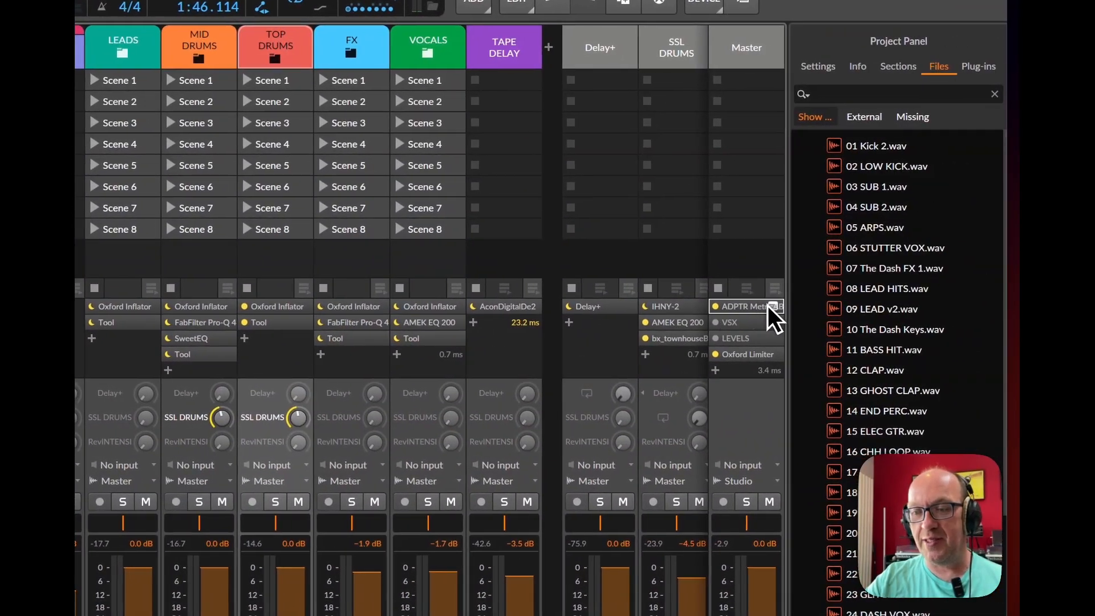
click(774, 307)
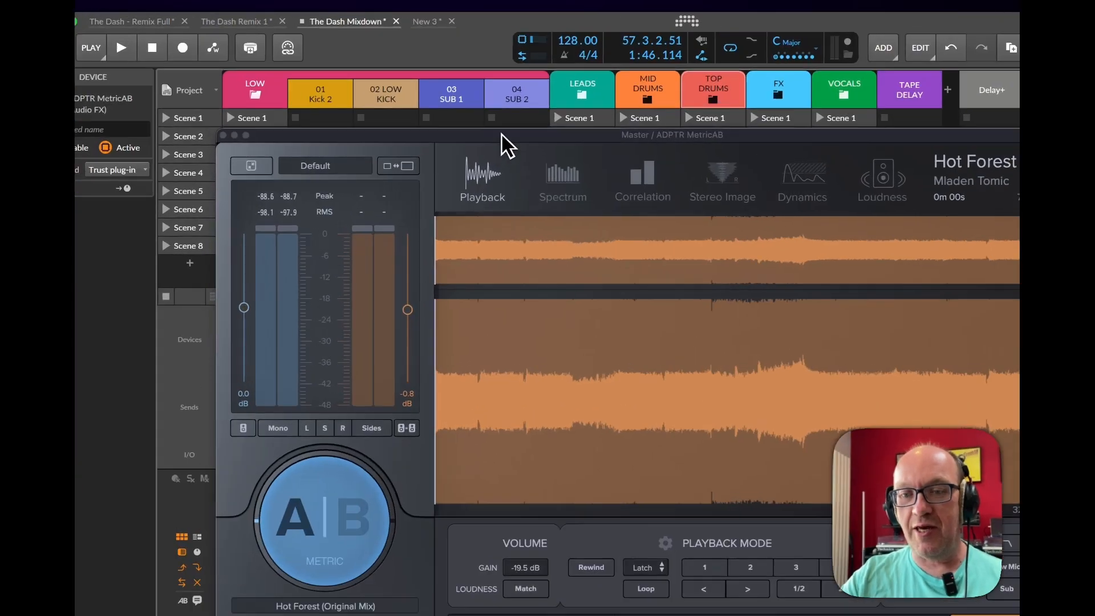
drag(418, 99, 395, 77)
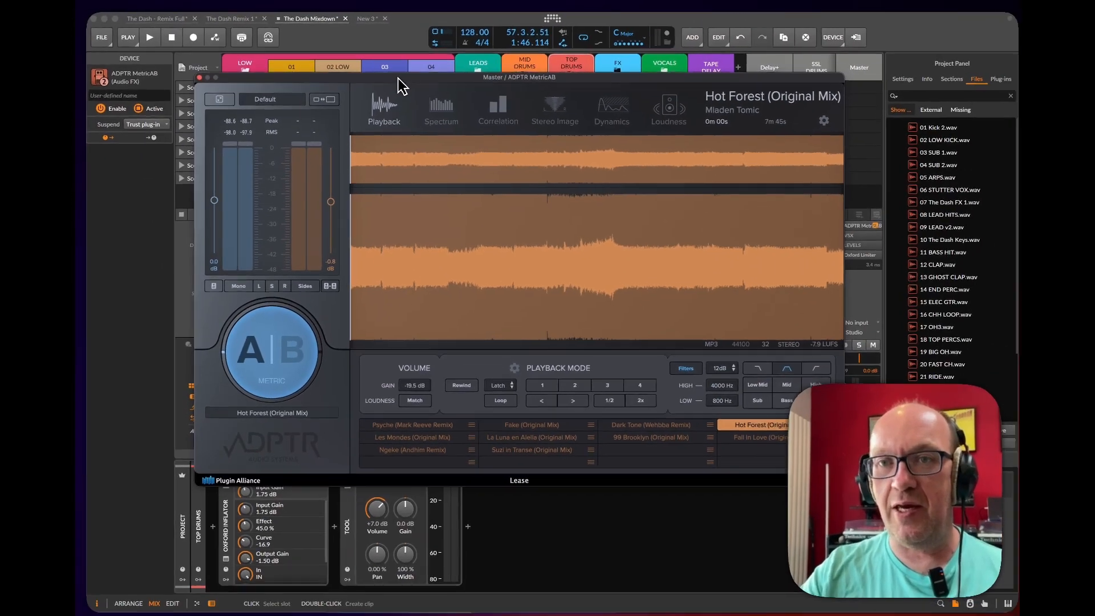
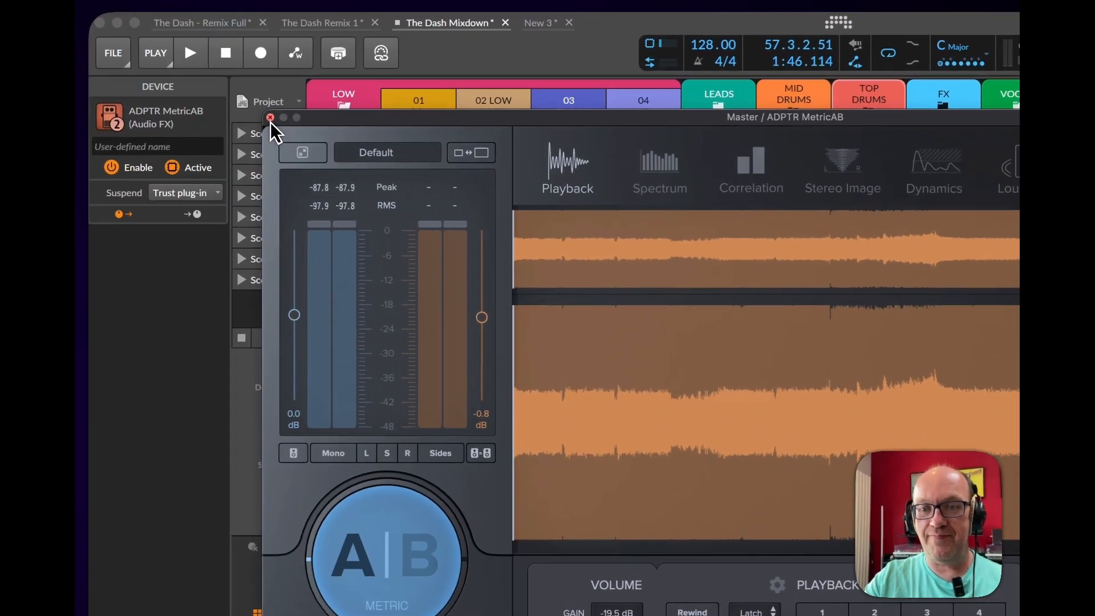
click(199, 76)
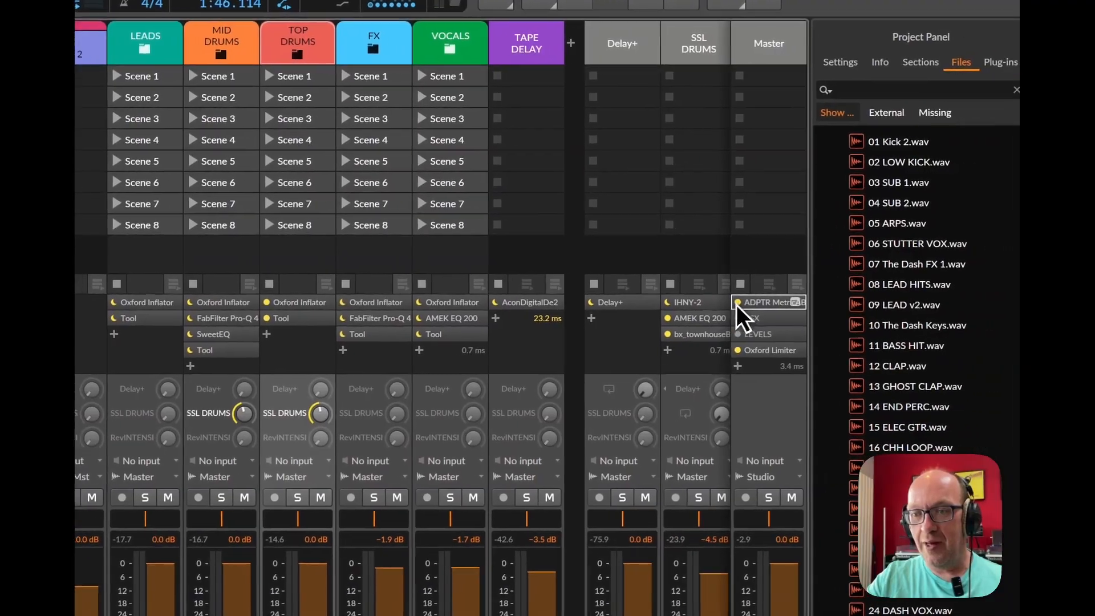
Disable ADPTR MetricAB on the Master and set the Oxford Limiter's input gain to +1.47 dB during playback
click(844, 309)
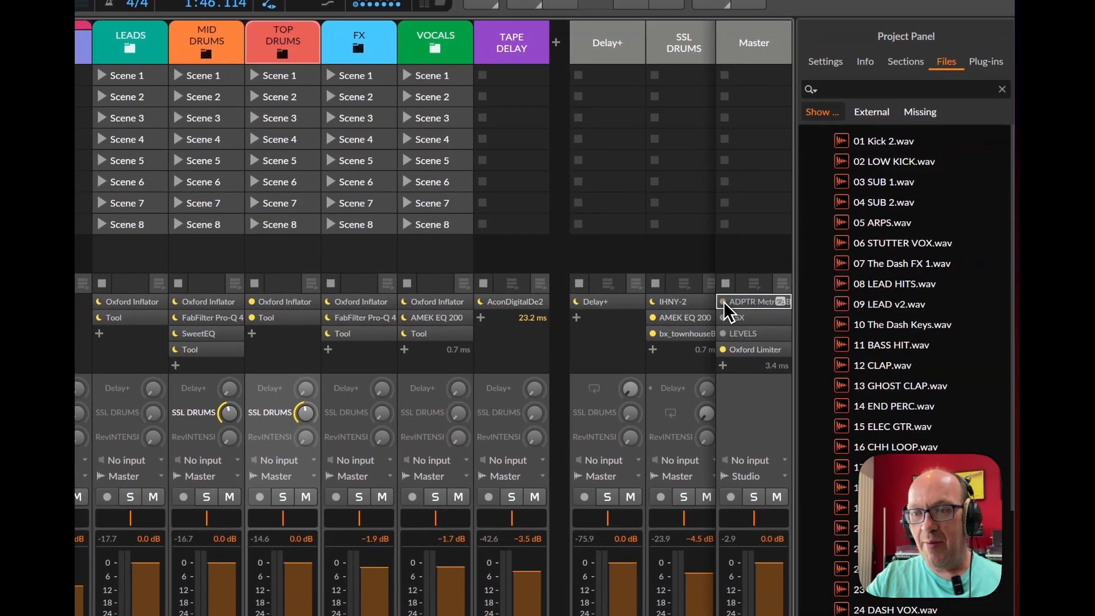
click(885, 356)
click(779, 349)
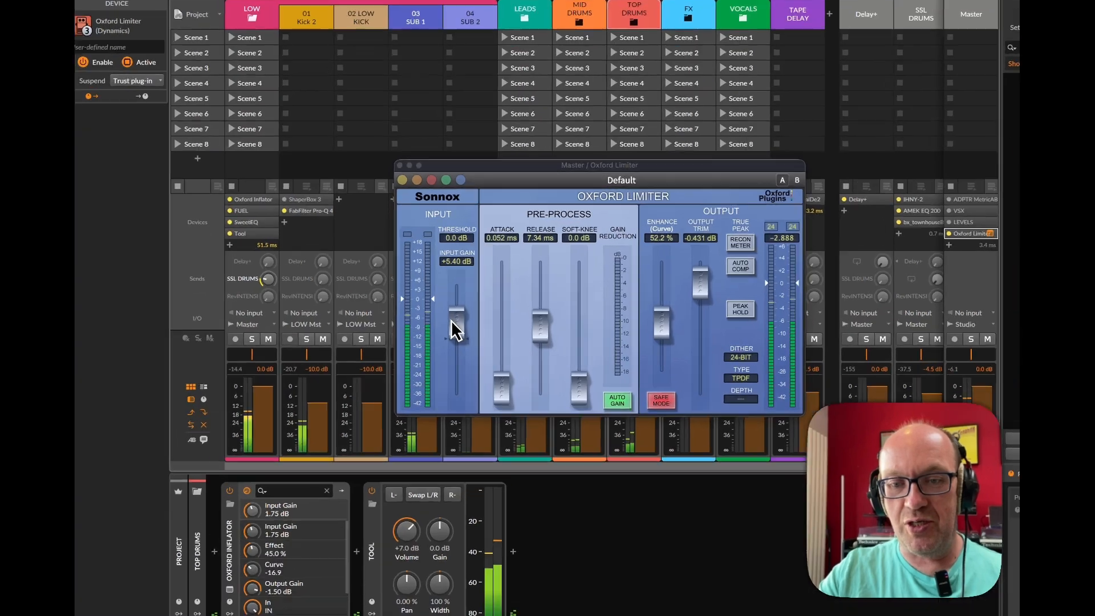
drag(411, 323, 415, 338)
drag(552, 330, 554, 338)
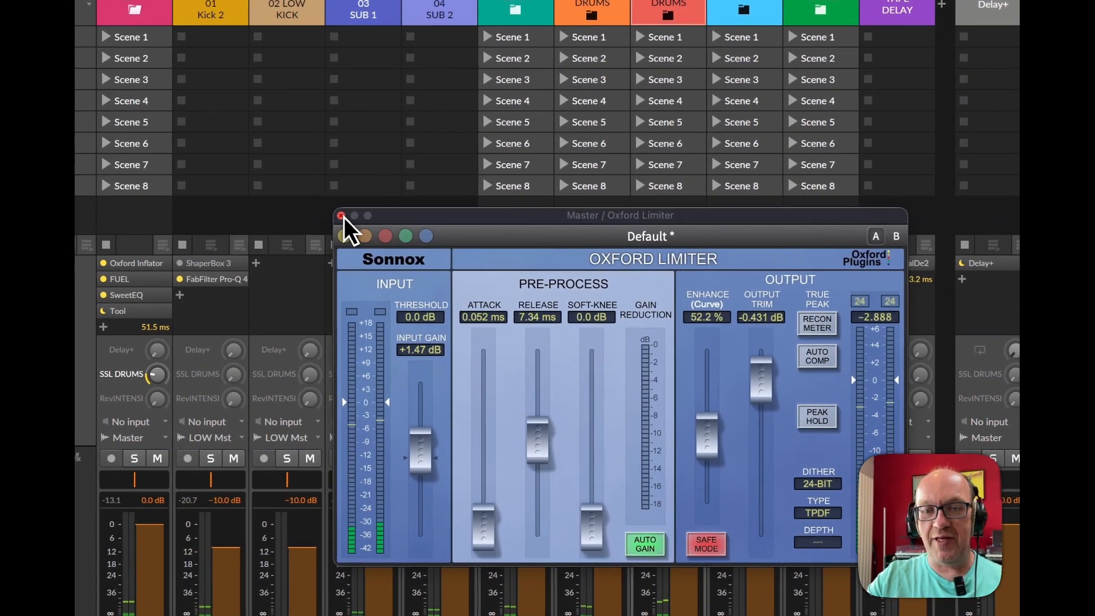
click(325, 215)
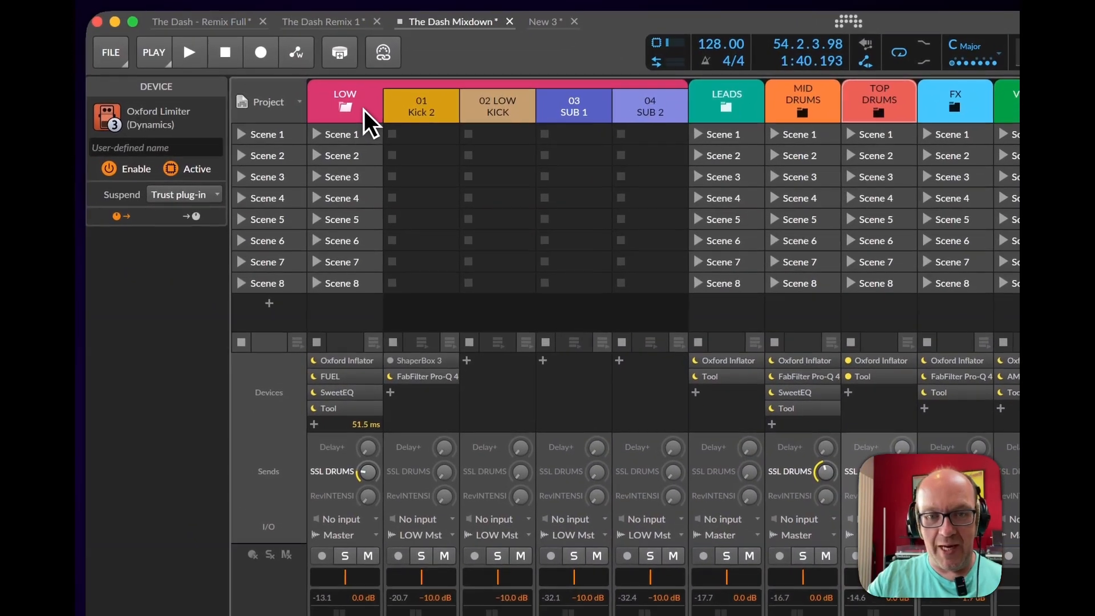
During playback, disable Oxford Inflator, FUEL, SweetEQ and Tool on the LOW group and solo the group
click(194, 29)
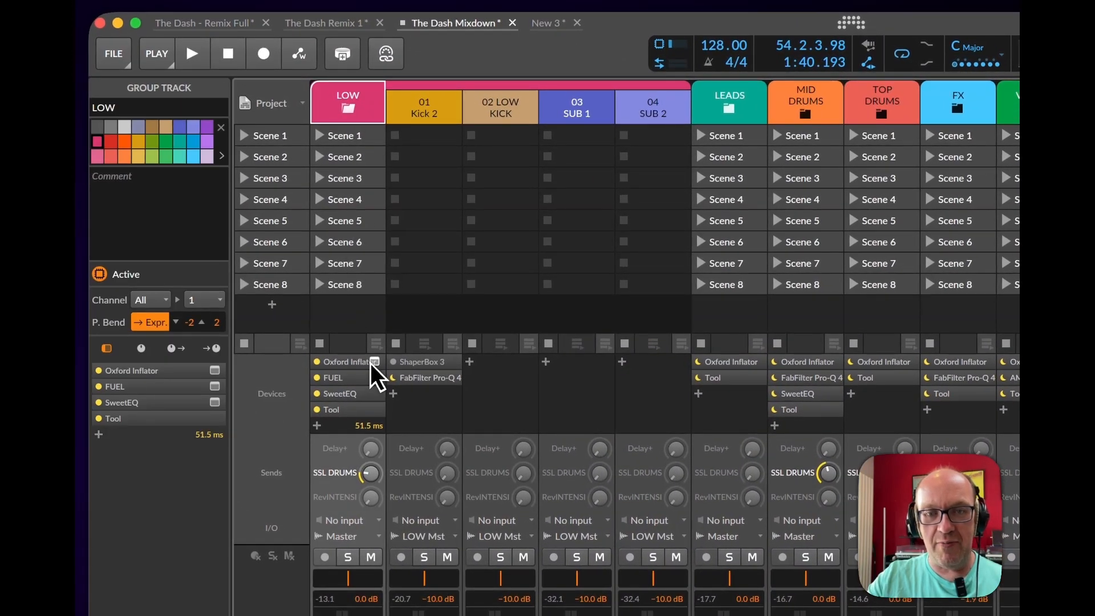
key(space)
click(319, 379)
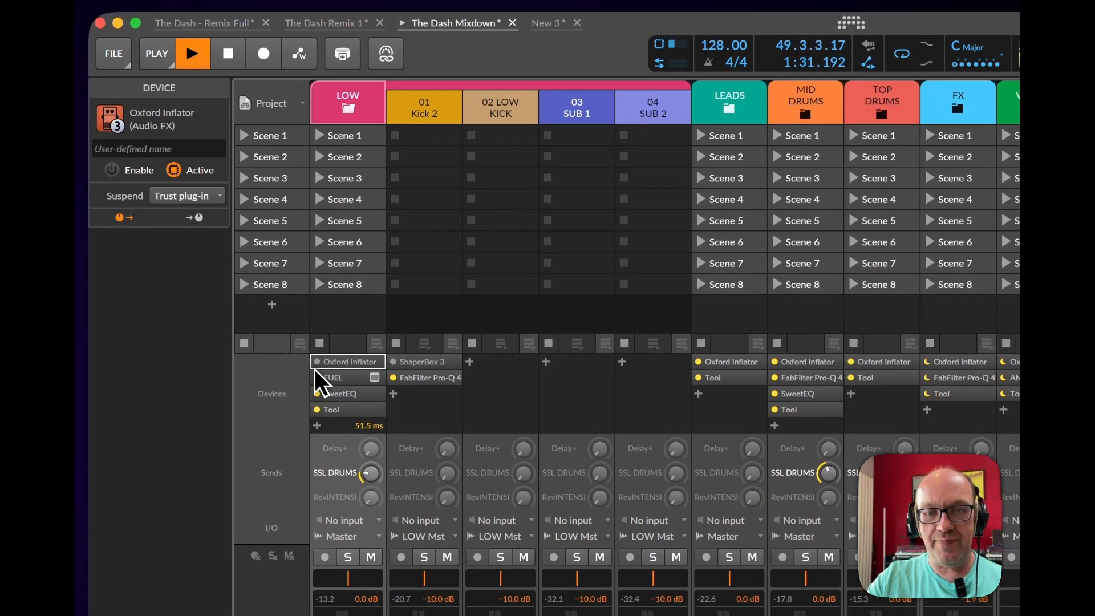
click(319, 395)
click(319, 411)
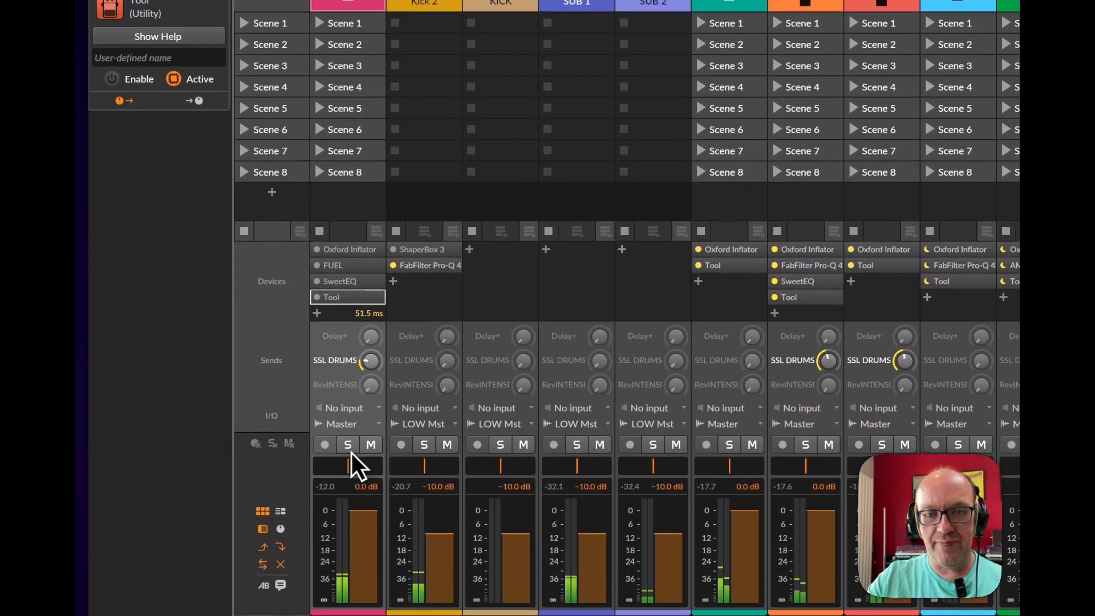
click(348, 494)
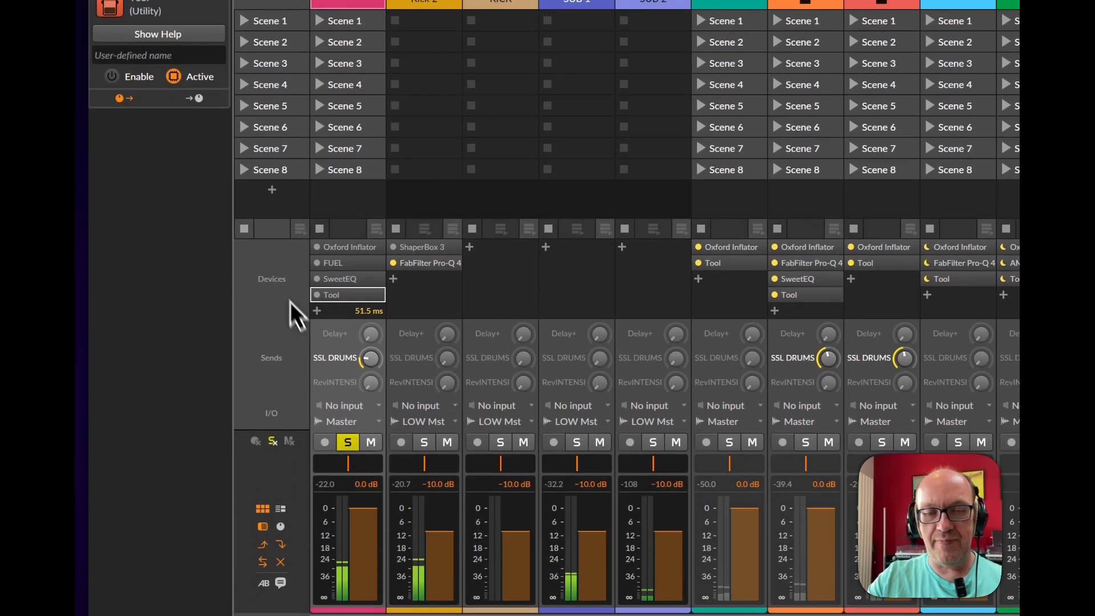
Re-enable Oxford Inflator and FUEL on the LOW group and show FUEL's settings clear of the group's devices
click(325, 263)
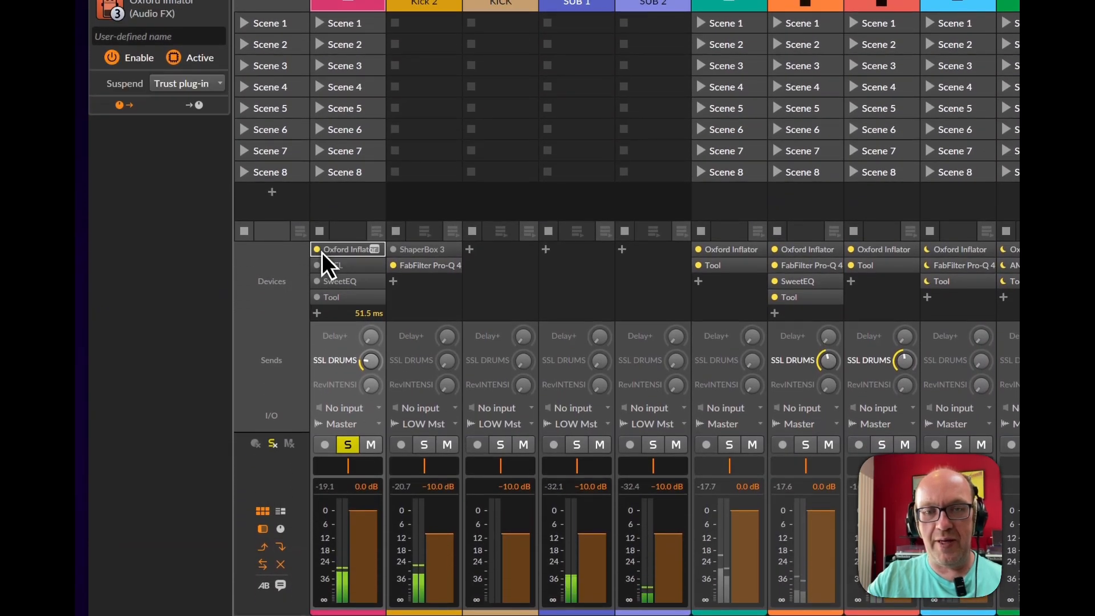
click(374, 265)
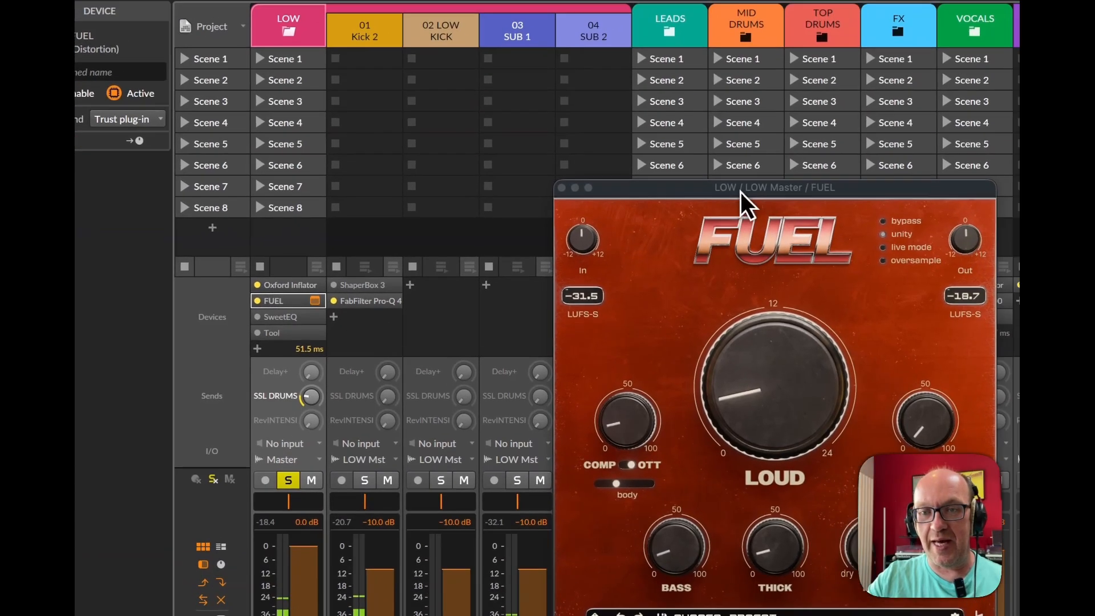
drag(740, 192, 722, 115)
mouse_move(601, 363)
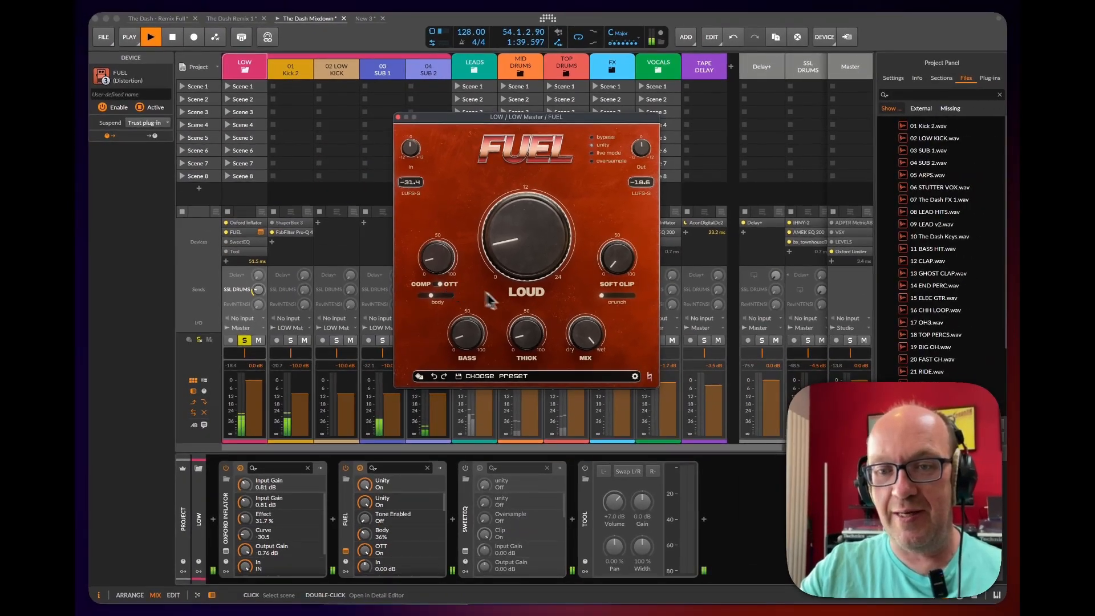
mouse_move(525, 331)
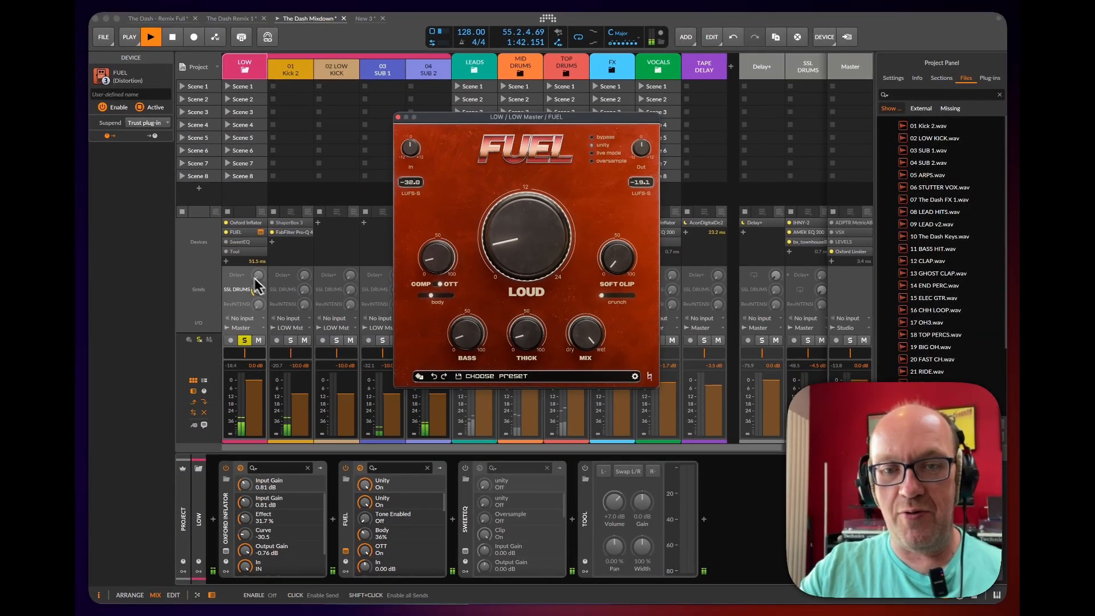
Re-enable SweetEQ and Tool on the LOW group, showing the SweetEQ settings
click(225, 242)
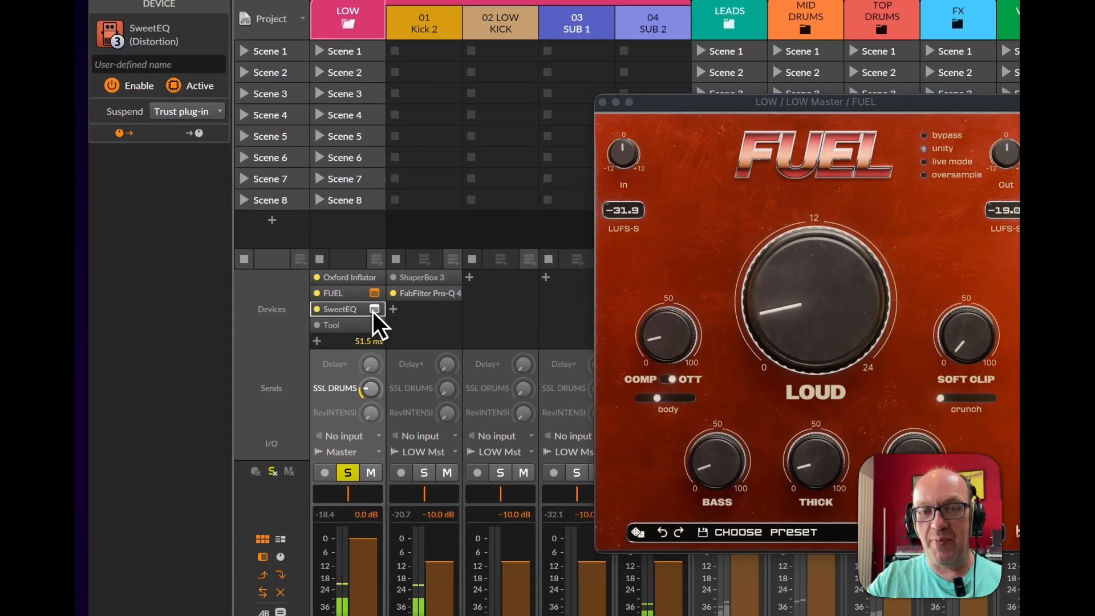
click(375, 308)
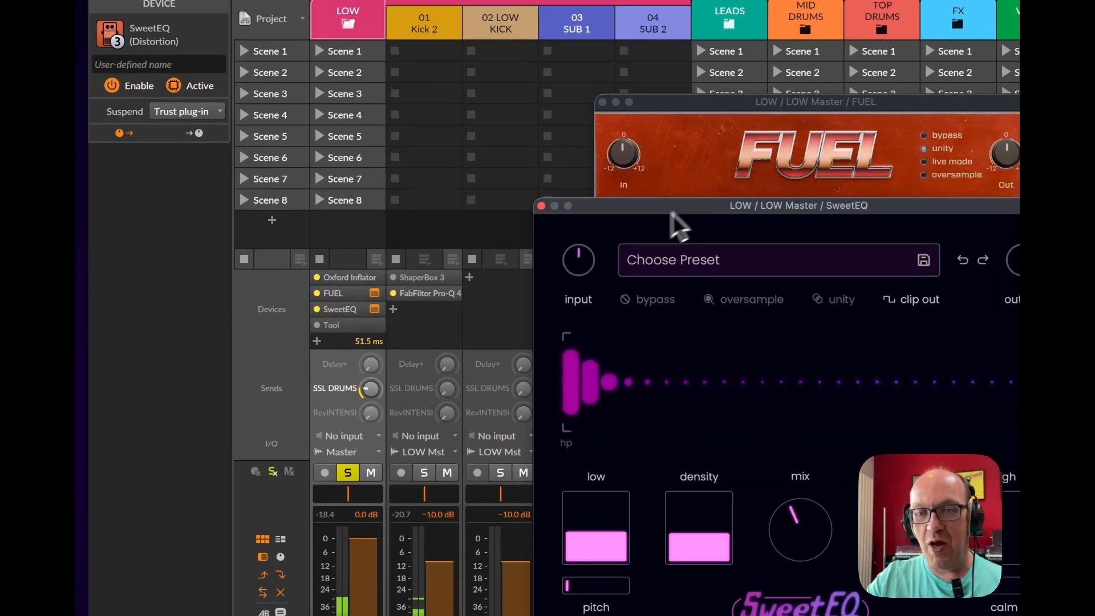
click(322, 325)
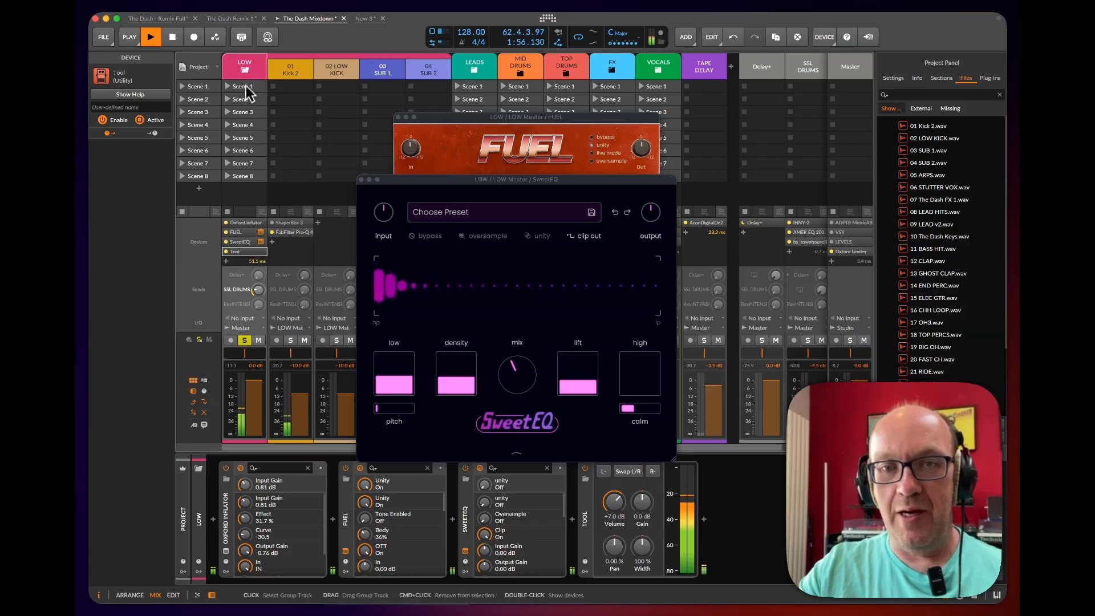
Collapse the LOW group and show the Oxford Inflator settings of the LEADS group
click(247, 71)
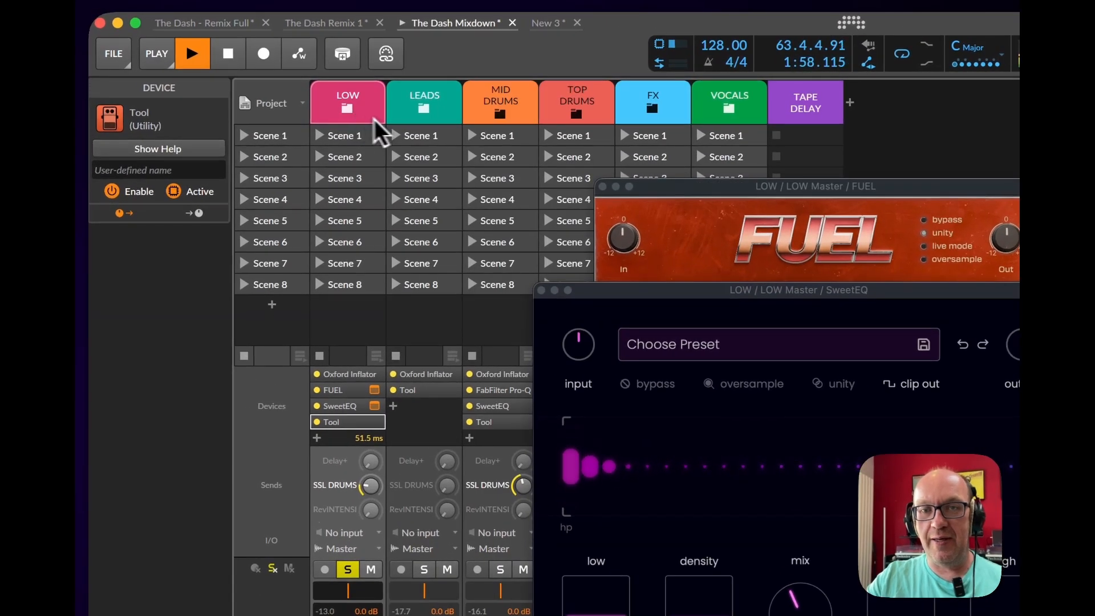
click(289, 69)
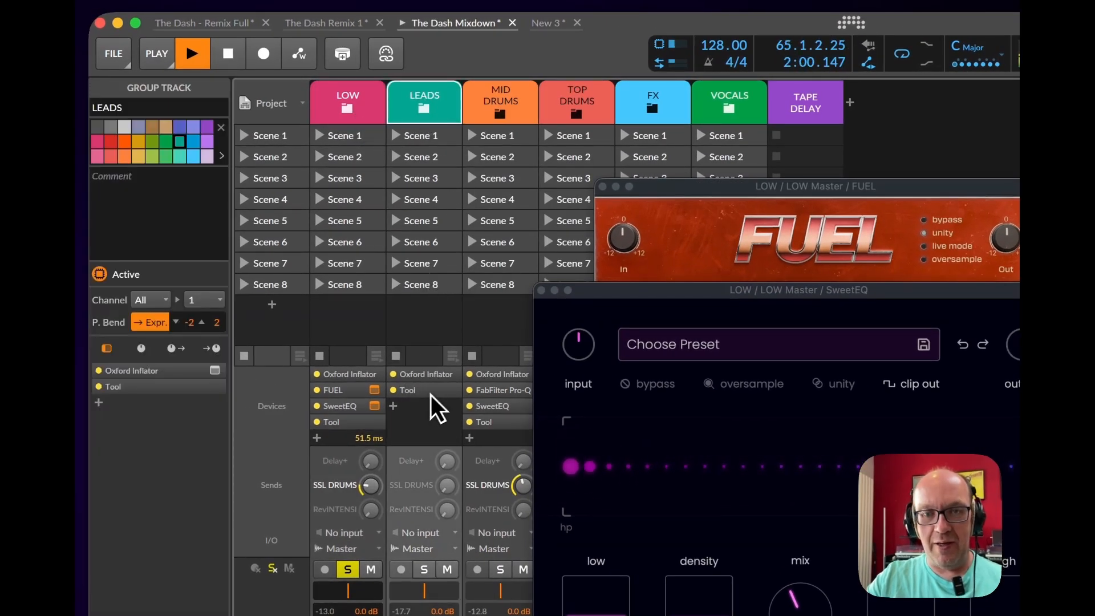
click(449, 374)
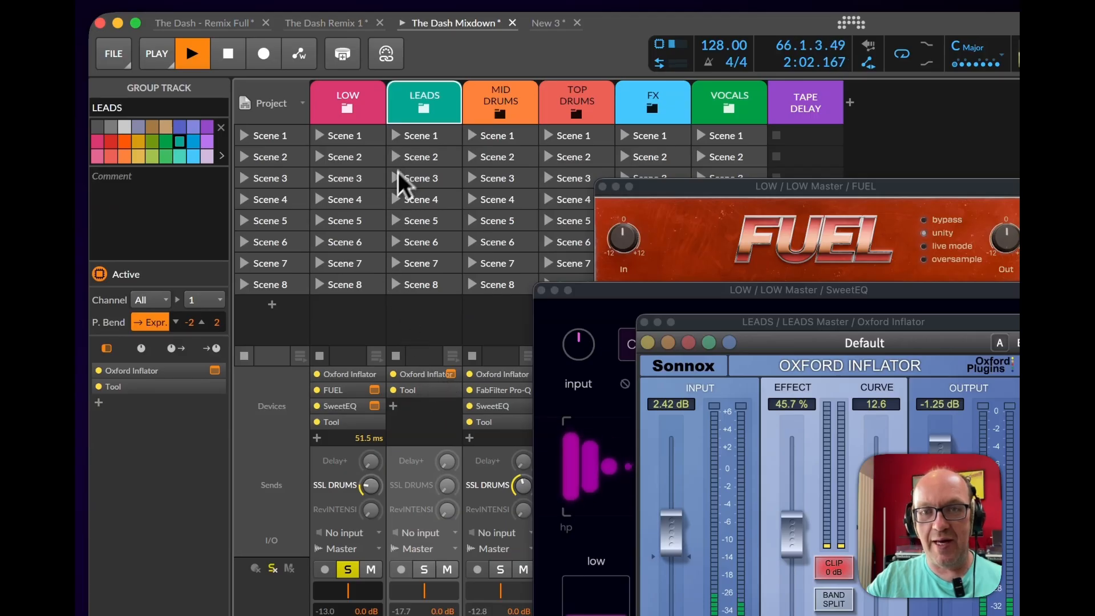
Expand the LEADS group and close the open SweetEQ, FUEL and Oxford Inflator windows
click(423, 111)
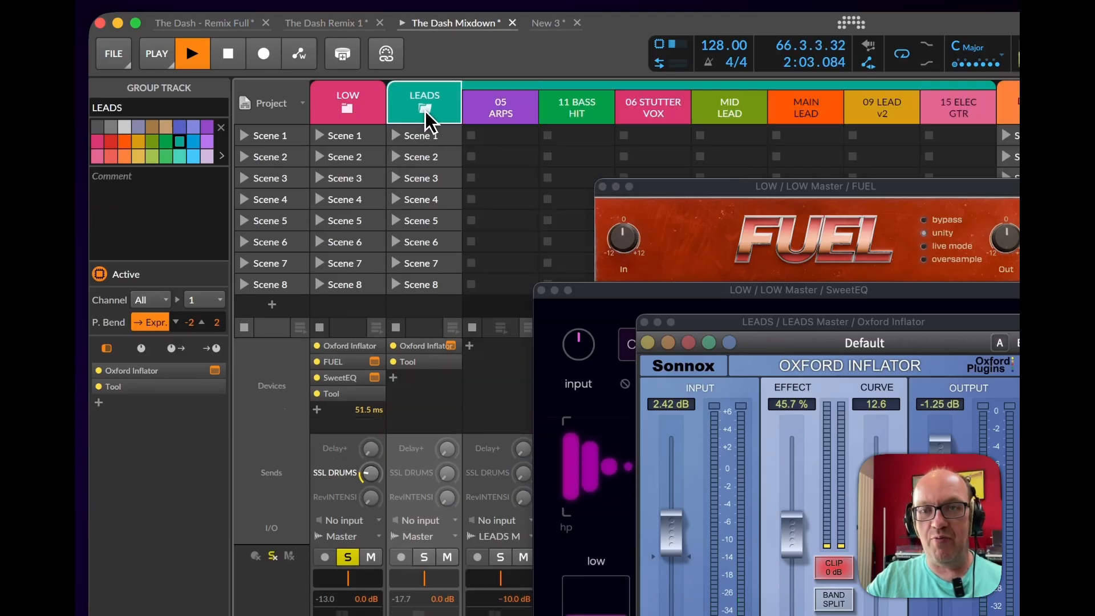
click(542, 290)
click(603, 187)
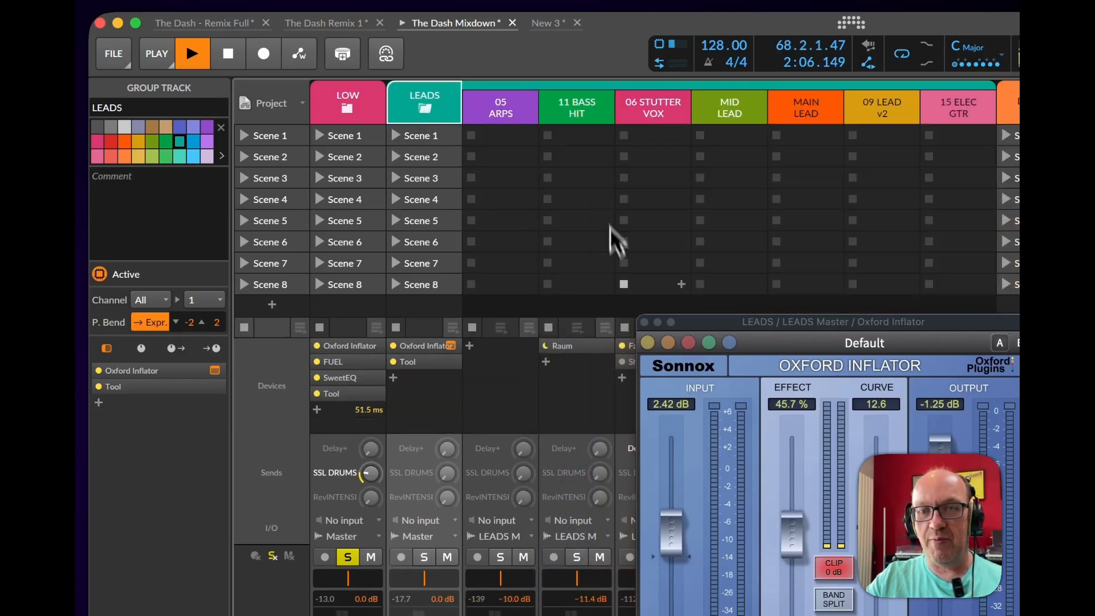
click(644, 322)
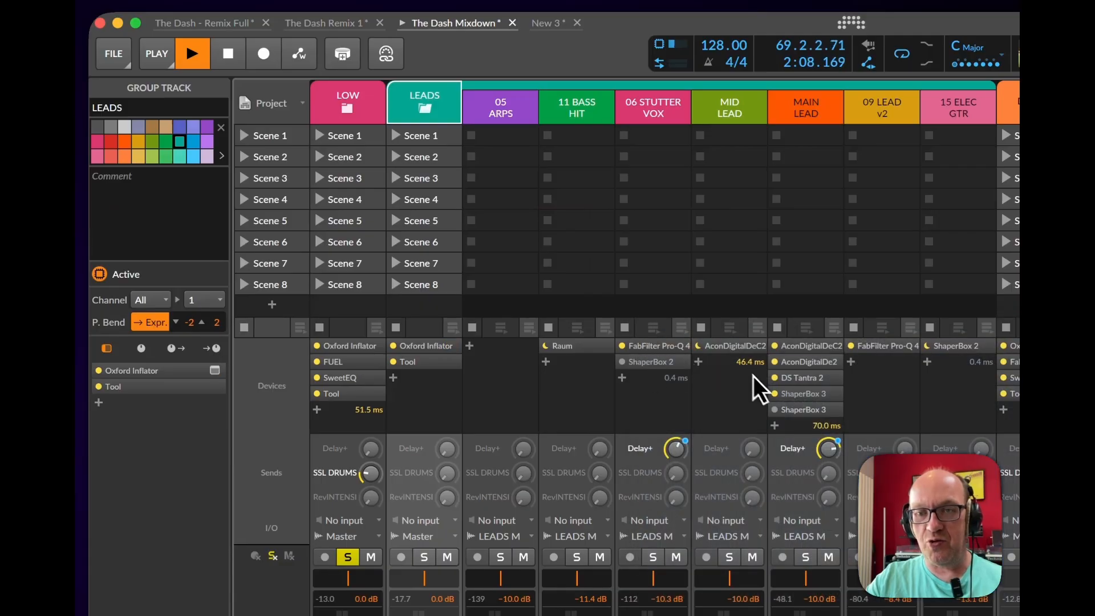
Select the MAIN LEAD track and solo it in the arrangement during playback
click(799, 117)
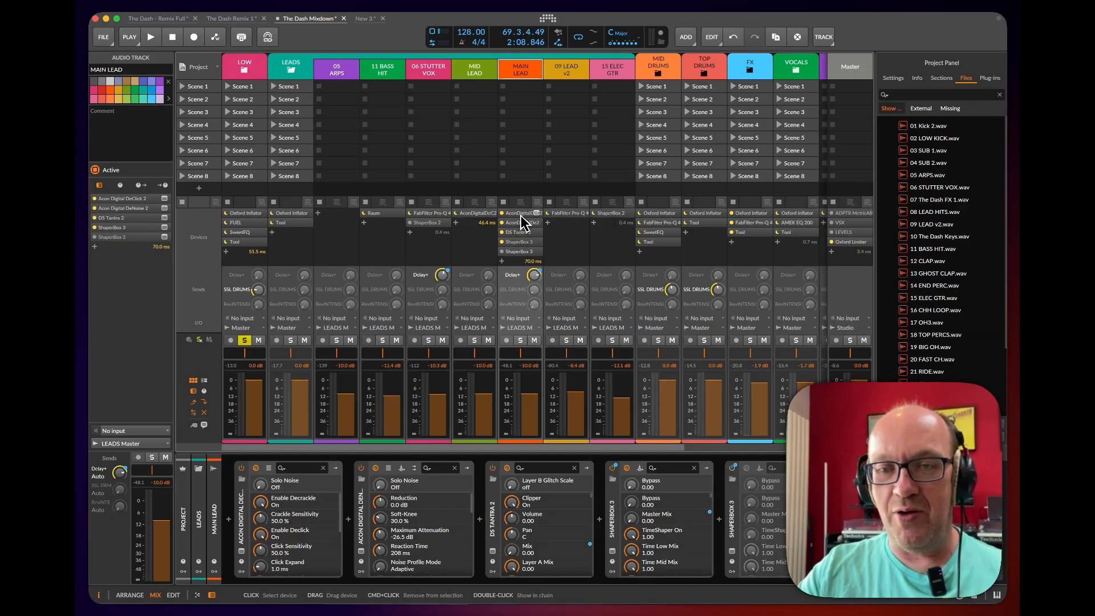
key(alt+1)
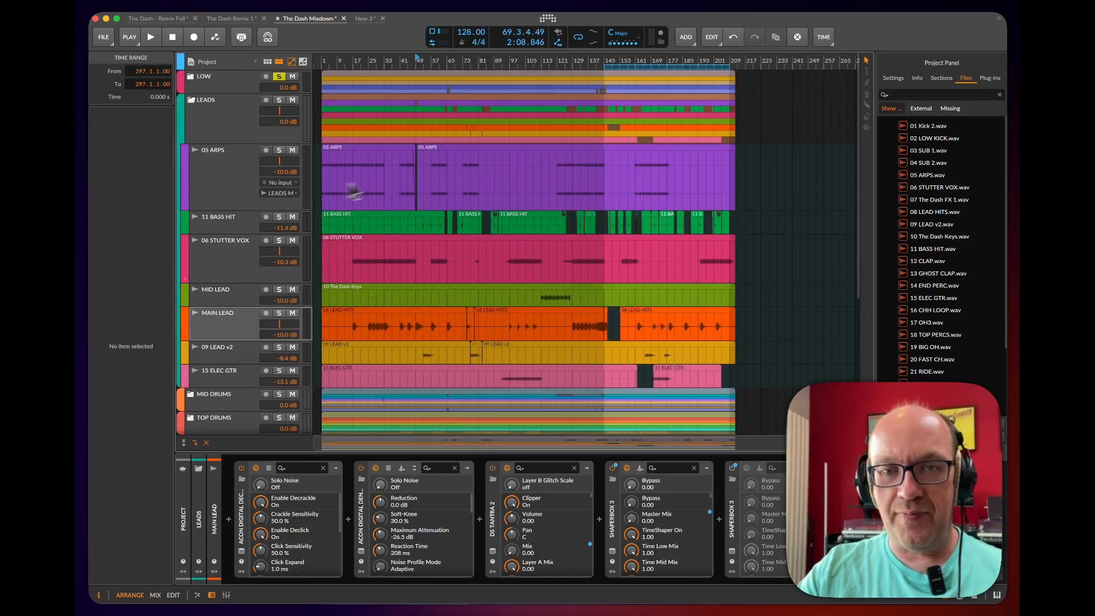
key(space)
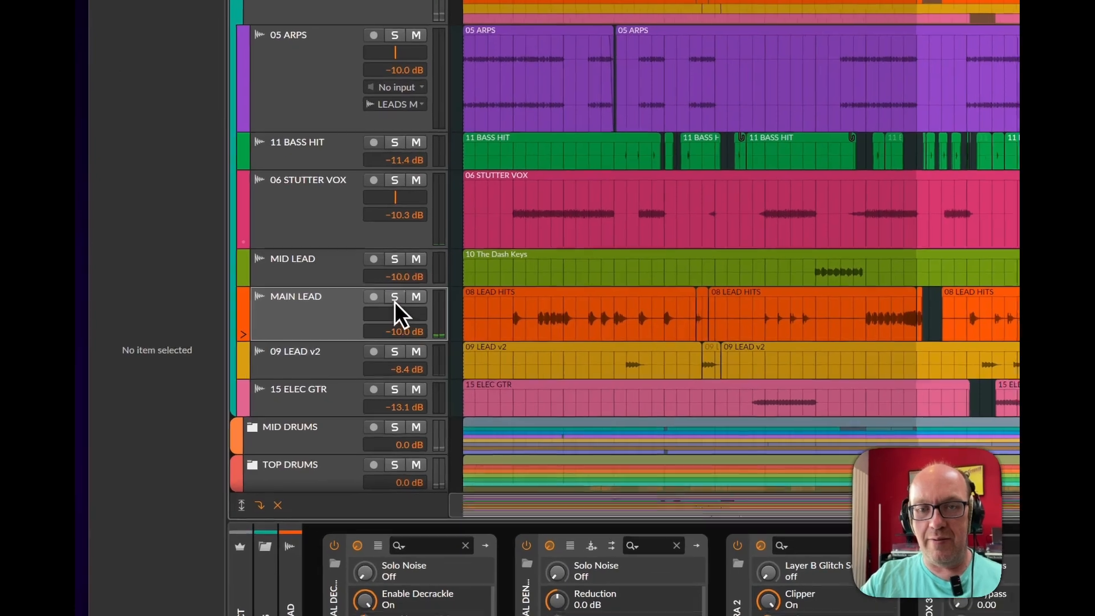
click(279, 312)
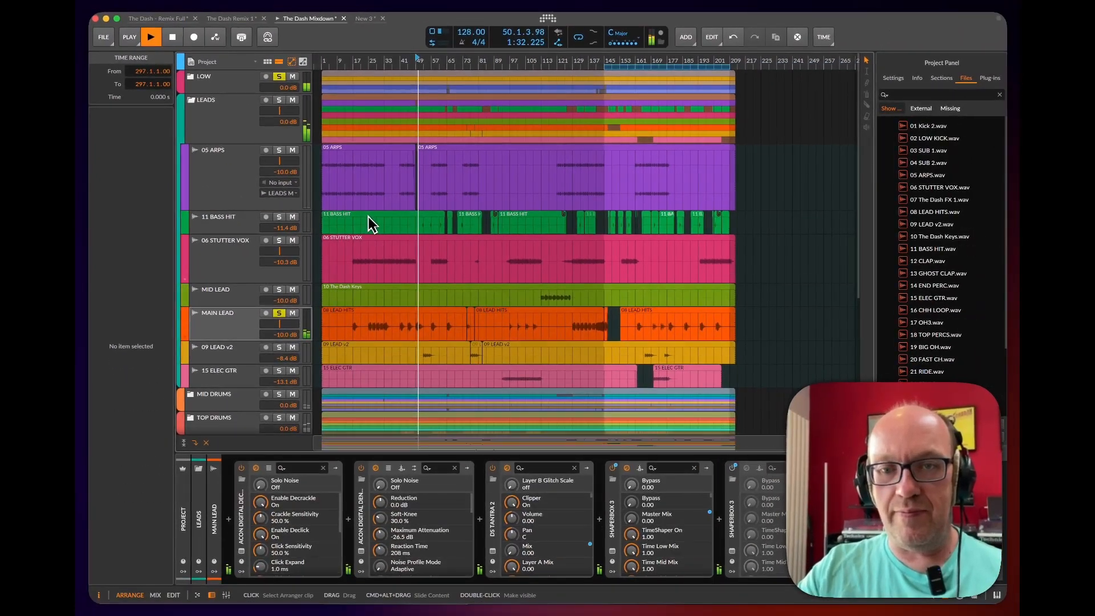
In the mixer, audition Acon Digital DeClick 2 on MAIN LEAD with its settings clear of the track's devices, and close its window
key(alt+2)
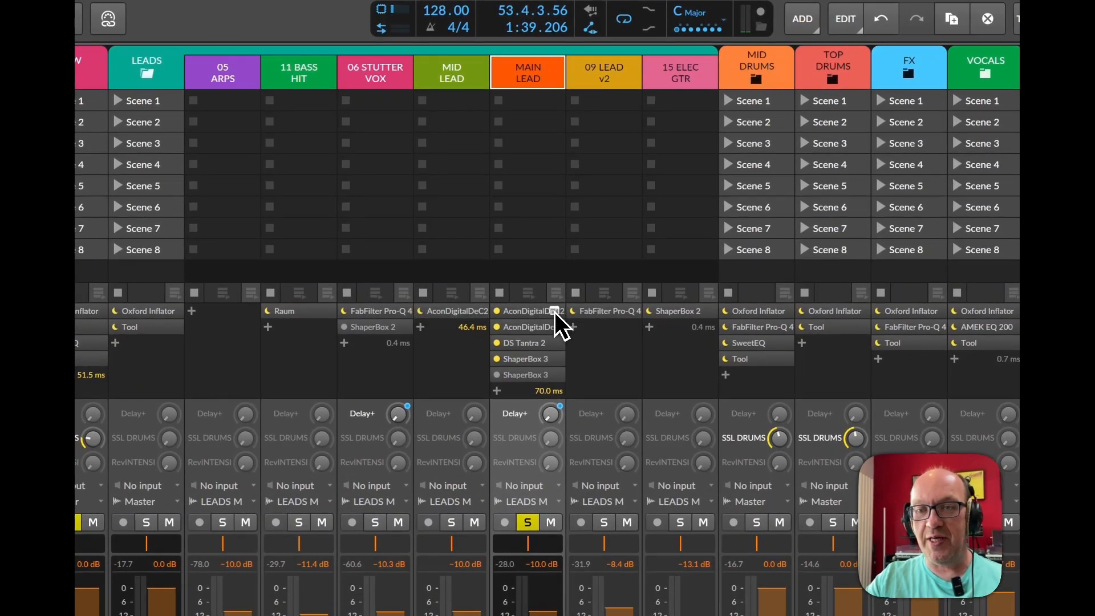
click(554, 312)
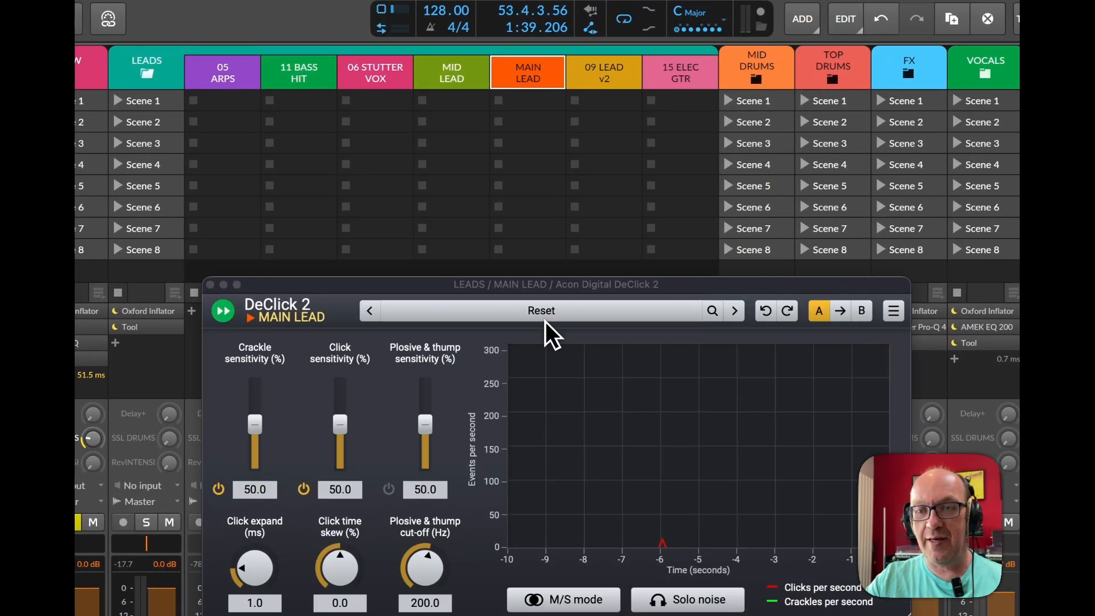
key(space)
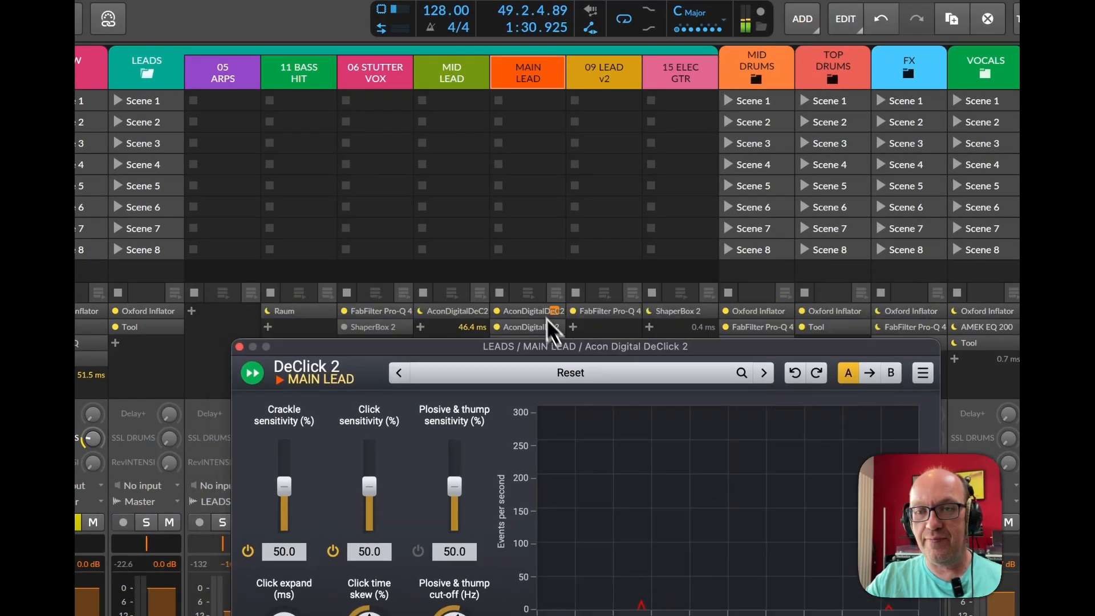
drag(540, 344, 542, 373)
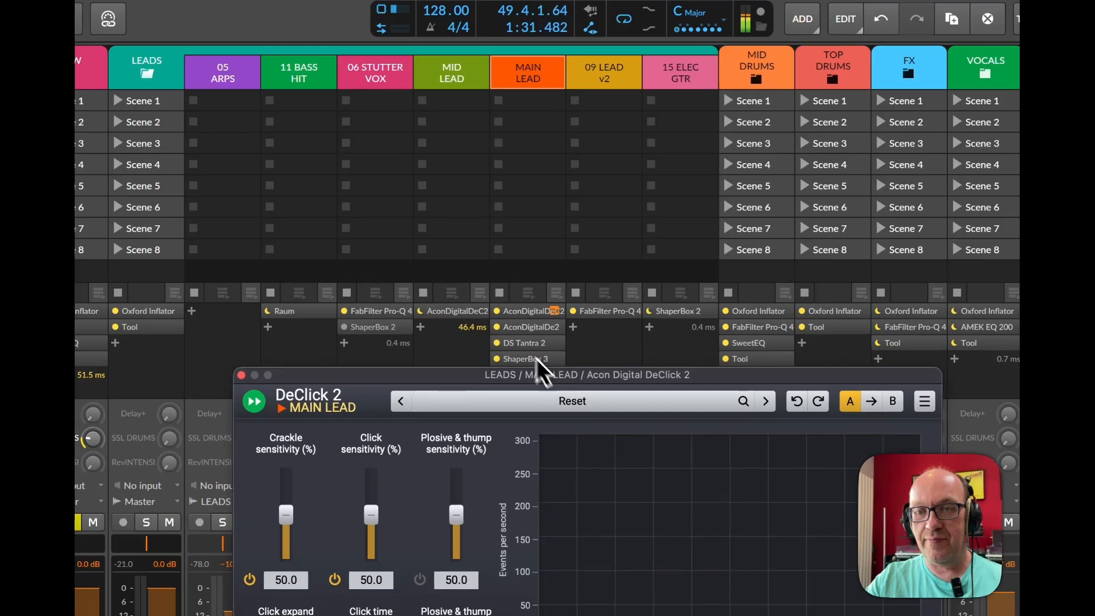
click(497, 312)
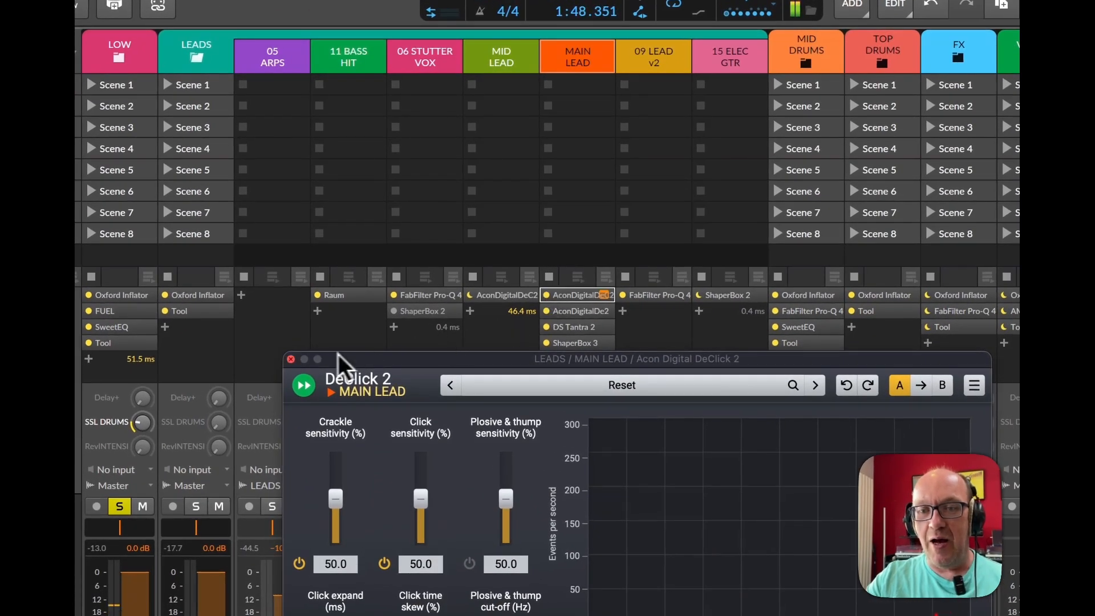
click(290, 359)
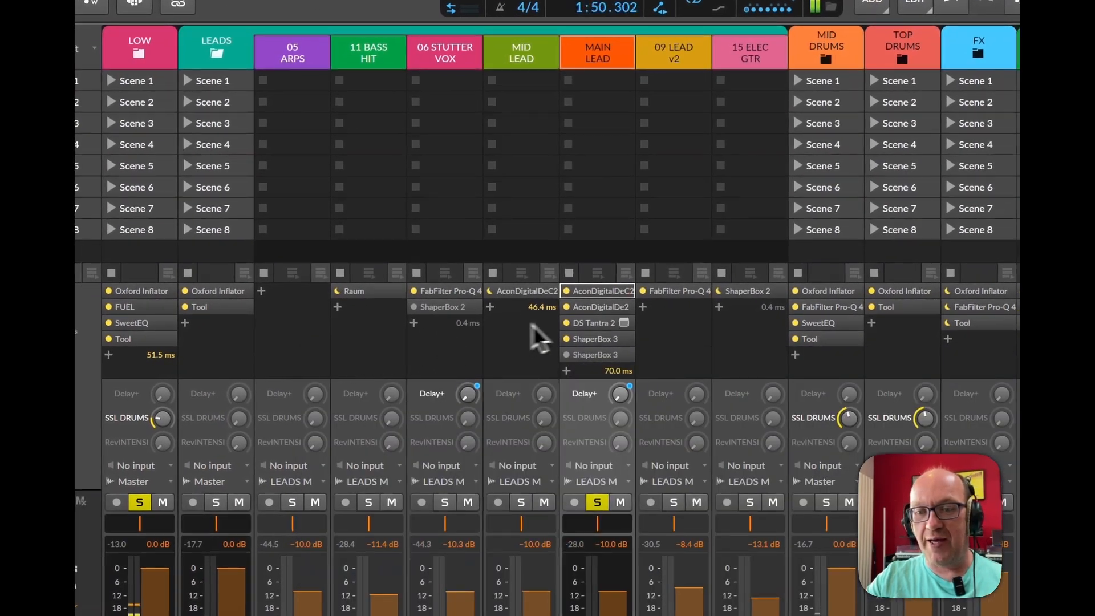
Review MAIN LEAD's DS Tantra 2 settings, and show its first ShaperBox 3 lower in the mixer
click(629, 321)
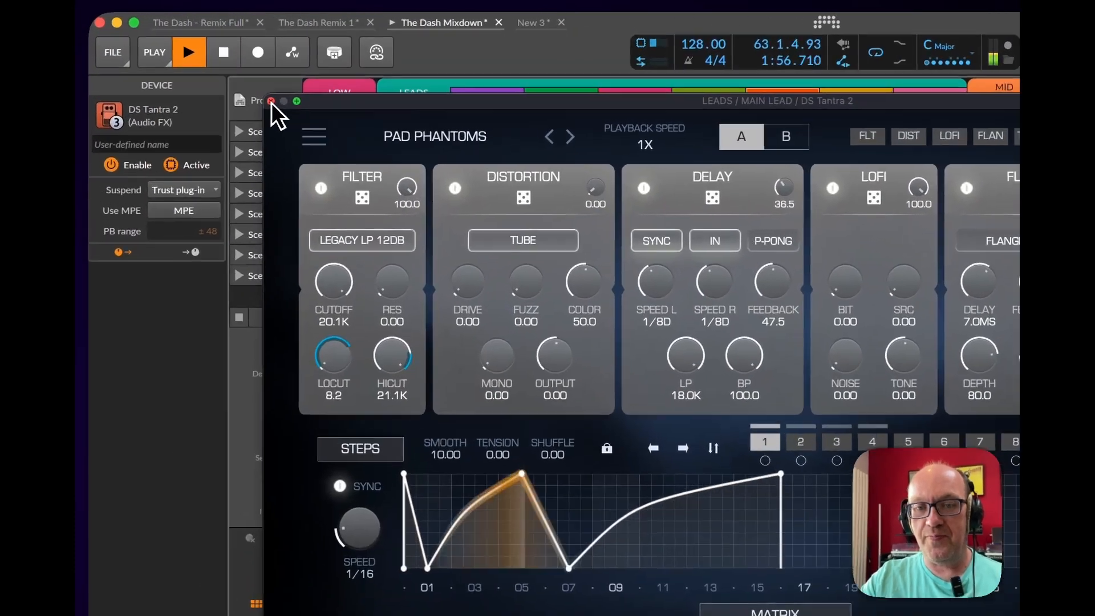
click(203, 67)
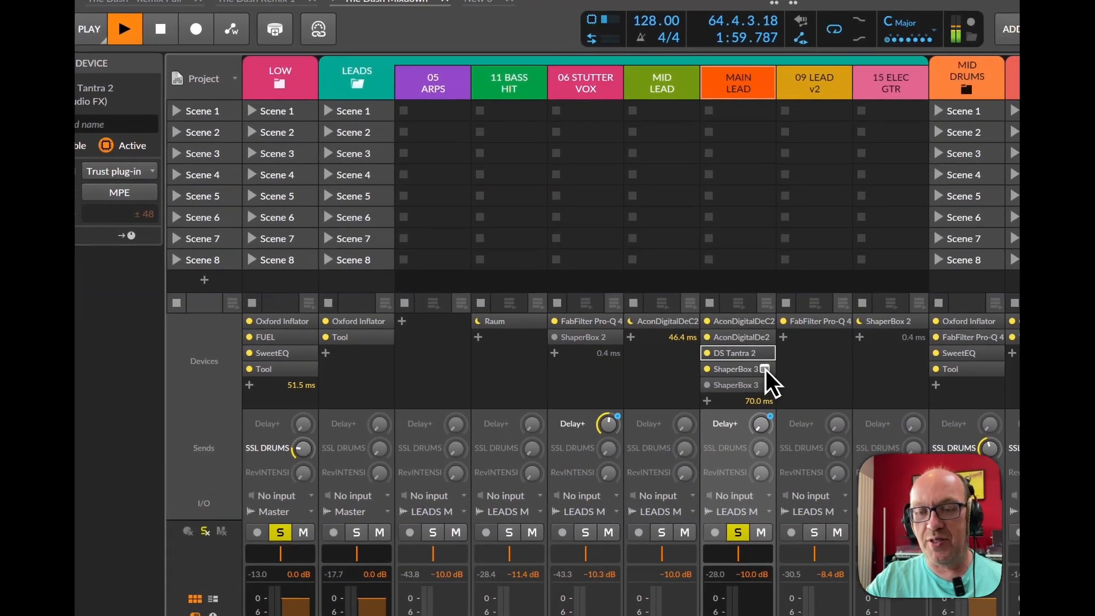
click(765, 369)
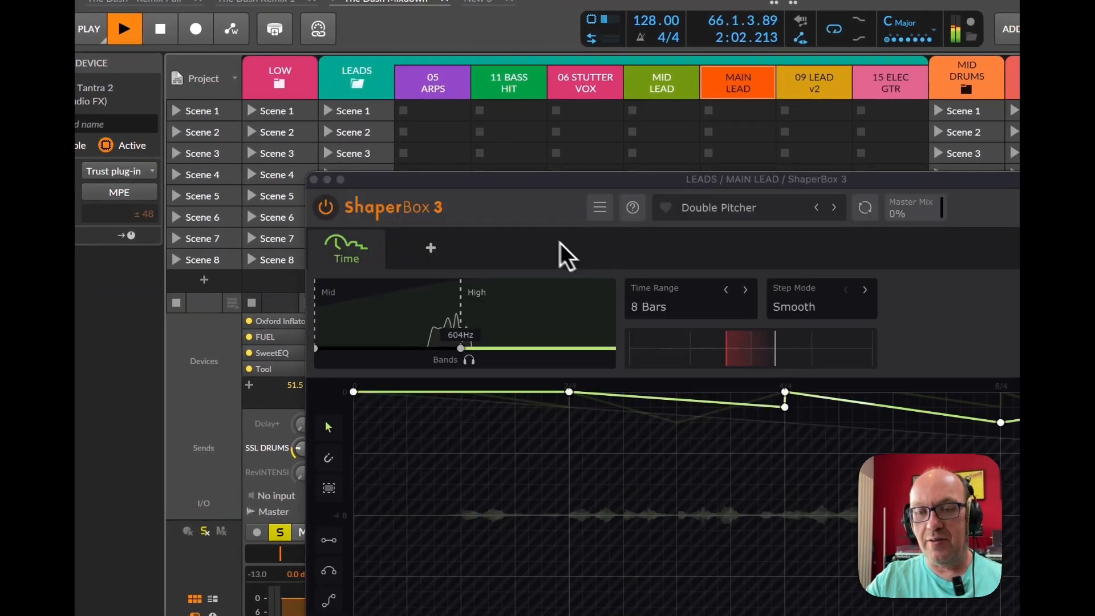
drag(582, 179, 733, 357)
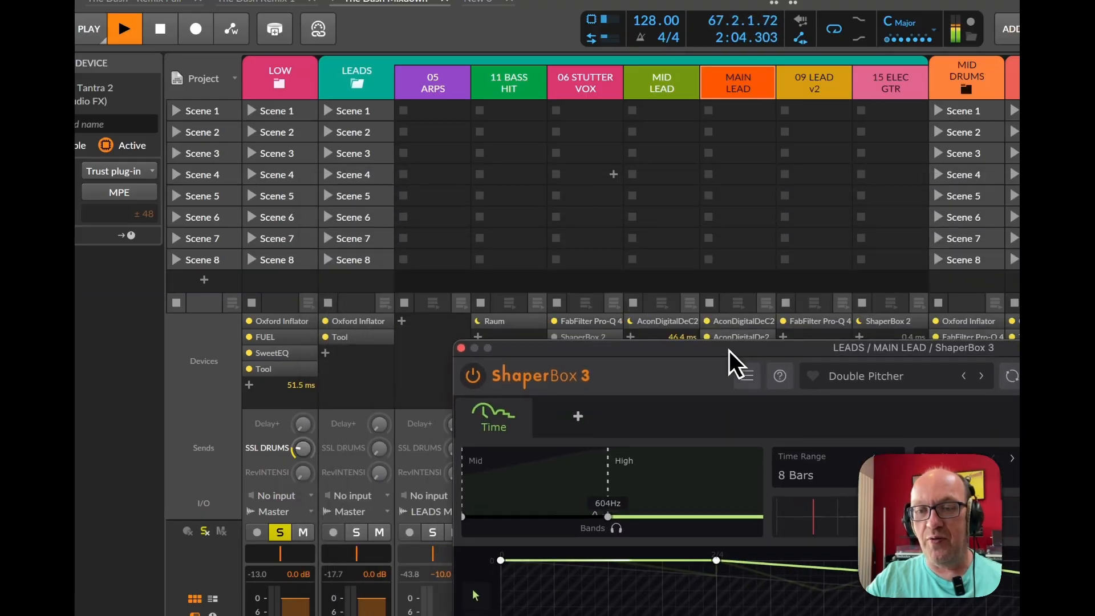
In the arrangement, play MAIN LEAD from bar 145 with the ShaperBox 3 window moved aside, and disable its first ShaperBox 3
key(Tab)
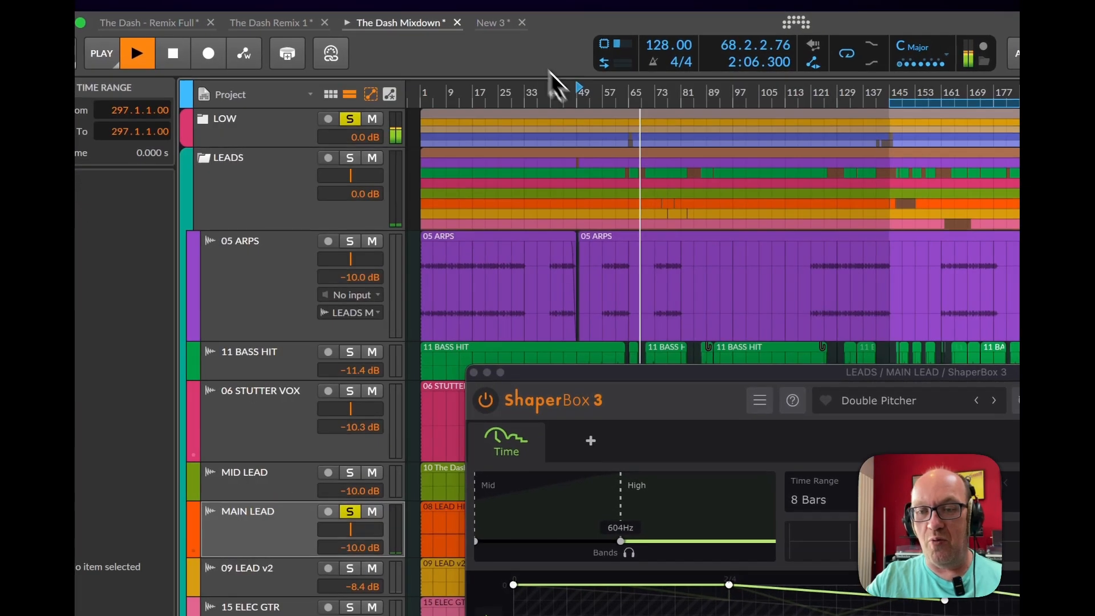
key(space)
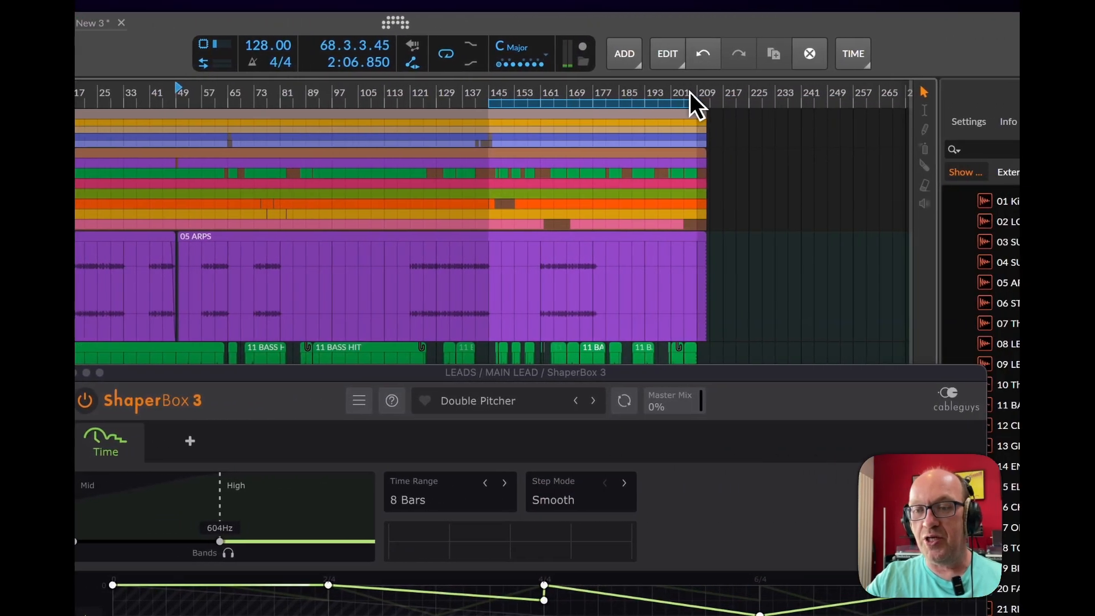
scroll(769, 93, up, 5)
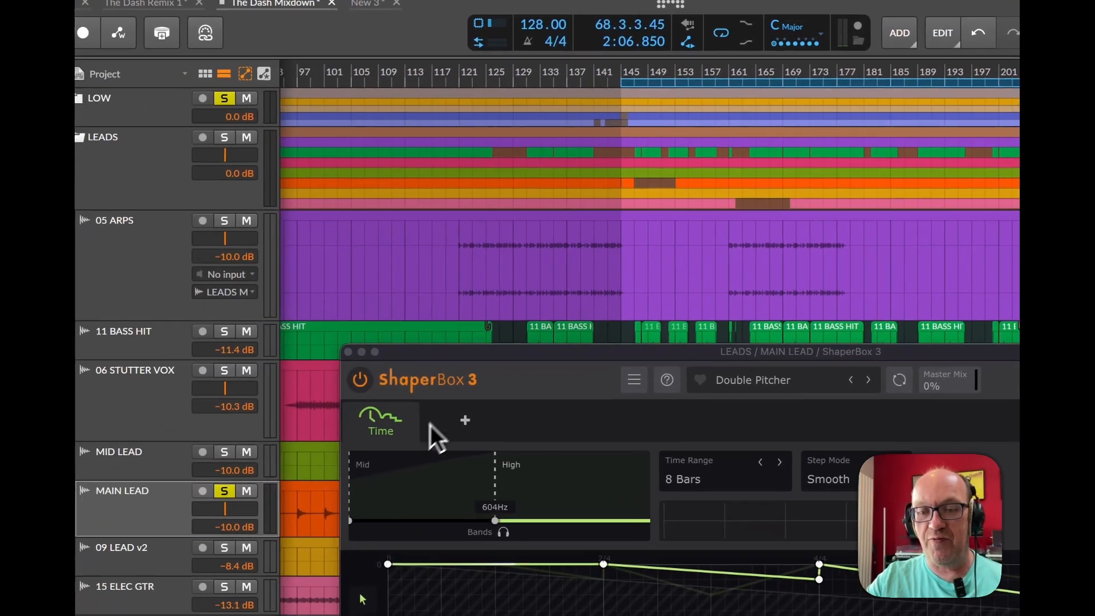
drag(461, 348, 783, 554)
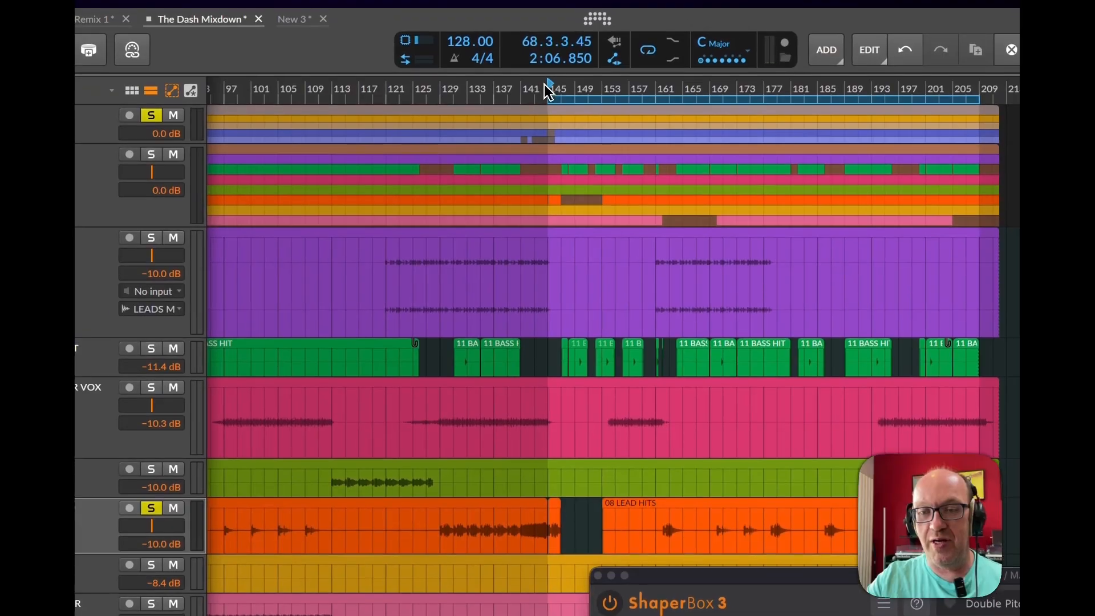
click(547, 93)
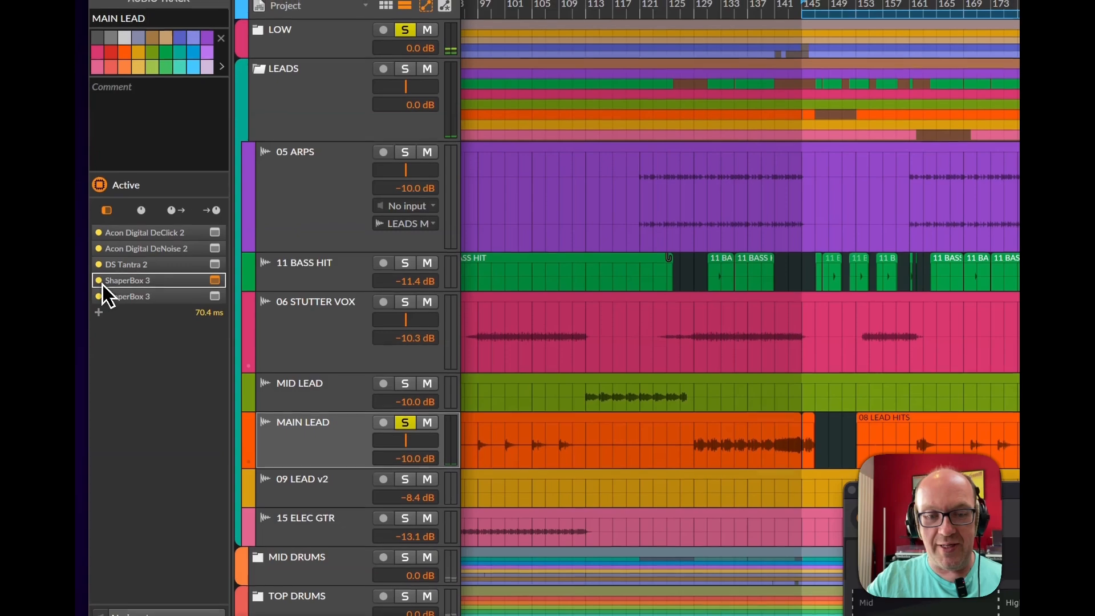
click(103, 256)
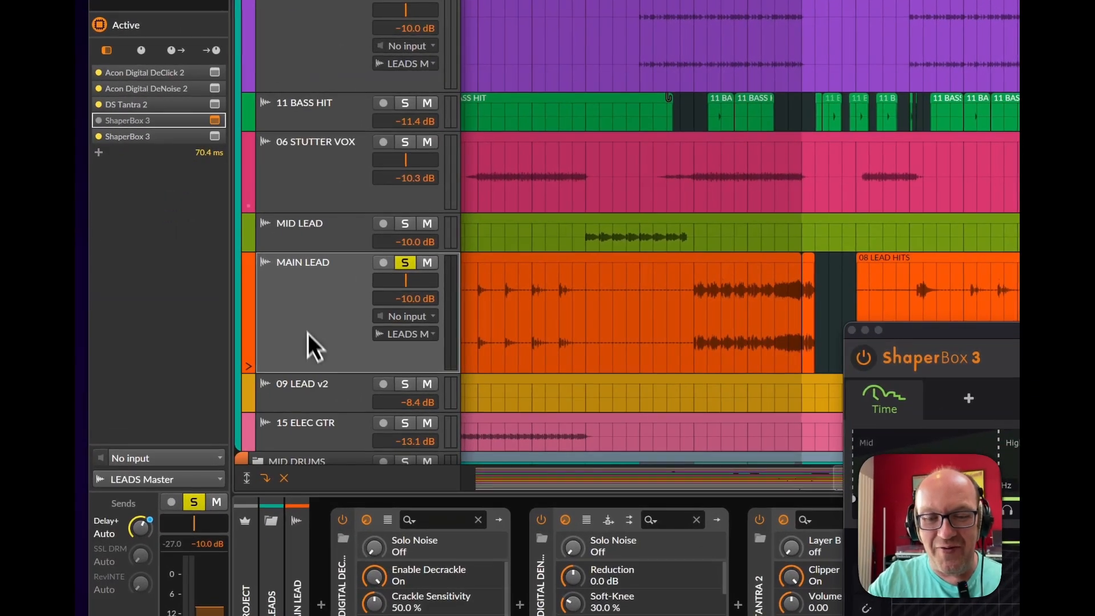
Show MAIN LEAD's automation lanes around bar 145
scroll(264, 349, down, 1)
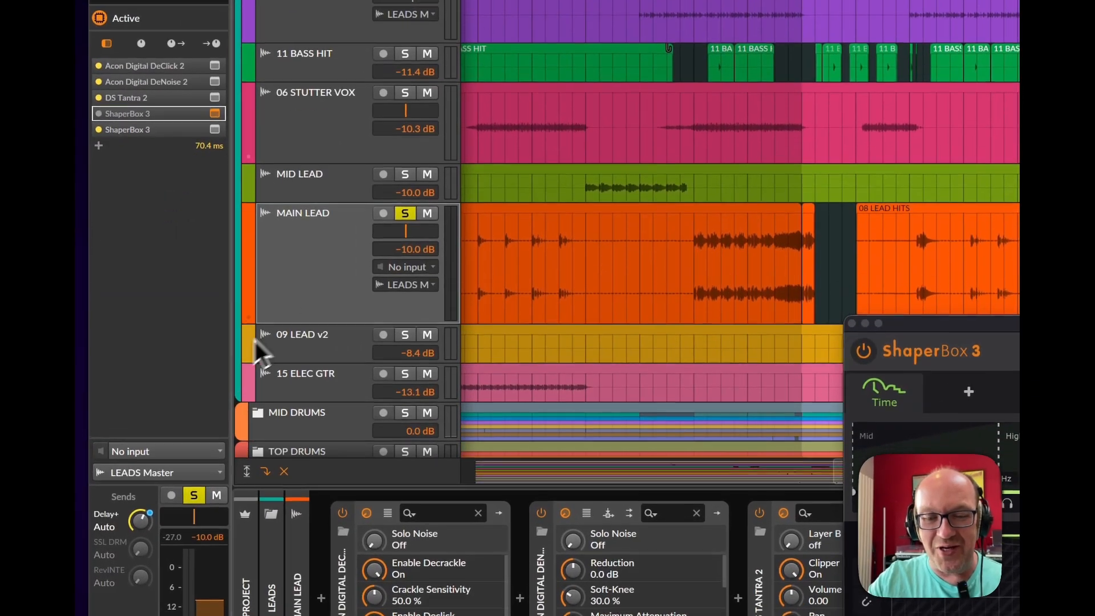
click(248, 313)
scroll(268, 286, down, 5)
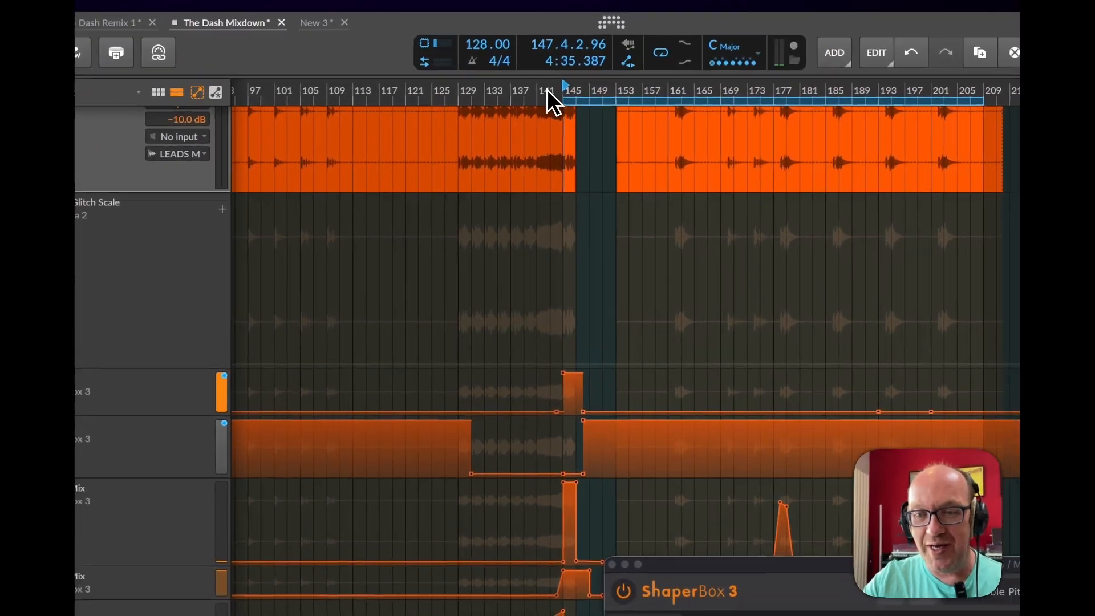
drag(506, 59, 504, 64)
Play MAIN LEAD from bar 144 with the ShaperBox 3 settings in view, and close the ShaperBox 3 window
click(536, 92)
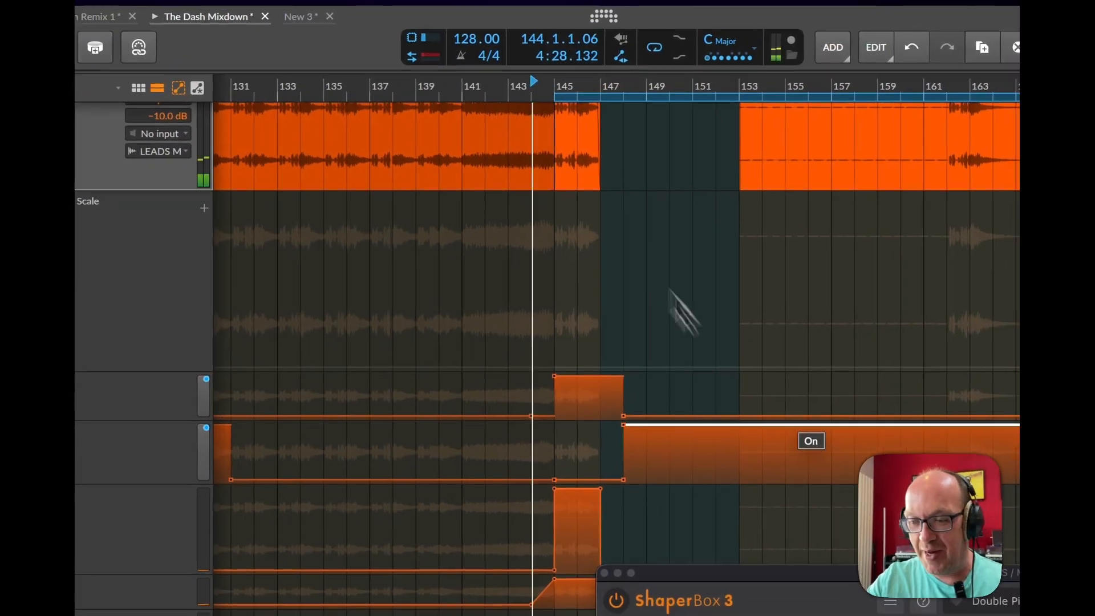
mouse_move(907, 579)
mouse_down()
mouse_move(777, 532)
mouse_move(651, 454)
mouse_up()
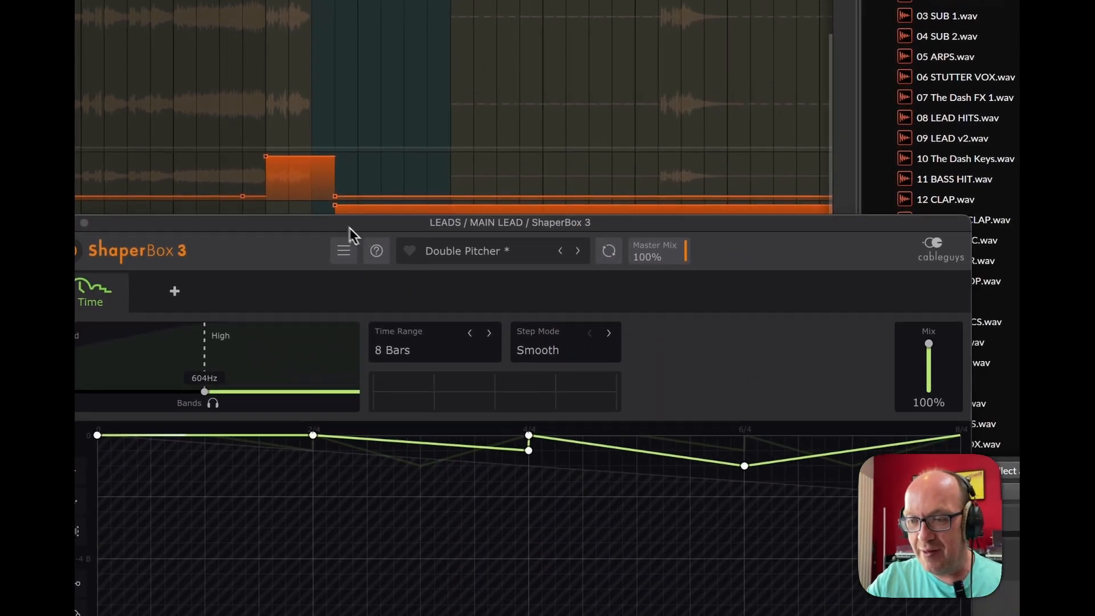
key(space)
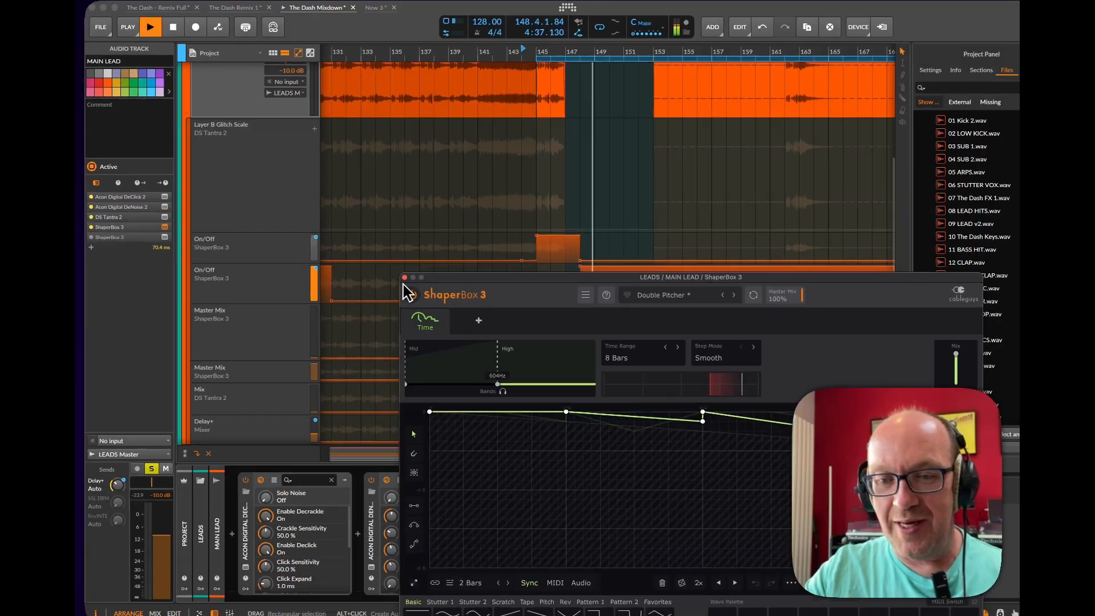
click(392, 275)
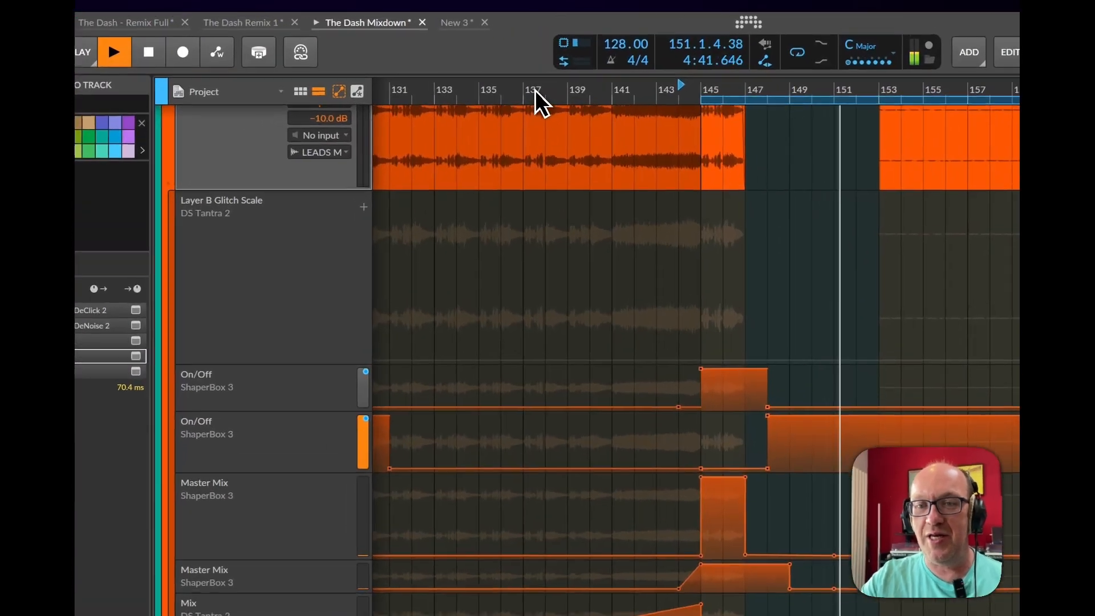
Hide MAIN LEAD's automation lanes and stop playback
drag(416, 60, 406, 71)
scroll(308, 212, up, 3)
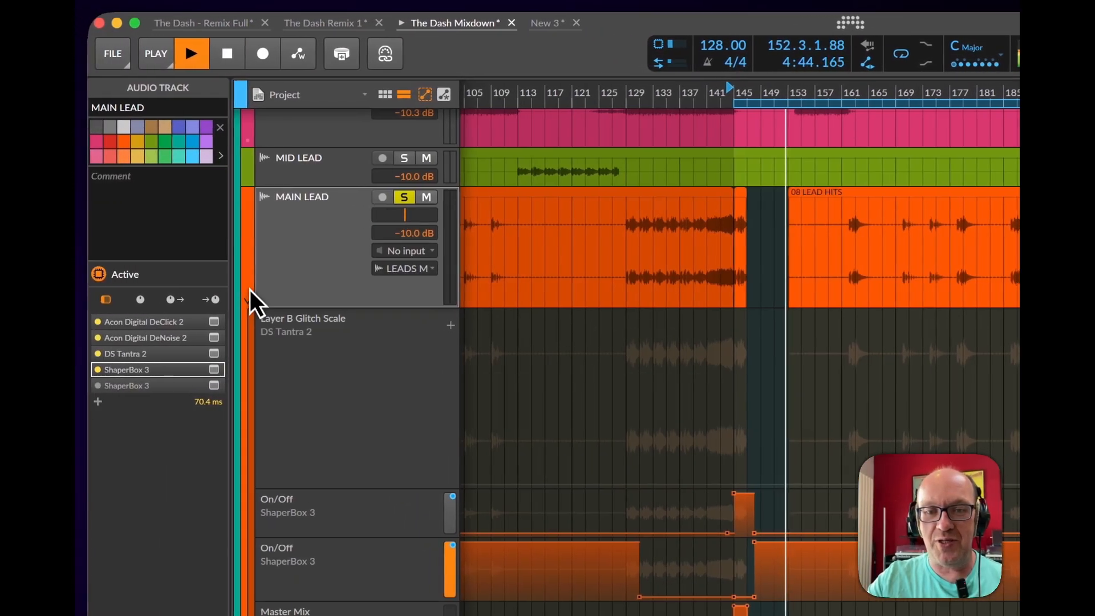
click(246, 300)
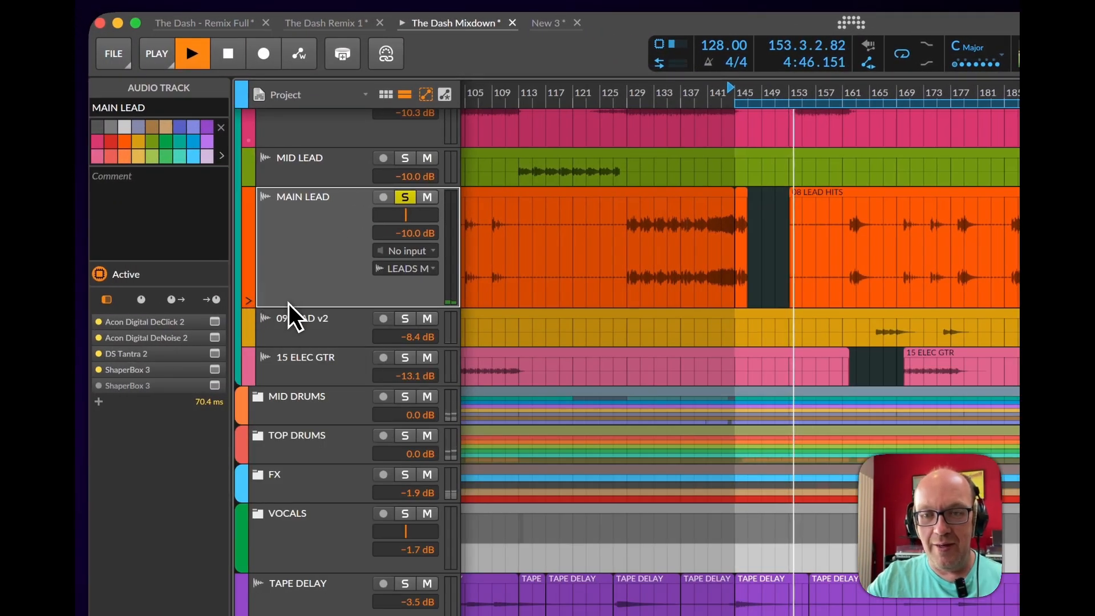
key(space)
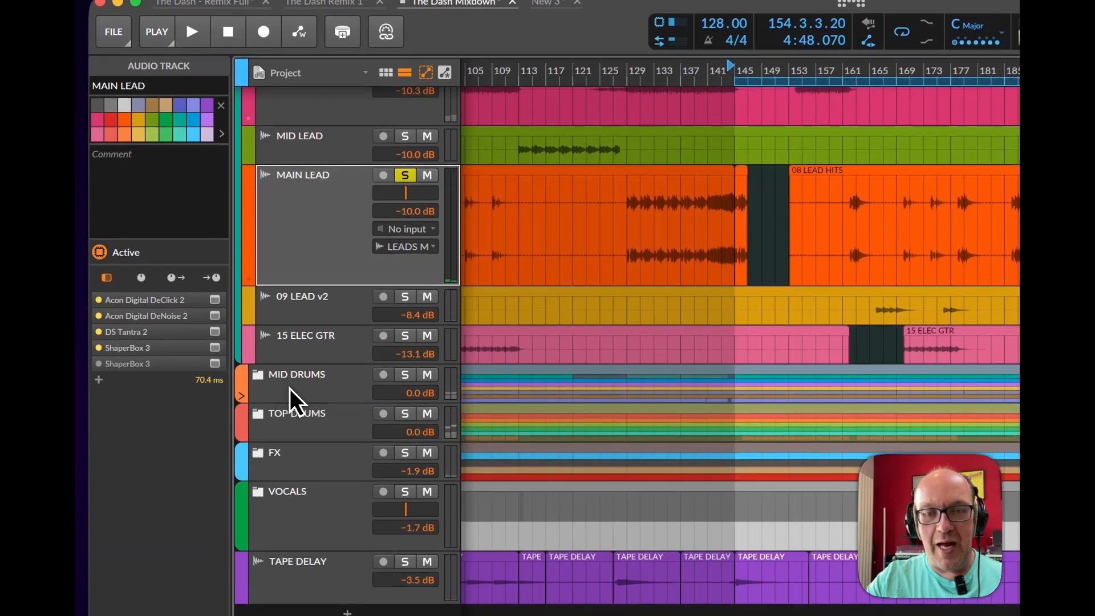
Solo the MID DRUMS group and play it with its FabFilter Pro-Q 4 settings in view
click(284, 406)
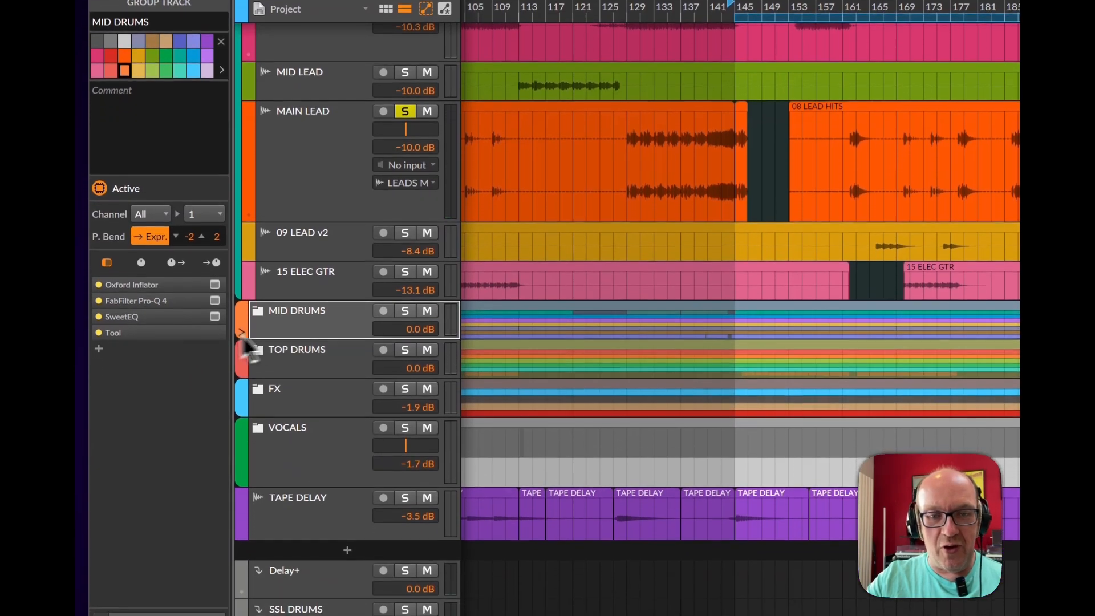
click(405, 310)
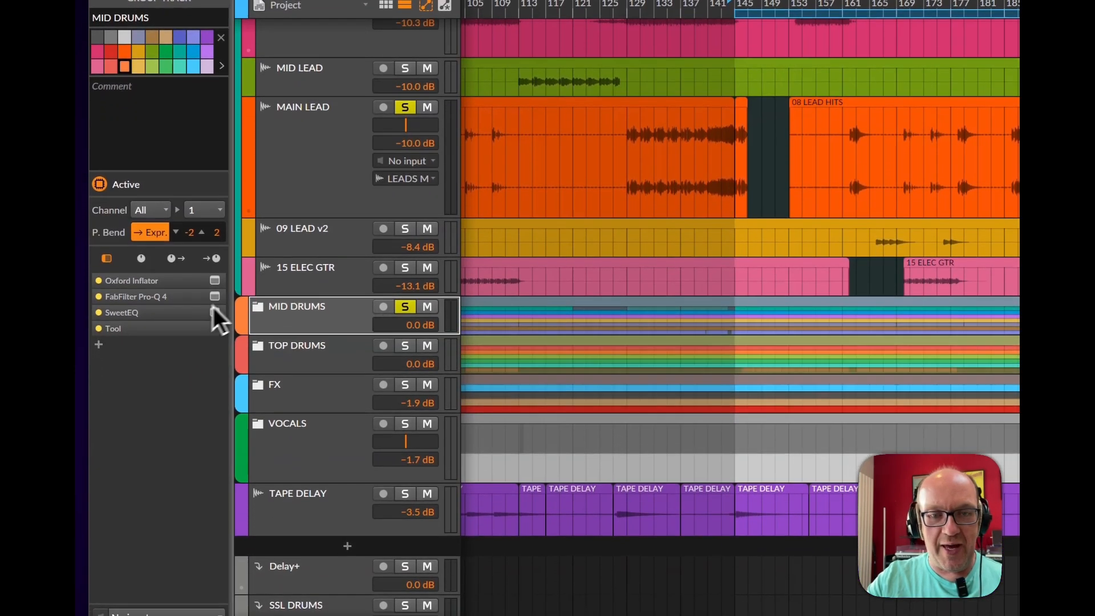
click(215, 300)
key(space)
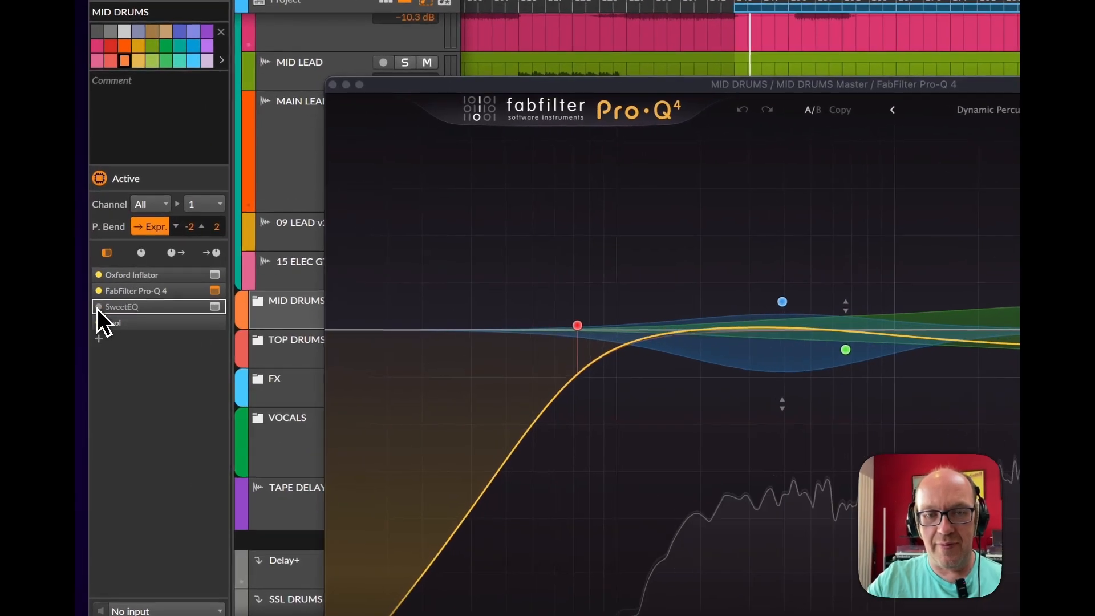
Compare MID DRUMS with SweetEQ and Oxford Inflator each bypassed in turn and re-enabled during playback
click(94, 248)
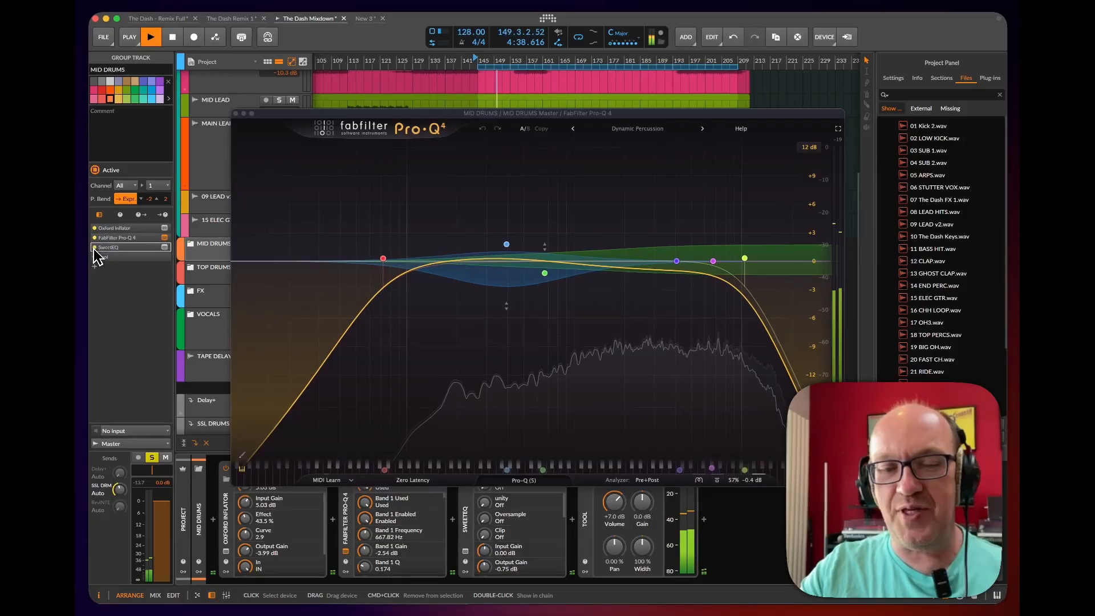
click(94, 247)
click(94, 229)
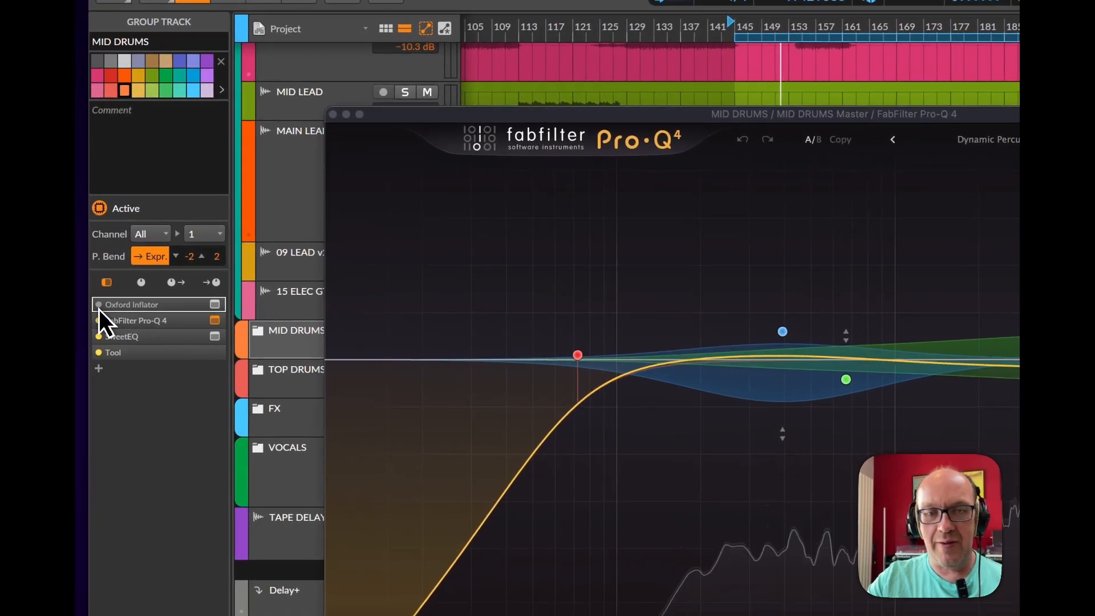
click(99, 304)
View MID DRUMS' Oxford Inflator settings, close both plug-in windows and stop playback
click(214, 304)
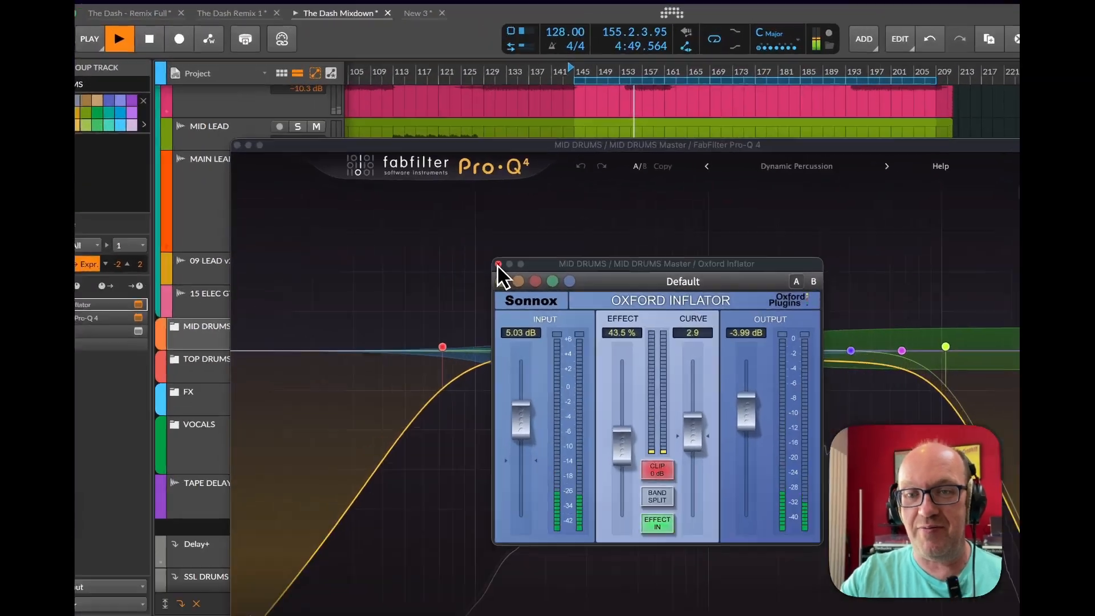
click(423, 198)
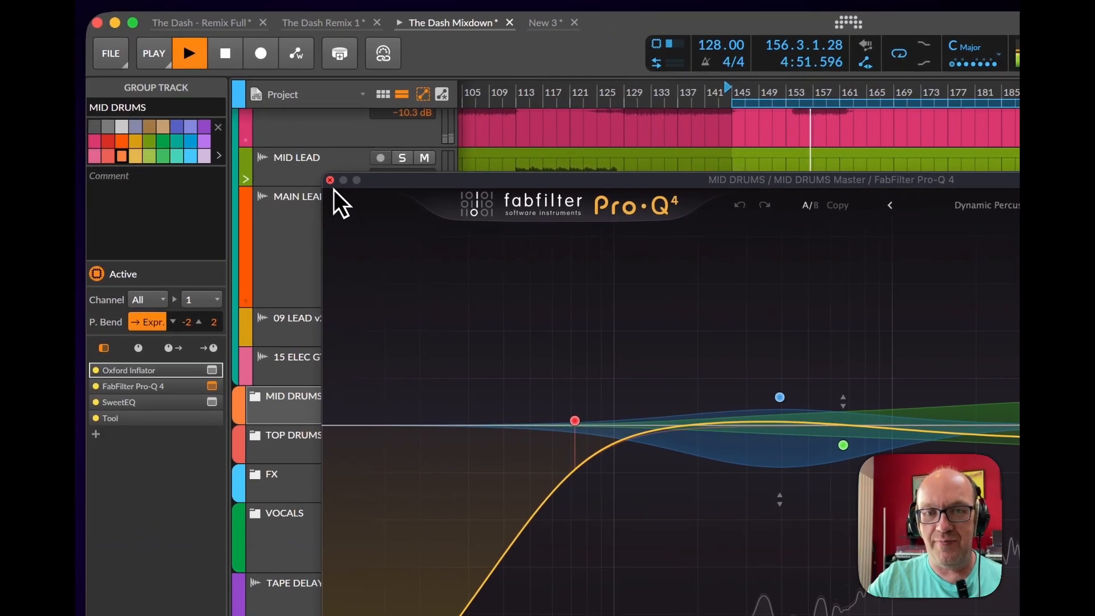
click(238, 167)
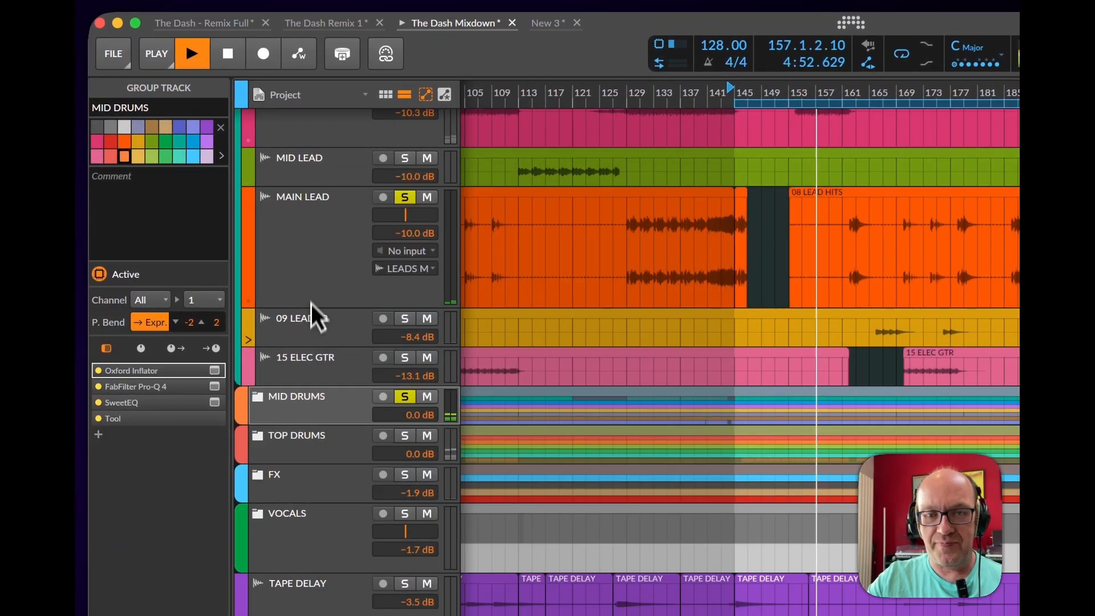
key(space)
Expand the TOP DRUMS group to show its tracks and select the SHAKERS track
click(327, 443)
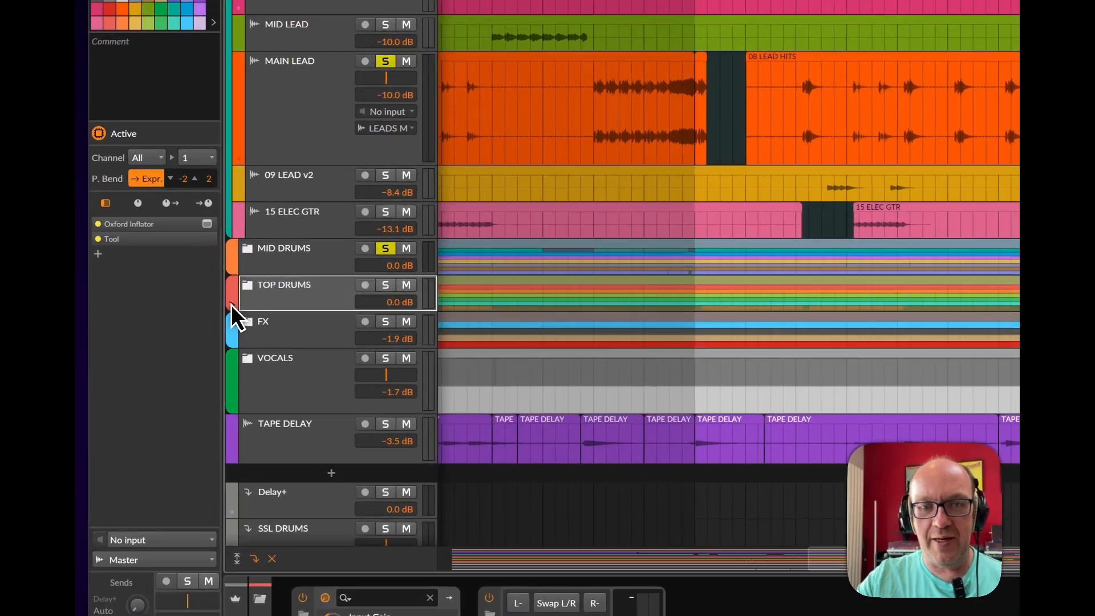
click(180, 279)
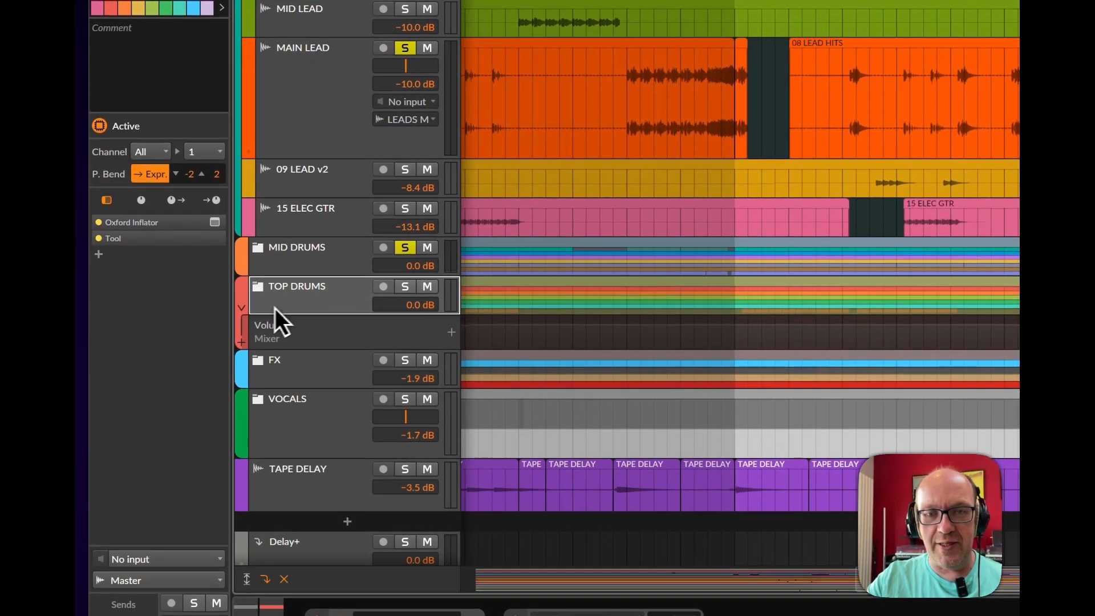
click(242, 306)
click(258, 287)
scroll(301, 311, down, 1)
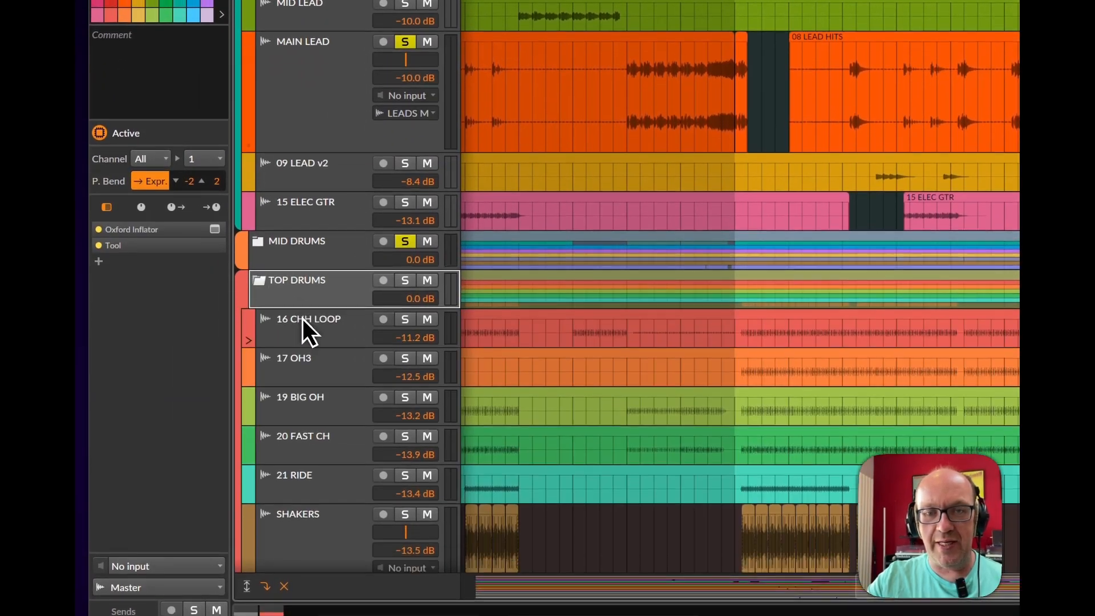
scroll(304, 336, down, 4)
click(310, 379)
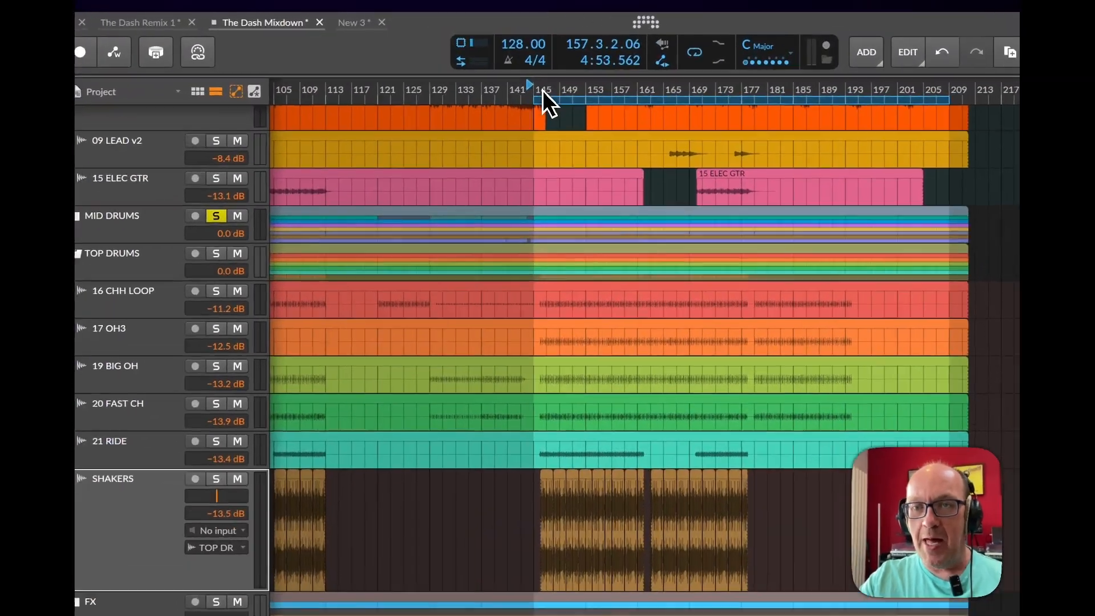
Solo the SHAKERS track and play from bar 146, where its clips begin
scroll(543, 90, up, 5)
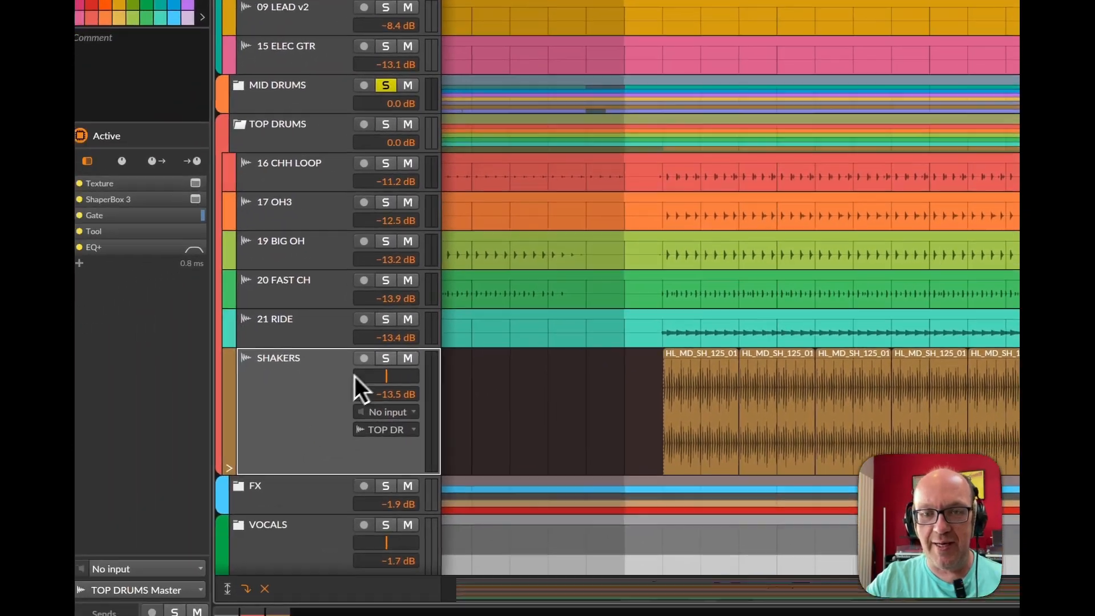
click(270, 424)
key(space)
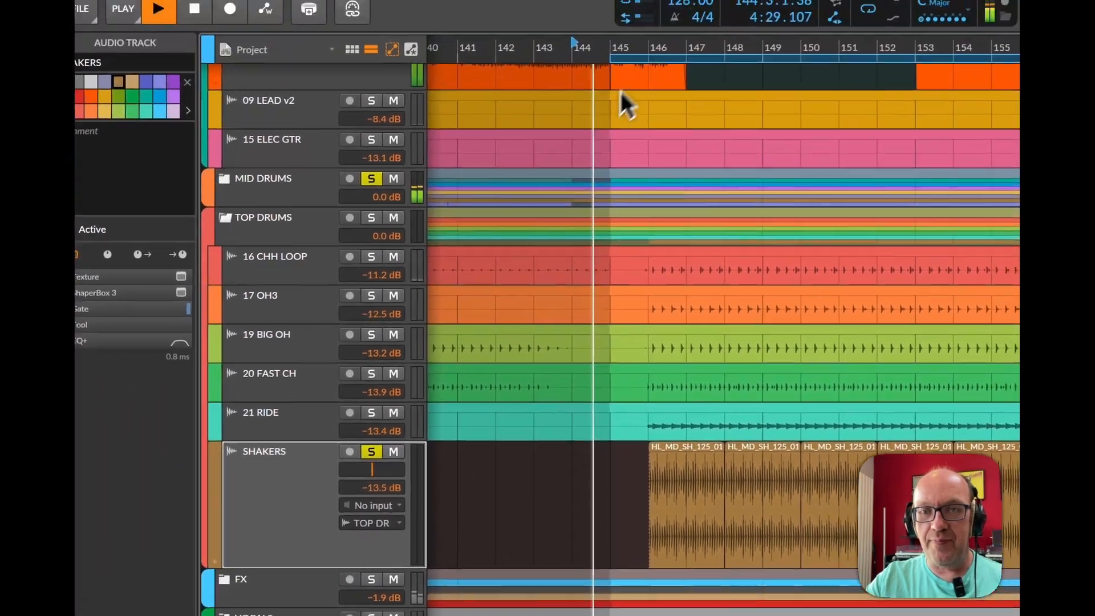
key(space)
click(631, 91)
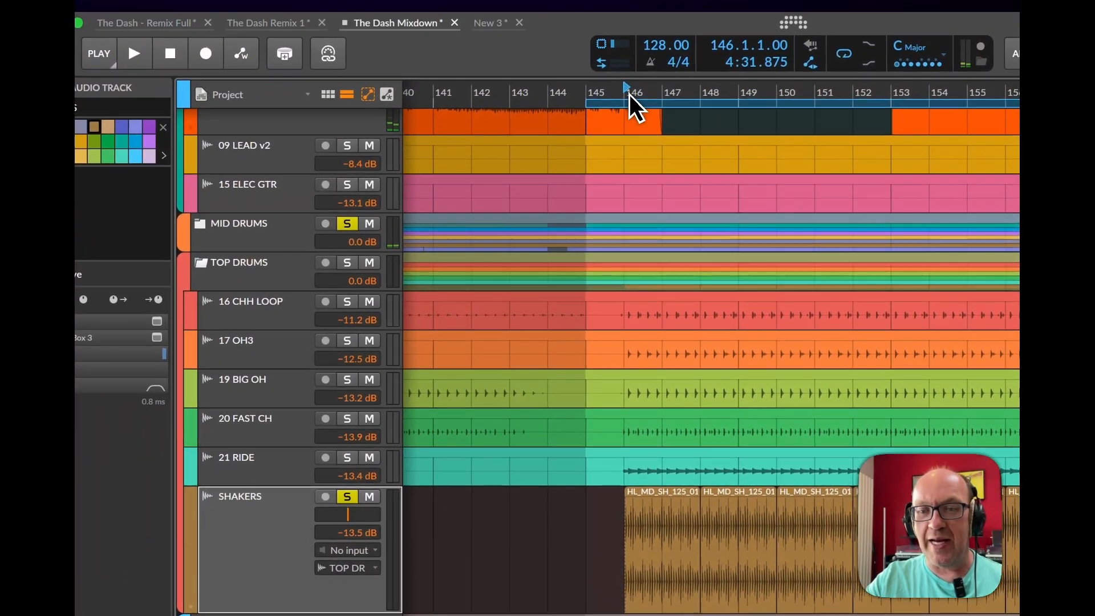
key(space)
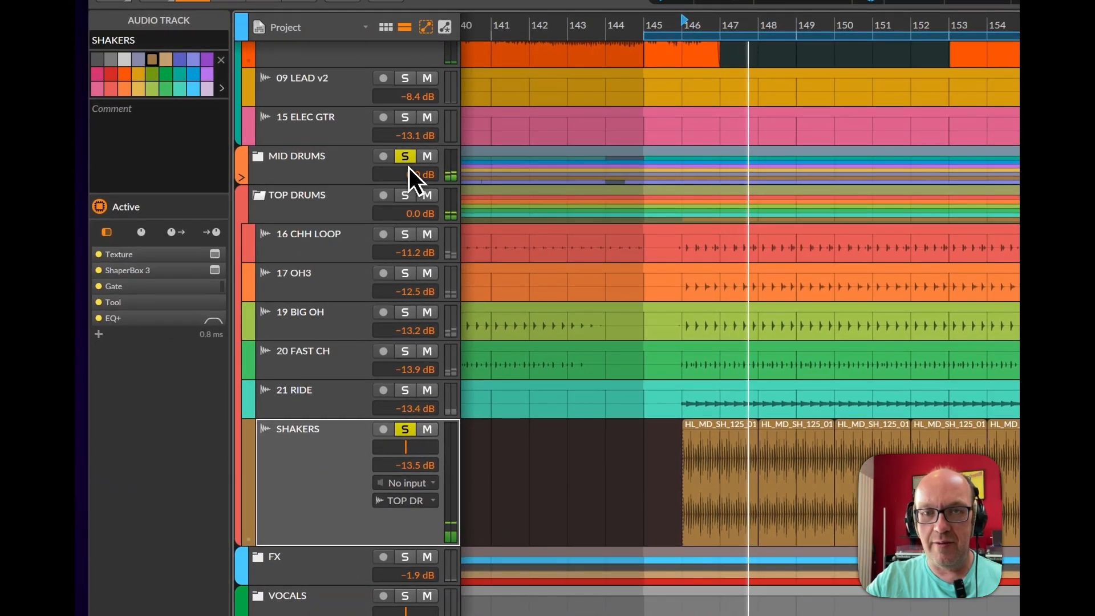
Unsolo MID DRUMS, solo the TOP DRUMS group and stop playback
click(408, 162)
click(411, 196)
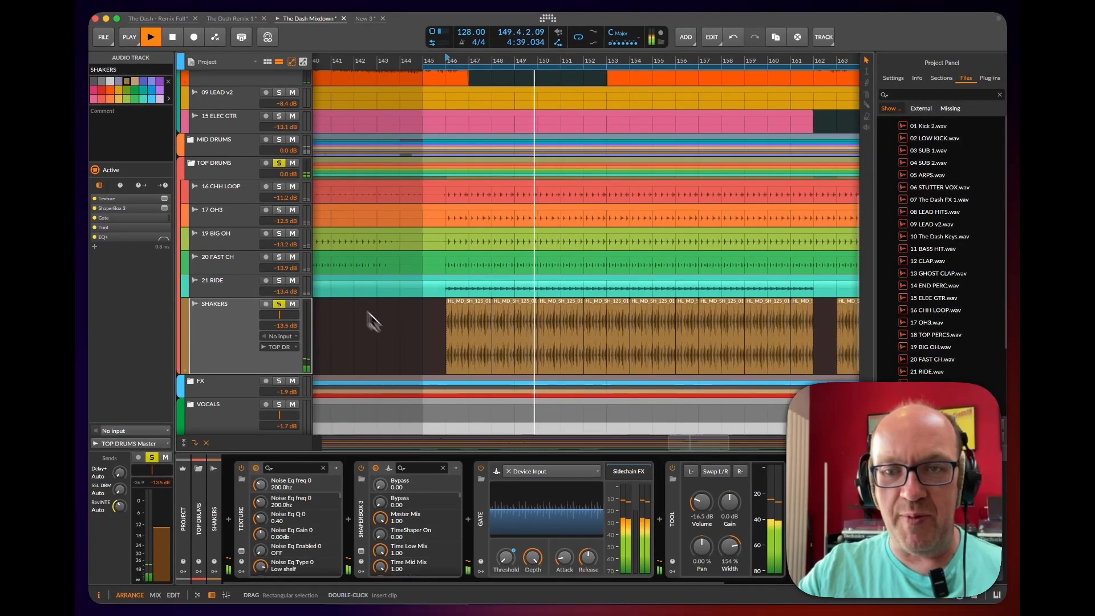
key(space)
Disable SHAKERS' Texture, ShaperBox 3, Gate, Tool and EQ+, and audition the unprocessed track
click(94, 227)
click(94, 208)
click(94, 198)
click(98, 325)
click(98, 340)
click(98, 357)
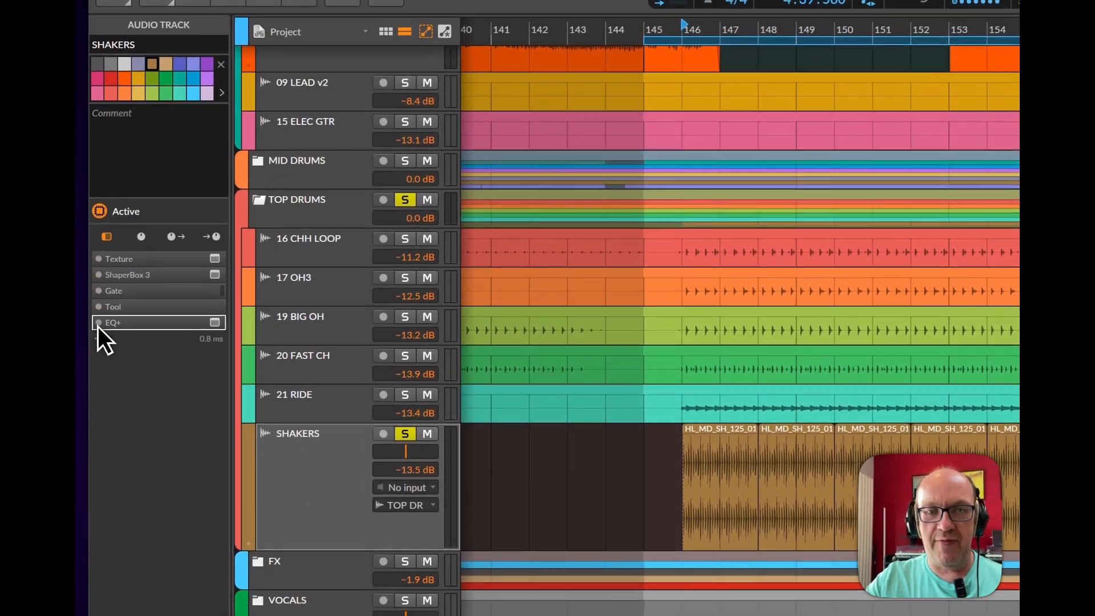
key(space)
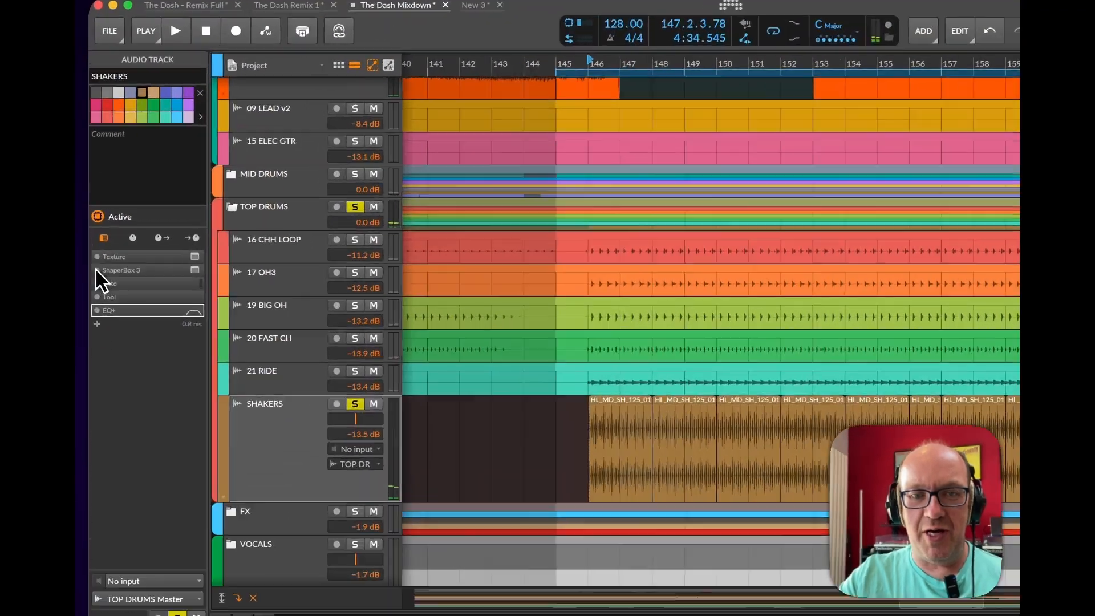
Re-enable Texture on SHAKERS, open its window and play the track through it
click(95, 199)
click(215, 302)
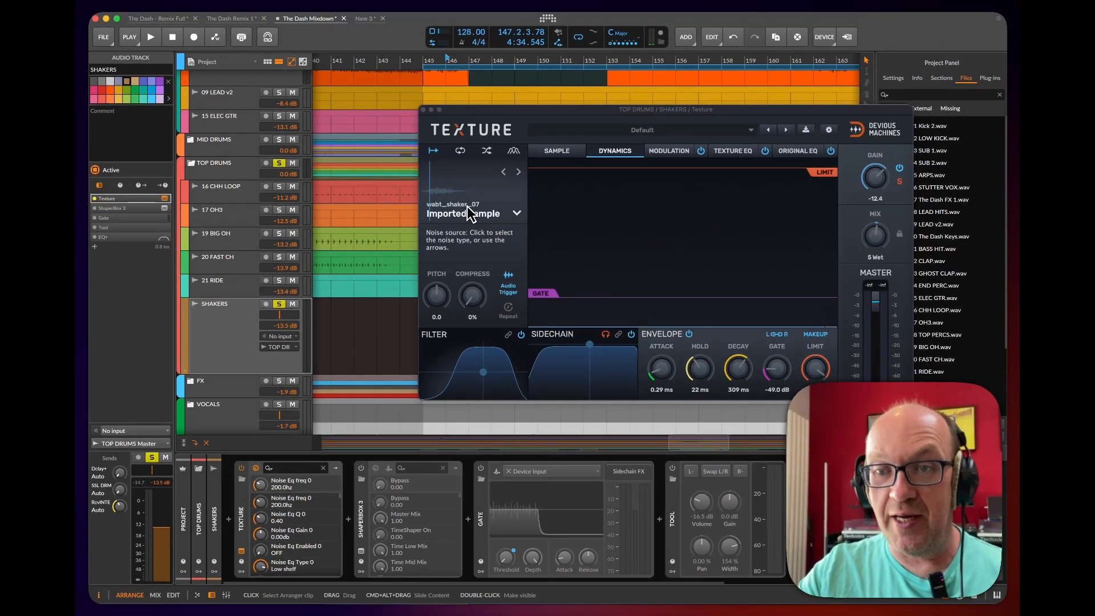
key(space)
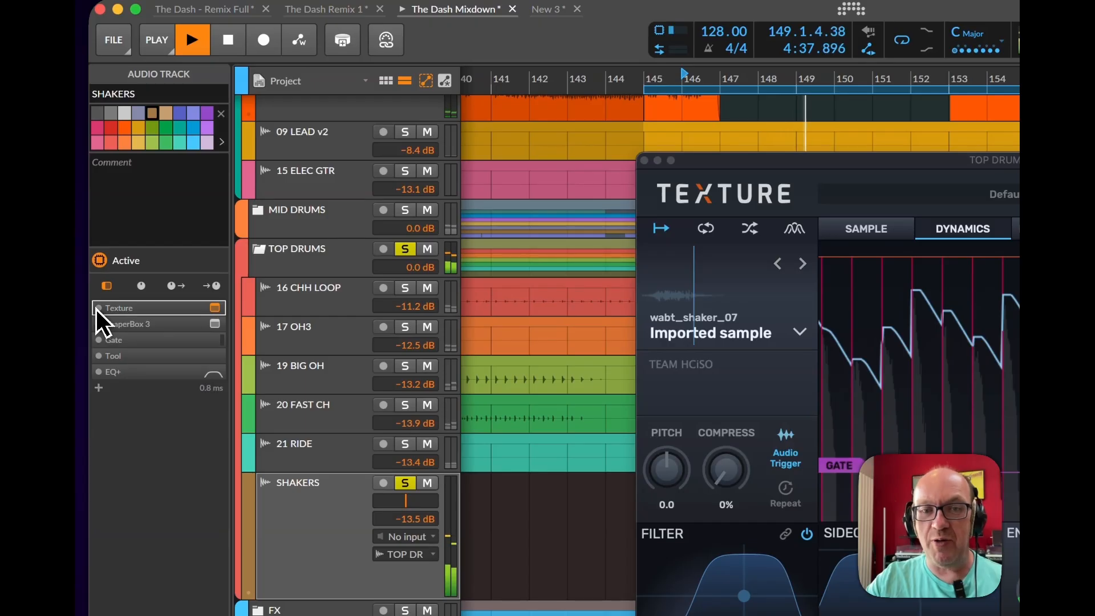
Re-enable ShaperBox 3 on SHAKERS and view its Width and Volume shapers during playback
click(98, 323)
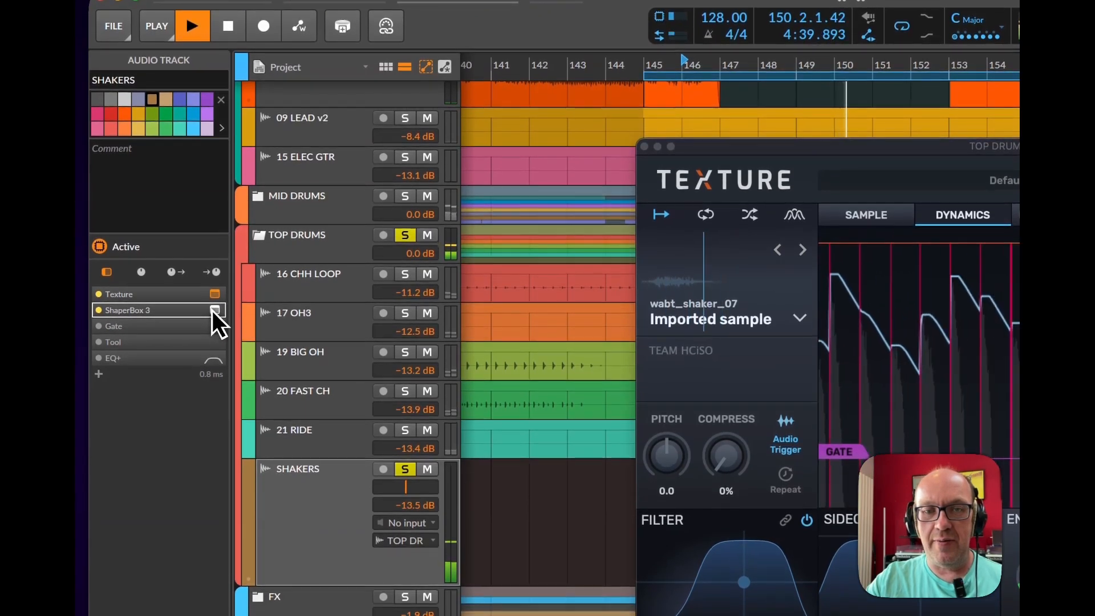
click(214, 310)
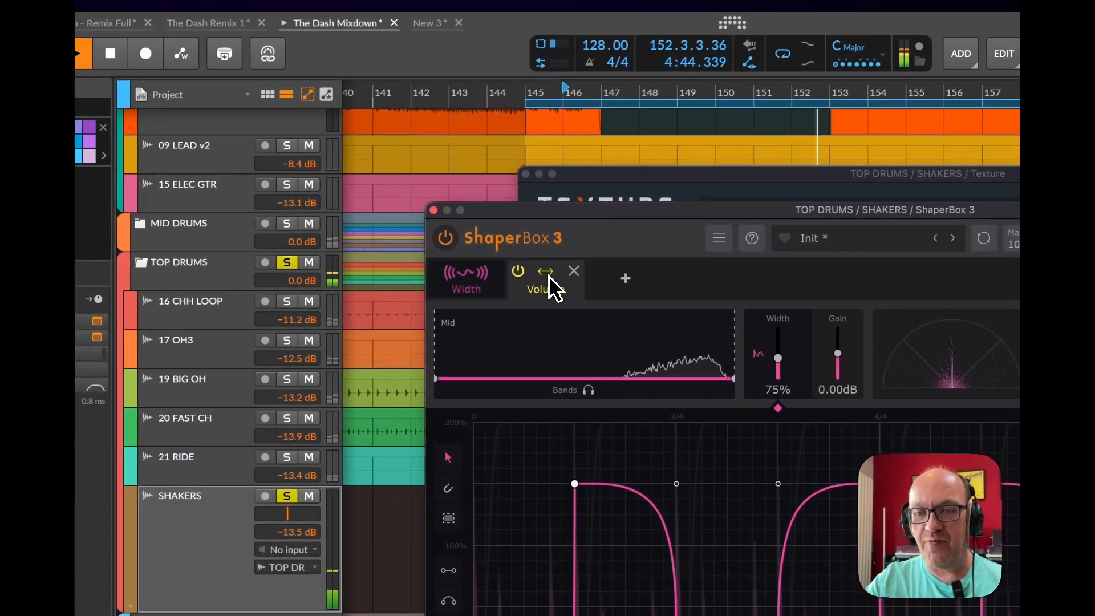
click(435, 169)
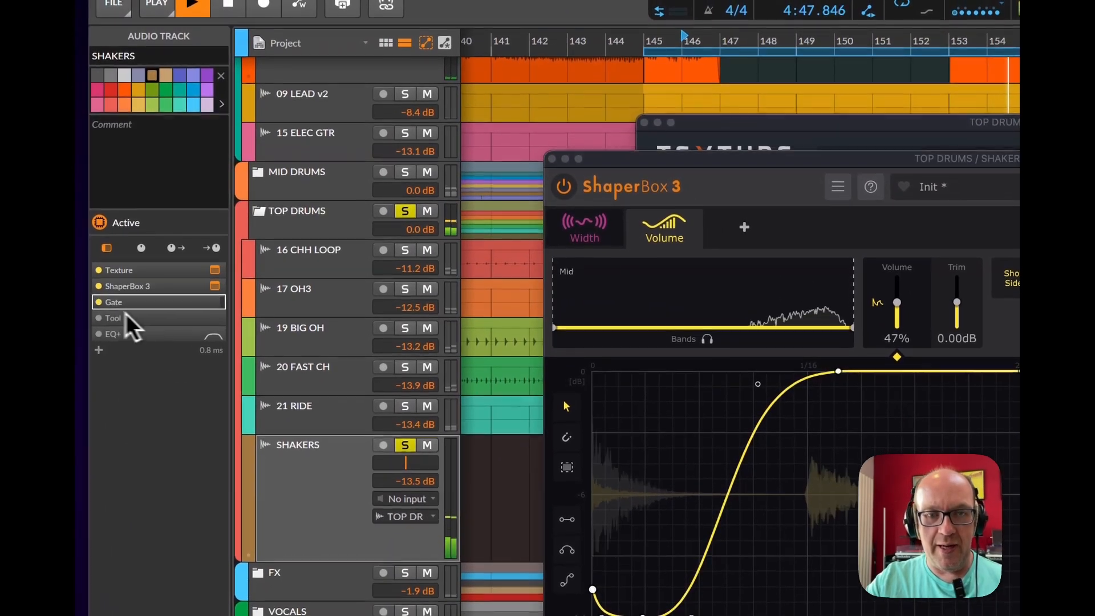
With SHAKERS' remaining devices re-enabled, close its plug-in windows and unsolo the track
click(211, 301)
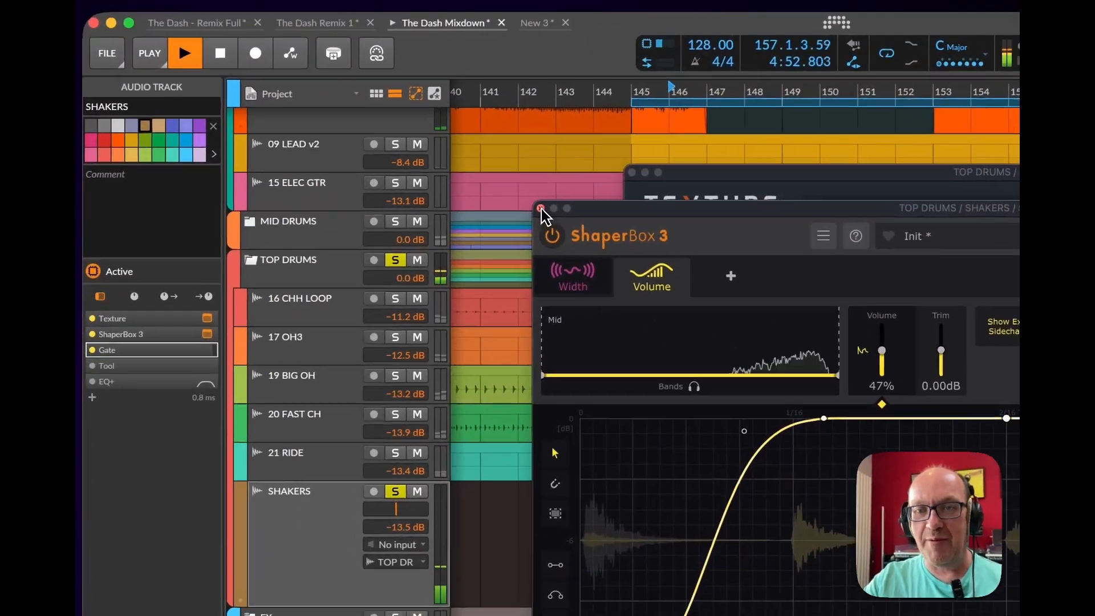
click(542, 209)
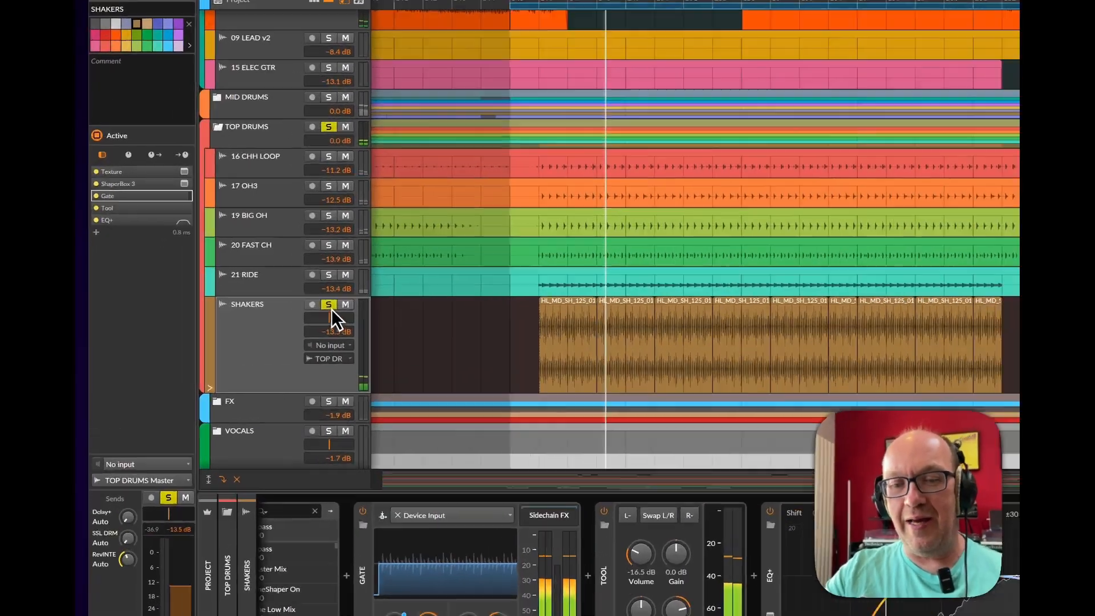
click(329, 305)
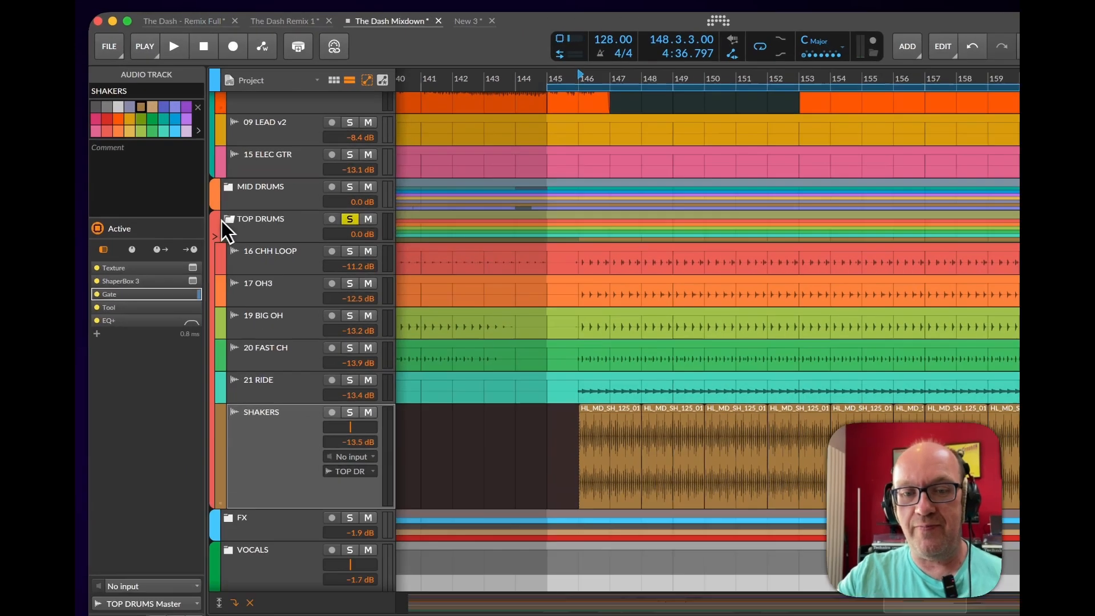
Collapse the TOP DRUMS group and show the device chains of MID DRUMS and FX
click(222, 221)
click(265, 191)
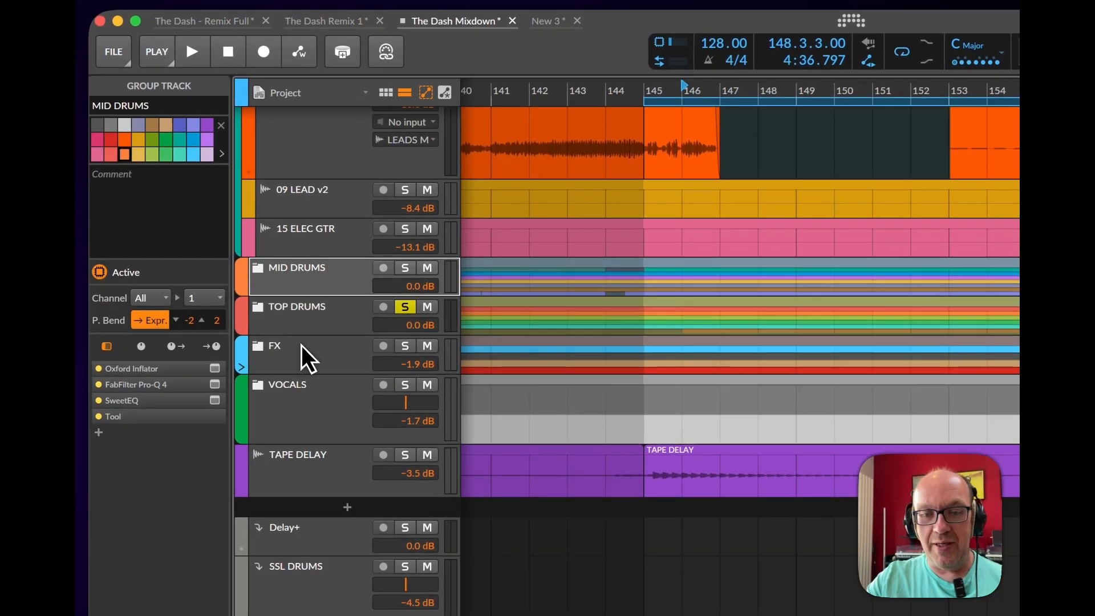
click(302, 347)
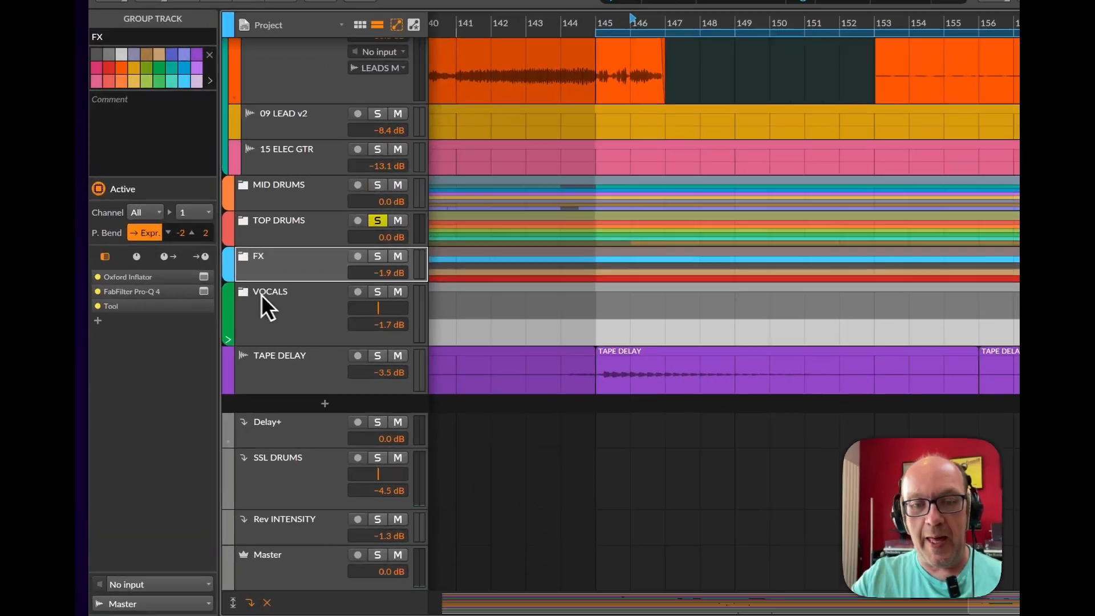
Open the VOCALS group's AMEK EQ 200 and move its window clear of the track list
click(206, 246)
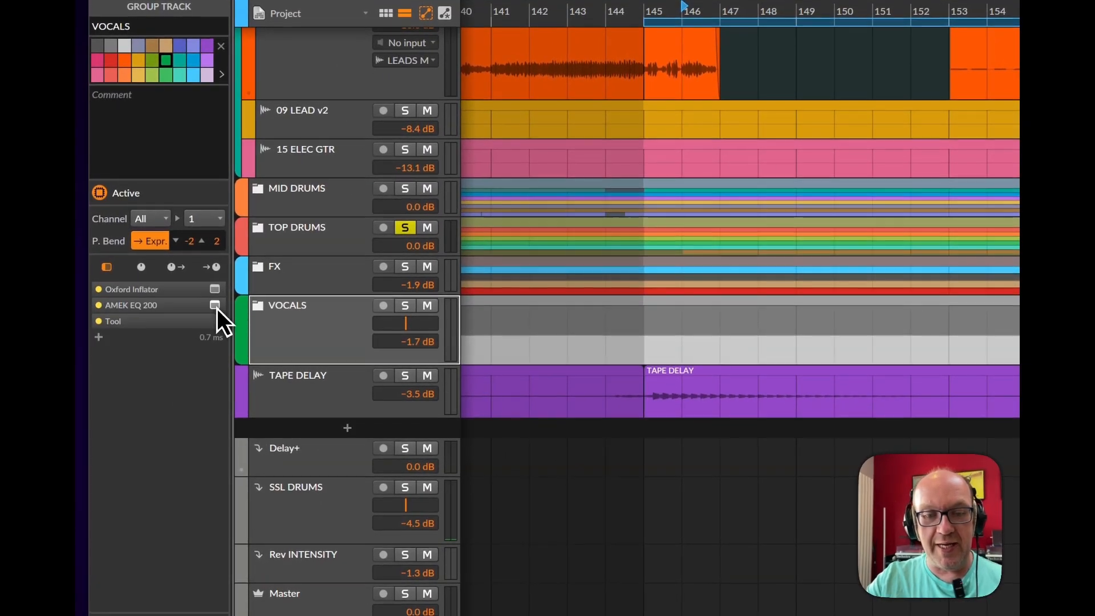
click(215, 306)
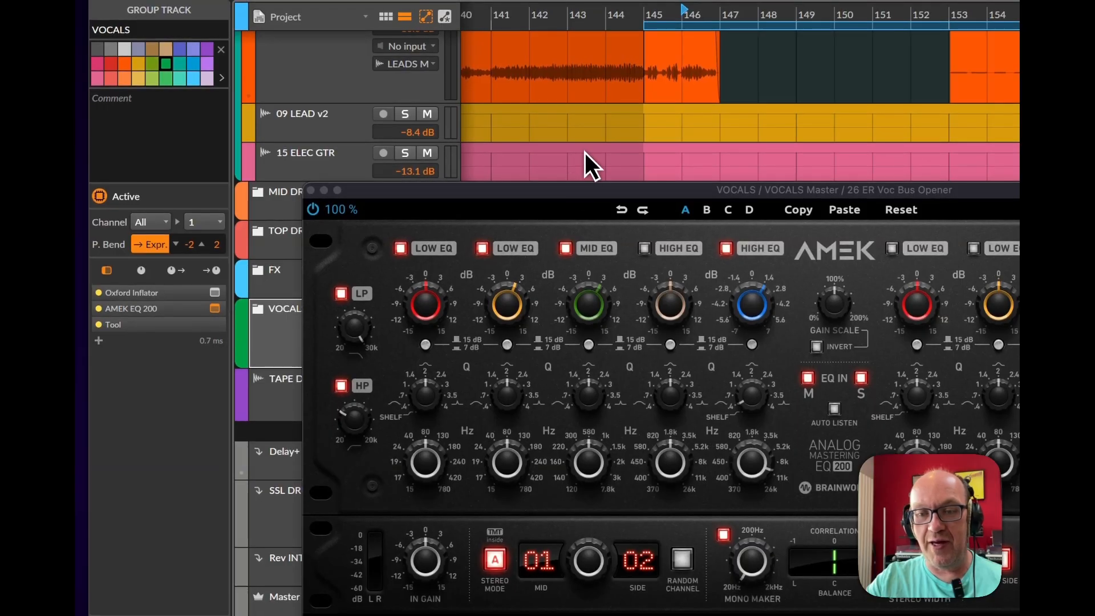
drag(506, 183, 781, 419)
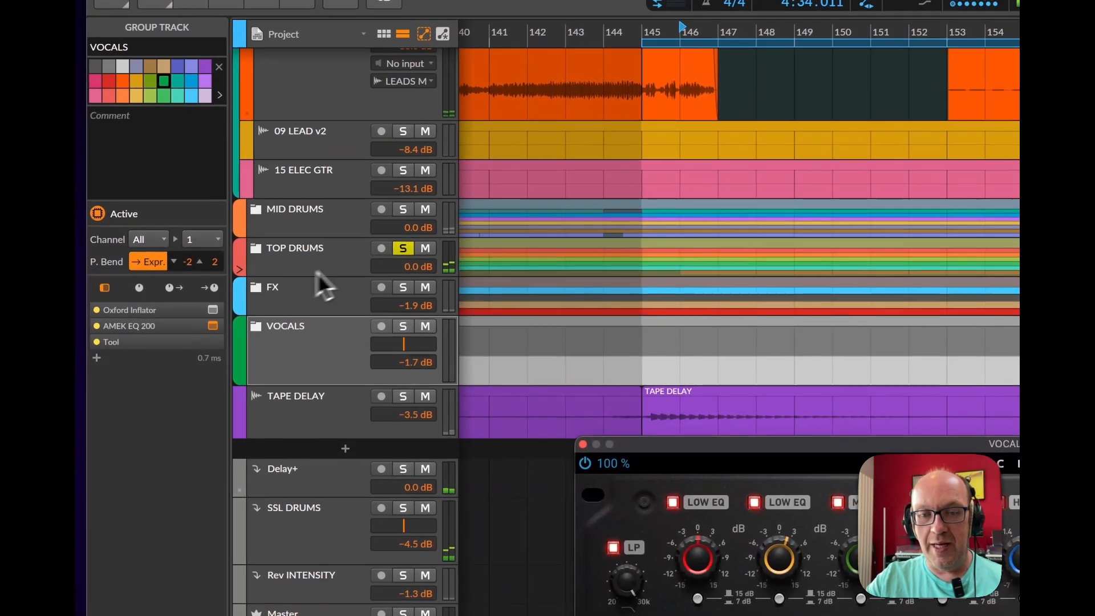
Select the LOW group and play the arrangement from about bar 123 with LOW soloed
scroll(399, 254, up, 7)
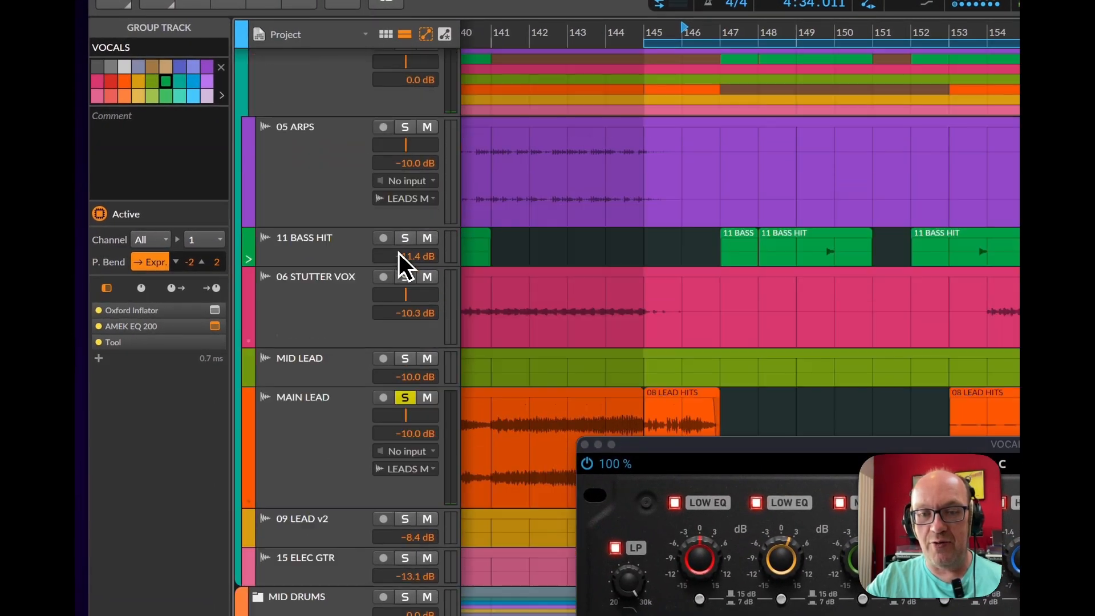
scroll(407, 391, up, 1)
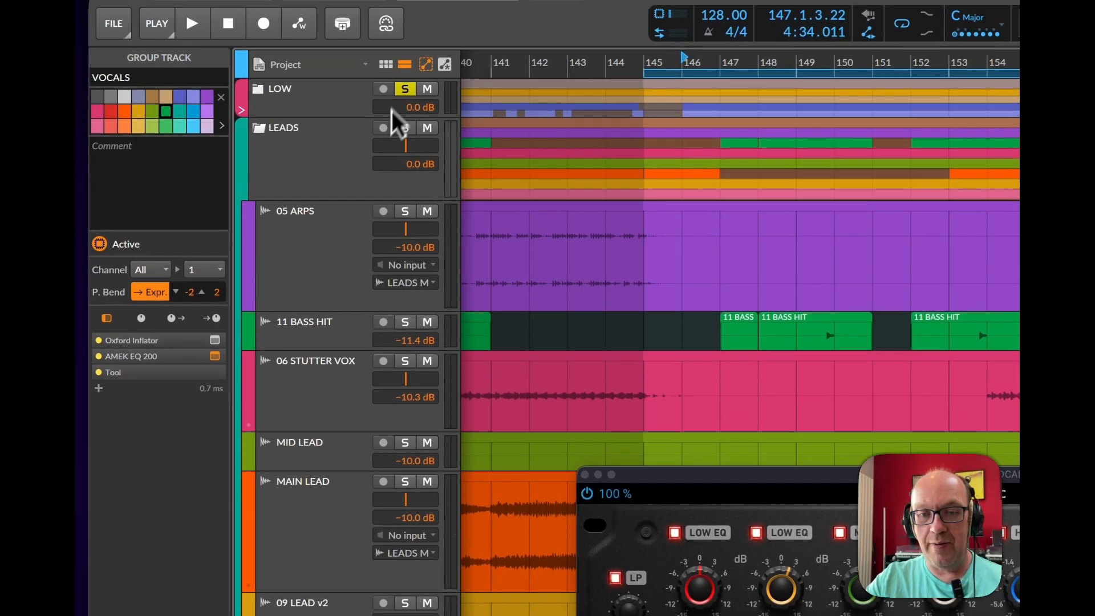
click(407, 57)
click(442, 111)
drag(485, 94, 574, 84)
click(516, 94)
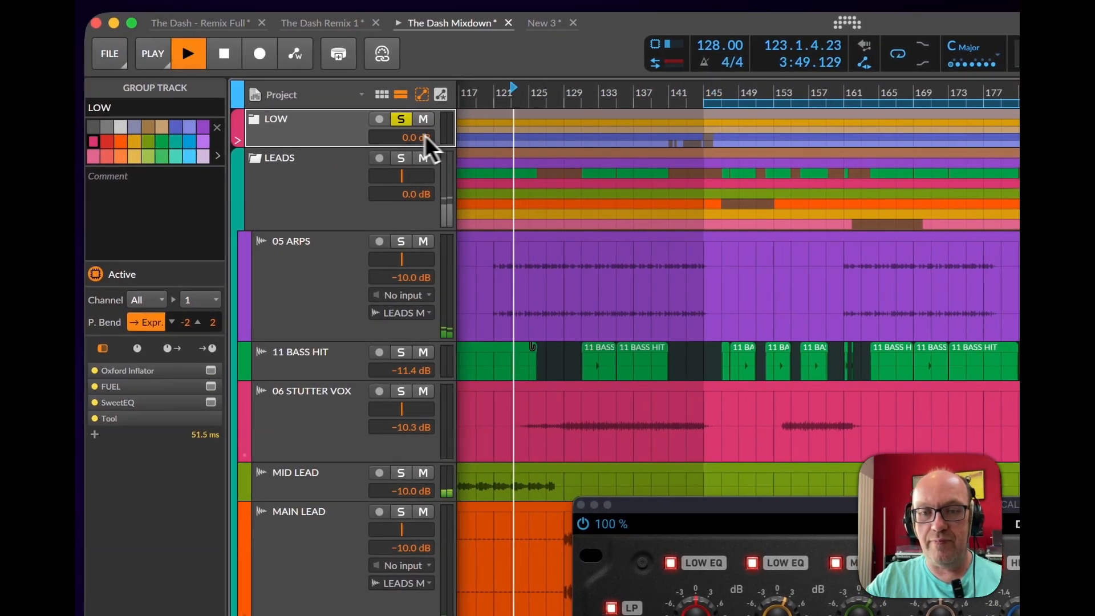
Unsolo the LOW group, play the full mix from about bar 57, and move the AMEK EQ 200 window clear of the tracks
click(401, 121)
key(space)
drag(511, 94, 543, 98)
click(558, 93)
key(space)
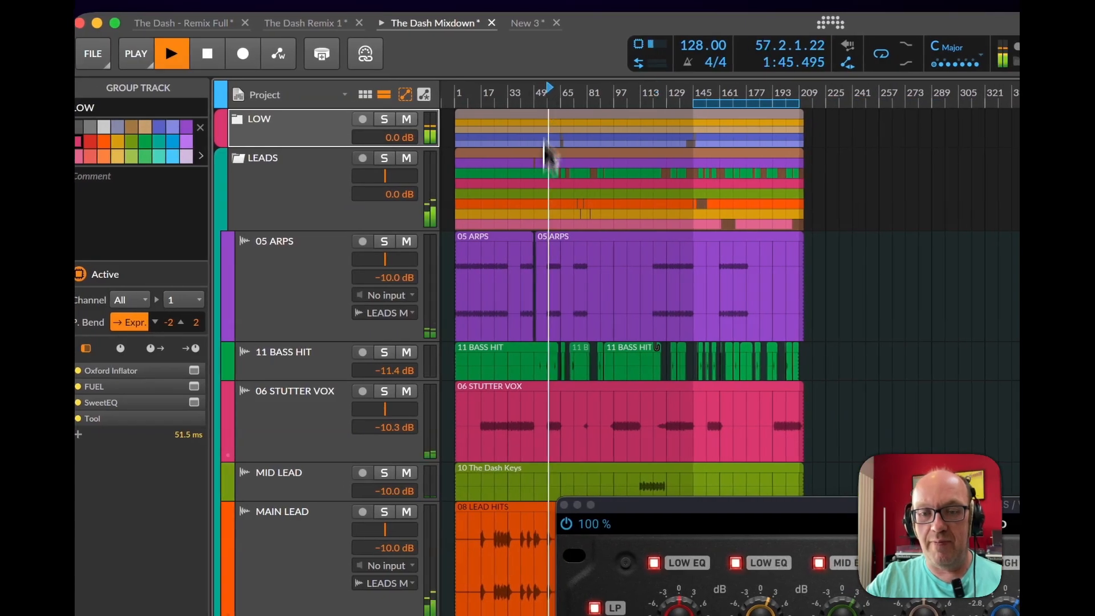
drag(691, 505, 868, 212)
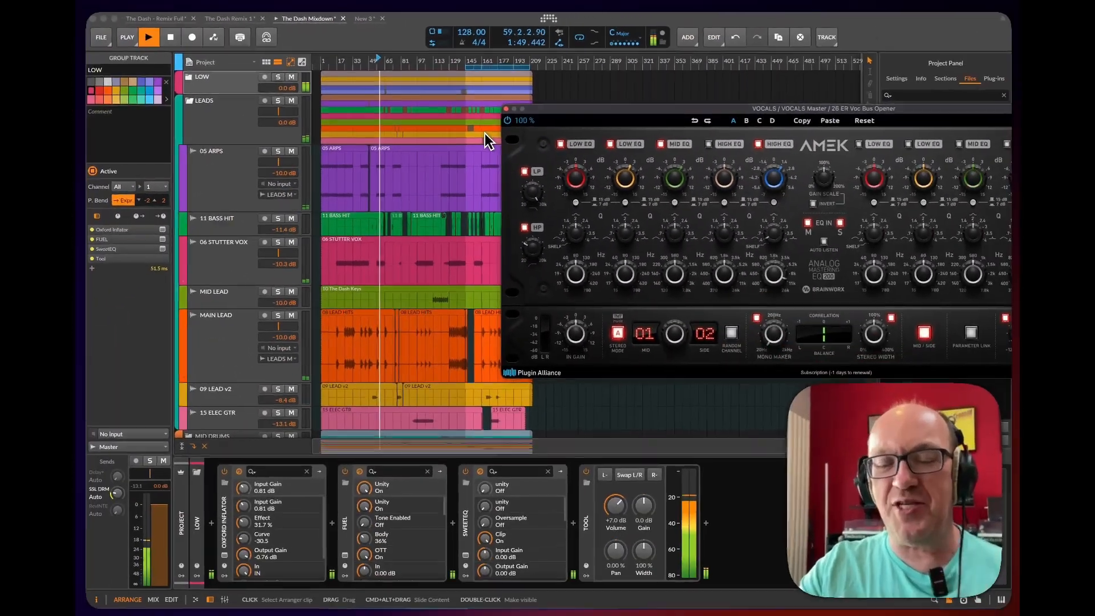
Select the VOCALS group and expand it to show its vocal tracks
scroll(485, 140, down, 5)
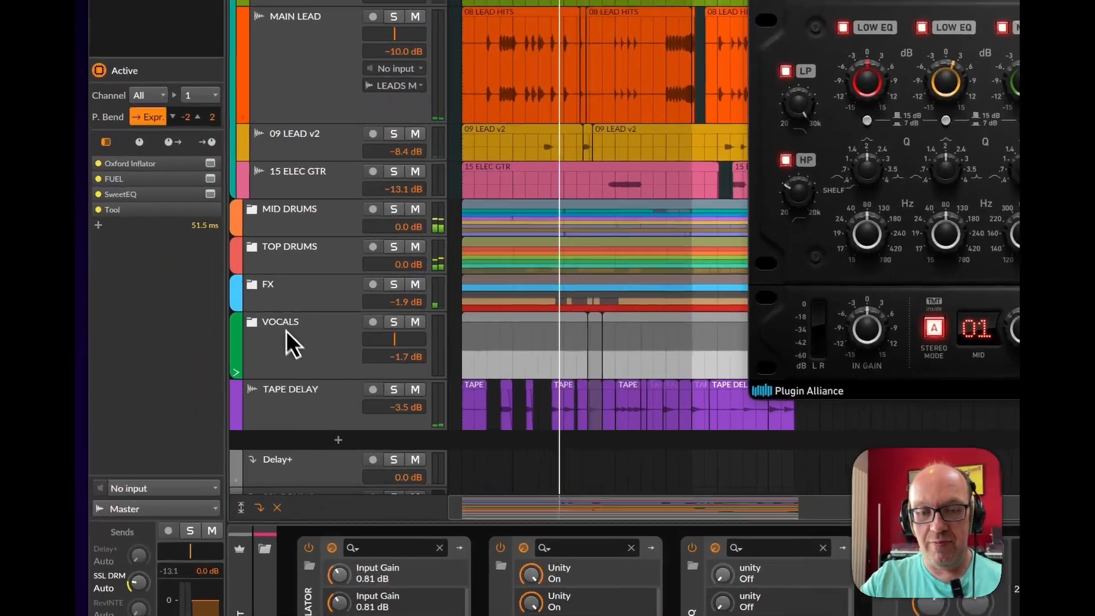
click(201, 331)
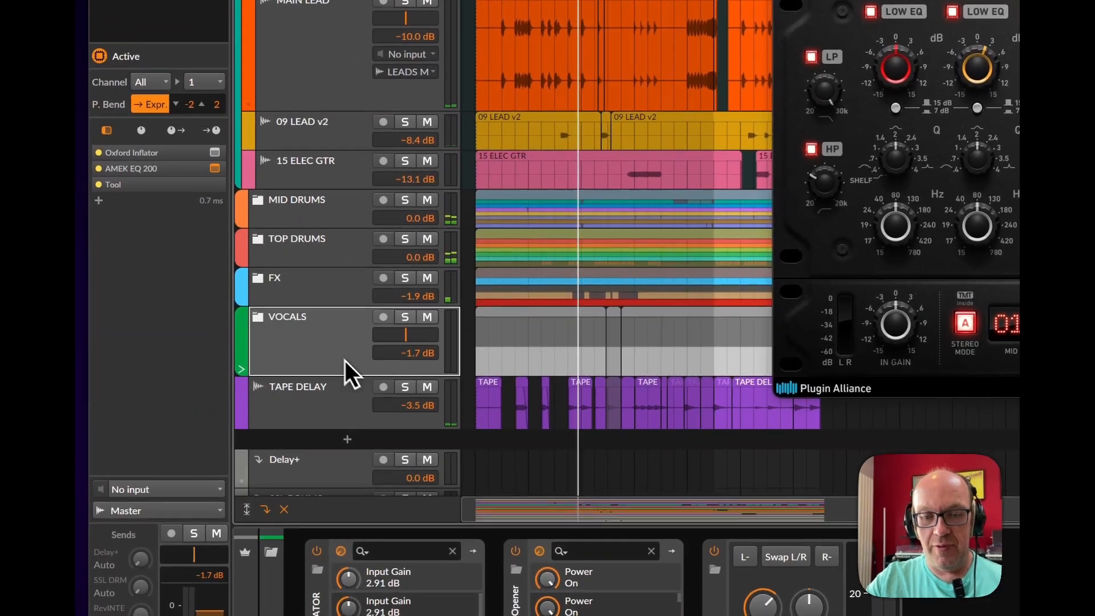
click(258, 317)
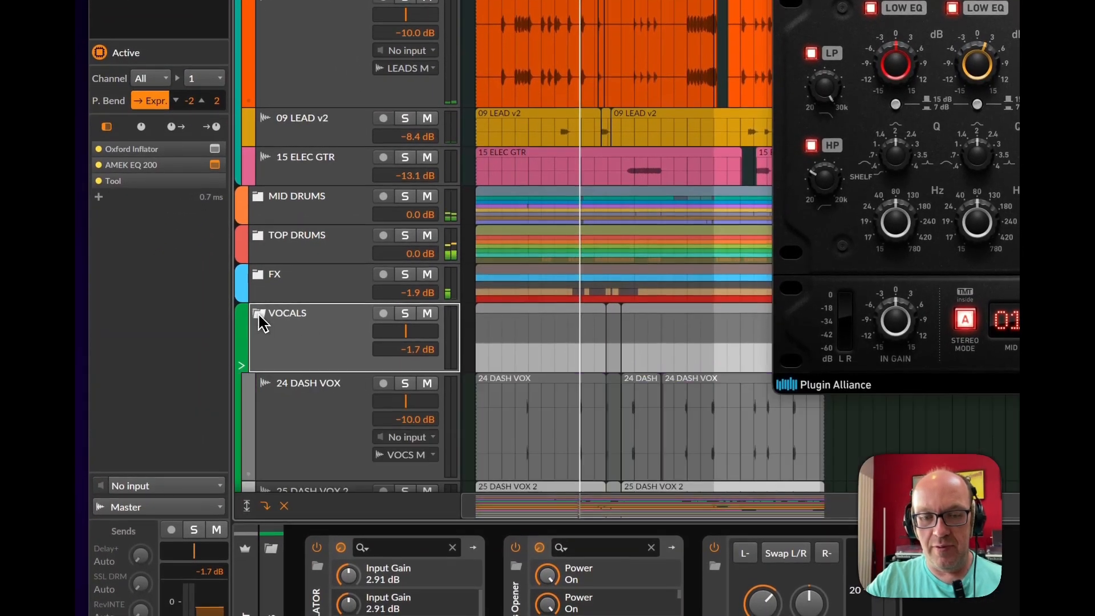
scroll(648, 511, up, 10)
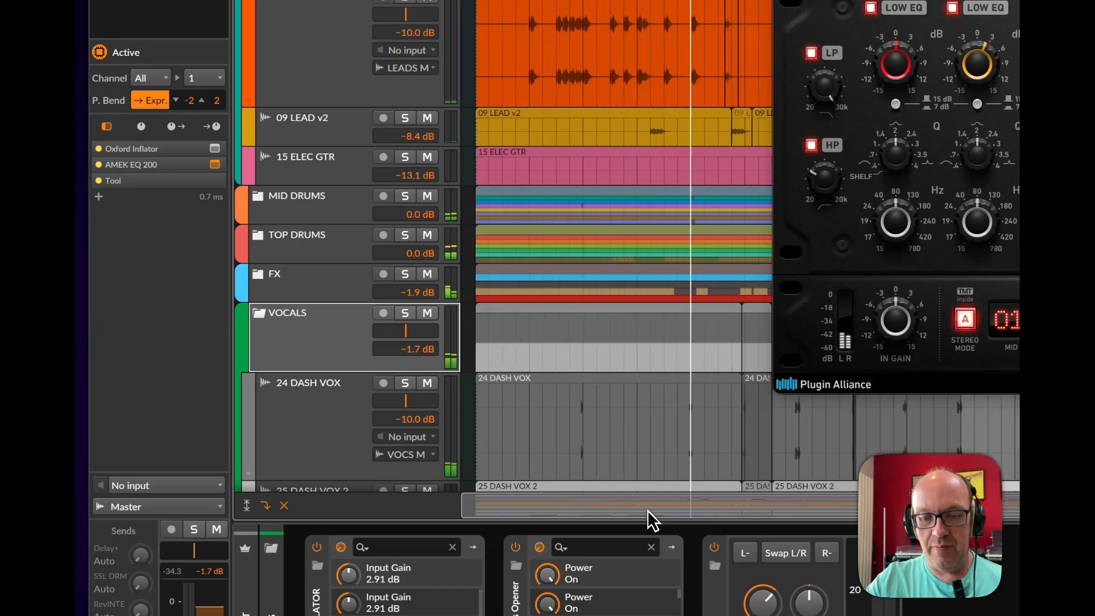
scroll(648, 510, up, 3)
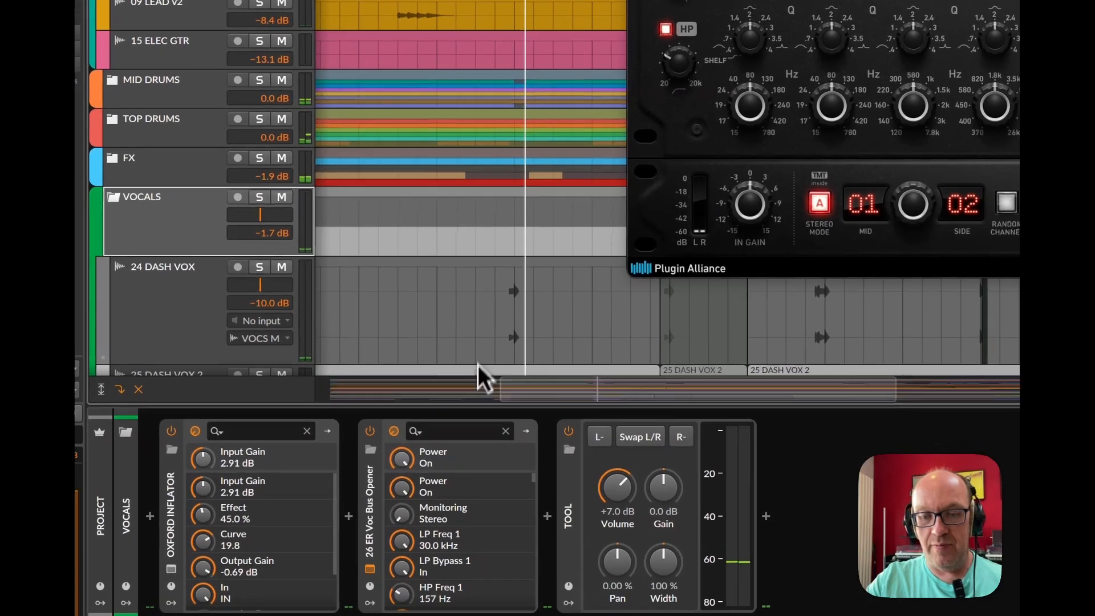
Play from just before the next vocal hit and inspect the device chains of 24 DASH VOX and the VOCALS group
key(space)
click(483, 299)
key(space)
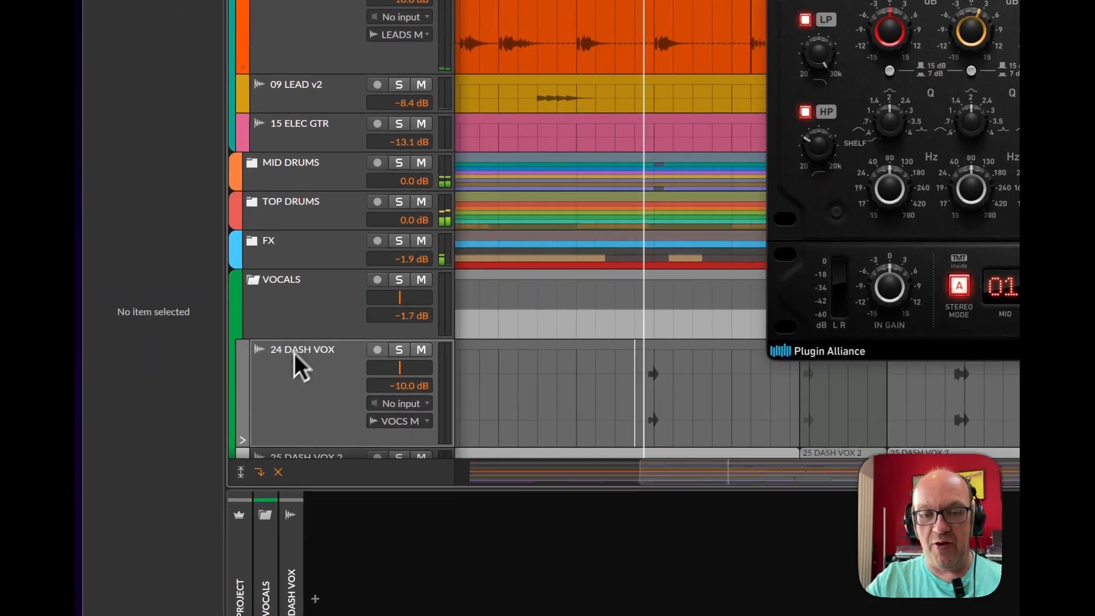
click(253, 369)
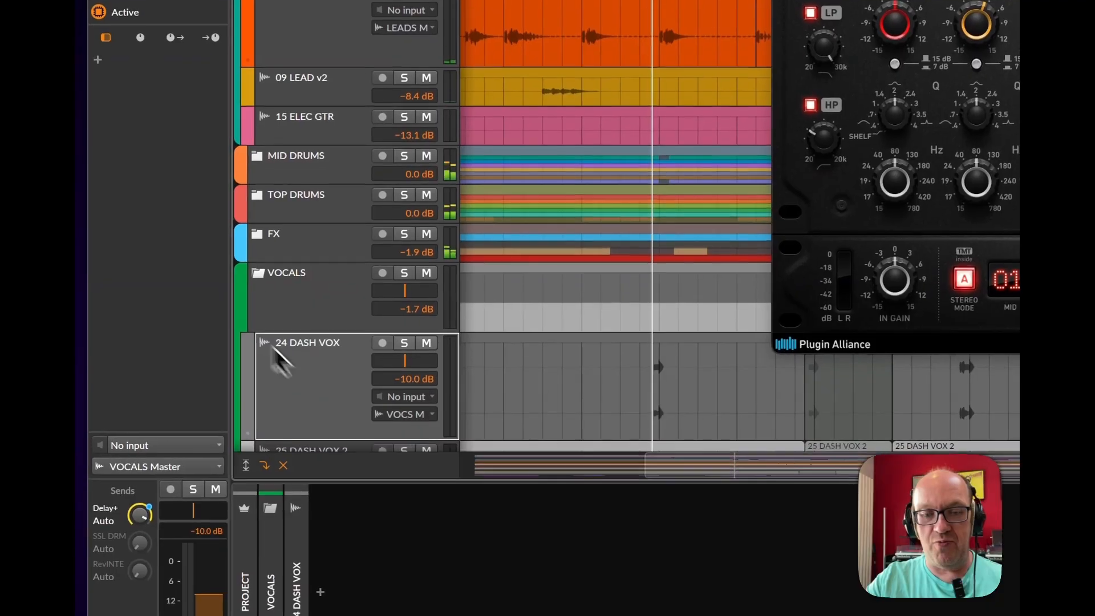
click(240, 304)
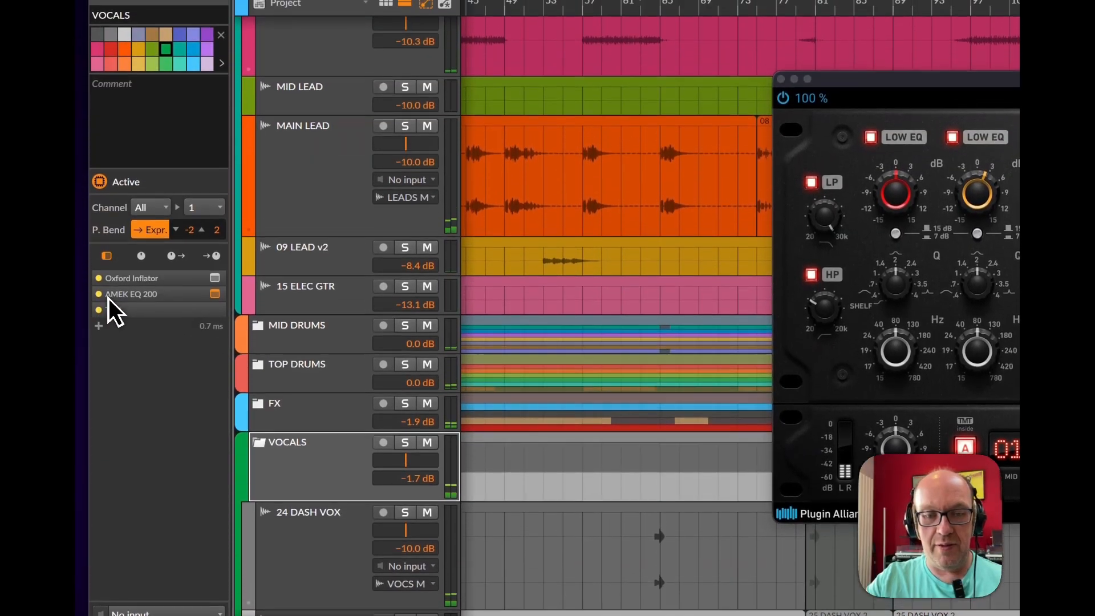
Audition the VOCALS group with AMEK EQ 200 and Oxford Inflator bypassed, and re-enable both devices
click(108, 181)
key(space)
click(99, 298)
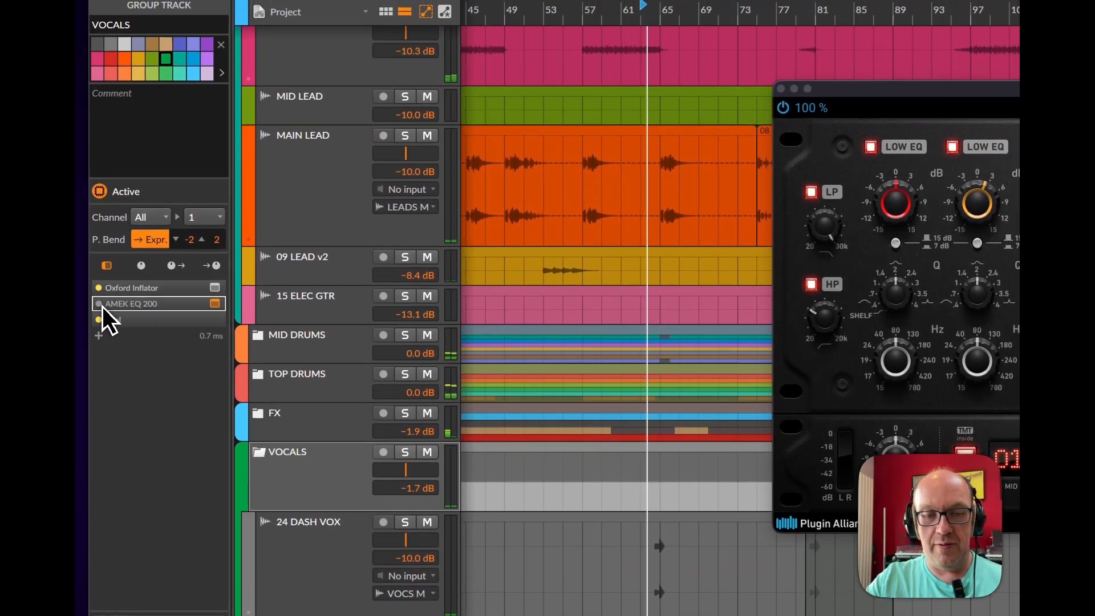
click(100, 283)
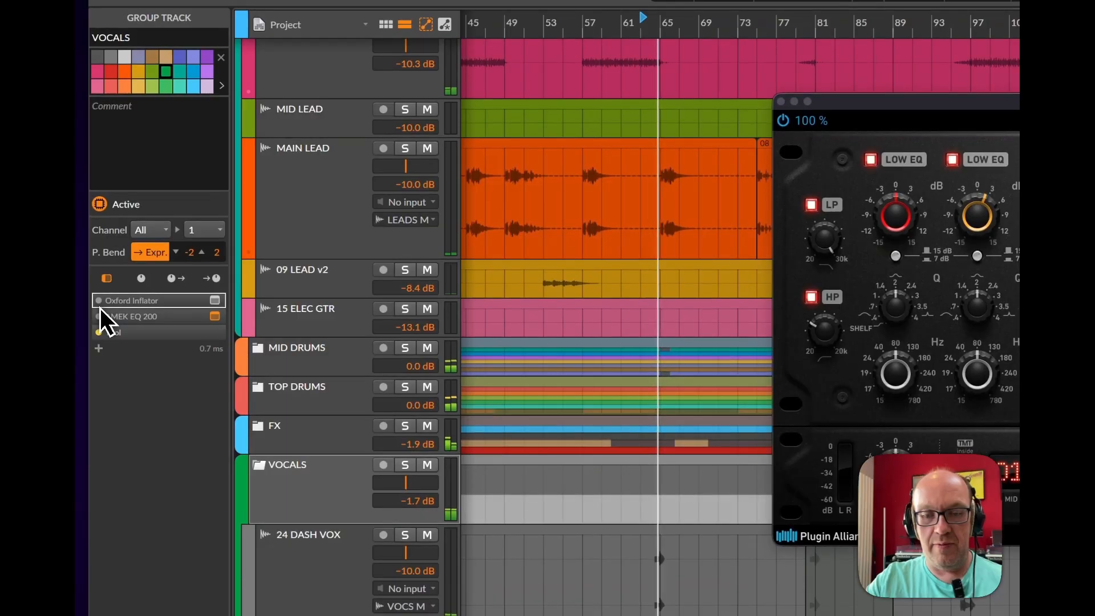
click(99, 317)
click(99, 302)
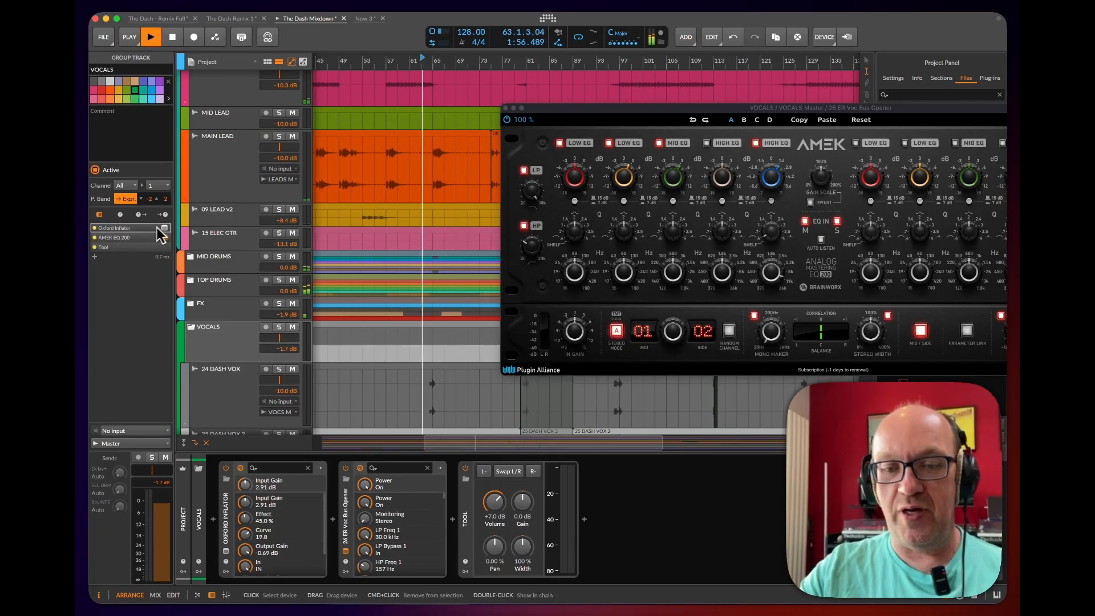
Collapse the VOCALS group and close its AMEK EQ 200 window
scroll(196, 289, down, 3)
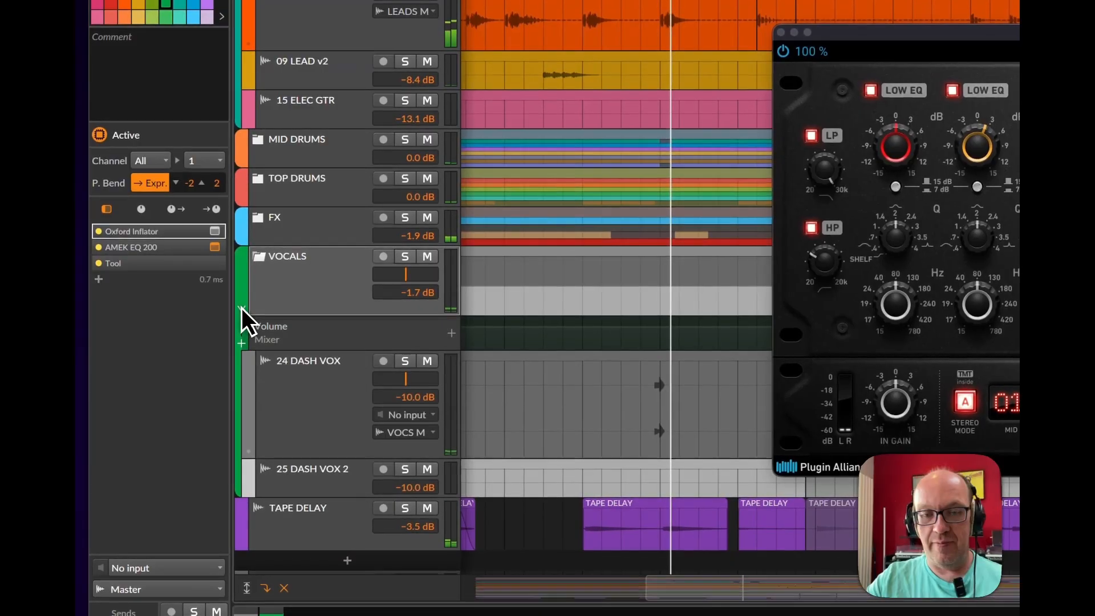
click(203, 288)
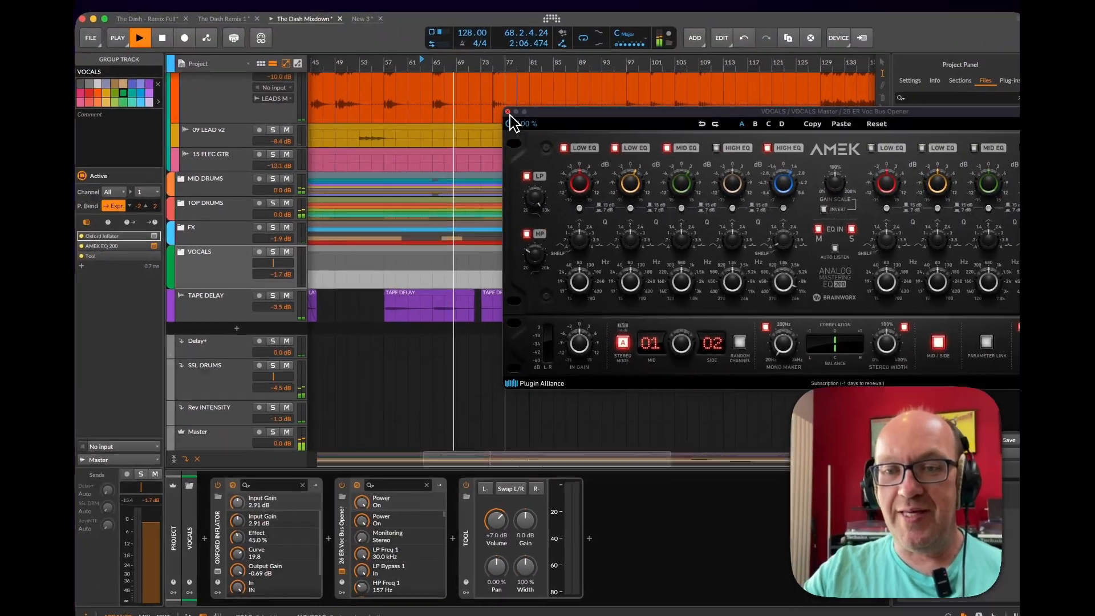
click(505, 108)
Check the LEADS group's volume automation lane, hide it again, and collapse the group
drag(484, 93, 480, 92)
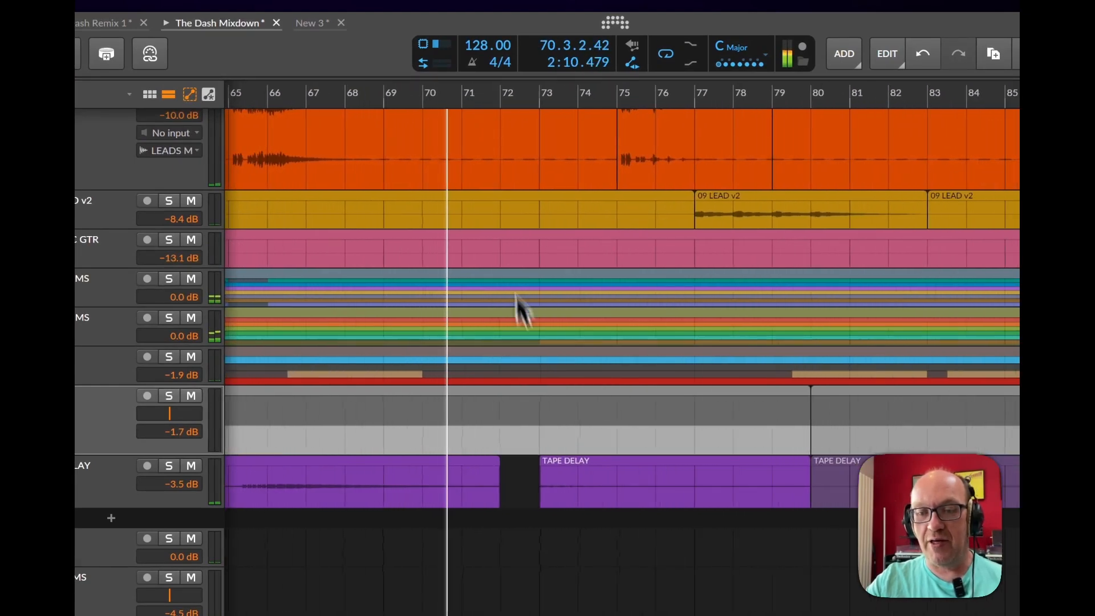
scroll(542, 376, up, 5)
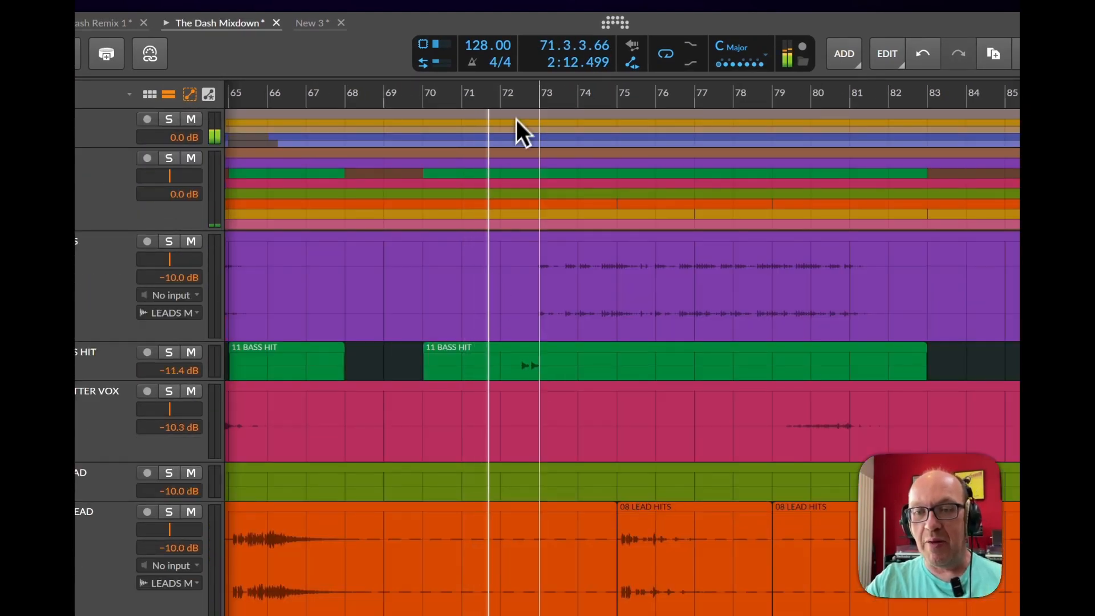
drag(523, 90, 478, 108)
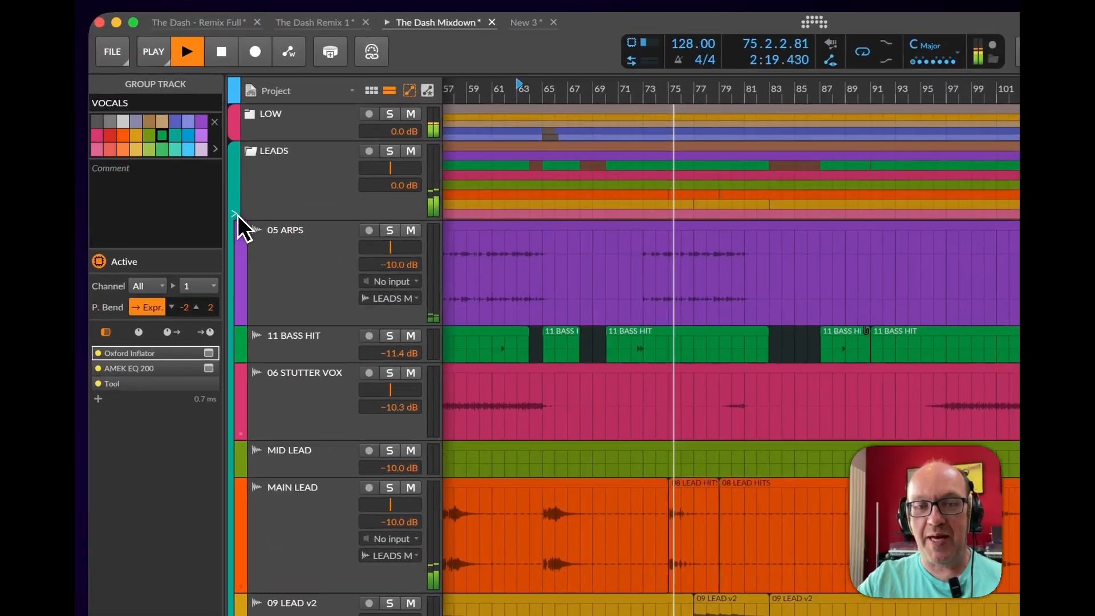
click(181, 139)
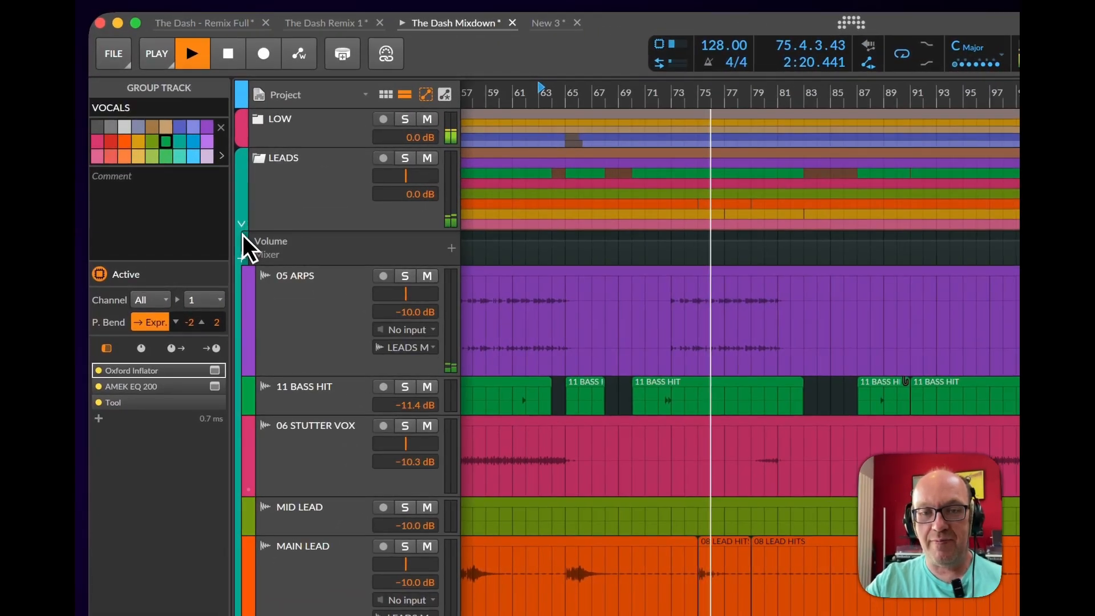
click(242, 226)
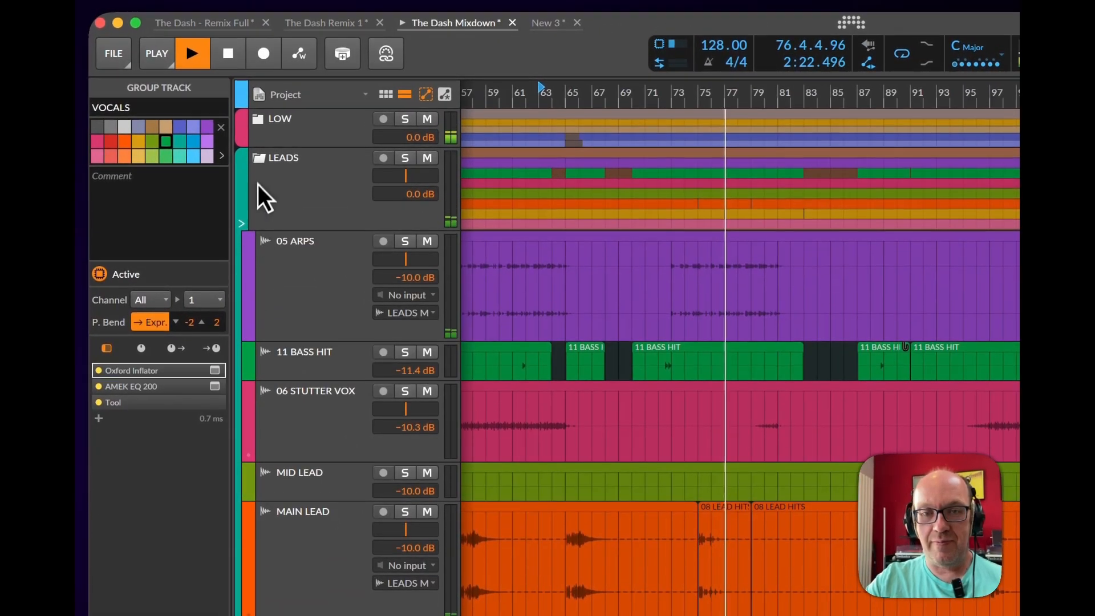
click(262, 166)
click(259, 162)
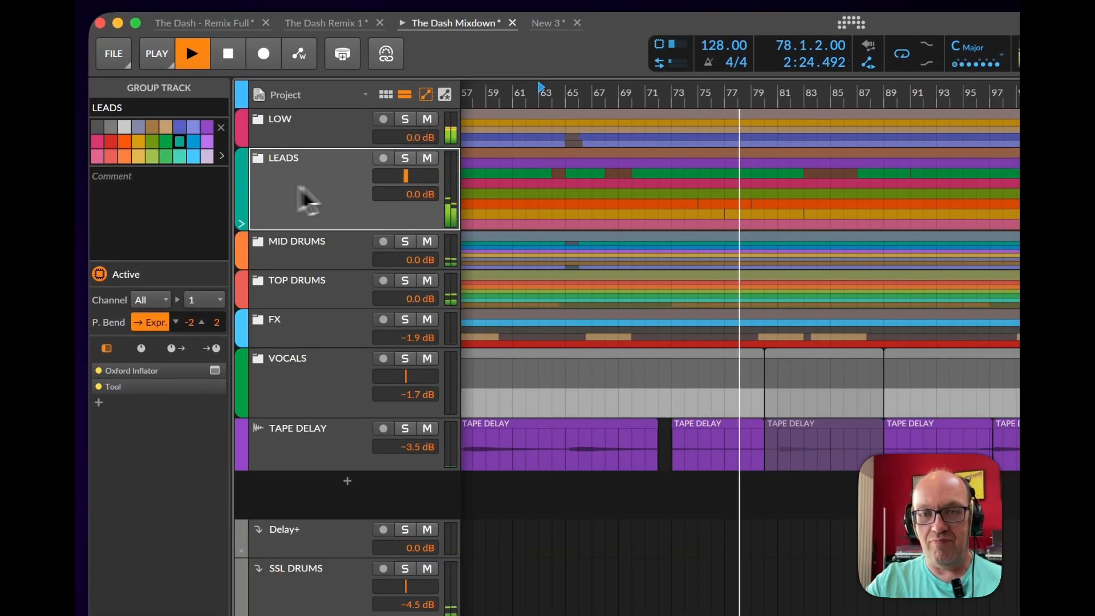
Switch to the mixer view and open the IHNY-2 and bx_townhouse Buss Compressor windows of the SSL DRUMS effect track
drag(692, 94, 713, 96)
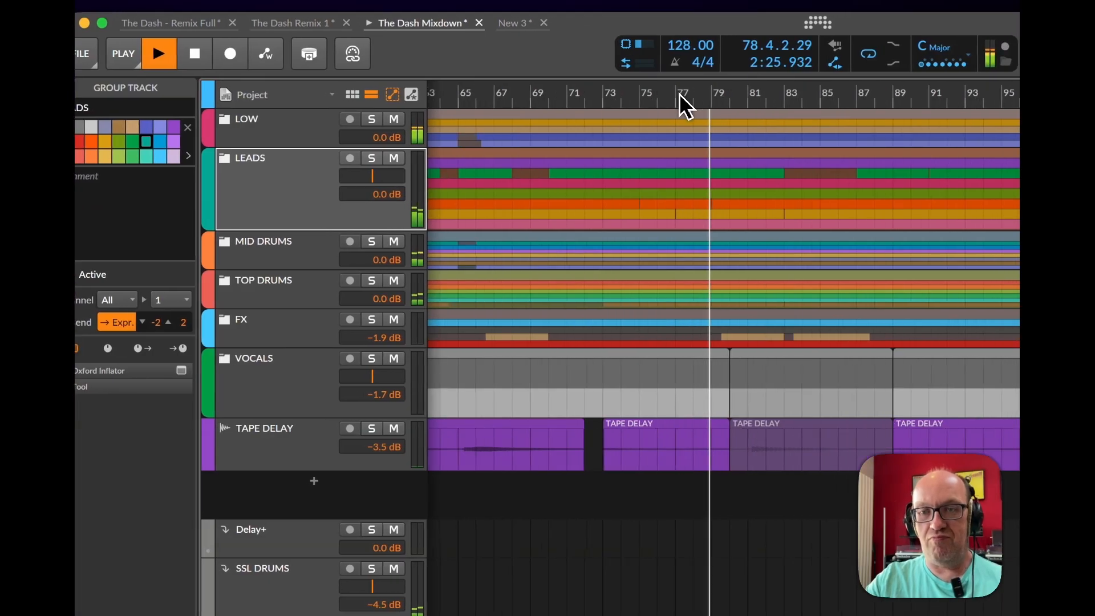
key(Tab)
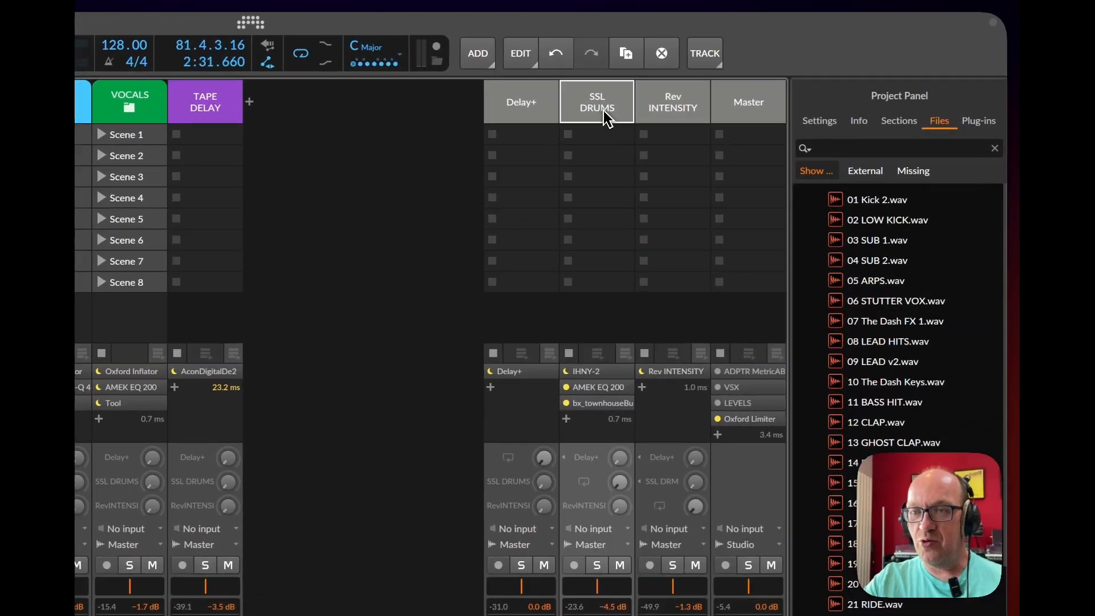
click(764, 68)
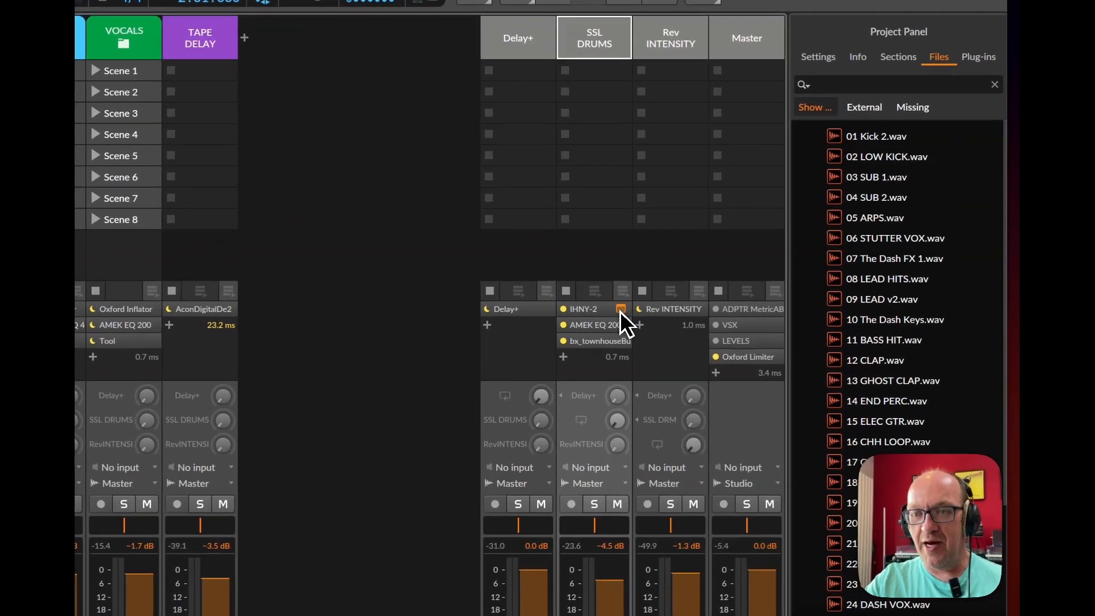
click(774, 231)
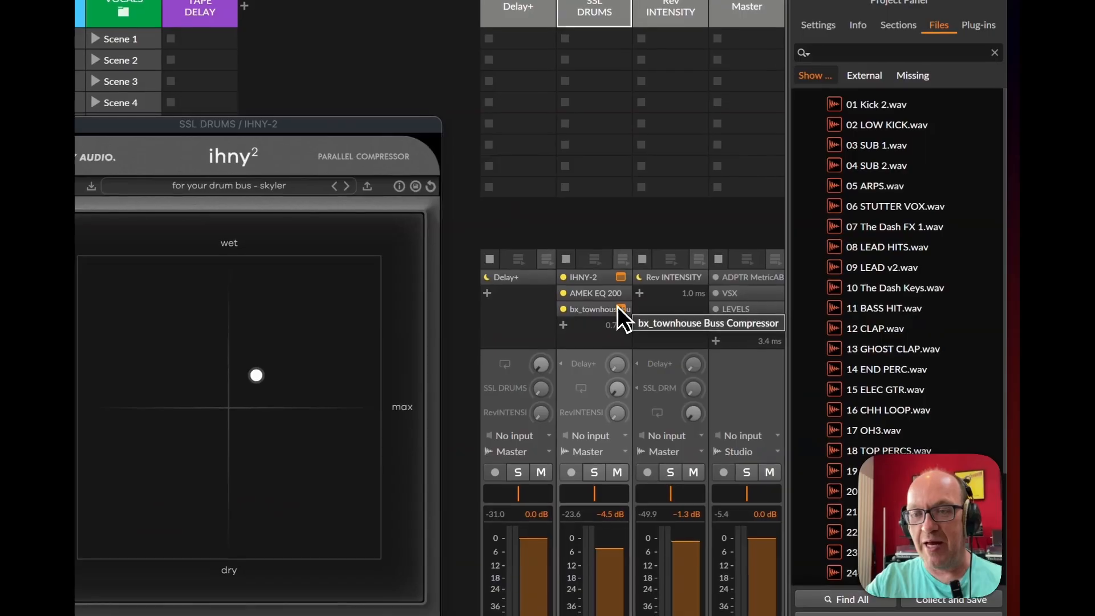
click(774, 250)
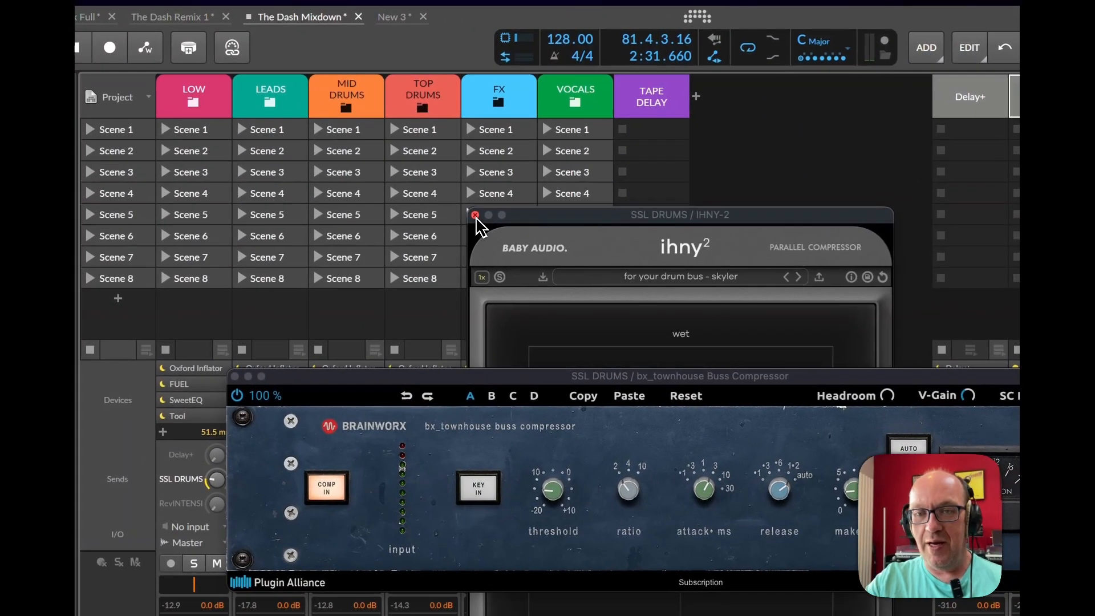
Close IHNY-2, move the bx_townhouse Buss Compressor window to watch it during playback, and close it
click(402, 200)
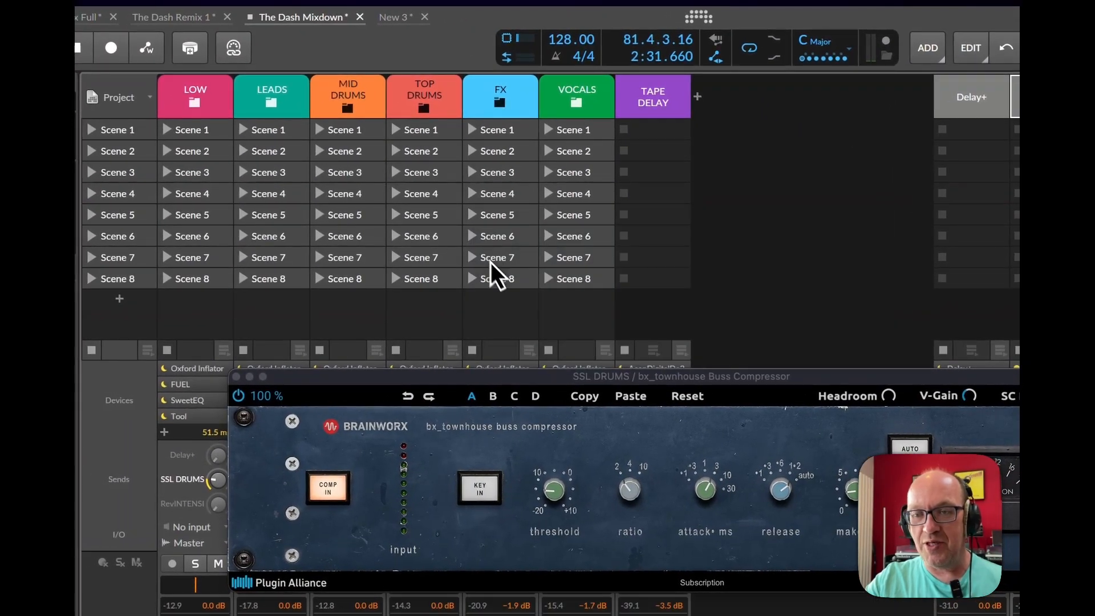
drag(793, 377, 599, 249)
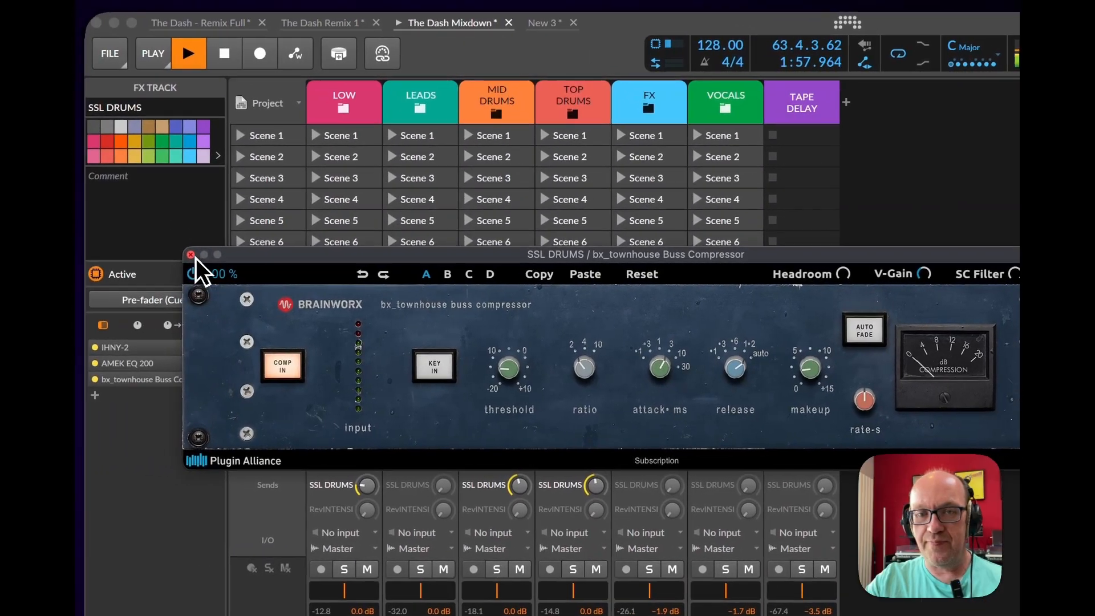
click(190, 255)
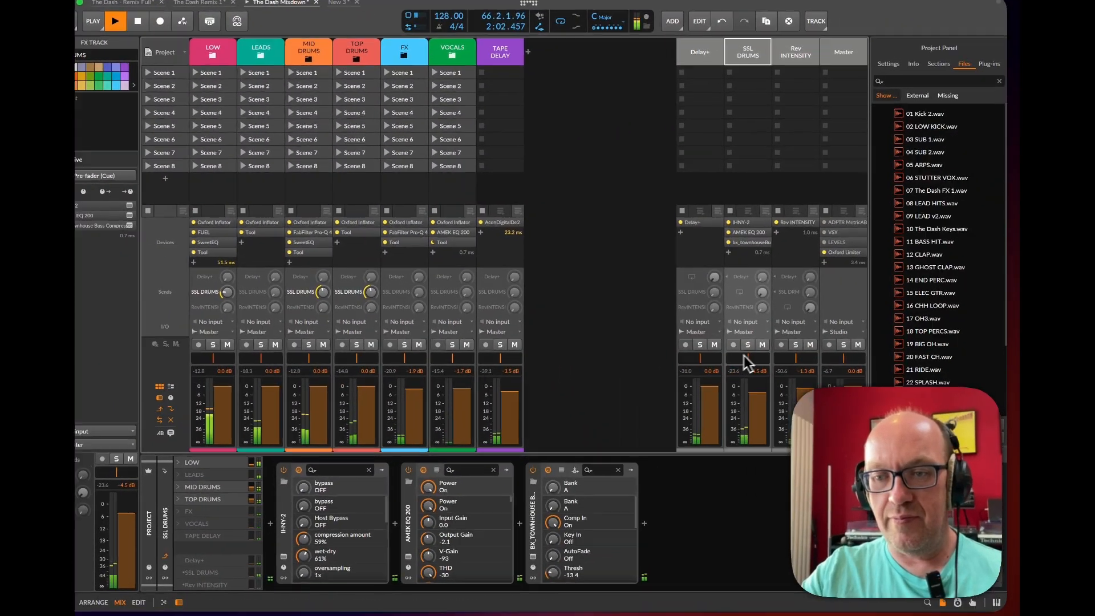
Compare the mix with the SSL DRUMS effect track muted and soloed, and restore it to normal playback
click(773, 347)
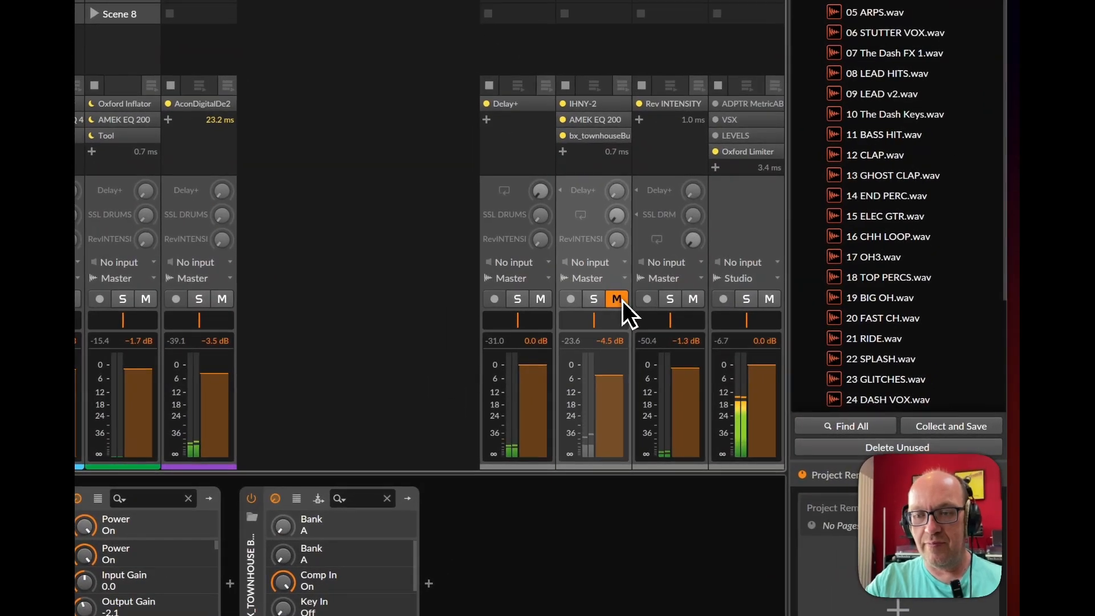
click(618, 300)
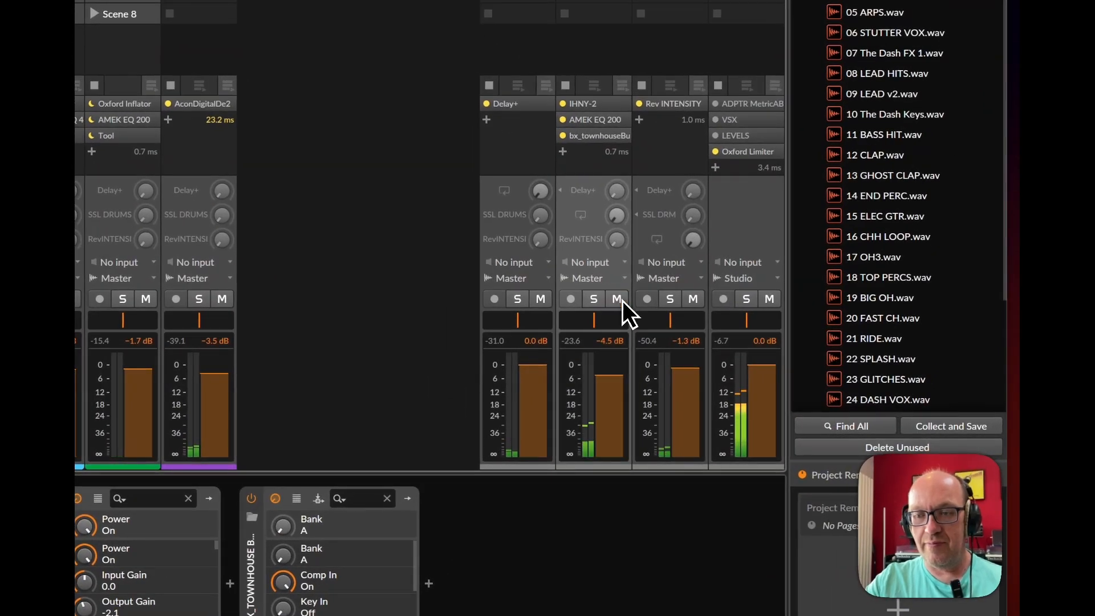
click(596, 300)
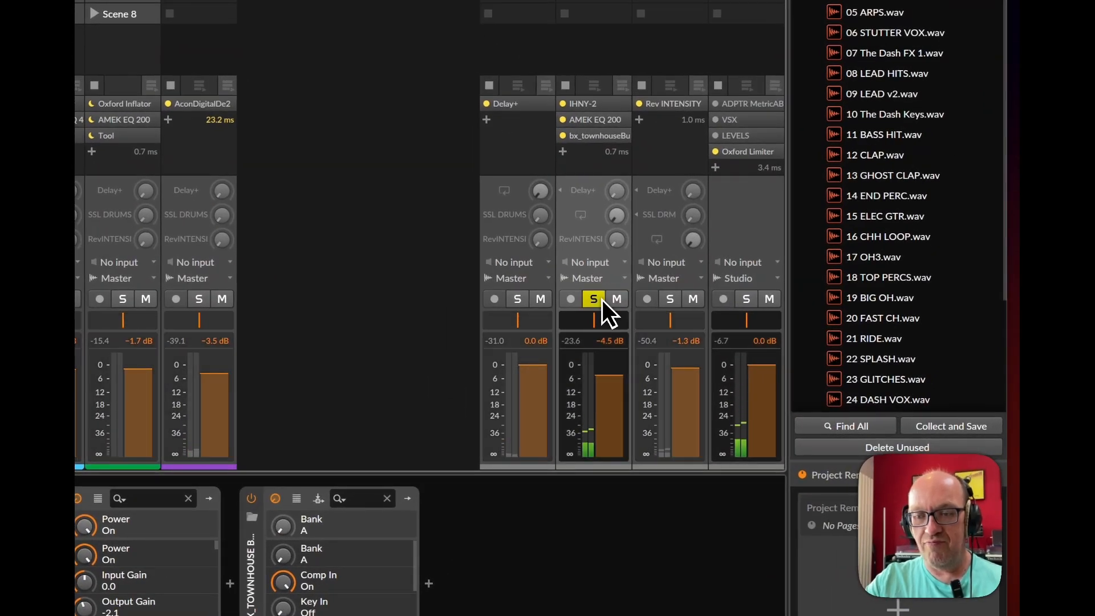
click(602, 300)
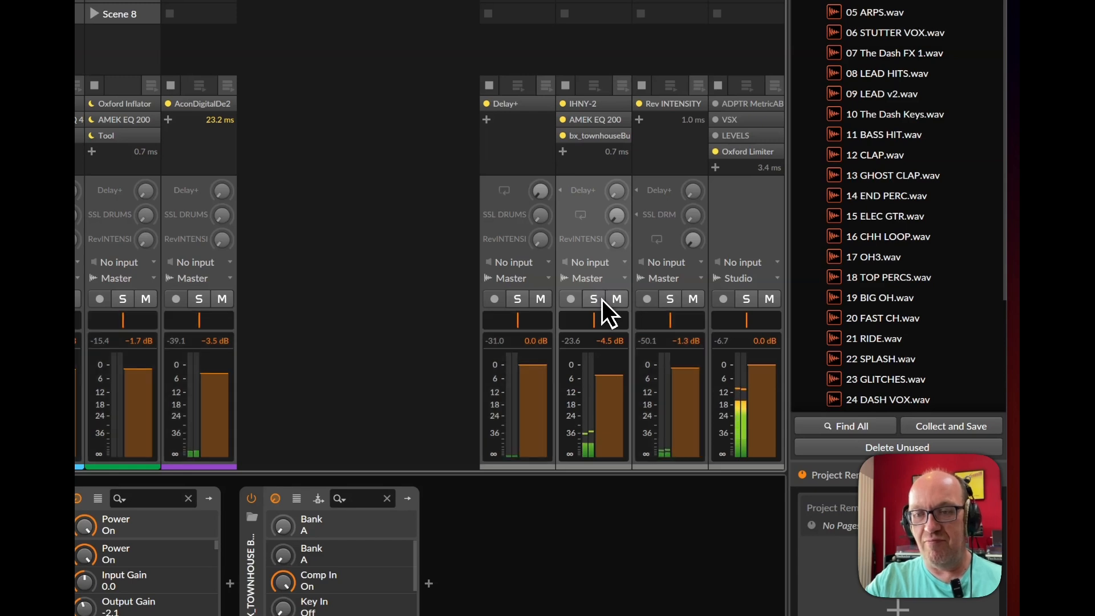
Compare the SSL DRUMS effect track's sound with AMEK EQ 200 and bx_townhouse Buss Compressor bypassed, and re-enable its devices
click(563, 104)
click(563, 121)
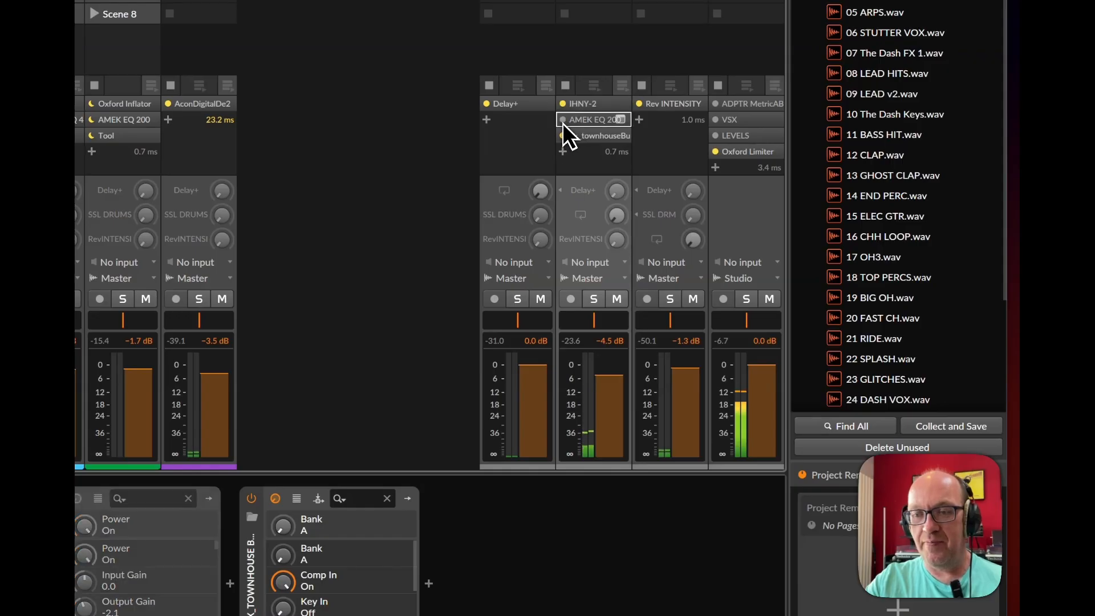
click(563, 135)
click(564, 135)
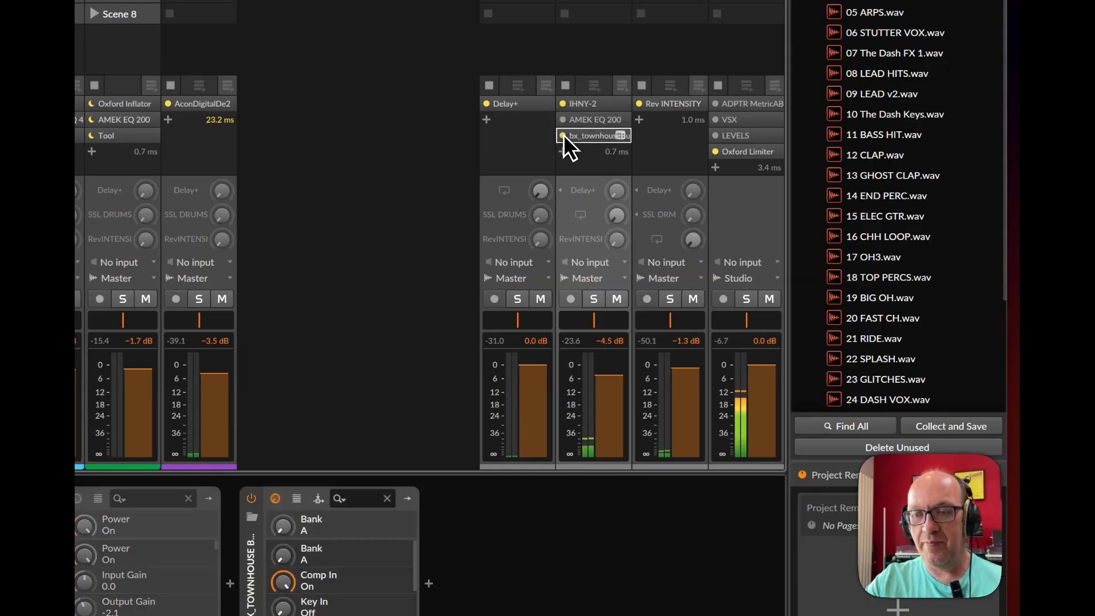
click(563, 119)
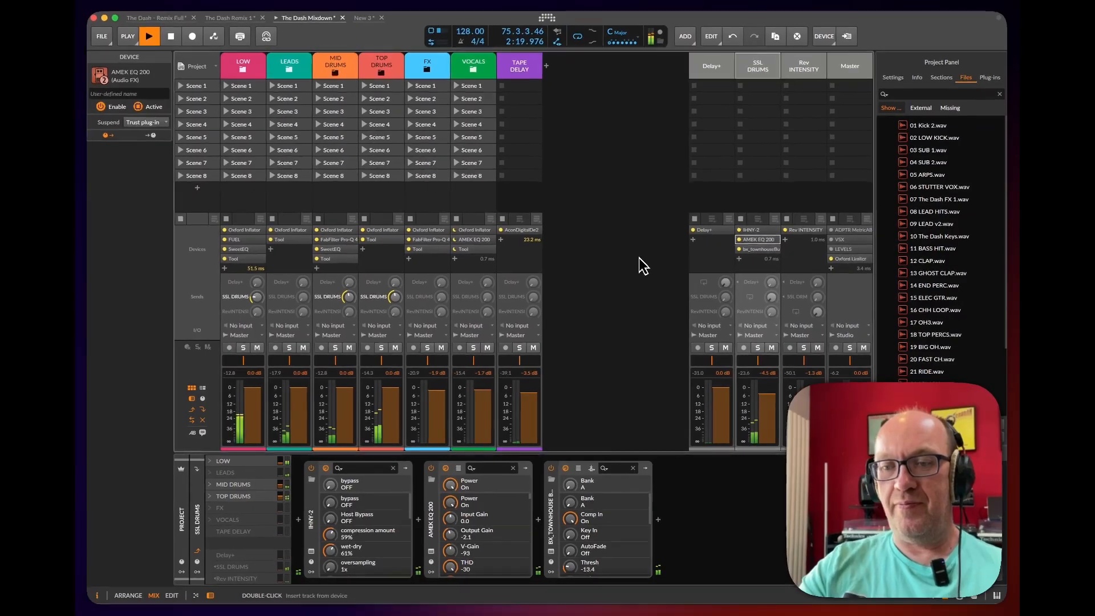
Return to the arrangement view and widen the visible timeline for an overview of the song from its start
key(alt+1)
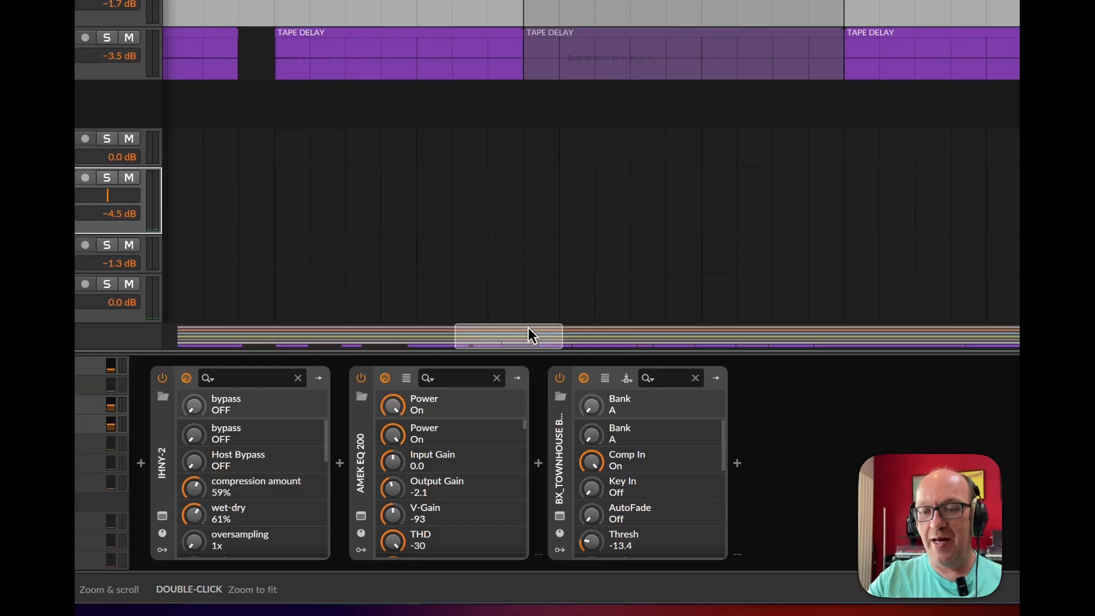
scroll(528, 333, down, 10)
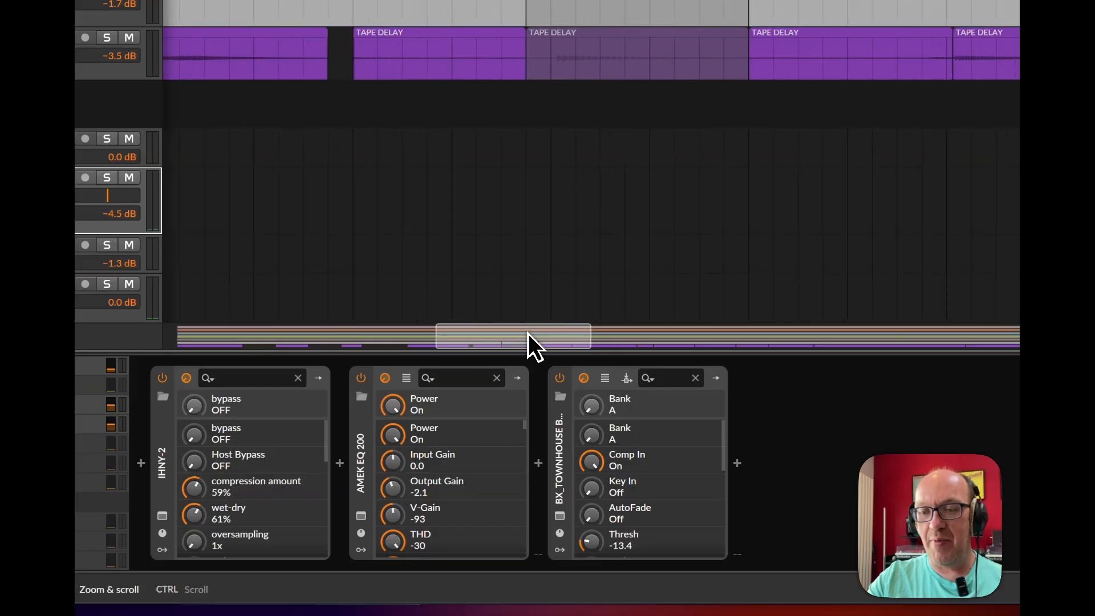
scroll(528, 333, up, 6)
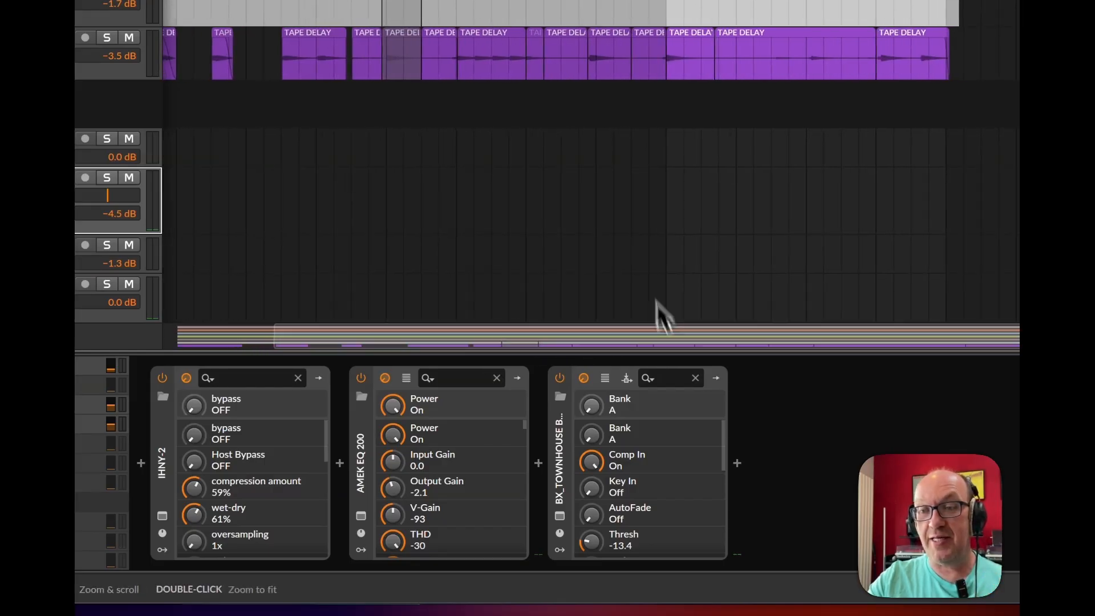
drag(432, 330, 516, 329)
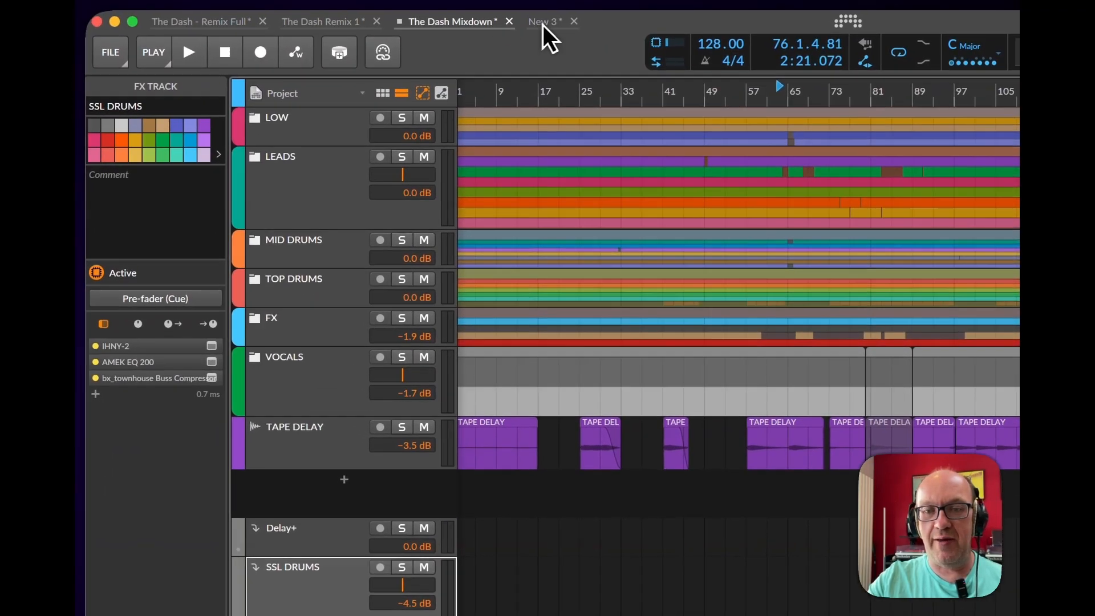
Copy the soloed The Dash Keys track from the New 3 project into The Dash Mixdown, placing it below TAPE DELAY
click(545, 23)
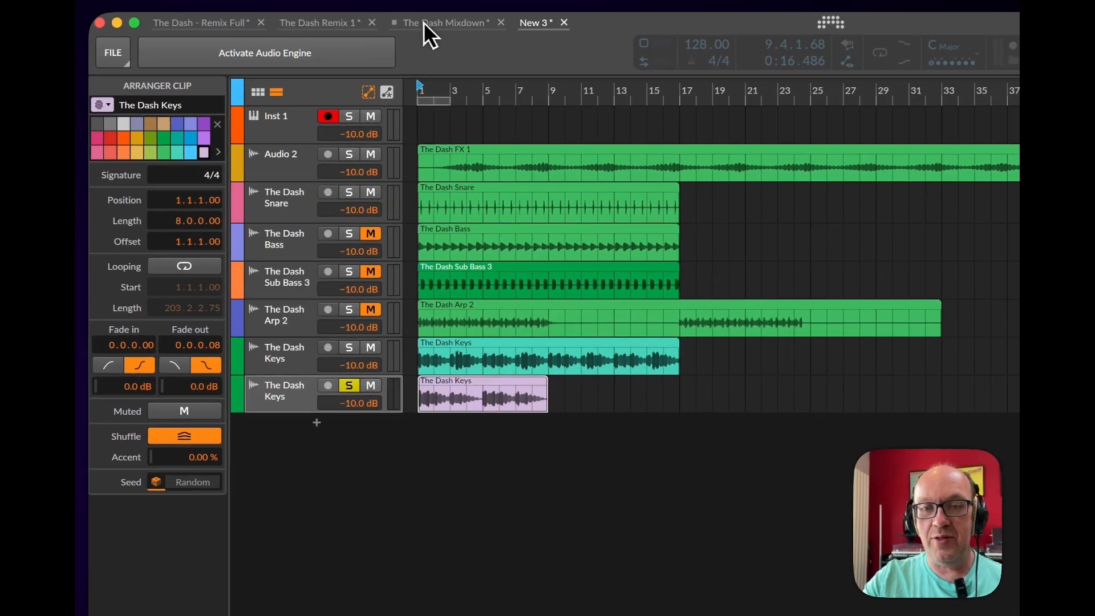
click(310, 20)
click(362, 19)
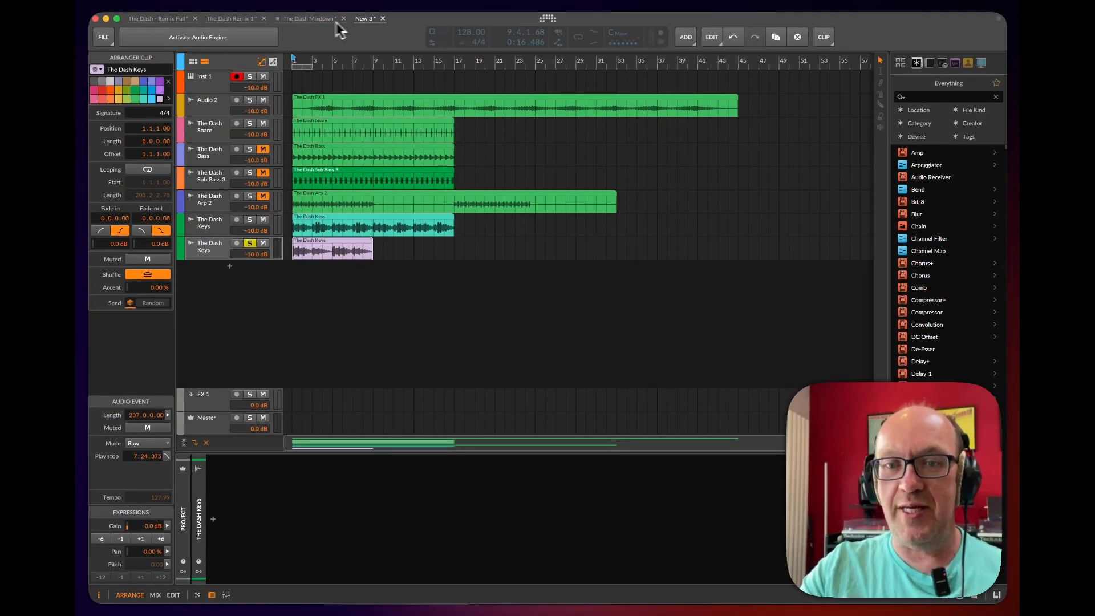
click(183, 253)
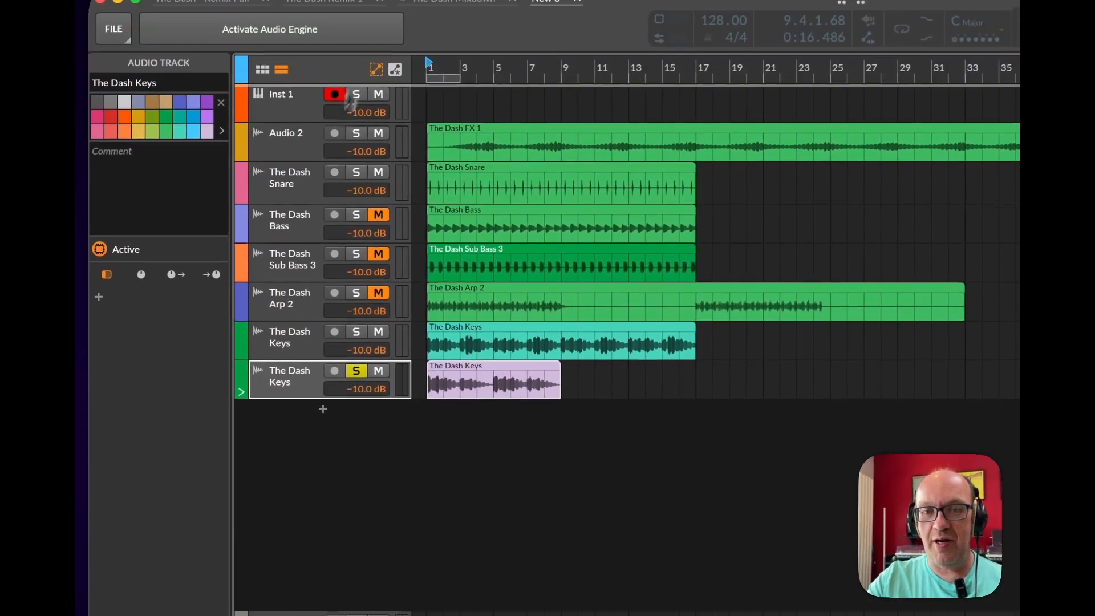
click(451, 24)
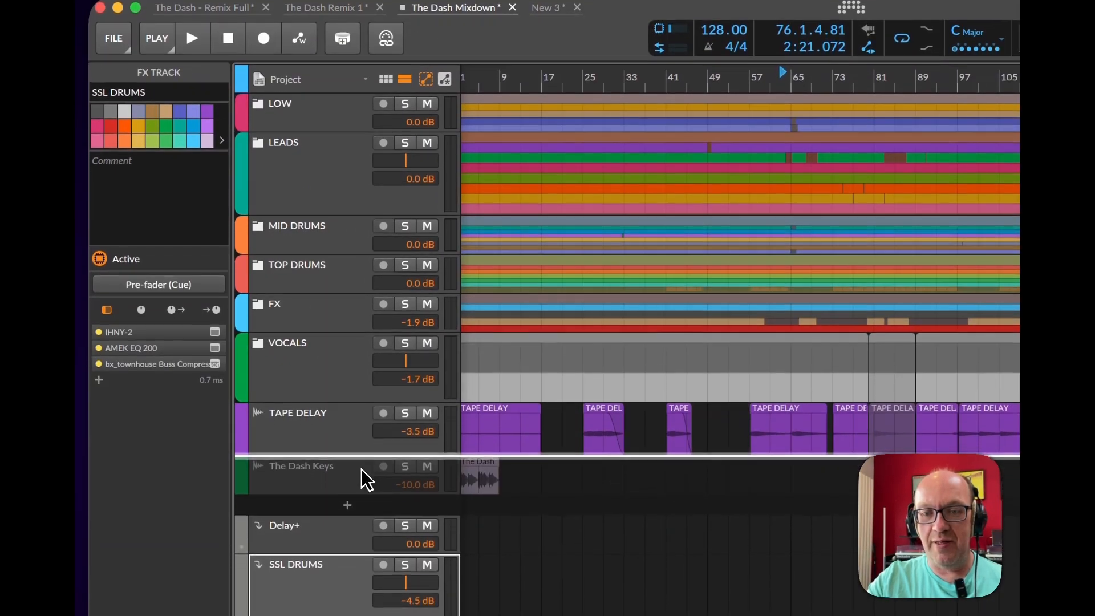
click(365, 486)
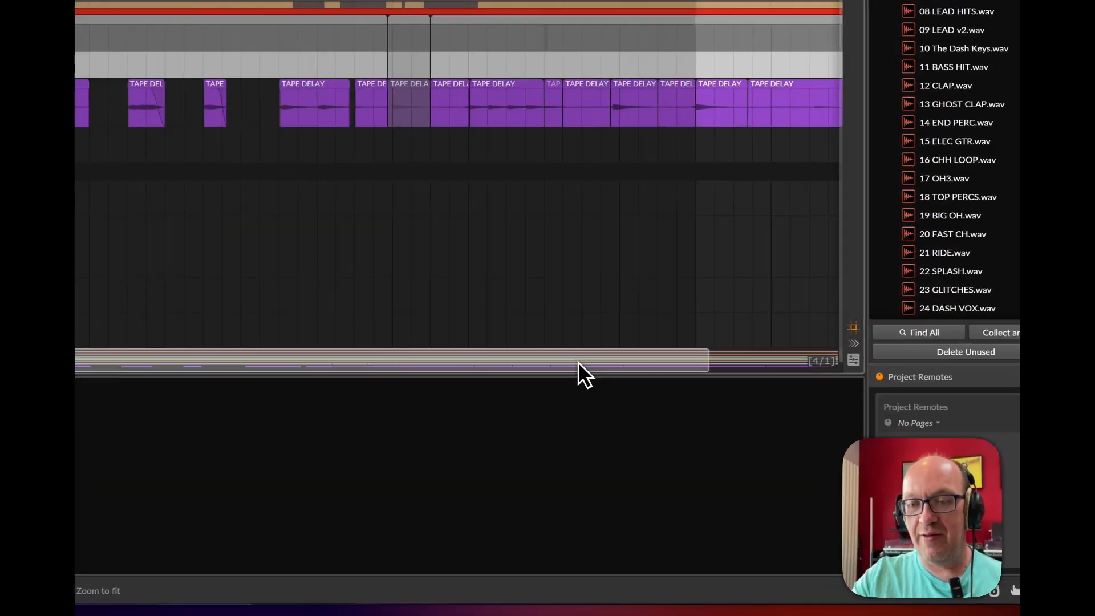
Delete the copied The Dash Keys track from The Dash Mixdown project
drag(684, 444, 685, 444)
scroll(549, 338, up, 4)
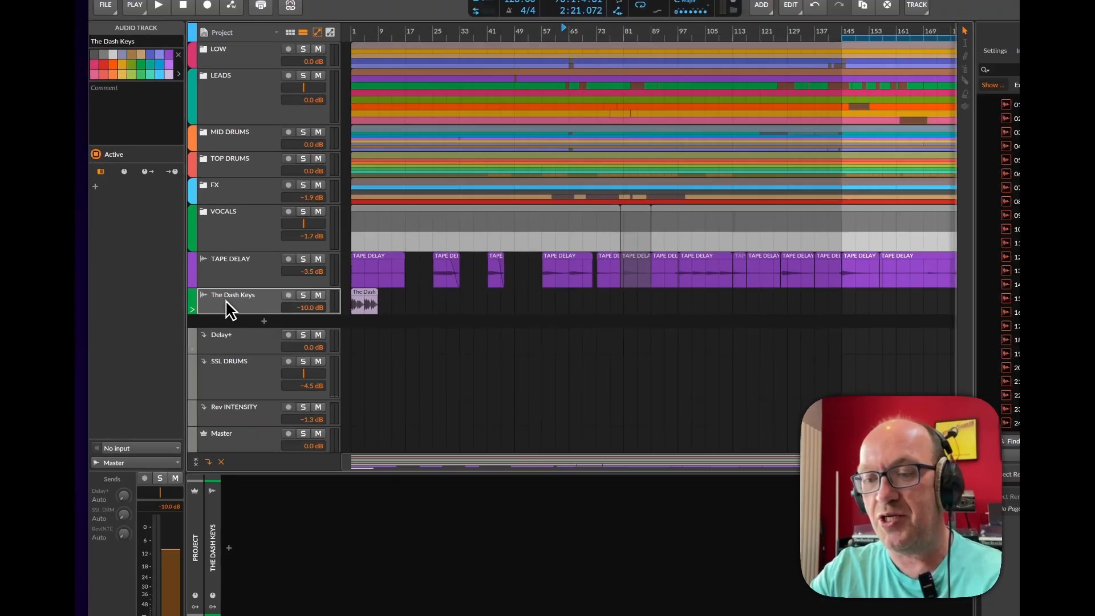
key(Delete)
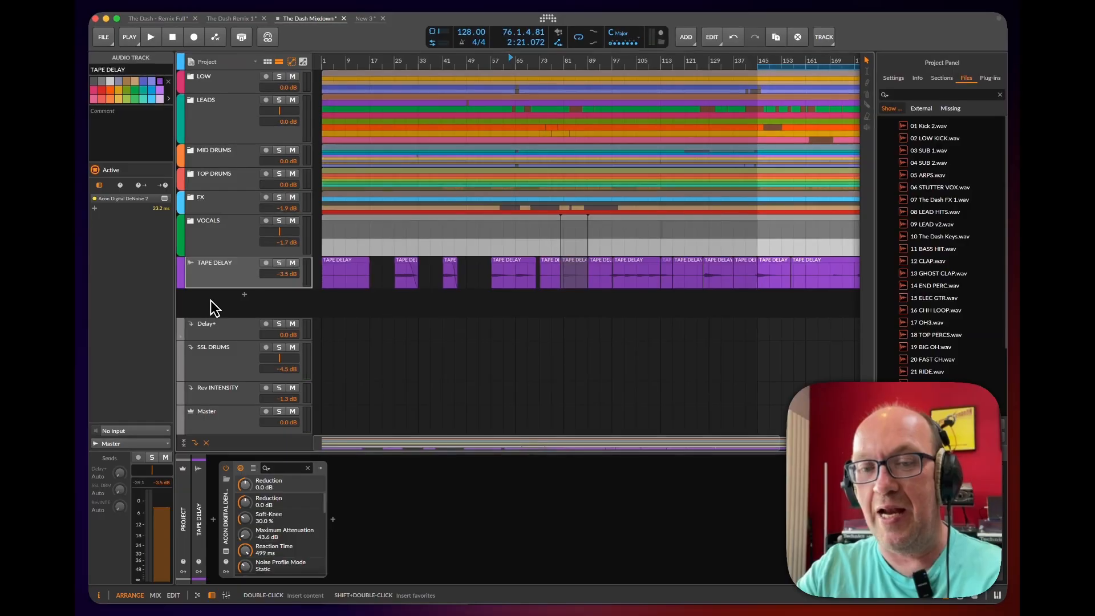